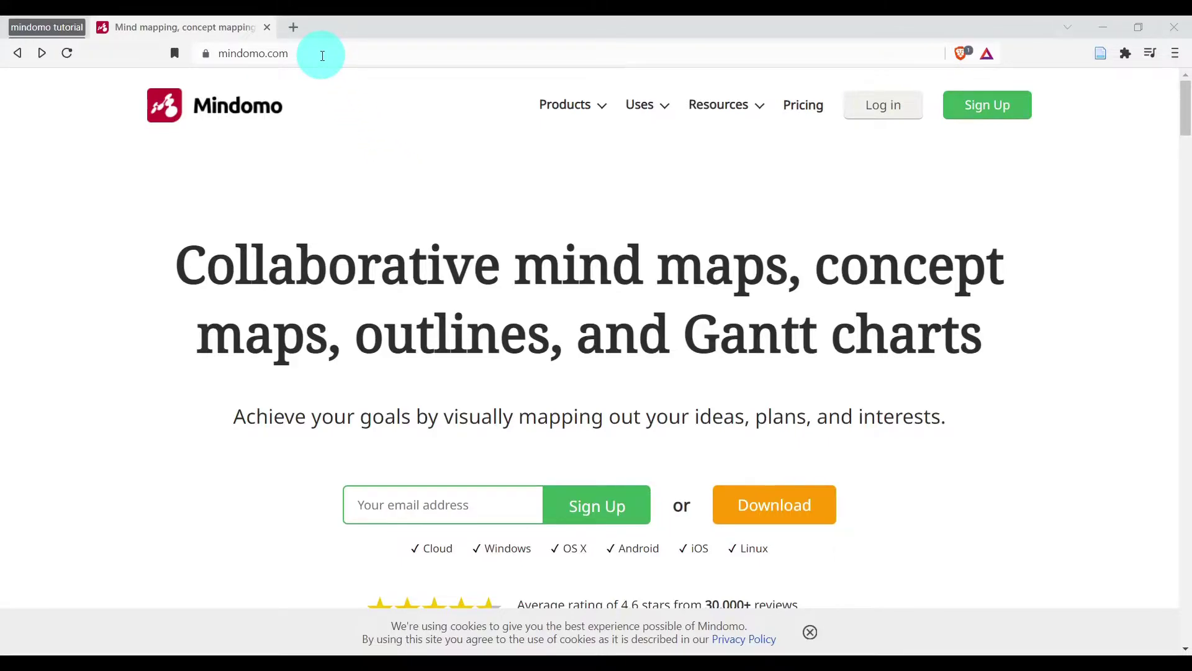
- View Mindomo's iOS App Store page and its Android Google Play page, returning to the Mindomo homepage
{"action": "left_click_drag", "start_coordinate": [320, 53], "coordinate": [213, 57]}
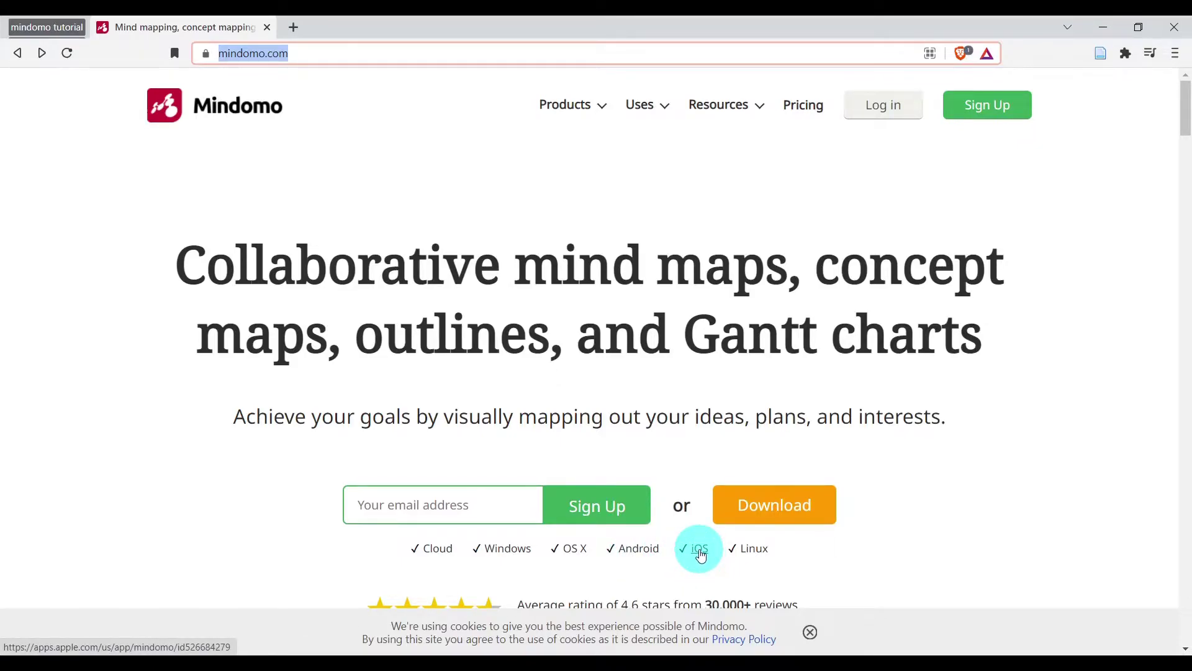
{"action": "left_click", "coordinate": [701, 549]}
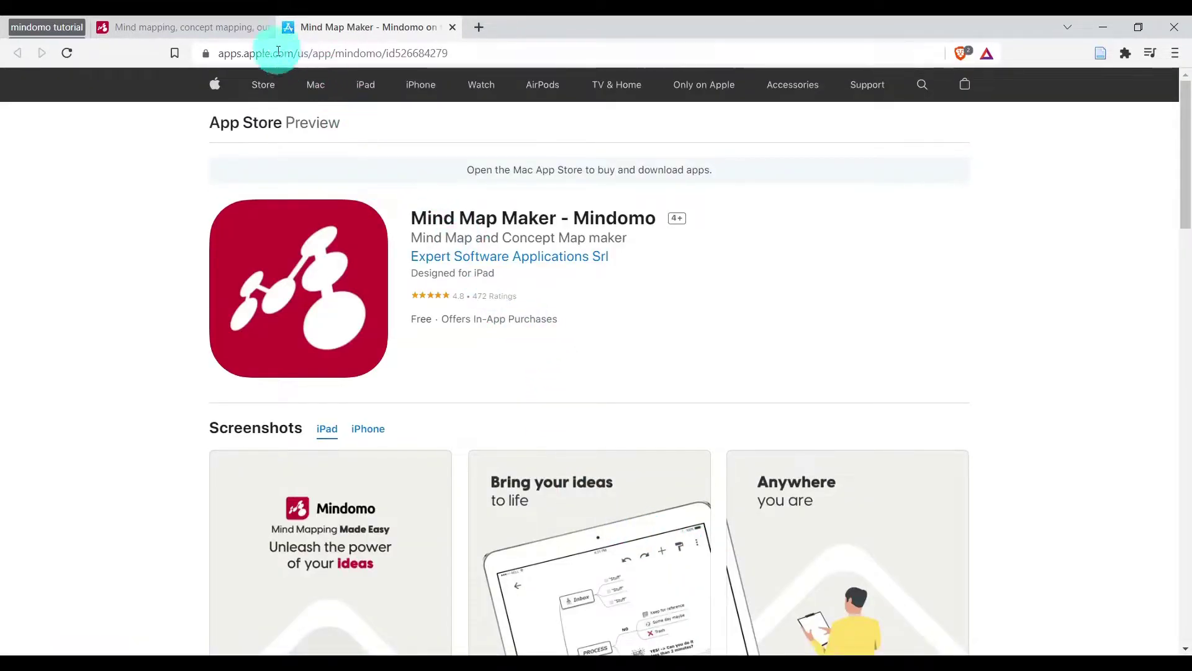
{"action": "left_click", "coordinate": [207, 28]}
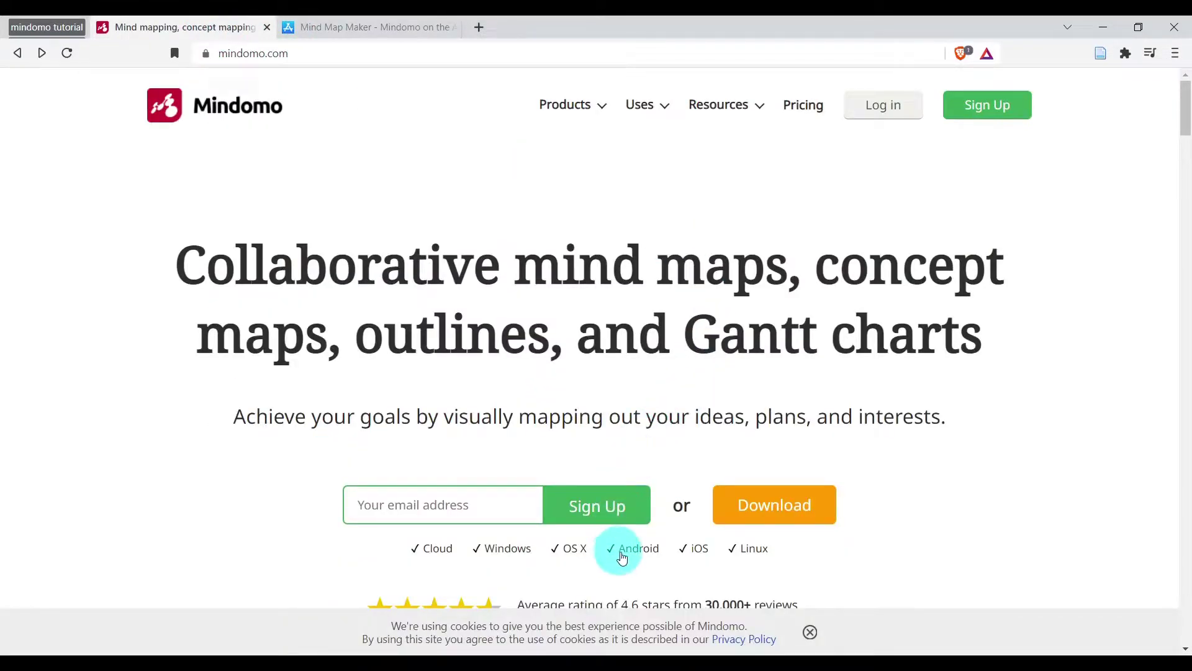
{"action": "left_click", "coordinate": [635, 549]}
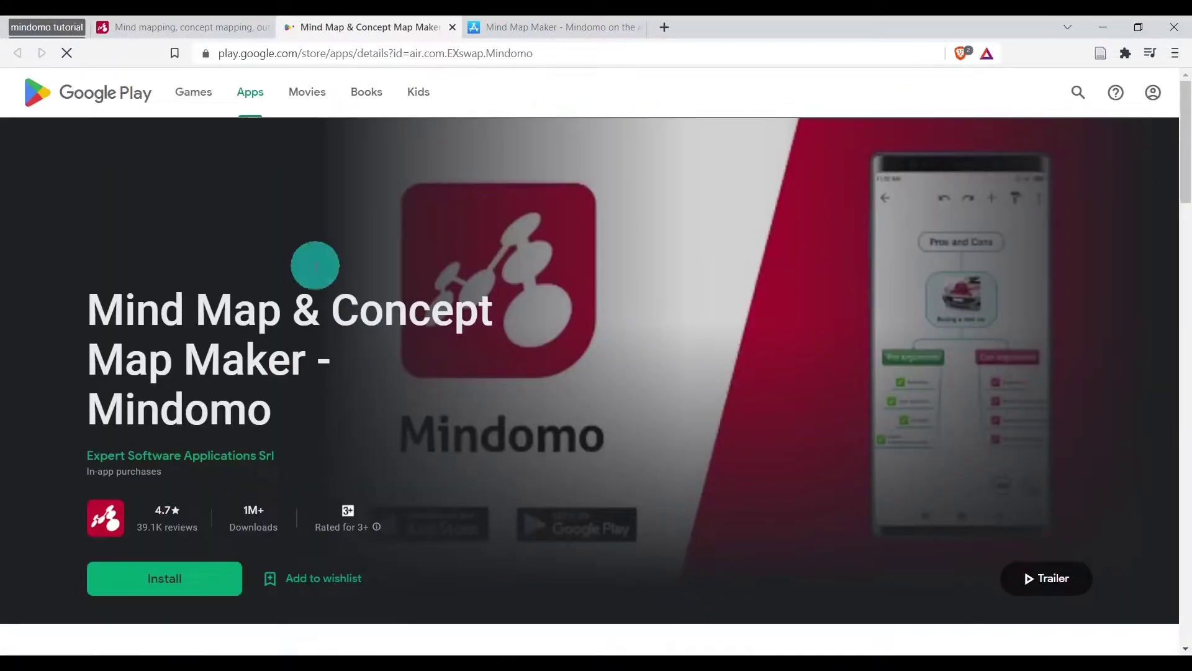
{"action": "left_click", "coordinate": [205, 27]}
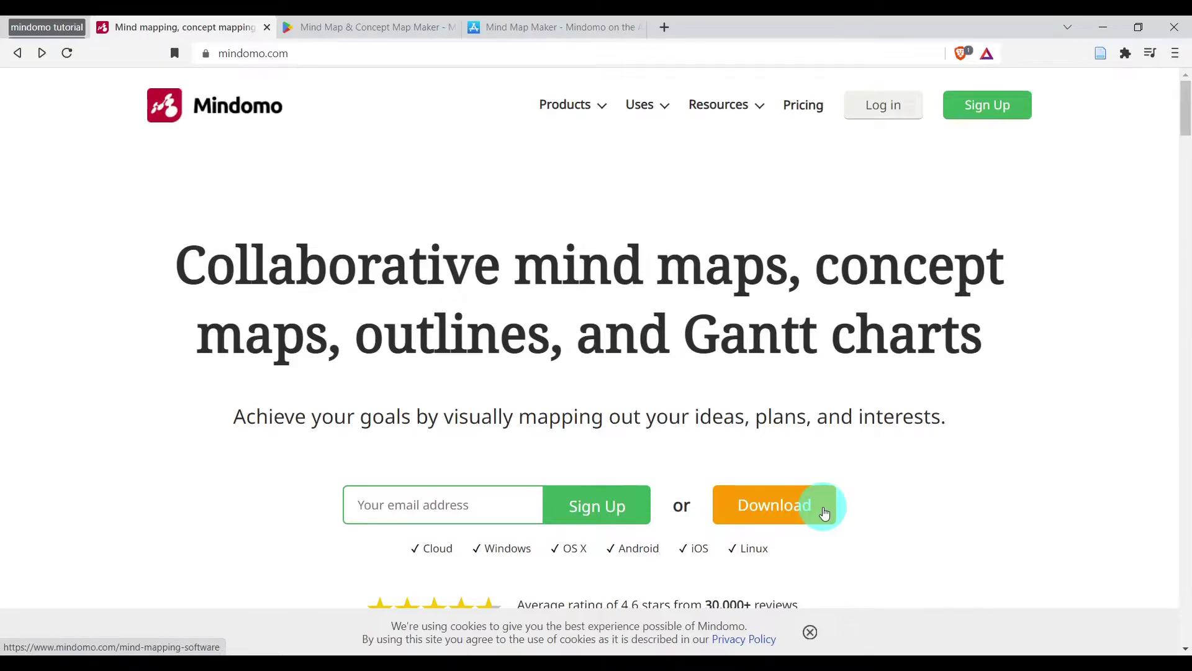
- Download the free 64-bit Mindomo desktop version for Windows from the Mindomo website
{"action": "left_click", "coordinate": [825, 512]}
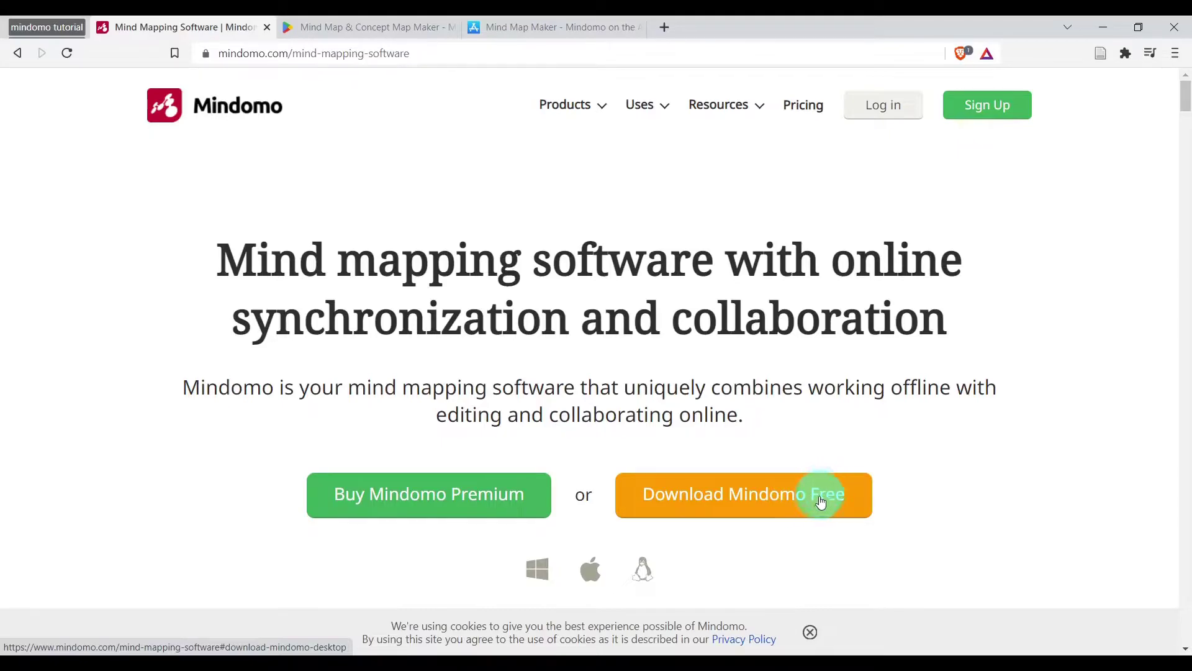
{"action": "left_click", "coordinate": [817, 497]}
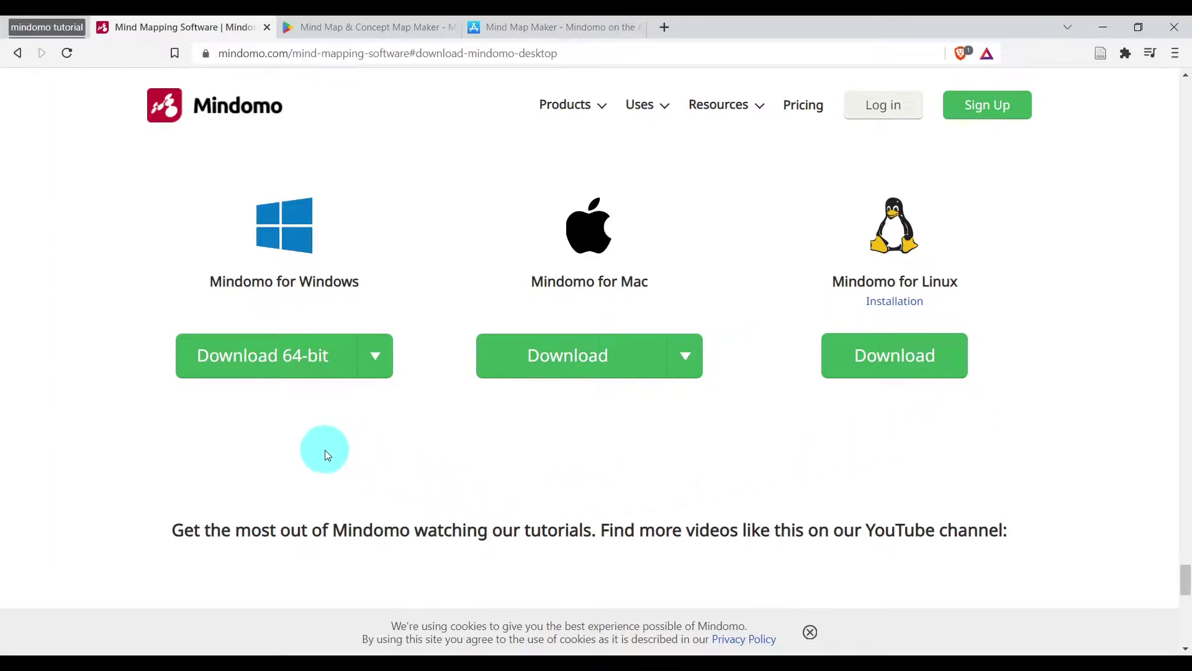
{"action": "left_click", "coordinate": [268, 366]}
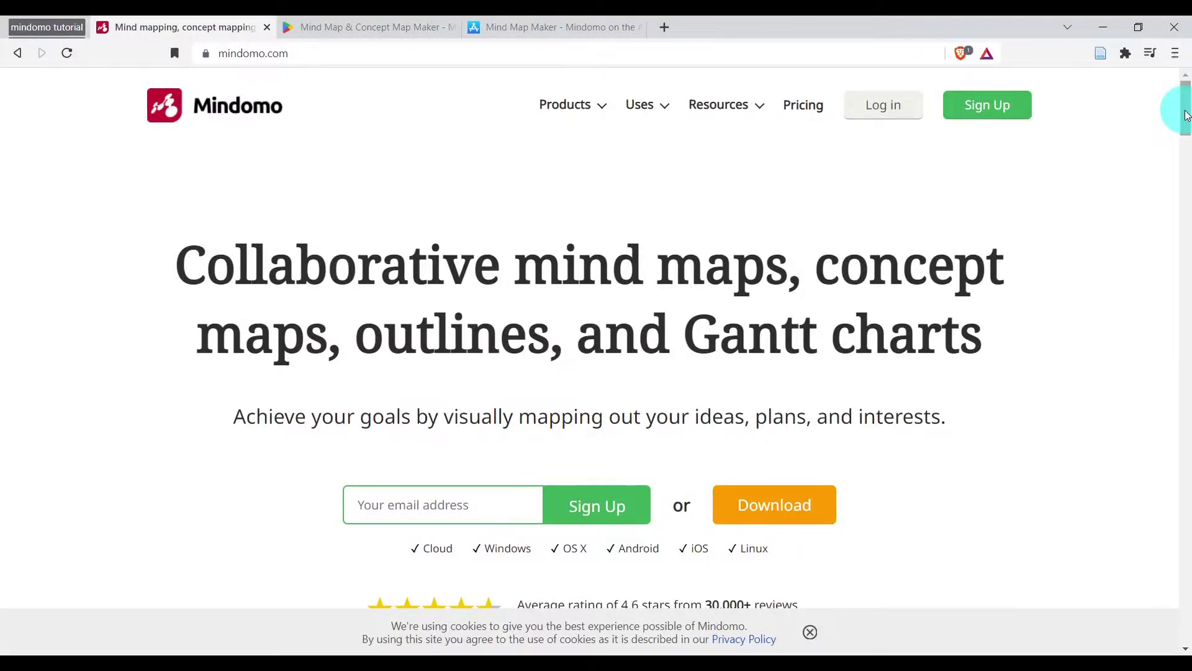
{"action": "left_click_drag", "start_coordinate": [1186, 114], "coordinate": [1140, 623]}
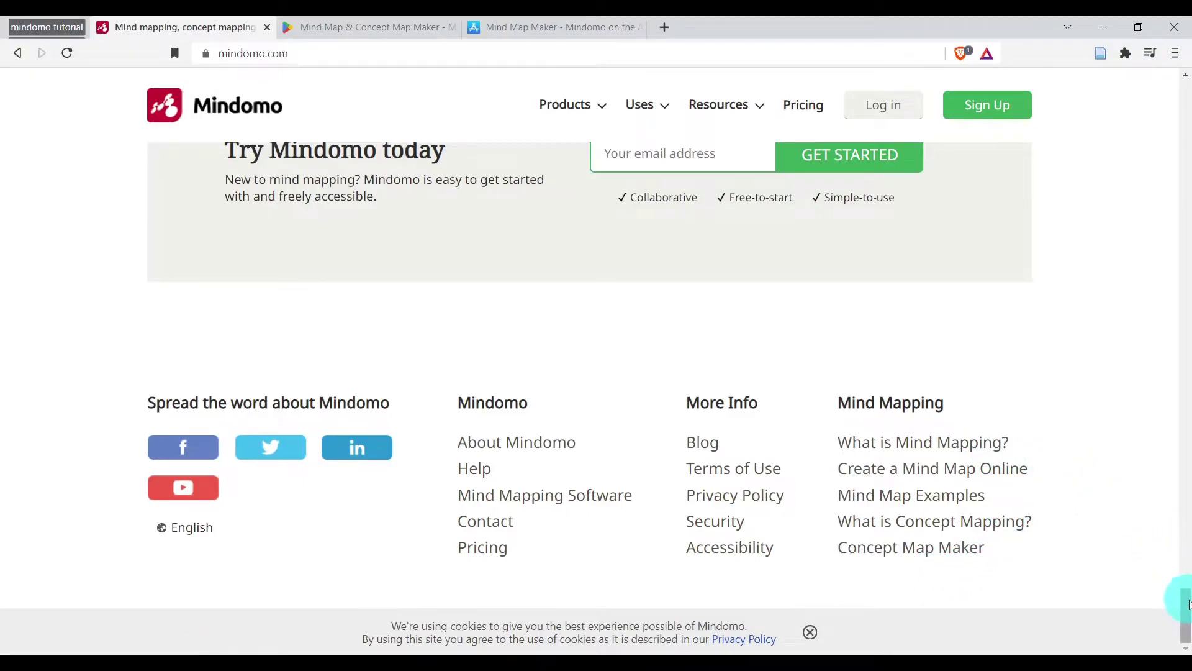
{"action": "left_click_drag", "start_coordinate": [1187, 599], "coordinate": [1188, 493]}
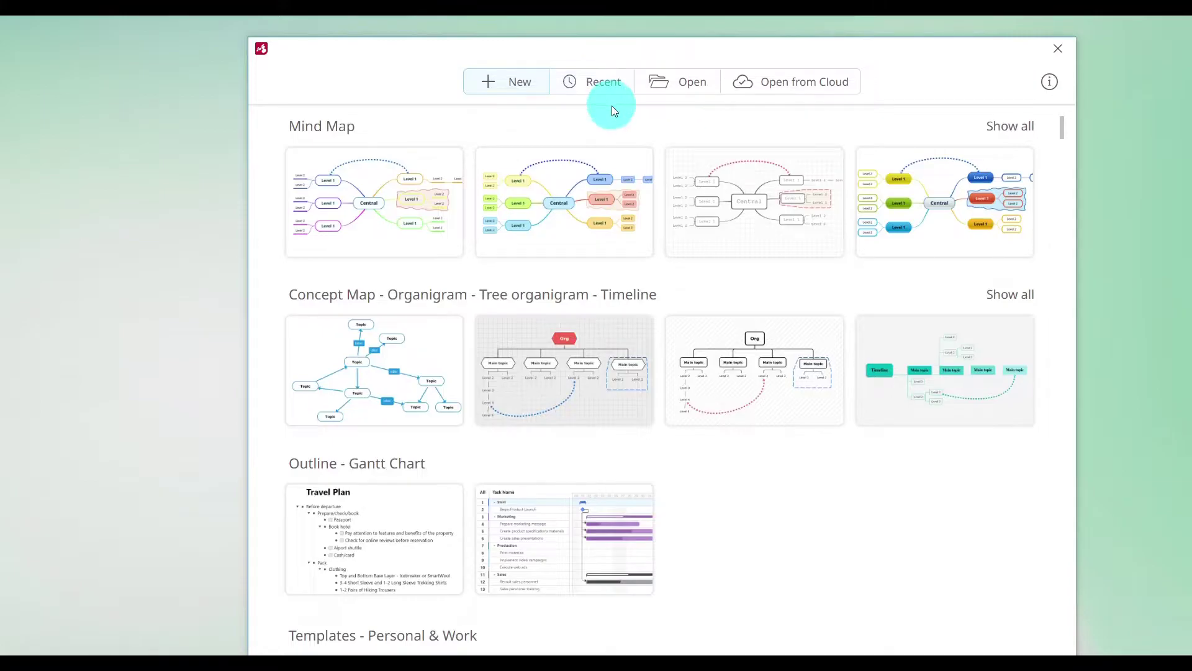
- Switch to the Mindomo desktop app, look through the templates, and create a blank mind map in the second, multicoloured Mind Map style
{"action": "scroll", "coordinate": [877, 490], "scroll_direction": "down", "scroll_amount": 3}
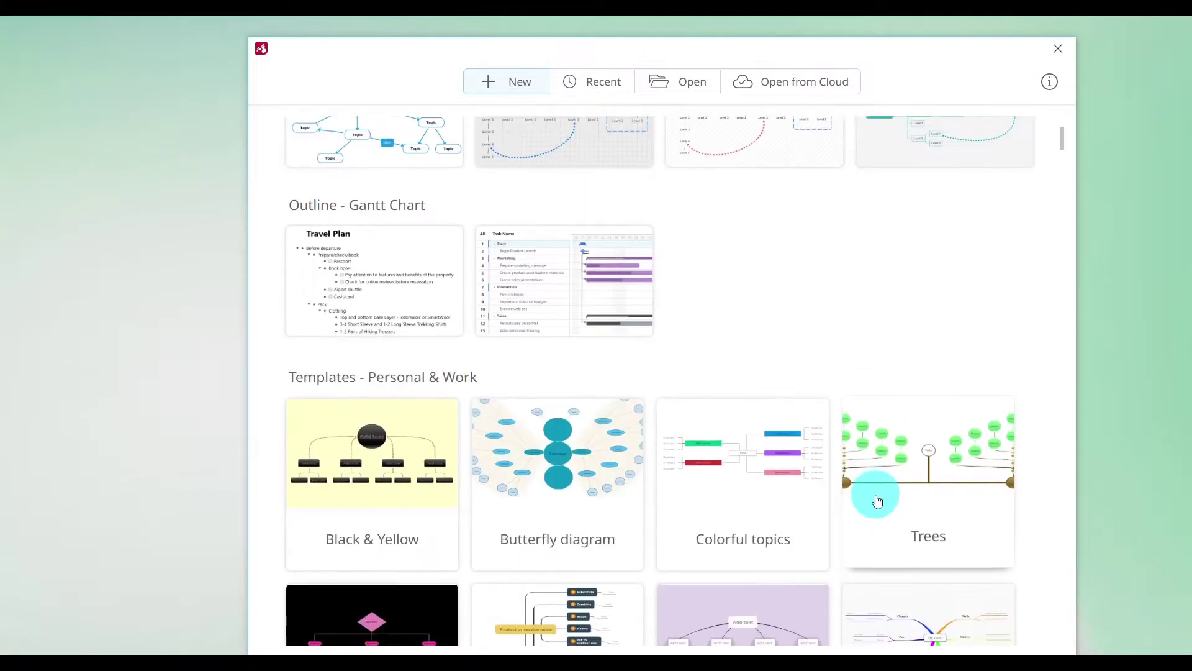
{"action": "scroll", "coordinate": [878, 501], "scroll_direction": "down", "scroll_amount": 9}
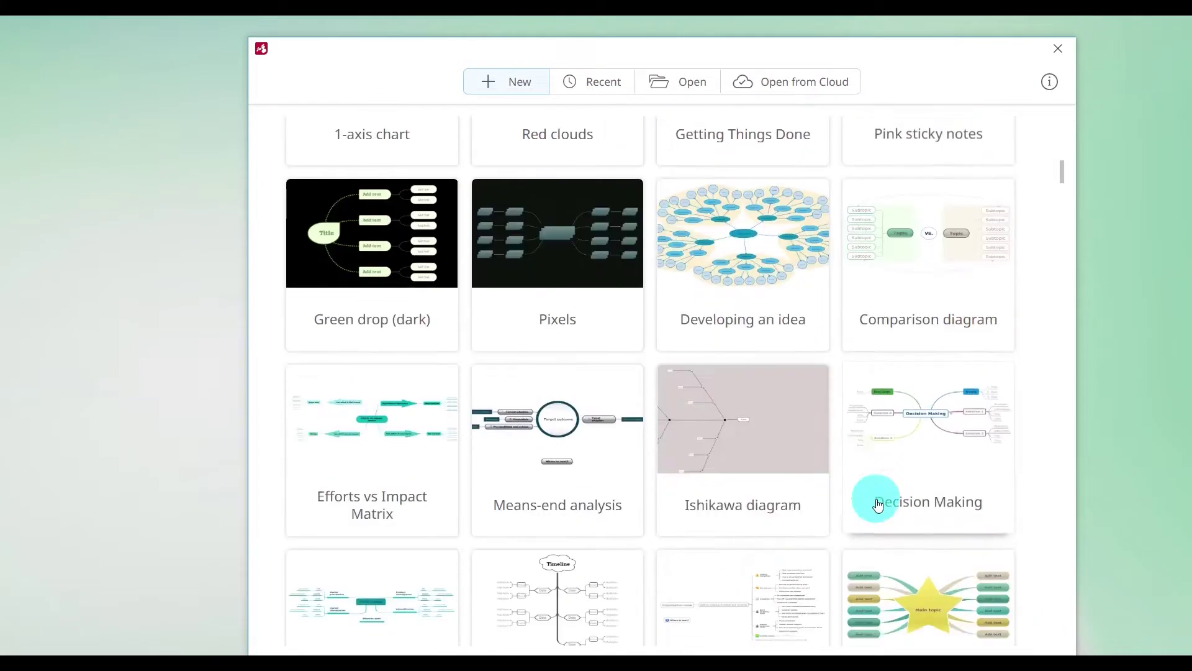
{"action": "mouse_move", "coordinate": [786, 492]}
{"action": "scroll", "coordinate": [786, 491], "scroll_direction": "down", "scroll_amount": 3}
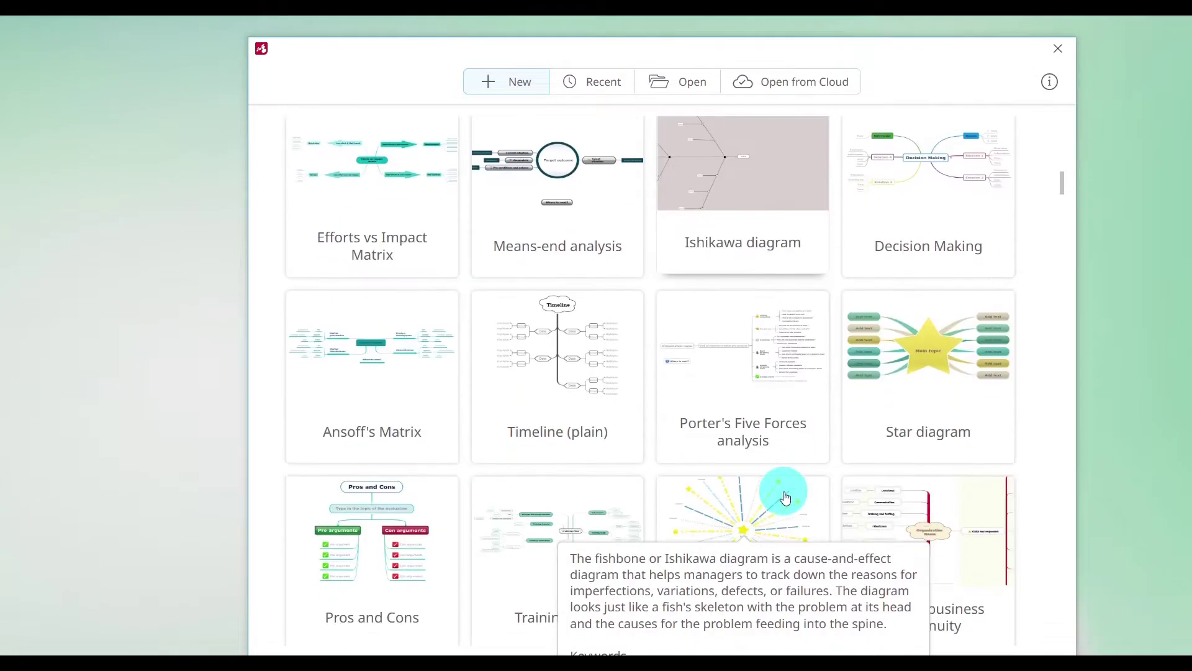
{"action": "scroll", "coordinate": [786, 494], "scroll_direction": "down", "scroll_amount": 6}
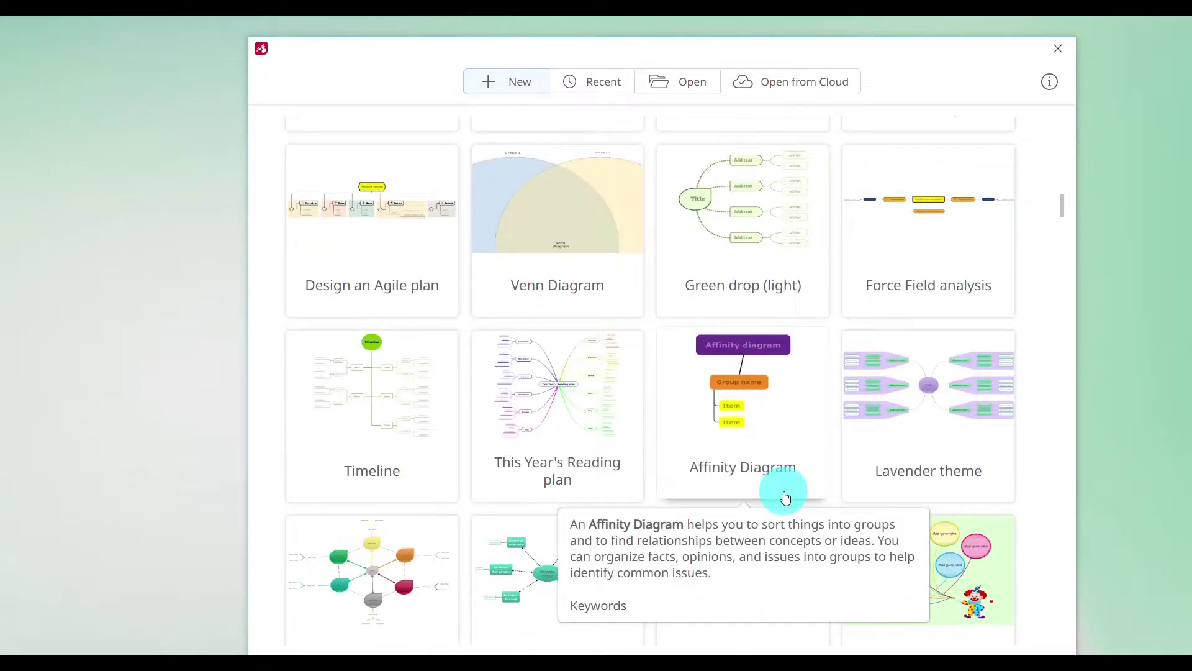
{"action": "scroll", "coordinate": [786, 494], "scroll_direction": "up", "scroll_amount": 15}
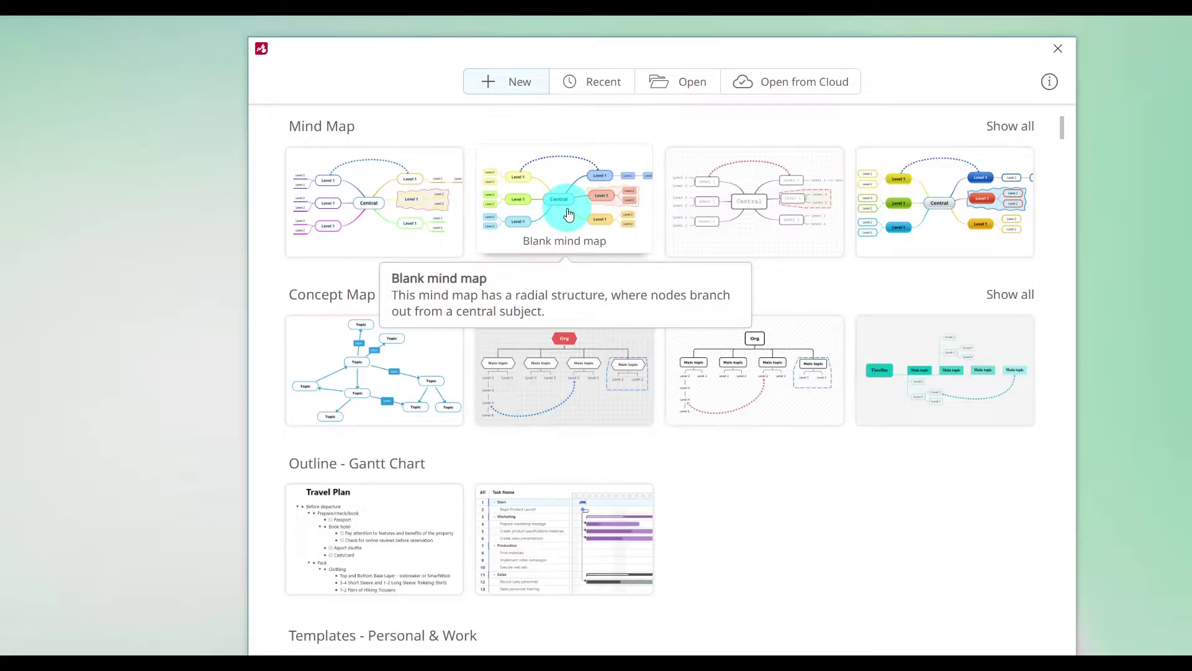
{"action": "left_click", "coordinate": [567, 213]}
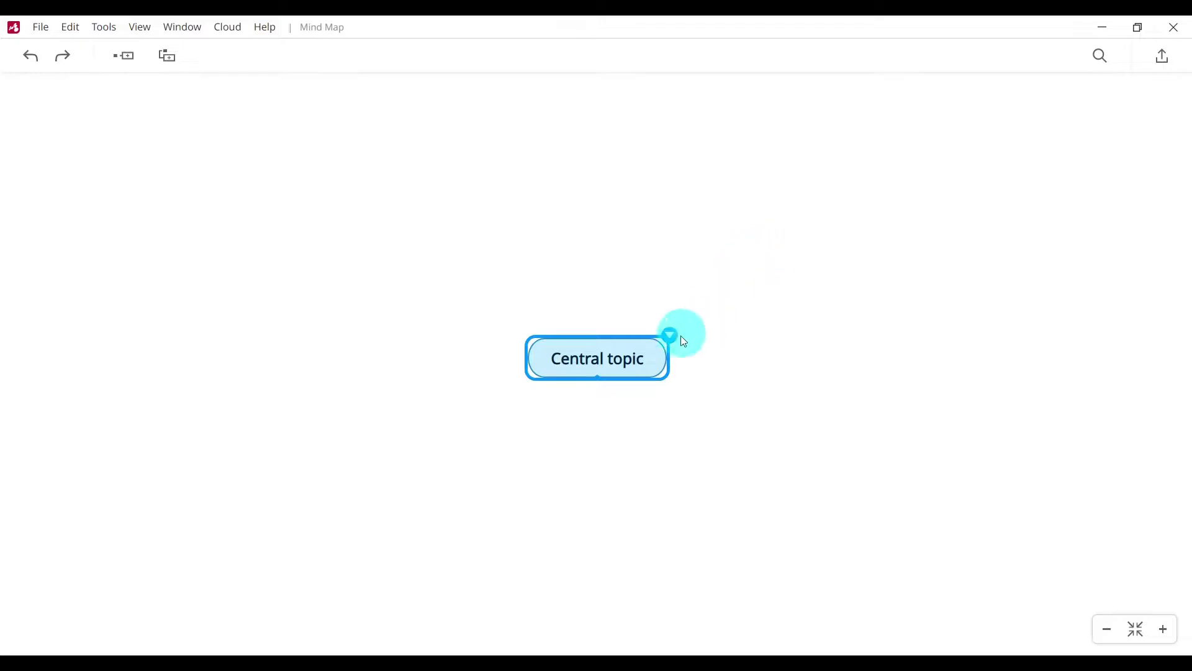
- Rename the central topic as "Climate Change Article"
{"action": "double_click", "coordinate": [631, 359]}
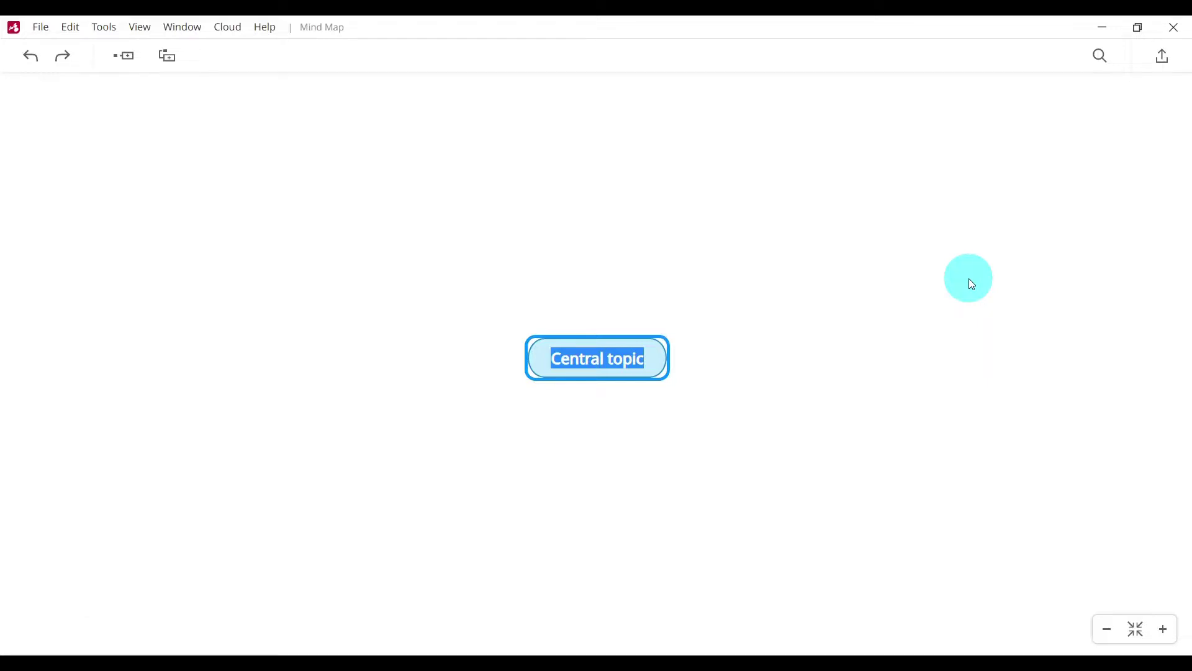
{"action": "type", "text": "Climate Change Article"}
{"action": "key", "text": "Return"}
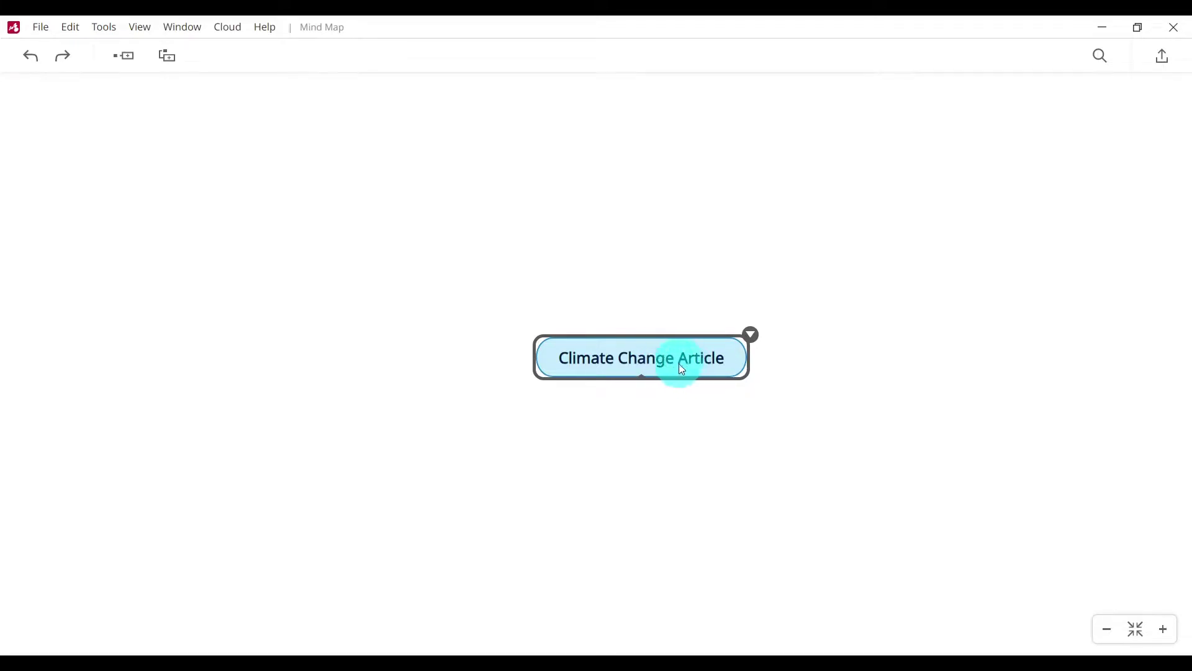
- Try adding a main topic to the Climate Change Article central topic, and undo the addition
{"action": "left_click", "coordinate": [660, 282]}
{"action": "left_click", "coordinate": [658, 357]}
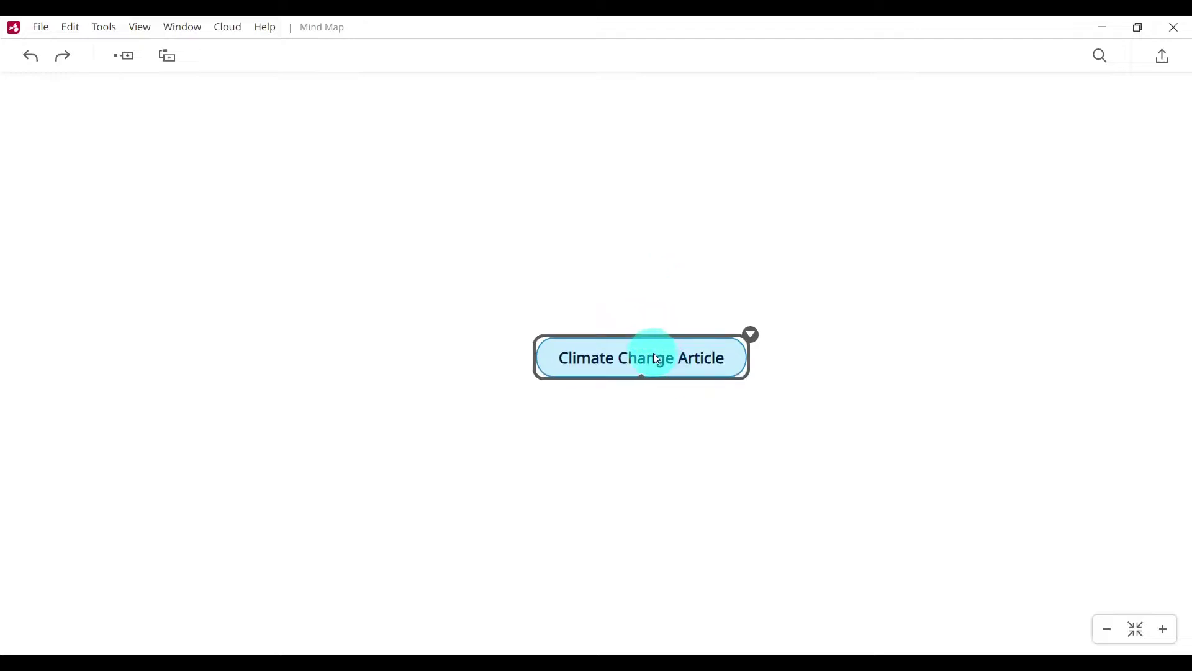
{"action": "left_click", "coordinate": [651, 356]}
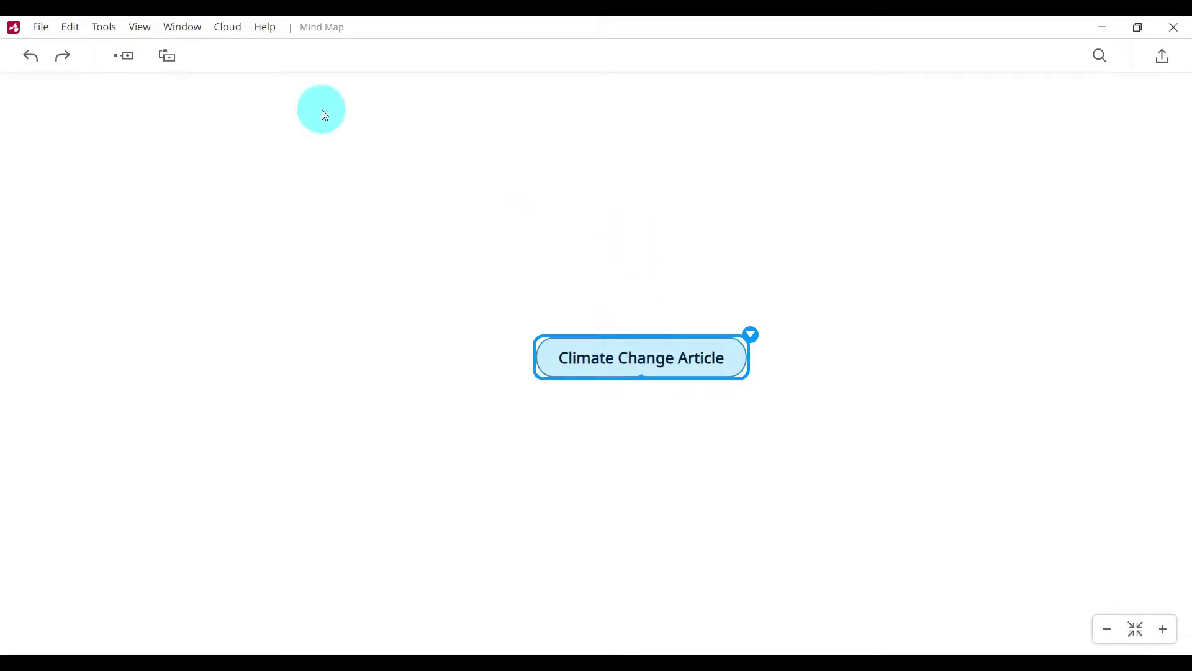
{"action": "left_click", "coordinate": [131, 62]}
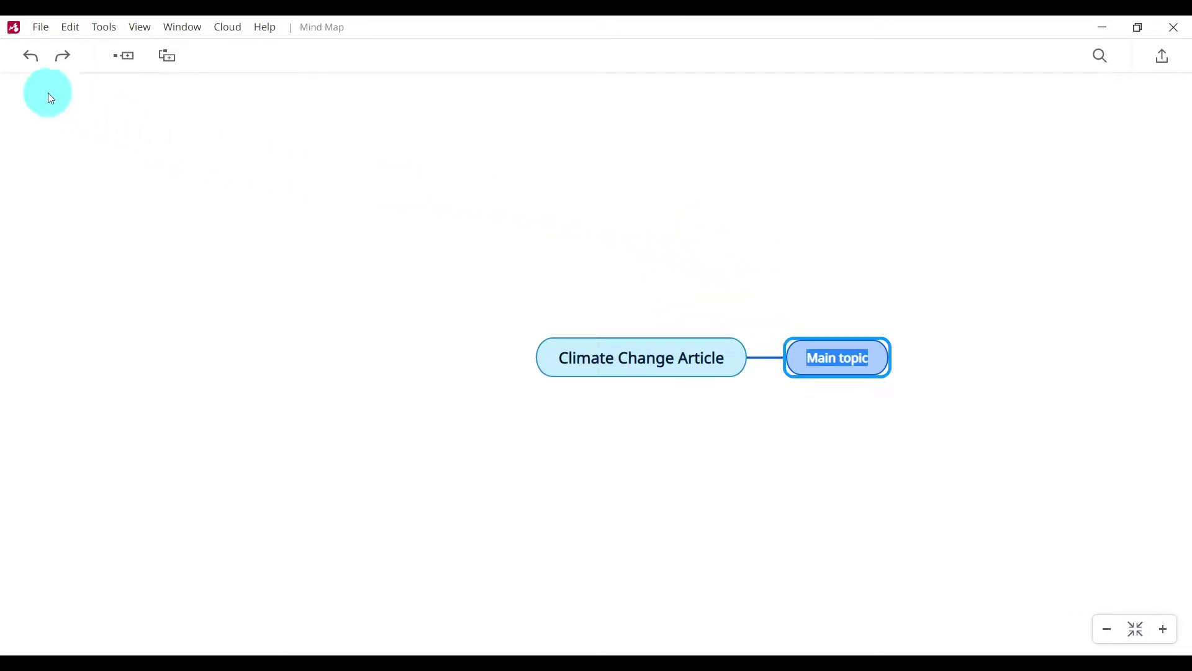
{"action": "left_click", "coordinate": [29, 60]}
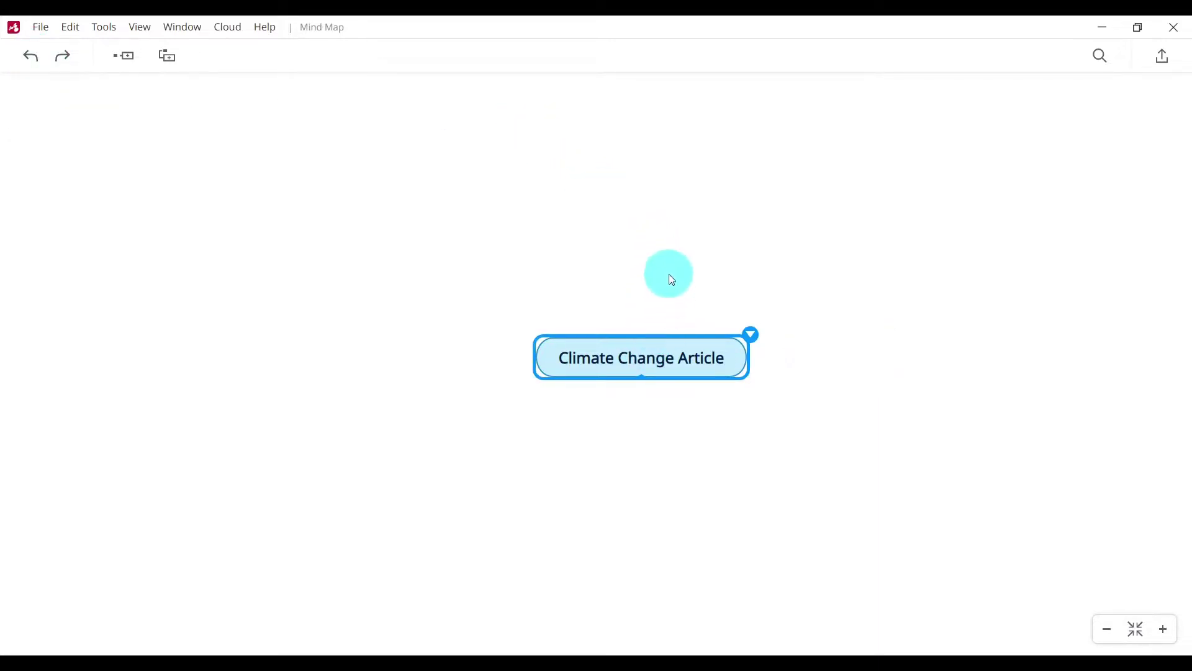
- Pull a new main topic out of the central topic, placing it above and to the right of Climate Change Article
{"action": "scroll", "coordinate": [650, 409], "scroll_direction": "up", "scroll_amount": 2}
{"action": "scroll", "coordinate": [650, 409], "scroll_direction": "up", "scroll_amount": 1}
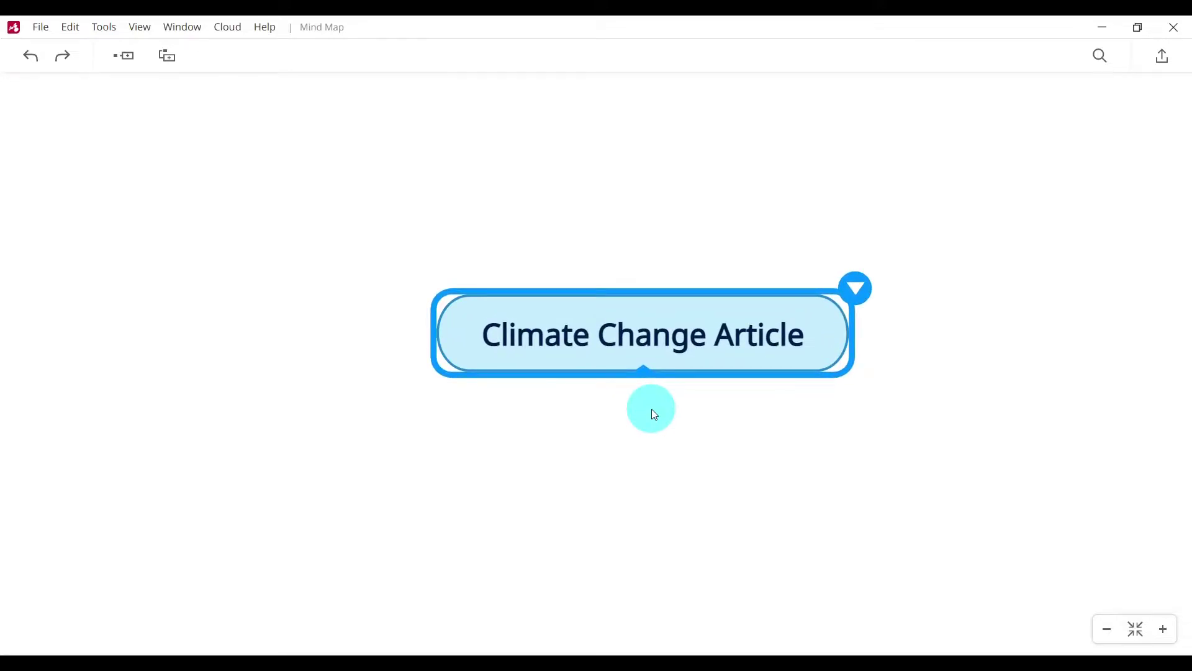
{"action": "scroll", "coordinate": [652, 411], "scroll_direction": "up", "scroll_amount": 1}
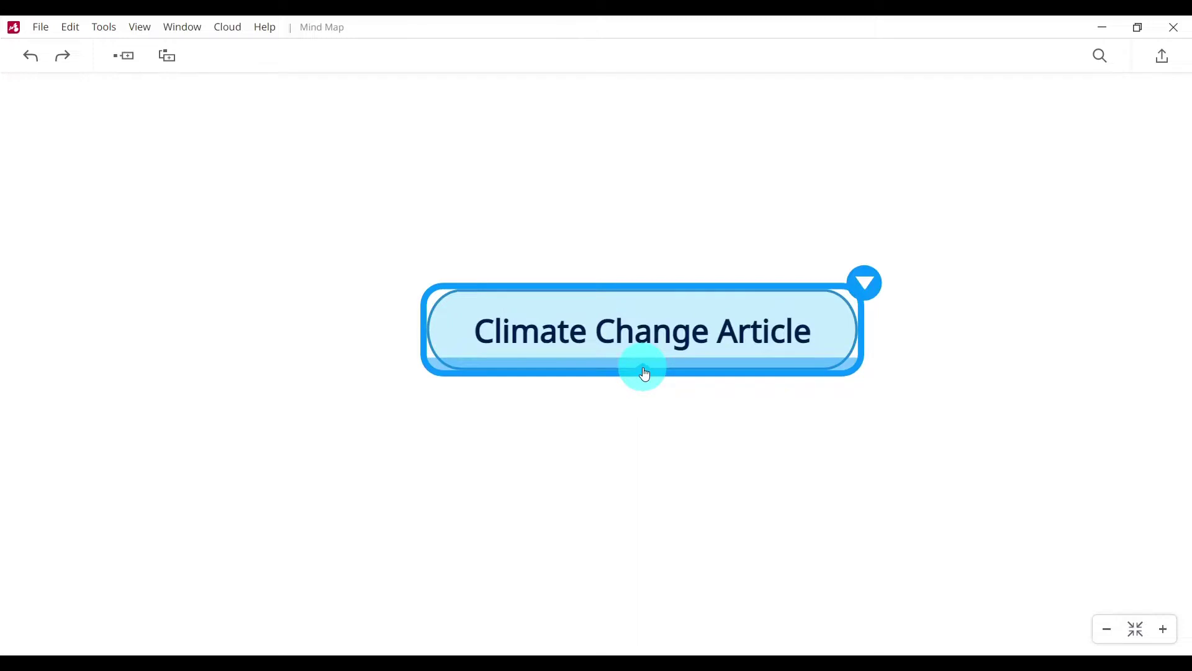
{"action": "left_click_drag", "start_coordinate": [645, 374], "coordinate": [889, 136]}
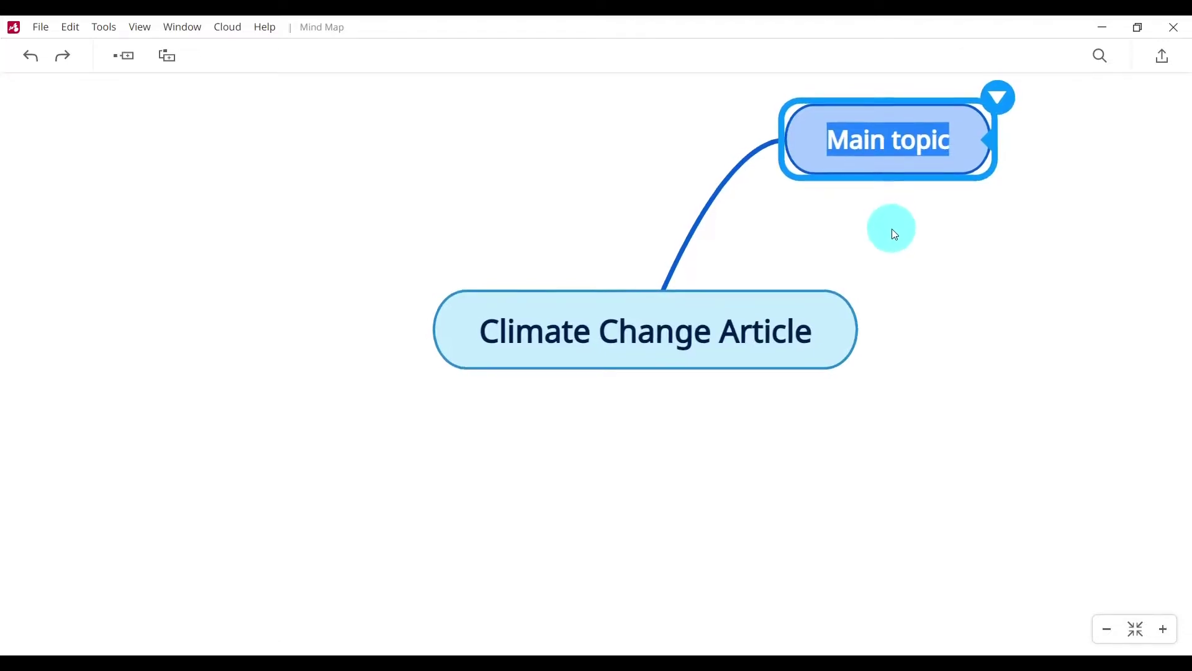
{"action": "scroll", "coordinate": [894, 232], "scroll_direction": "down", "scroll_amount": 5}
{"action": "scroll", "coordinate": [899, 236], "scroll_direction": "down", "scroll_amount": 2}
{"action": "left_click_drag", "start_coordinate": [599, 241], "coordinate": [360, 320]}
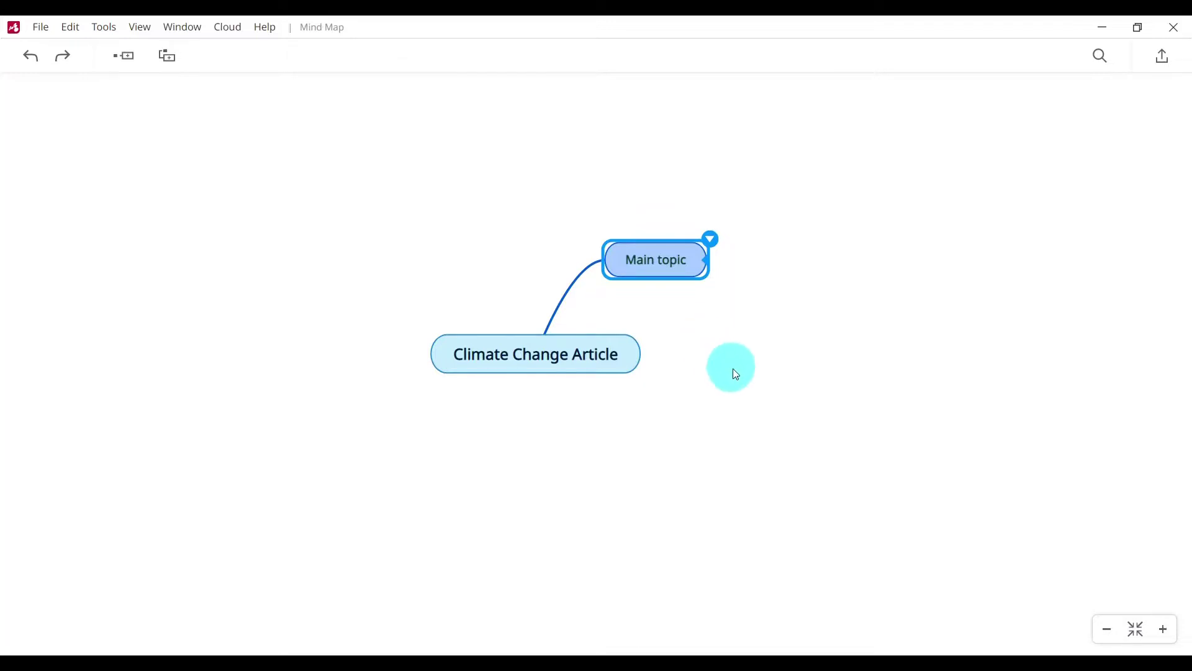
- Rename the new main topic as "Background"
{"action": "double_click", "coordinate": [673, 267]}
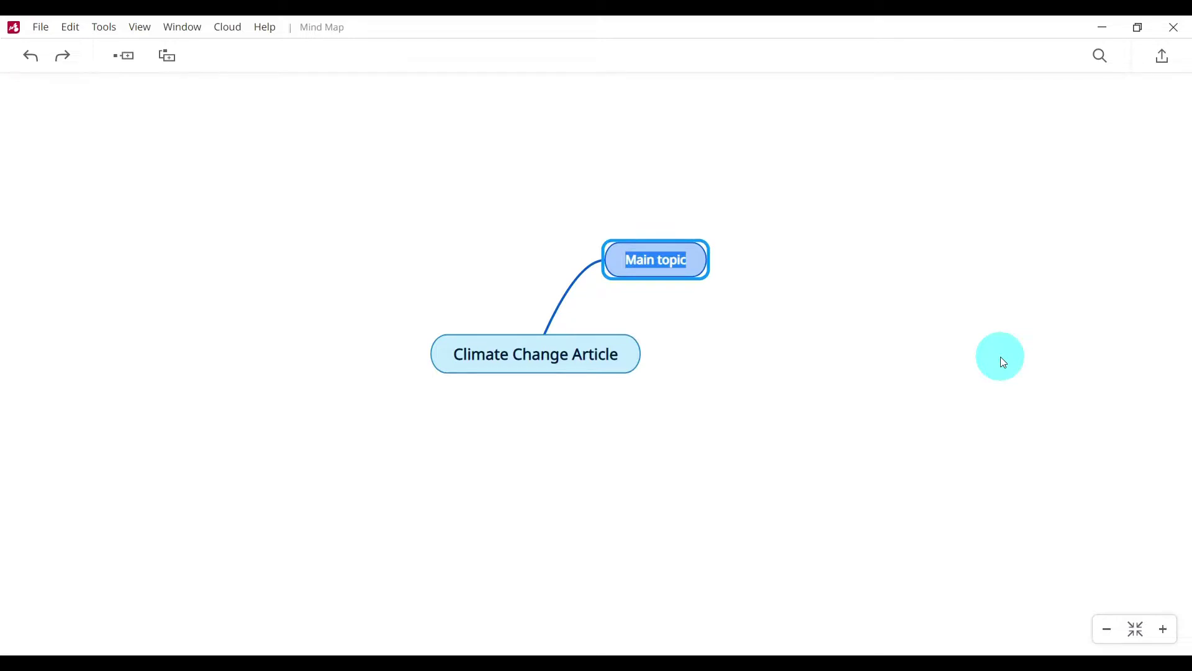
{"action": "type", "text": "Bac"}
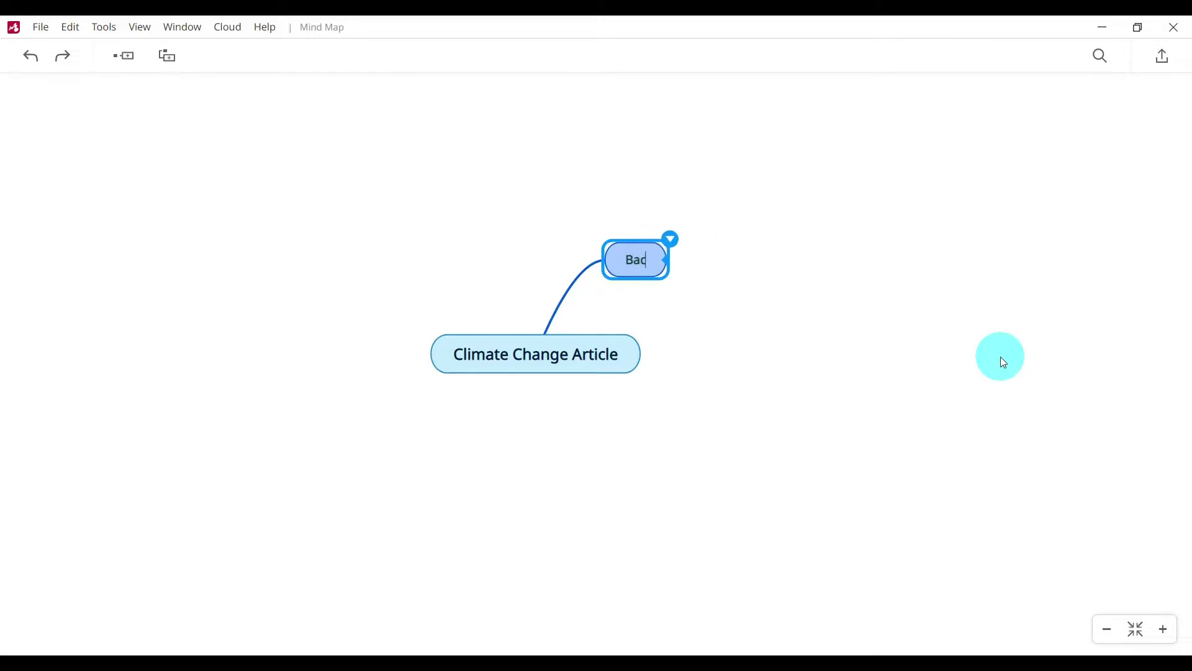
{"action": "type", "text": "kground"}
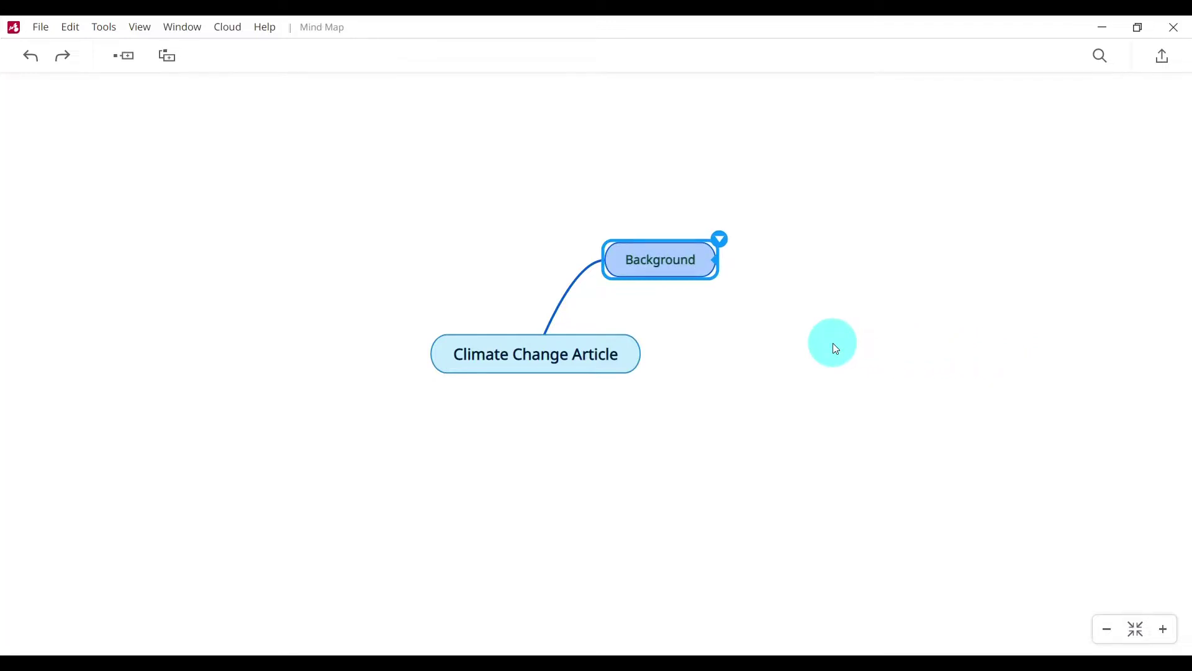
- Examine the text formatting and font options for the last letters of the Background topic without changing them
{"action": "left_click", "coordinate": [673, 263], "text": "shift"}
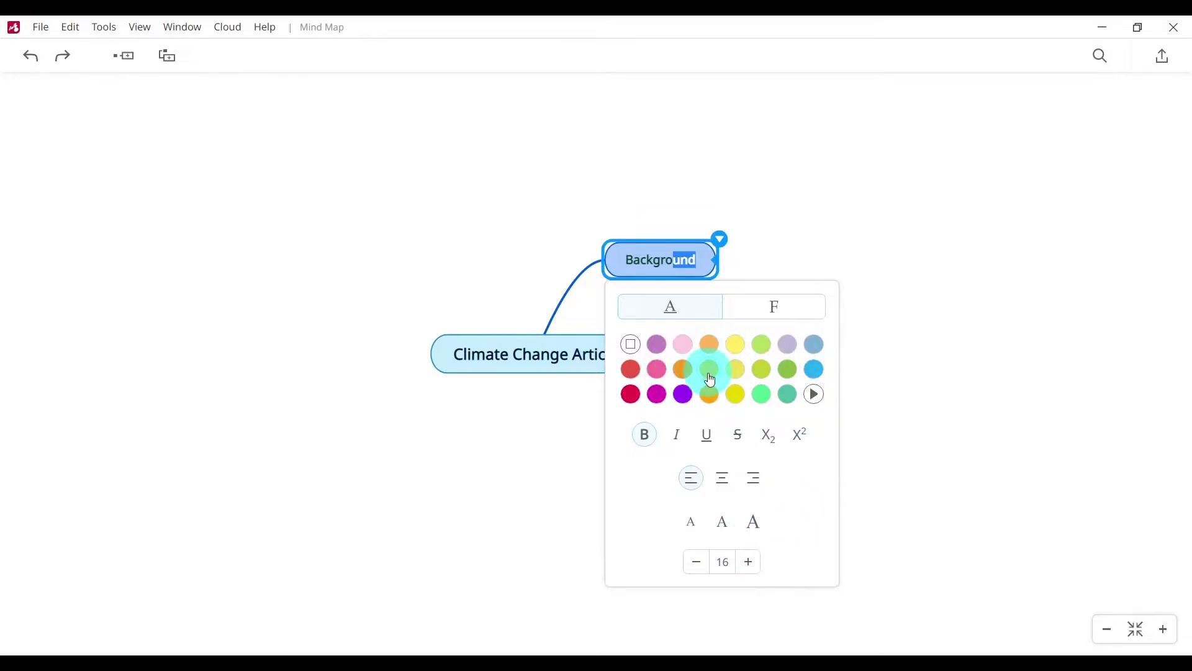
{"action": "left_click", "coordinate": [766, 311]}
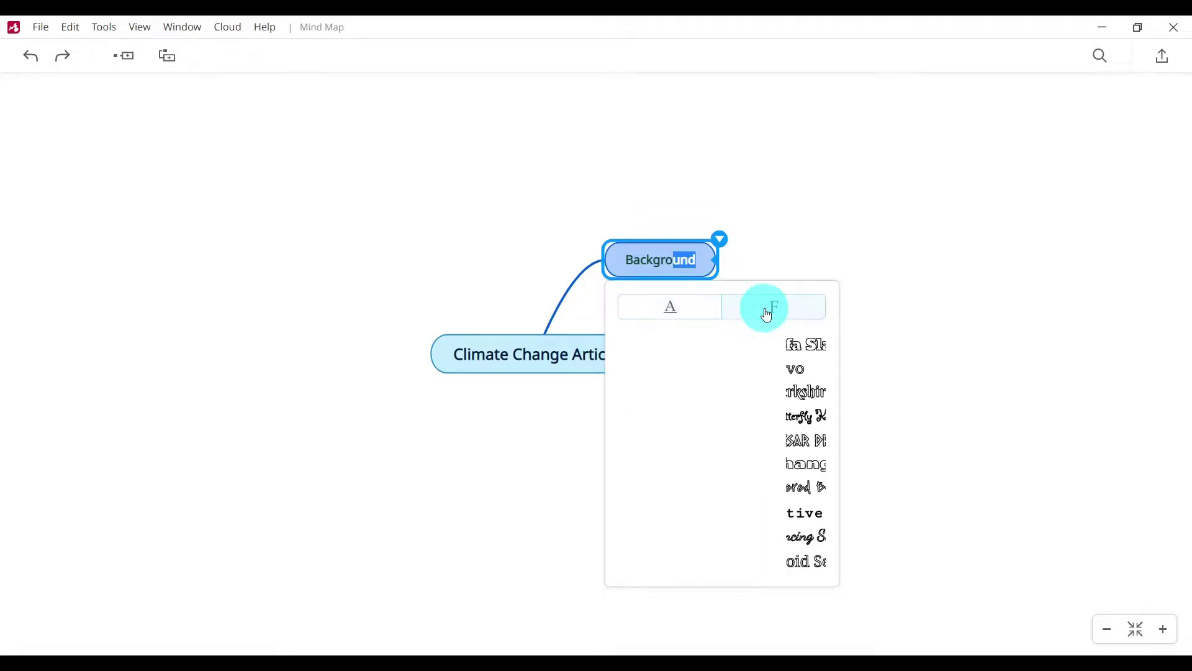
{"action": "left_click", "coordinate": [876, 174]}
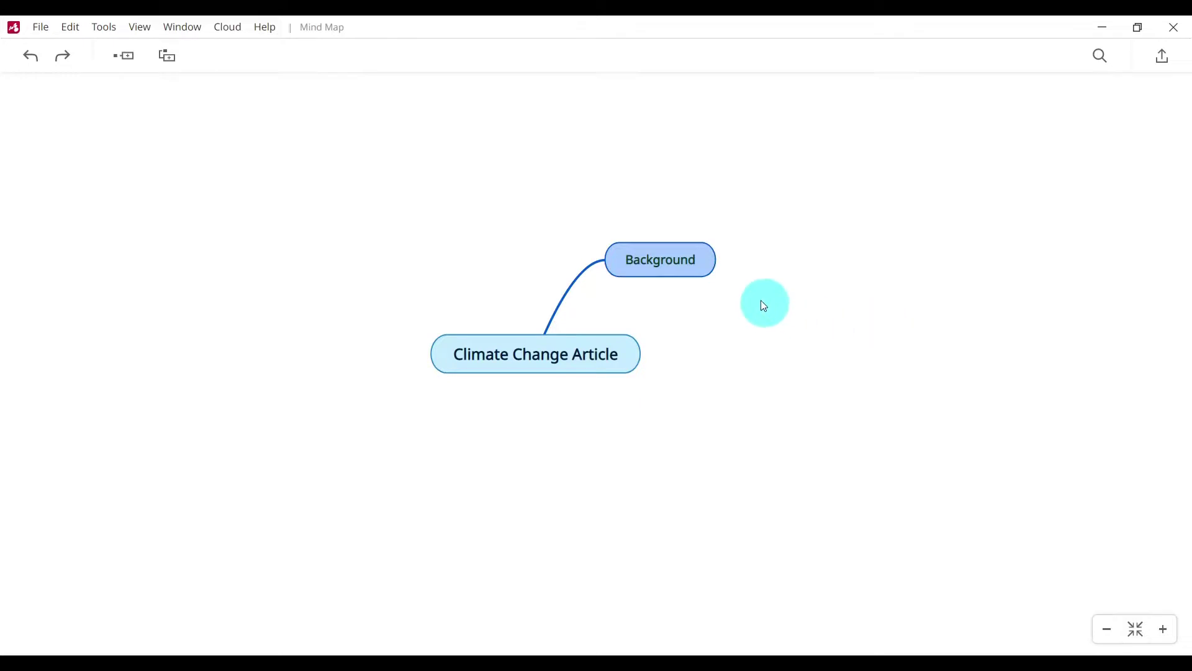
- Add a subtopic to the Background main topic
{"action": "left_click", "coordinate": [693, 260]}
{"action": "left_click", "coordinate": [689, 259]}
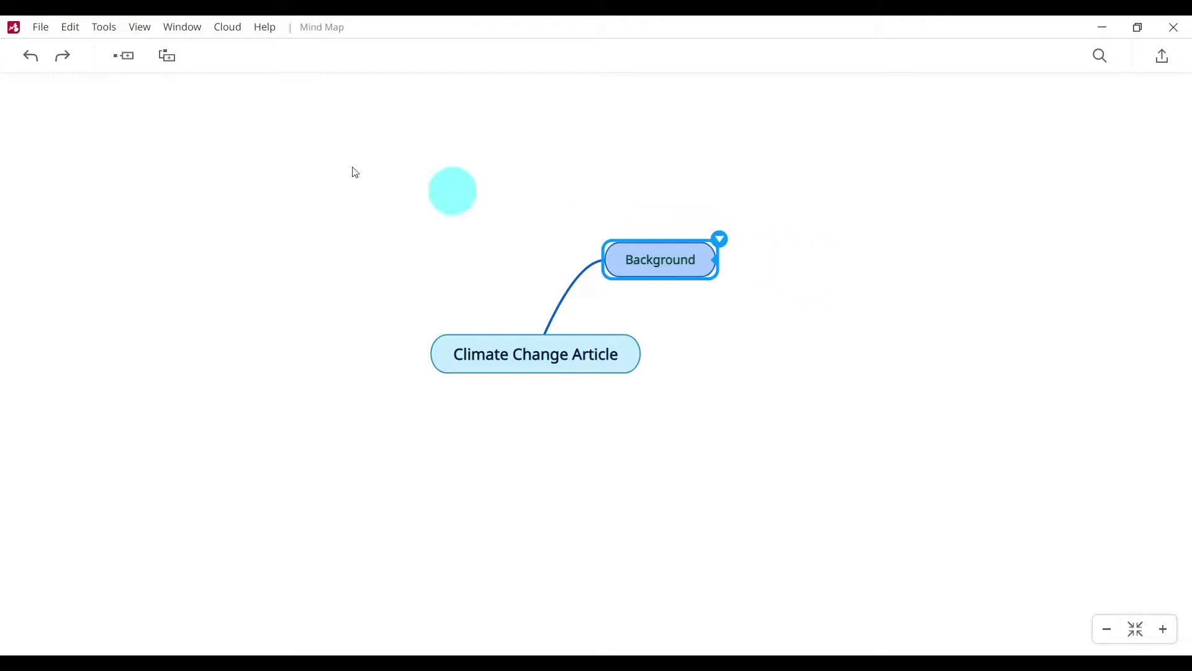
{"action": "left_click", "coordinate": [132, 79]}
{"action": "left_click", "coordinate": [687, 246]}
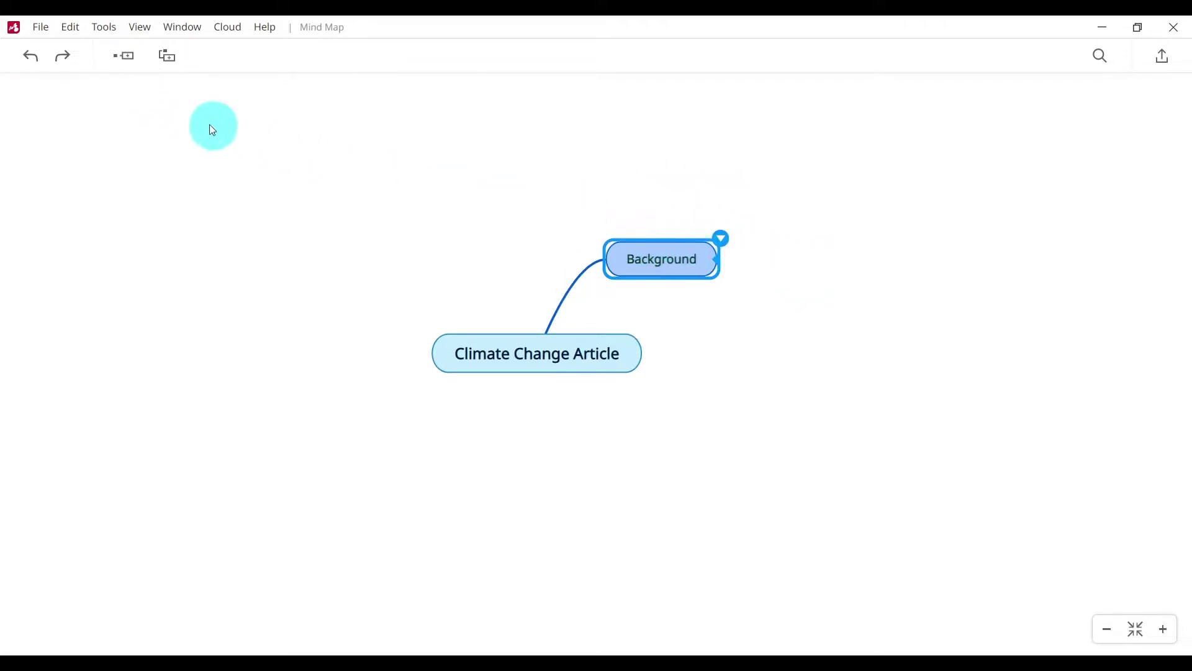
{"action": "left_click", "coordinate": [128, 66]}
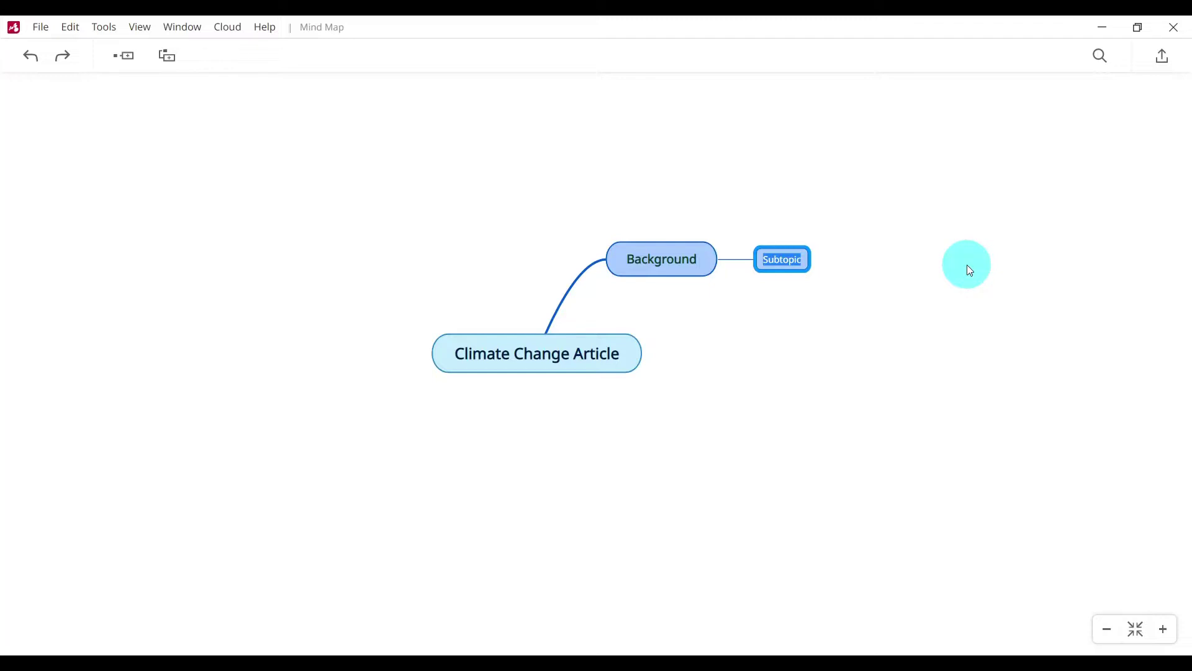
- Name the new Background subtopic "History" and add the sibling subtopics "Science of Climate Change" and "Urgency" below it
{"action": "type", "text": "Hist"}
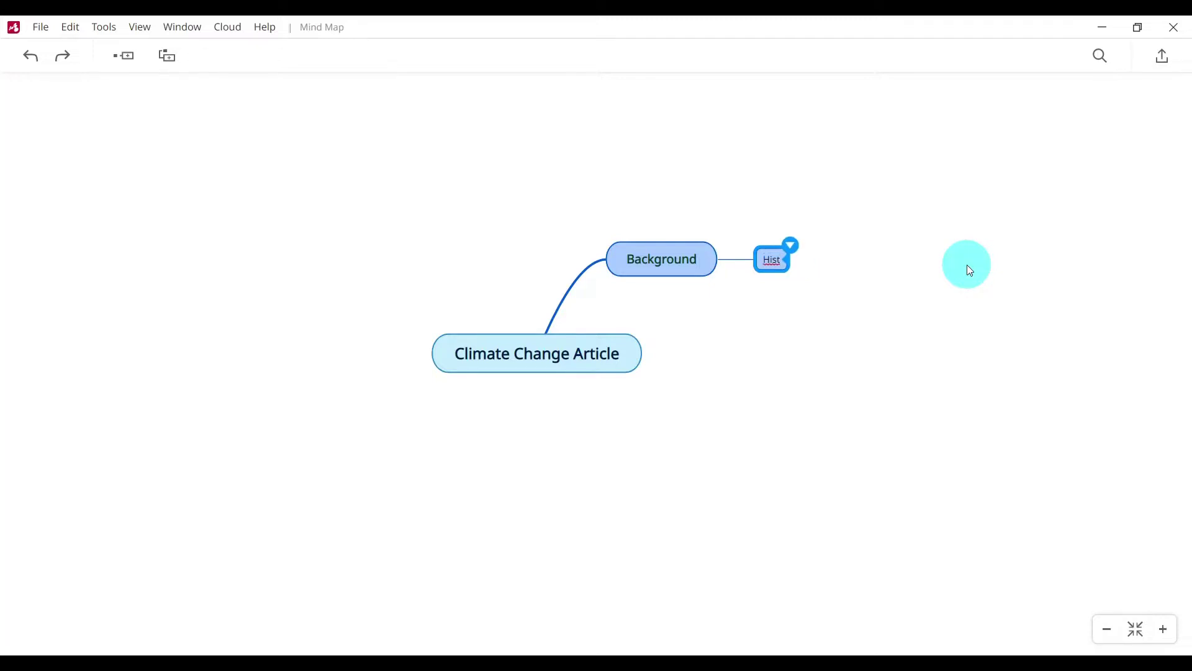
{"action": "type", "text": "ory"}
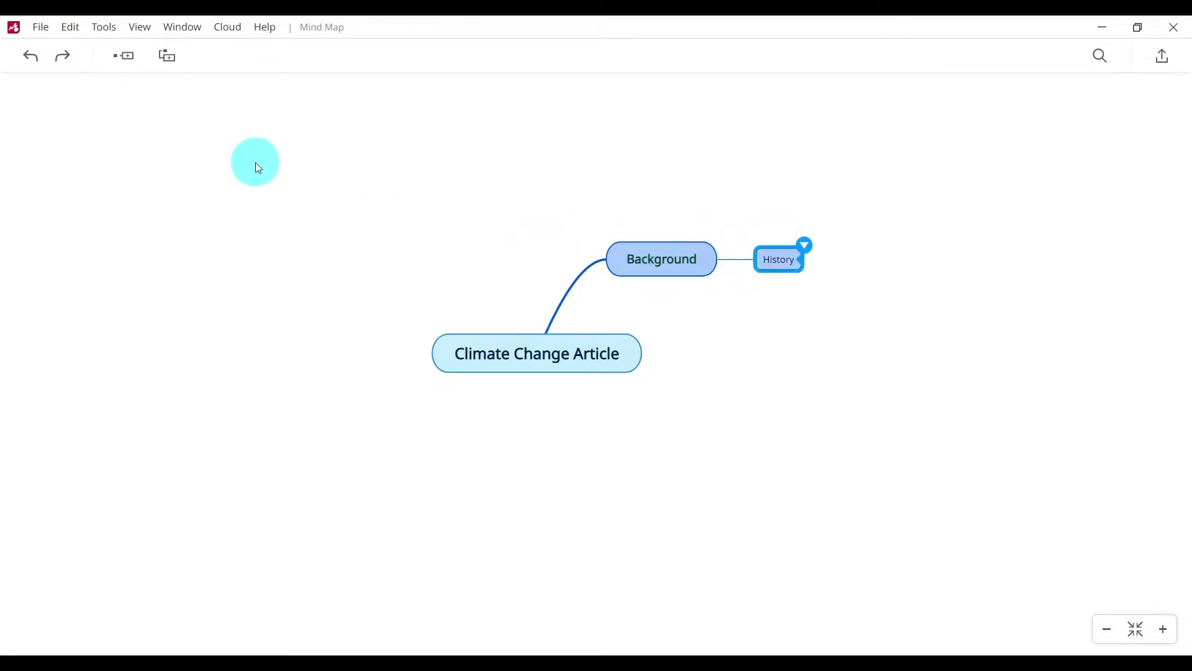
{"action": "left_click", "coordinate": [171, 62]}
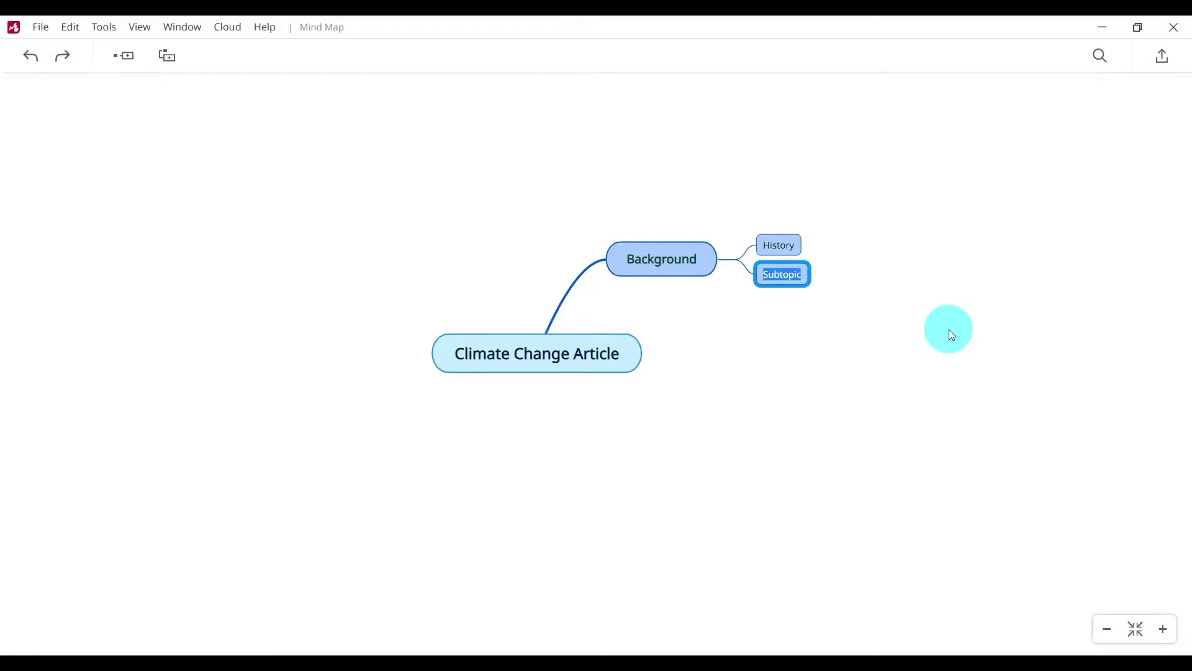
{"action": "type", "text": "Science of Climate Change"}
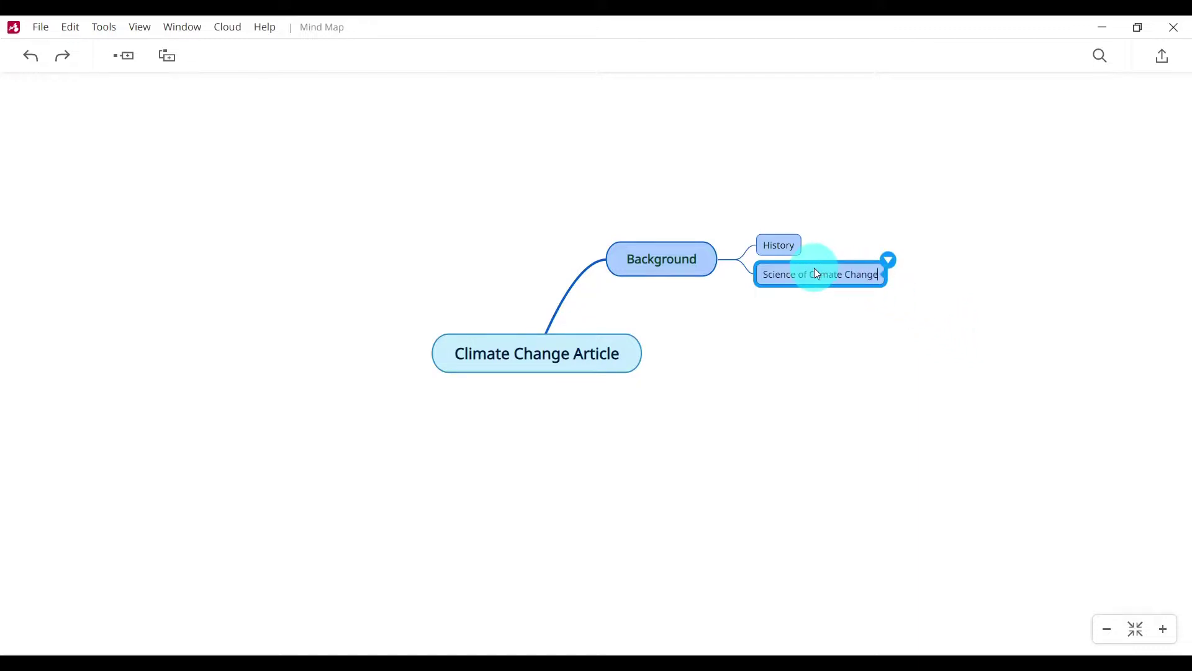
{"action": "left_click", "coordinate": [166, 57]}
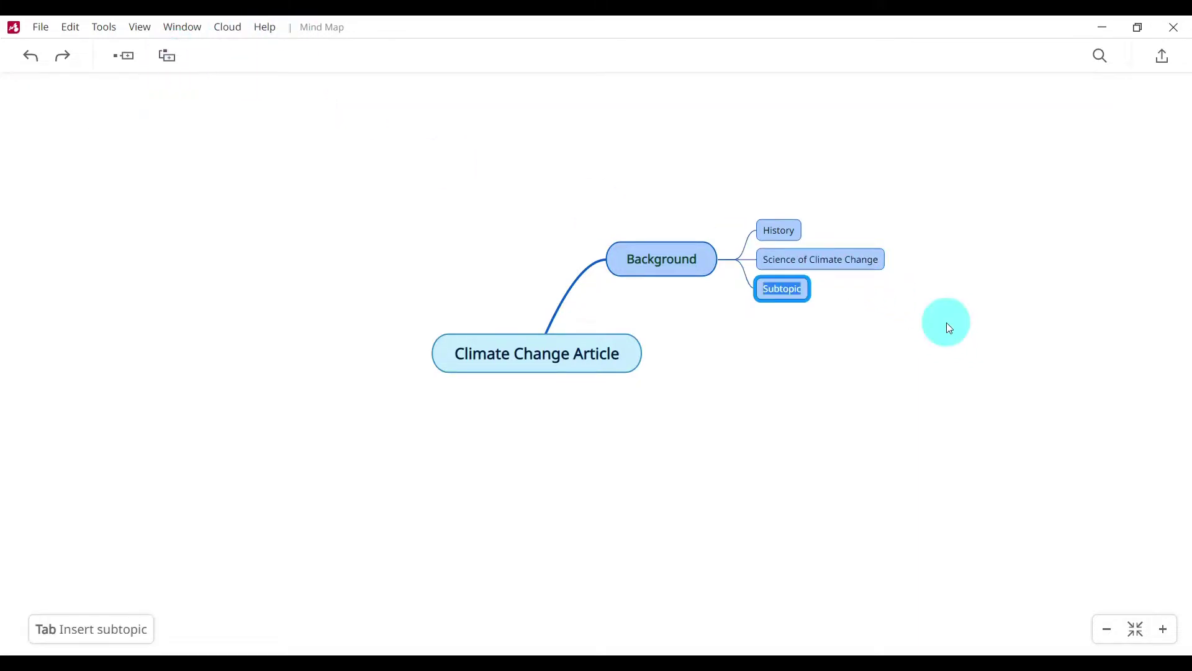
{"action": "type", "text": "Urgency"}
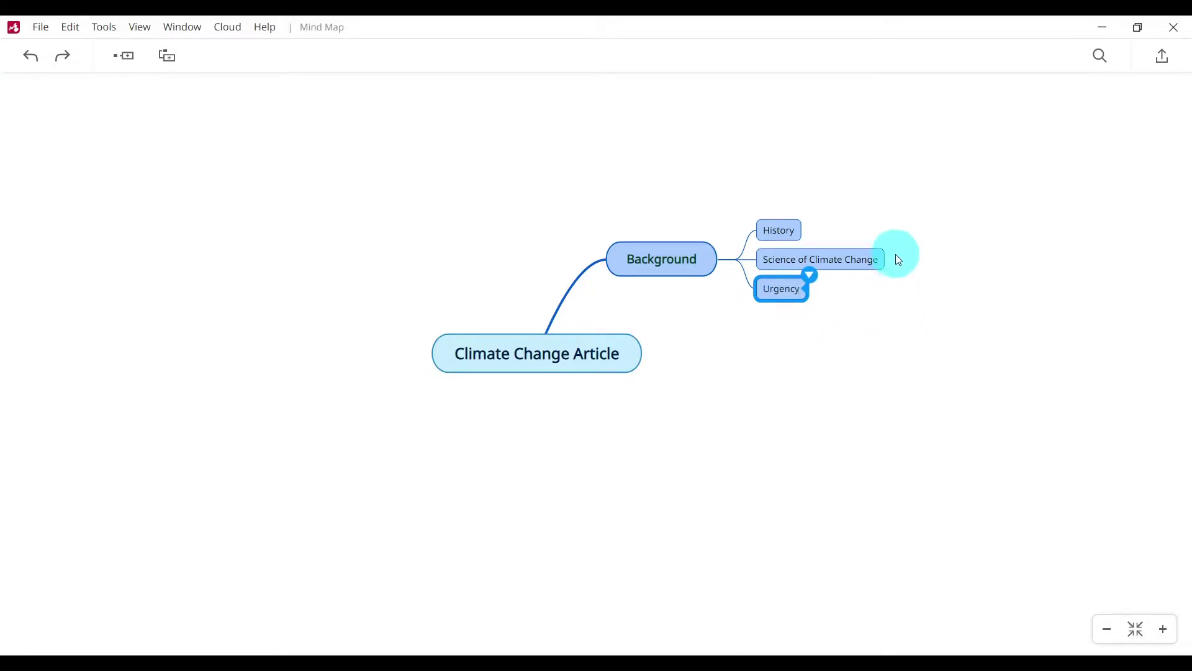
{"action": "left_click", "coordinate": [749, 360]}
{"action": "left_click", "coordinate": [582, 364]}
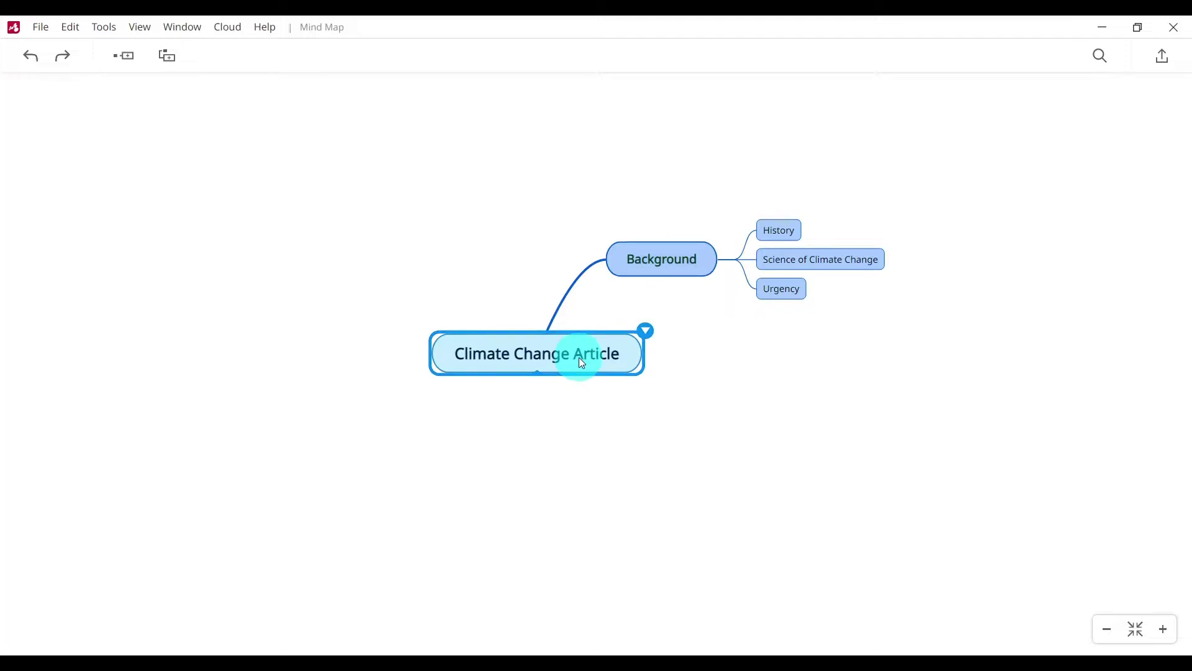
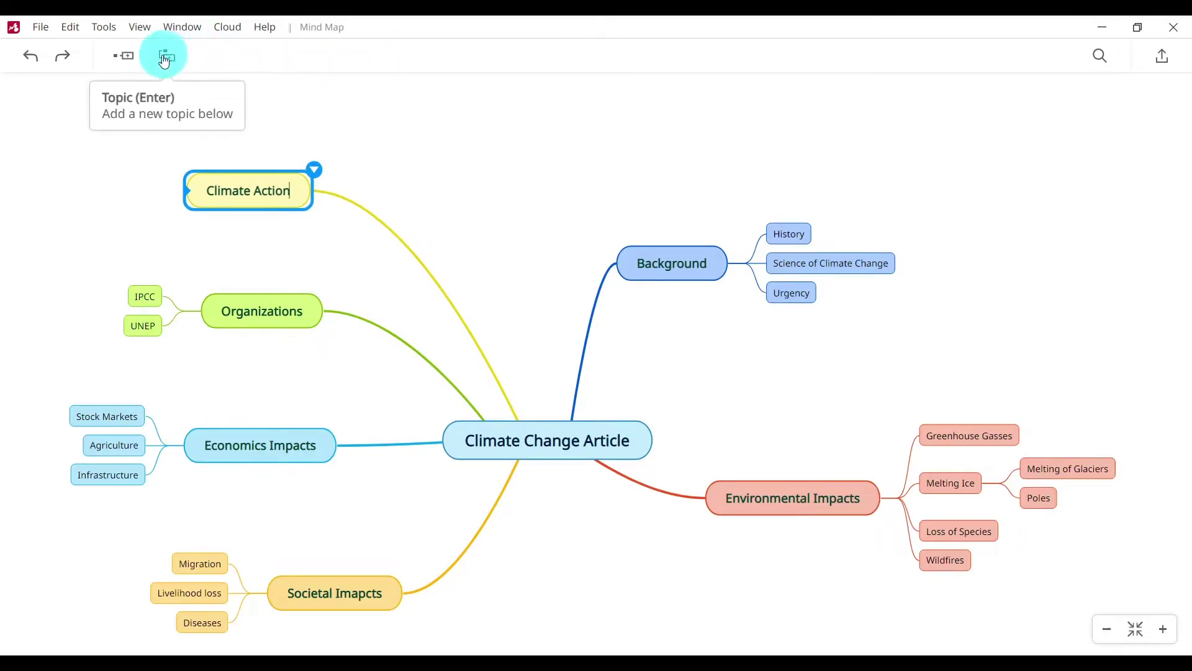
- Add the subtopics "Intergovernmental" and "Corporations" to the Climate Action main topic
{"action": "left_click", "coordinate": [121, 57]}
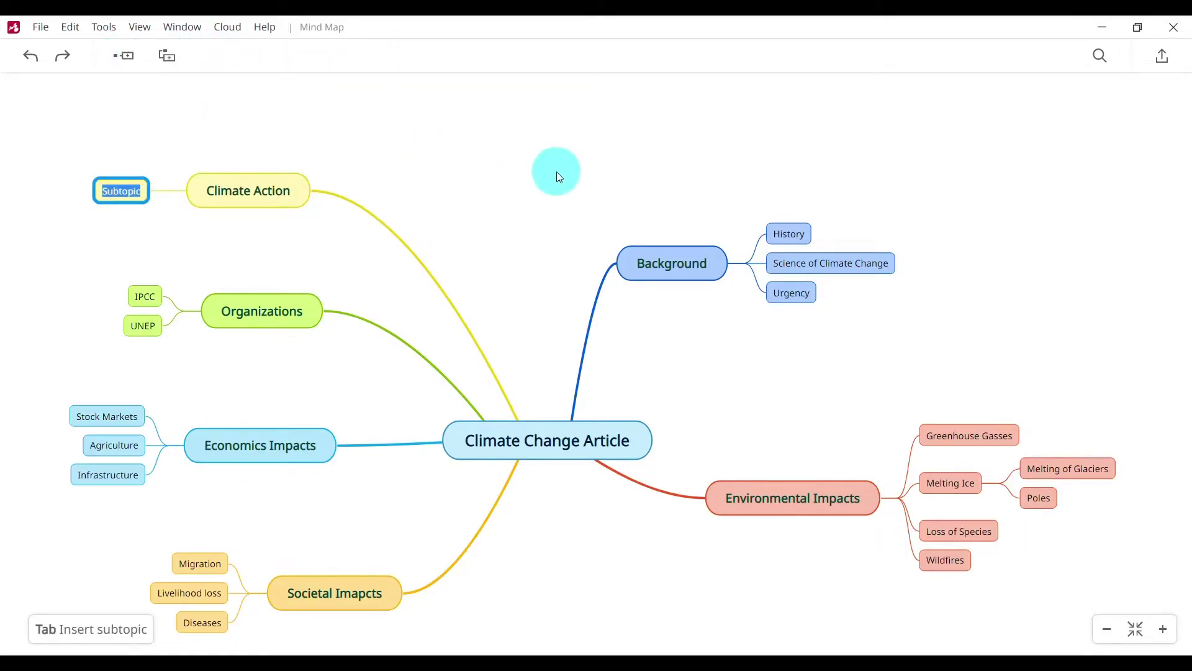
{"action": "type", "text": "Interd"}
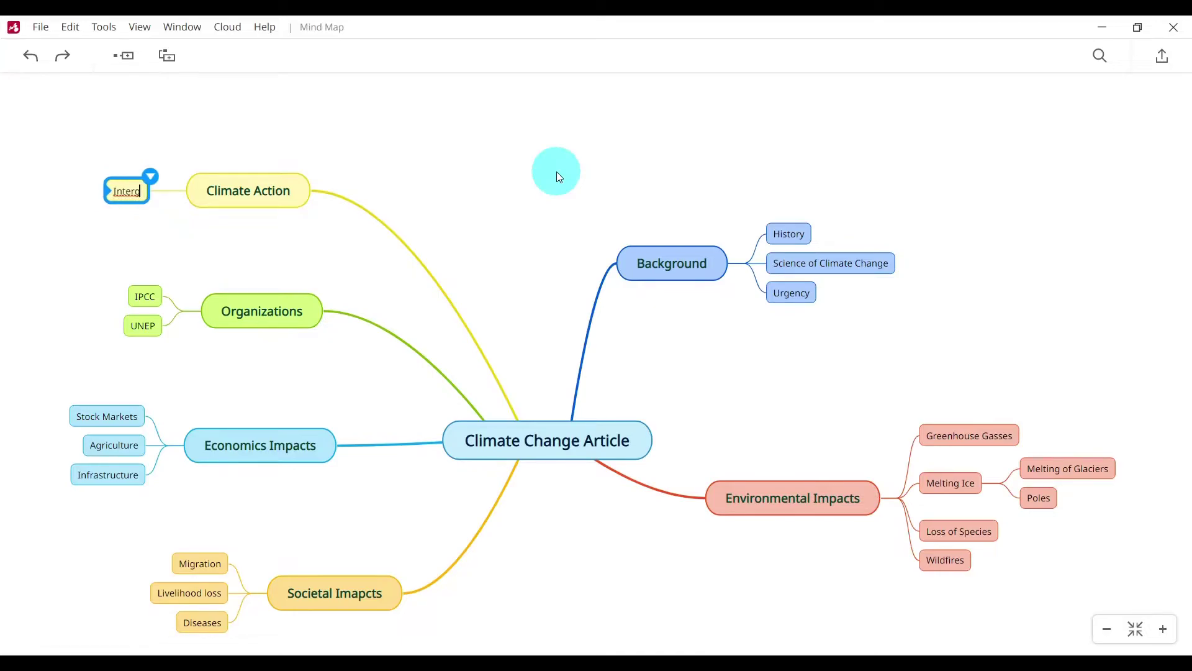
{"action": "key", "text": "BackSpace"}
{"action": "type", "text": "governmental"}
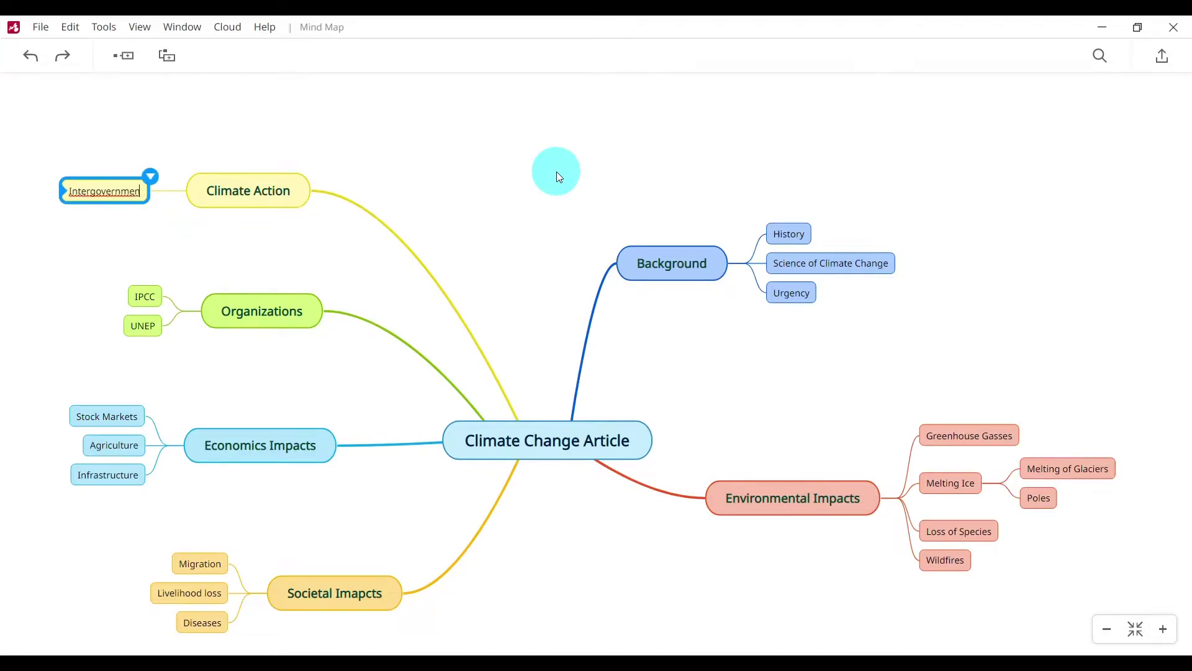
{"action": "left_click", "coordinate": [167, 56]}
{"action": "type", "text": "Corporations"}
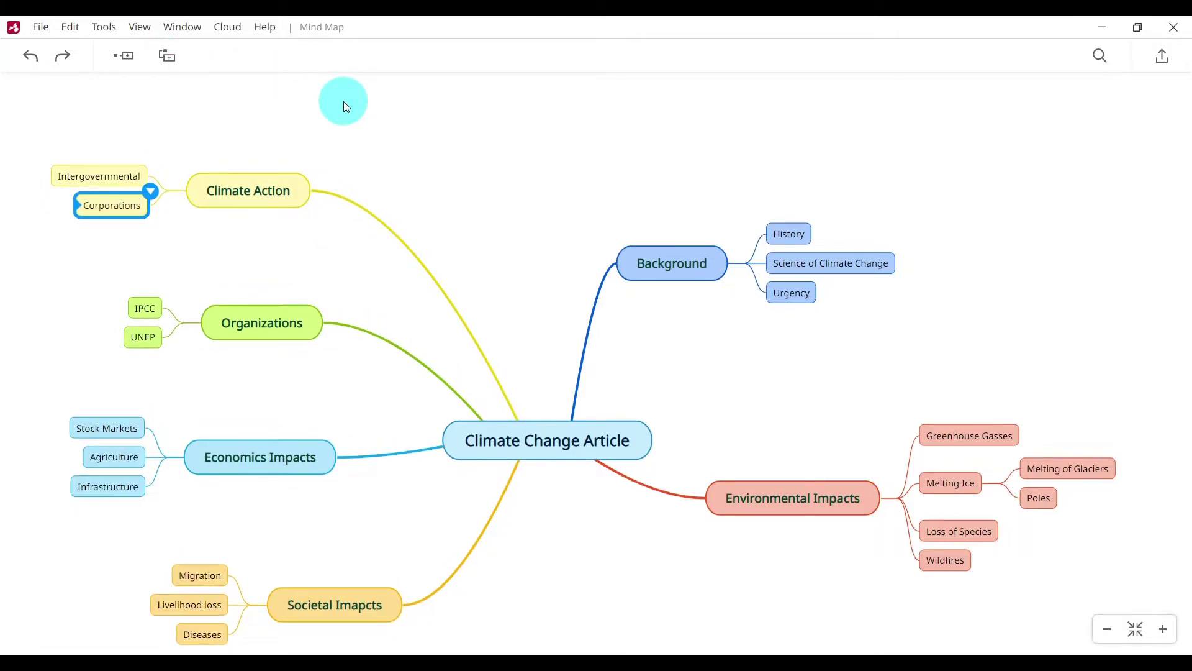
- Add the subtopics "NGOs" and "Citizen" below Corporations under Climate Action
{"action": "left_click", "coordinate": [166, 56]}
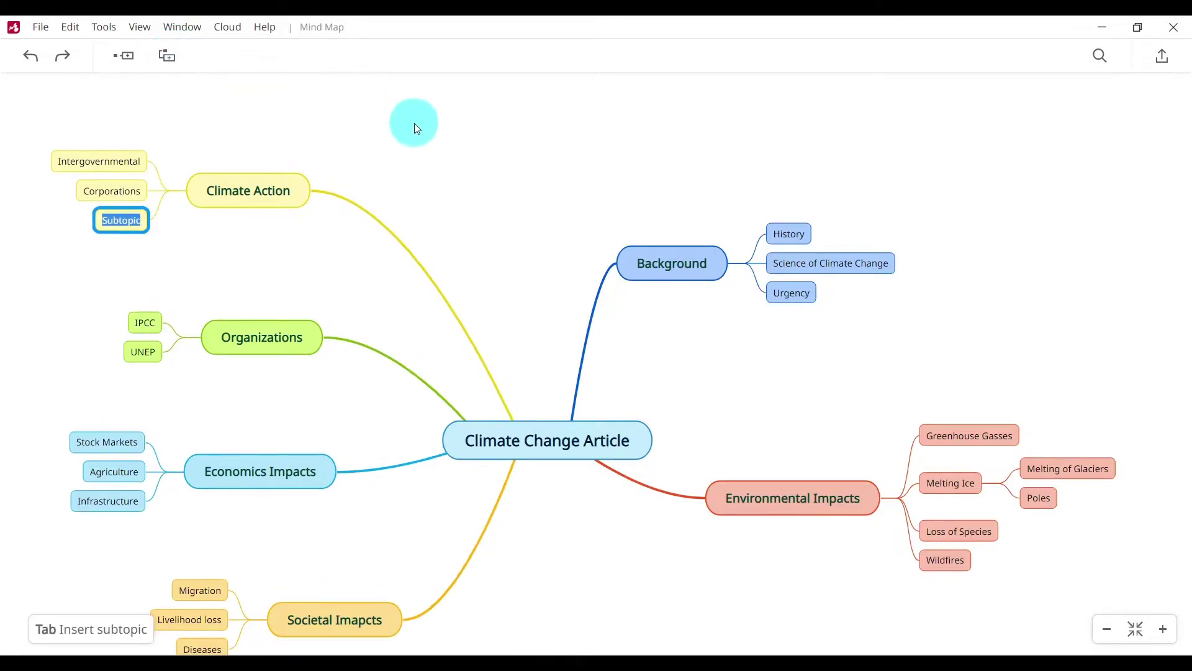
{"action": "type", "text": "N"}
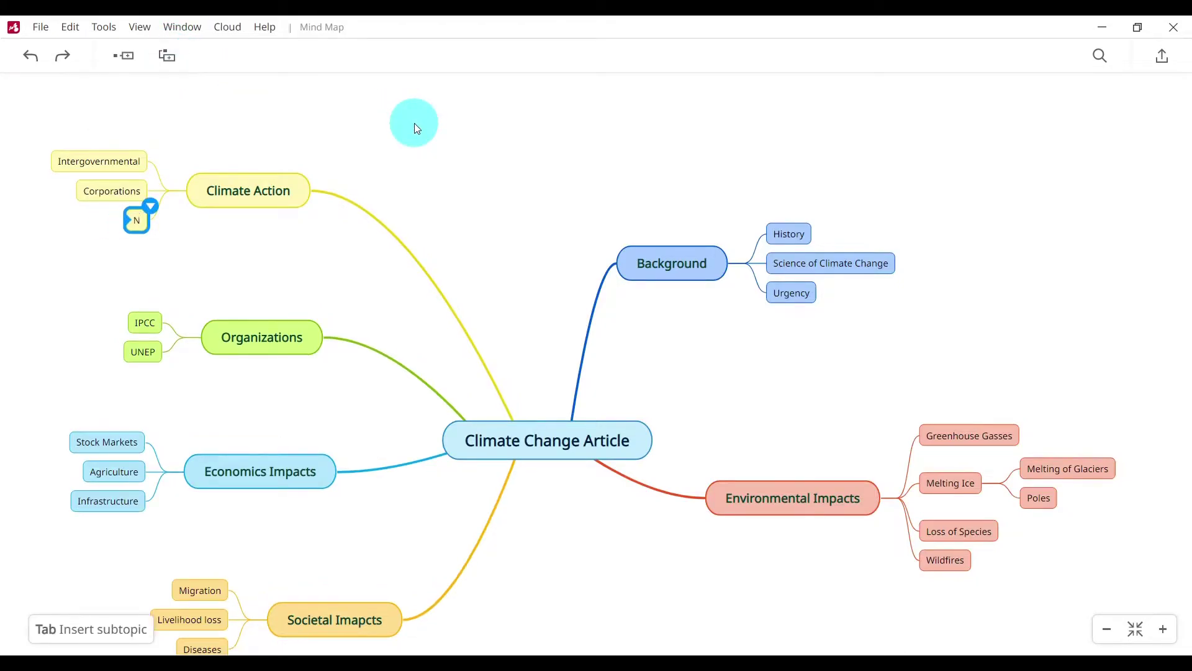
{"action": "type", "text": "GOs"}
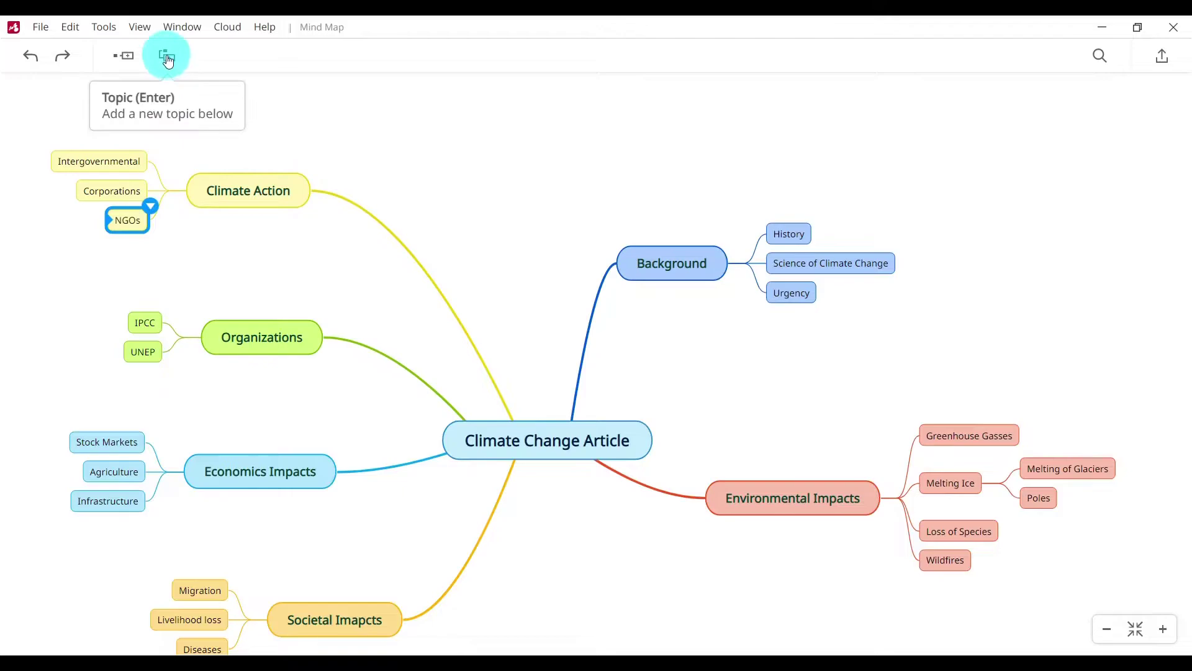
{"action": "left_click", "coordinate": [168, 58]}
{"action": "type", "text": "Citizen"}
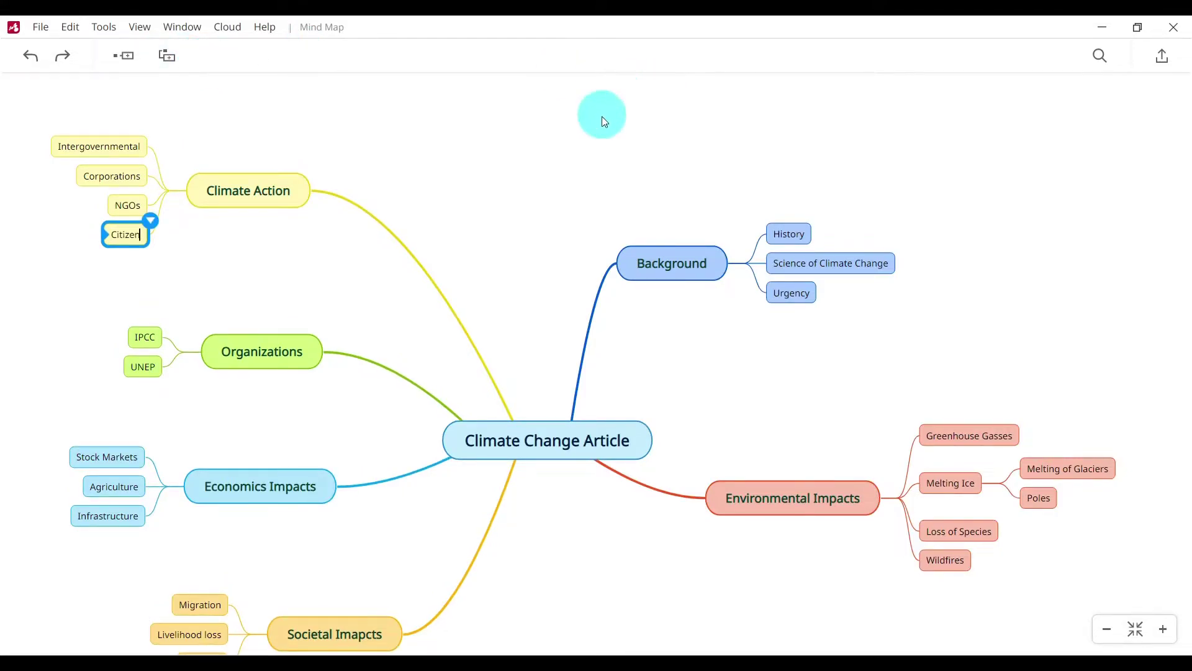
{"action": "left_click", "coordinate": [551, 465]}
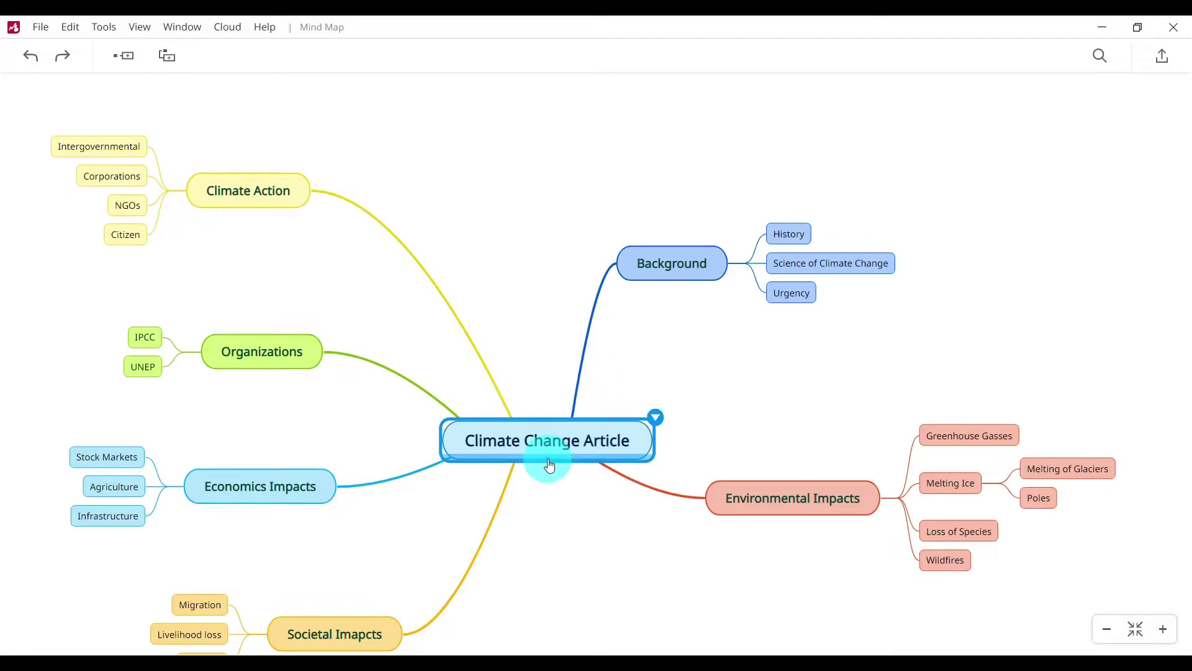
{"action": "left_click", "coordinate": [515, 244]}
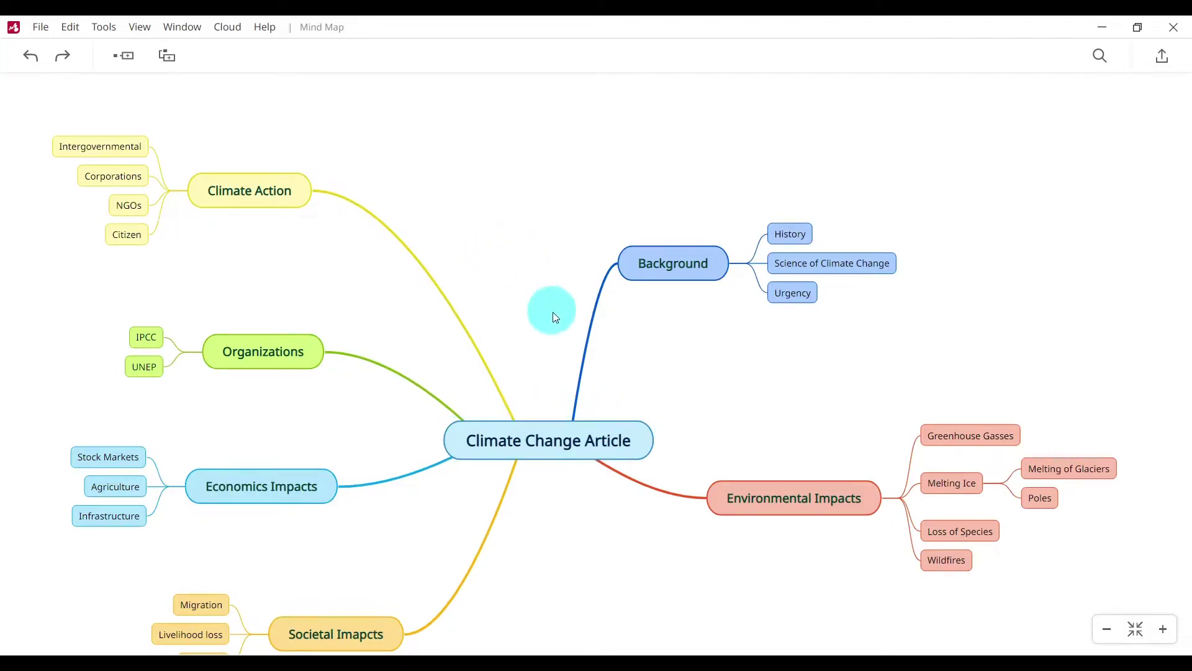
- Add a main topic named "Conclusion" to the central topic Climate Change Article
{"action": "left_click", "coordinate": [555, 444]}
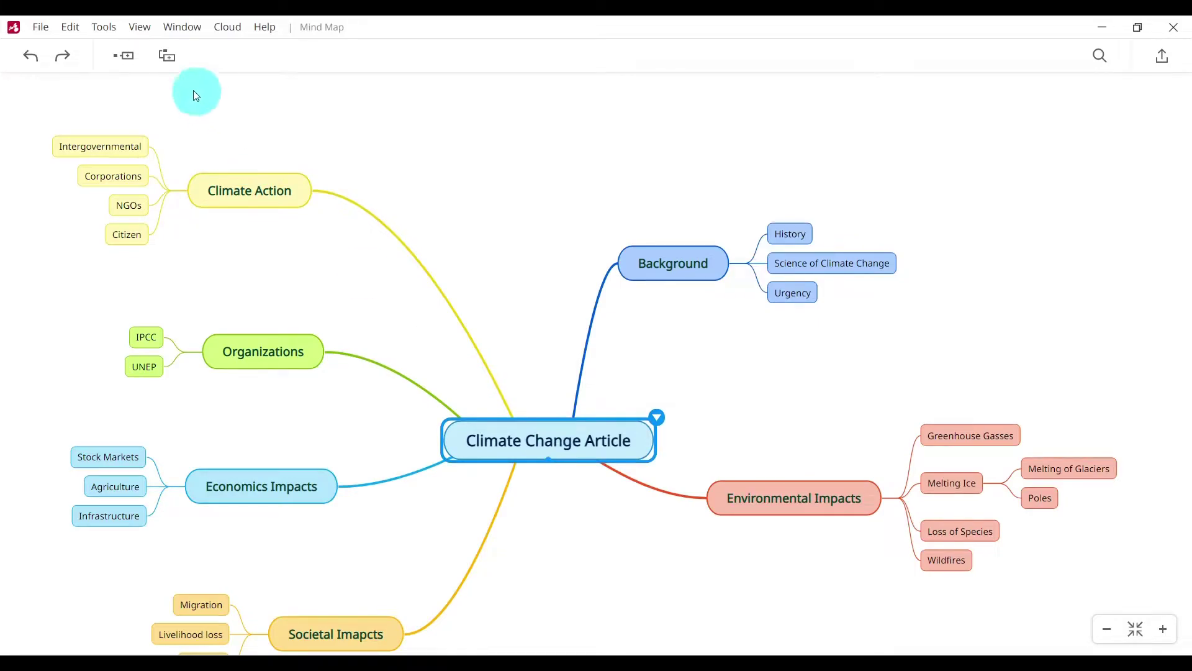
{"action": "left_click", "coordinate": [123, 58]}
{"action": "type", "text": "Conclusion"}
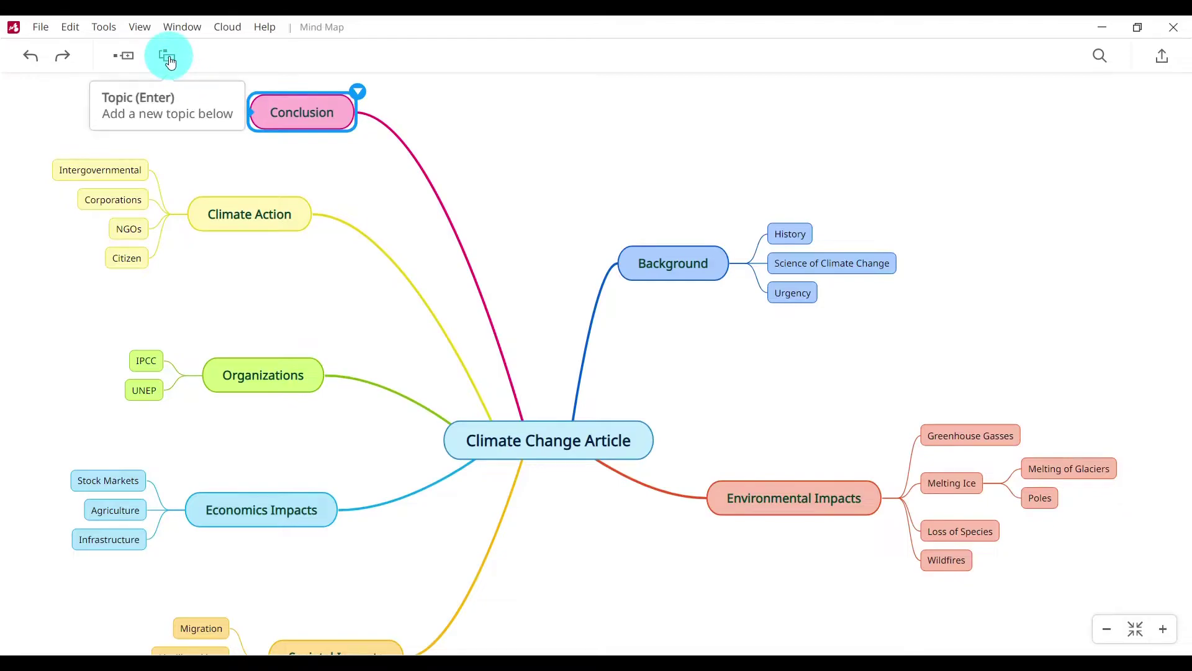
- Add the subtopics "Real" and "Urgent Action is needed" to the Conclusion main topic
{"action": "left_click", "coordinate": [124, 56]}
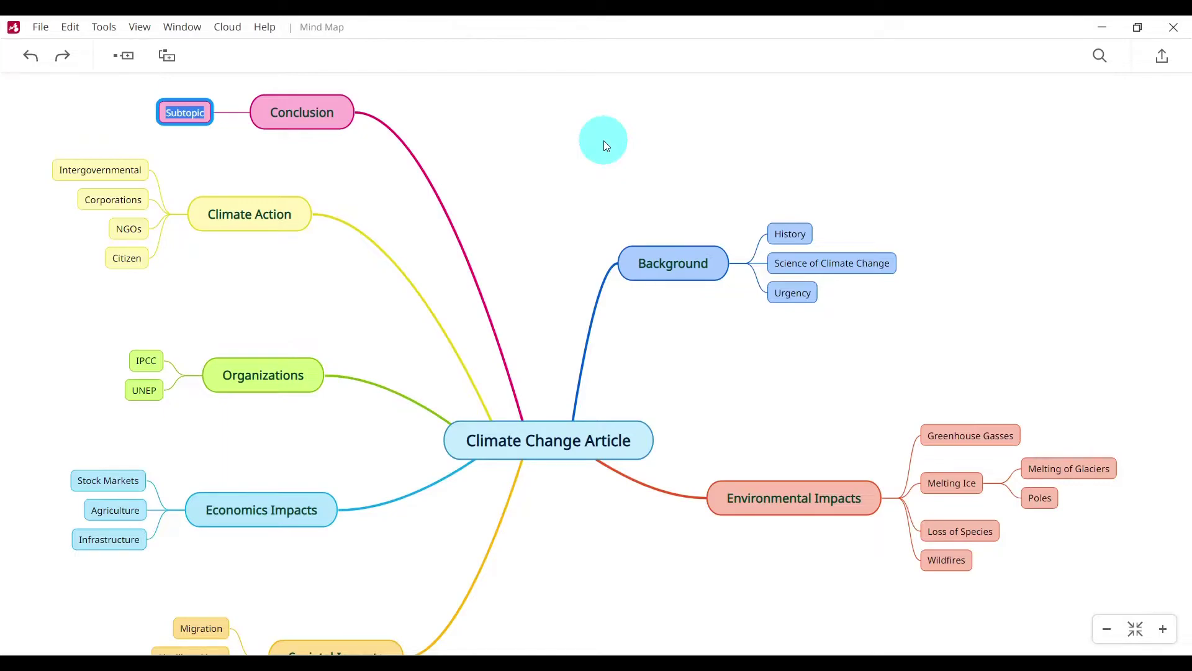
{"action": "type", "text": "REal"}
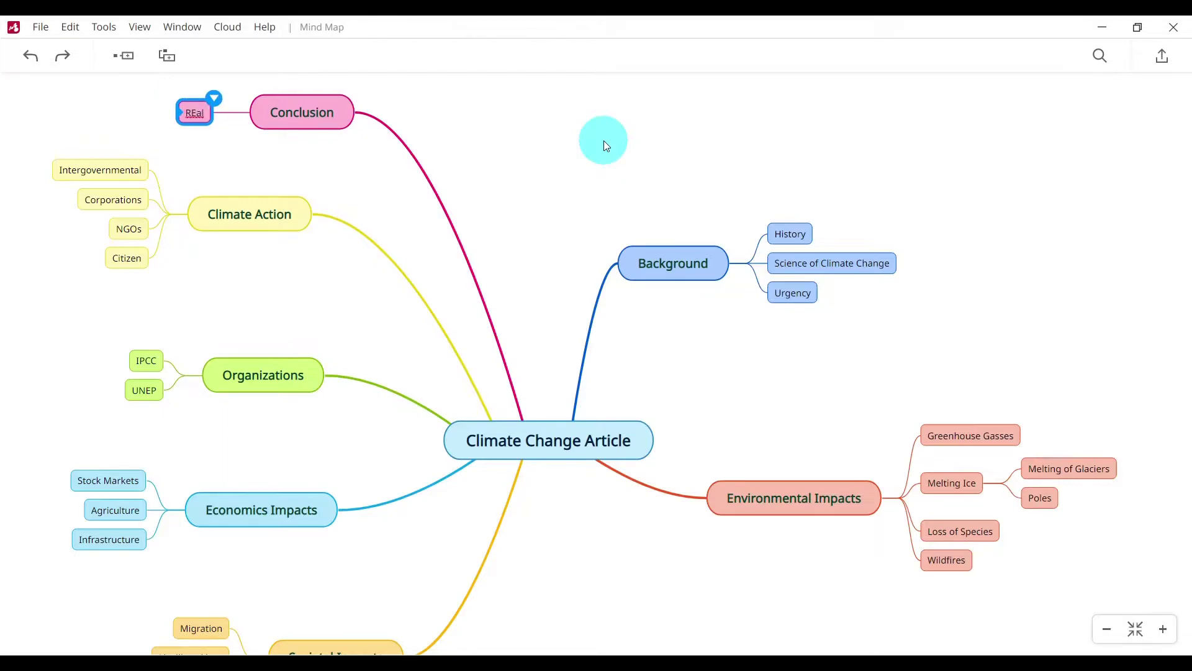
{"action": "key", "text": "BackSpace"}
{"action": "key", "text": "BackSpace"}
{"action": "key", "text": "BackSpace"}
{"action": "type", "text": "eal"}
{"action": "left_click", "coordinate": [165, 57]}
{"action": "type", "text": "Urgent"}
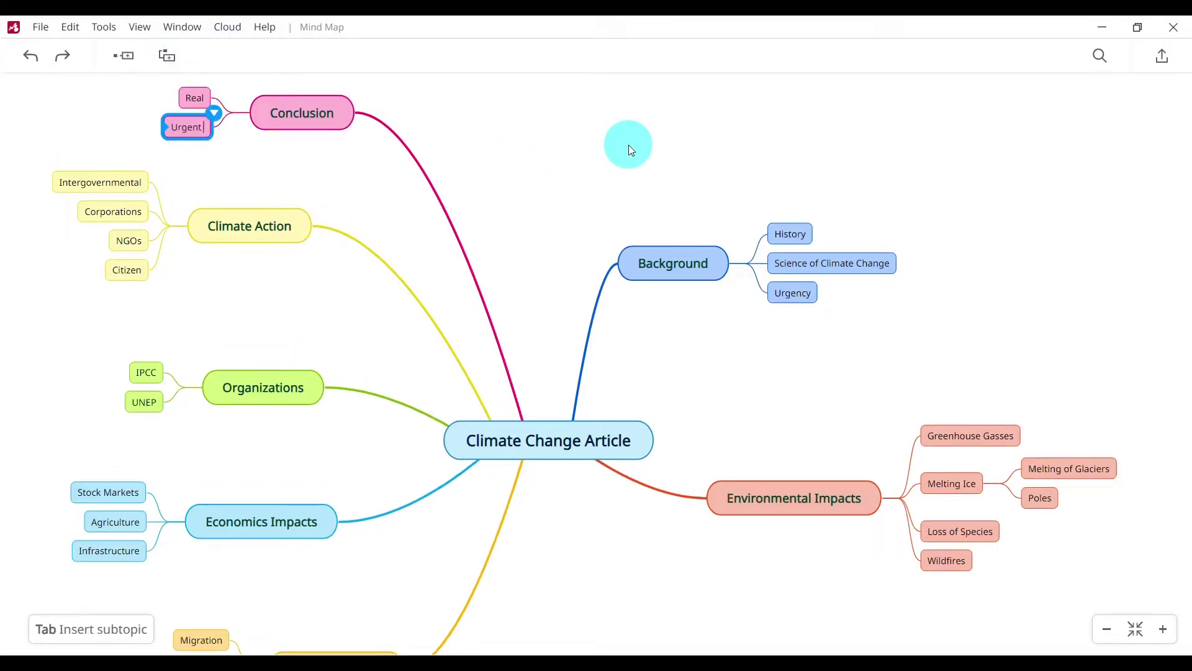
{"action": "type", "text": " Action is needed"}
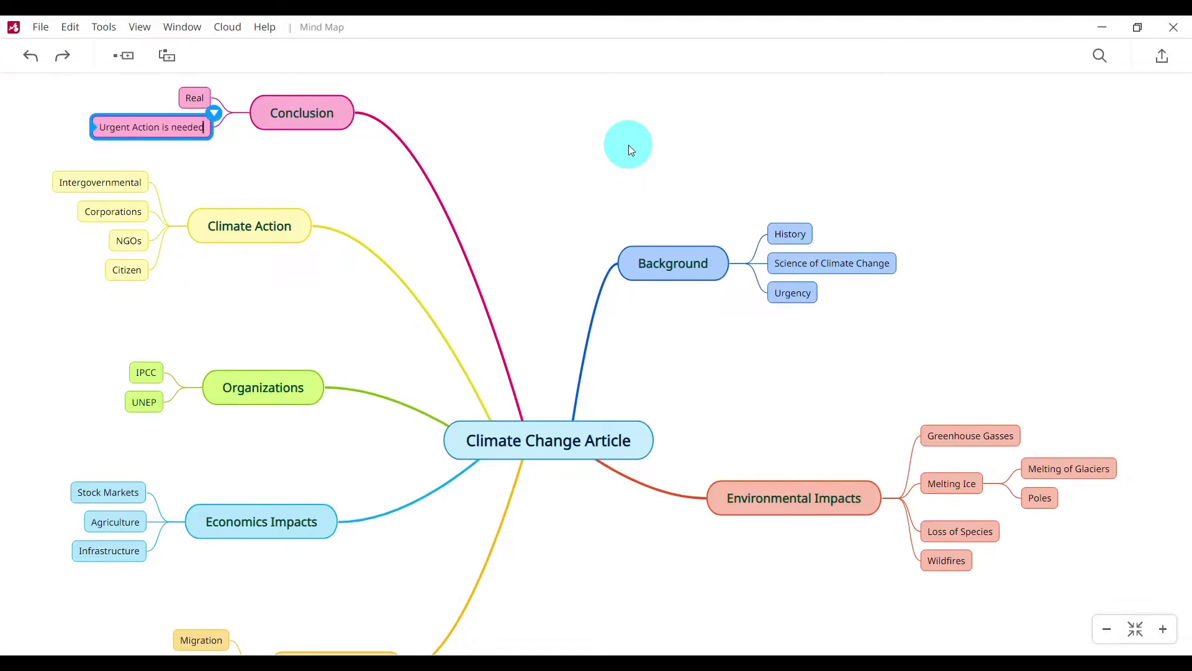
{"action": "left_click", "coordinate": [519, 167]}
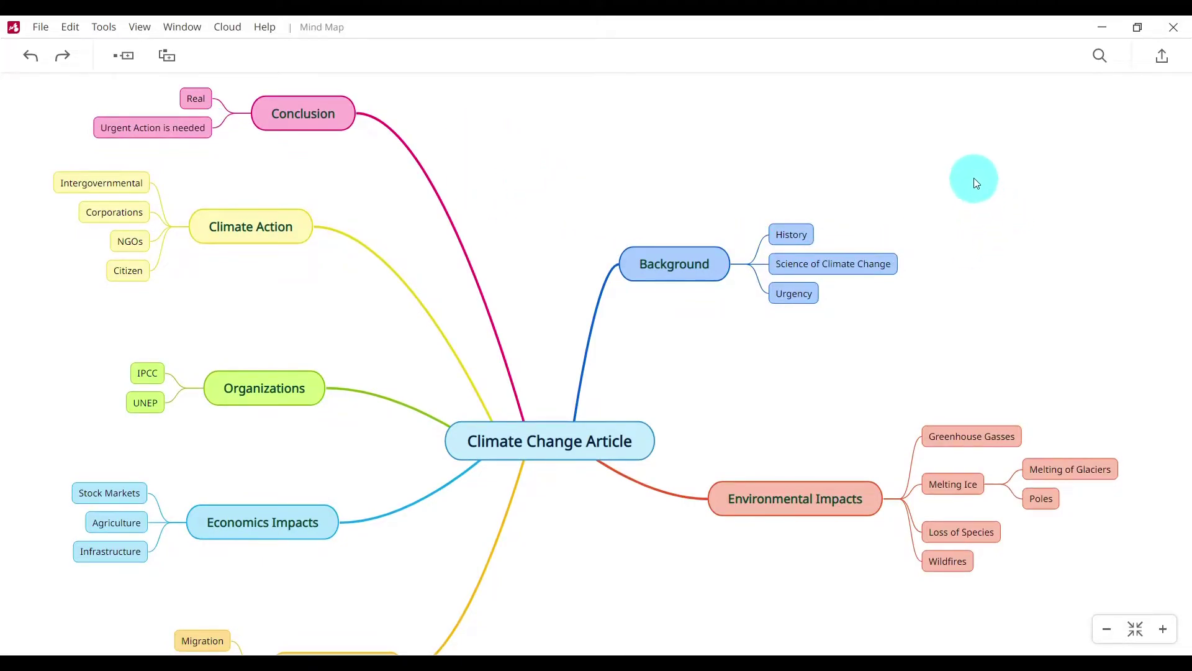
- Fit the diagram to the window and view the map as an outline before returning to the mind map view
{"action": "right_click", "coordinate": [991, 151]}
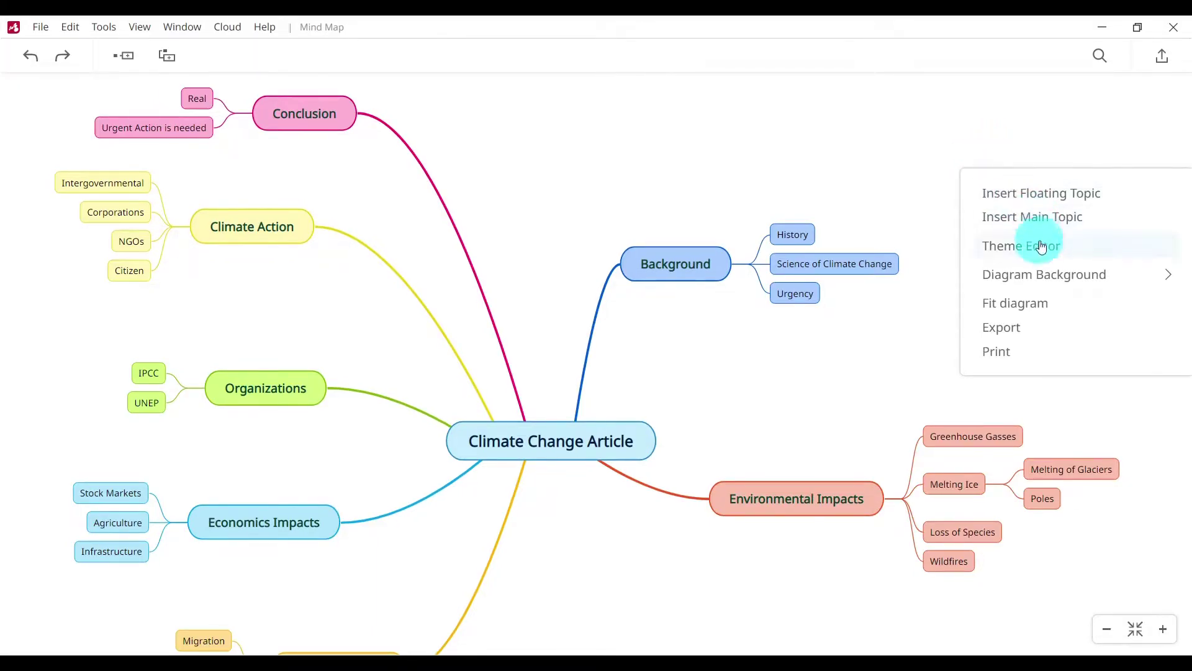
{"action": "left_click", "coordinate": [1075, 307]}
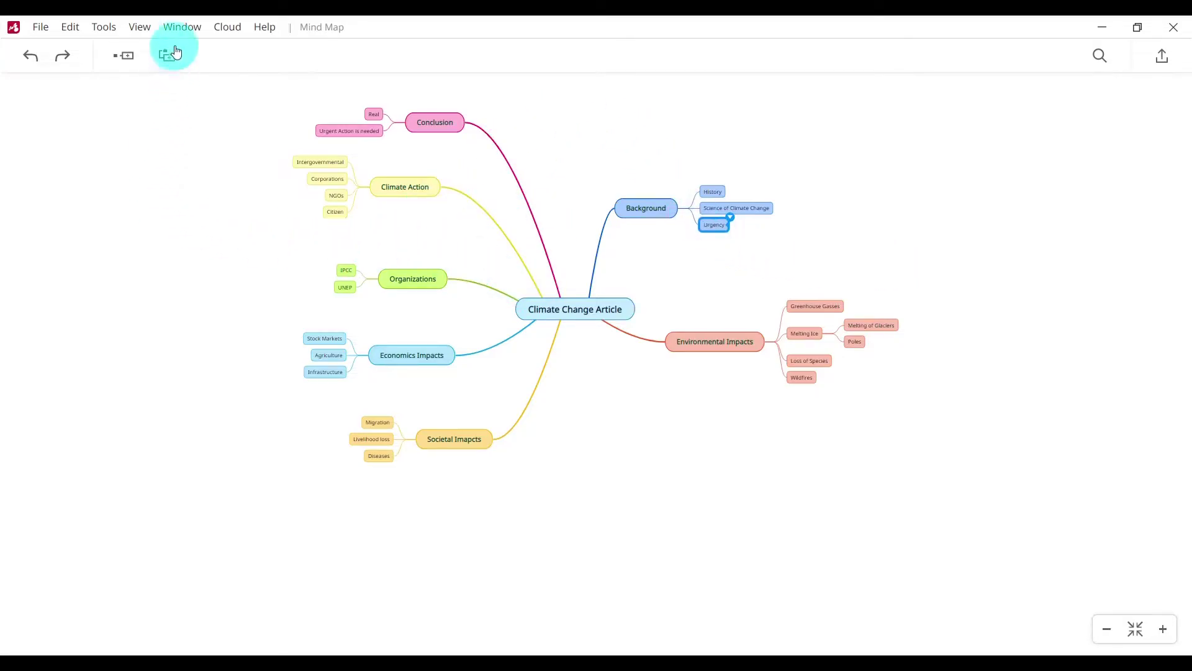
{"action": "left_click", "coordinate": [137, 27]}
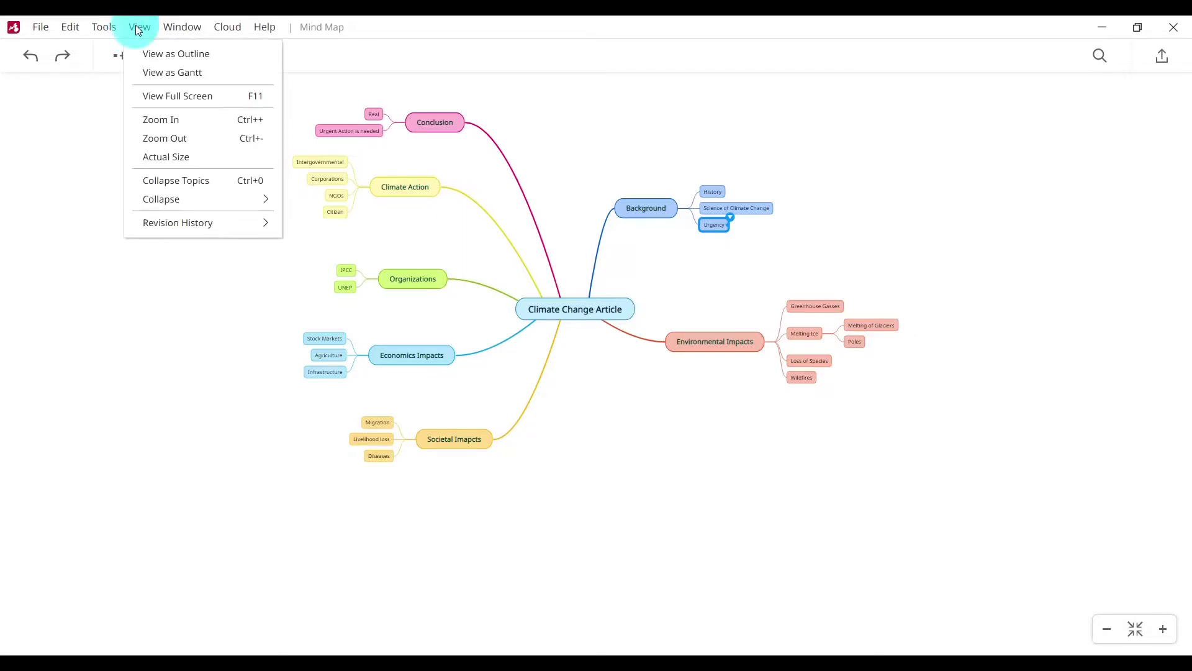
{"action": "left_click", "coordinate": [170, 57]}
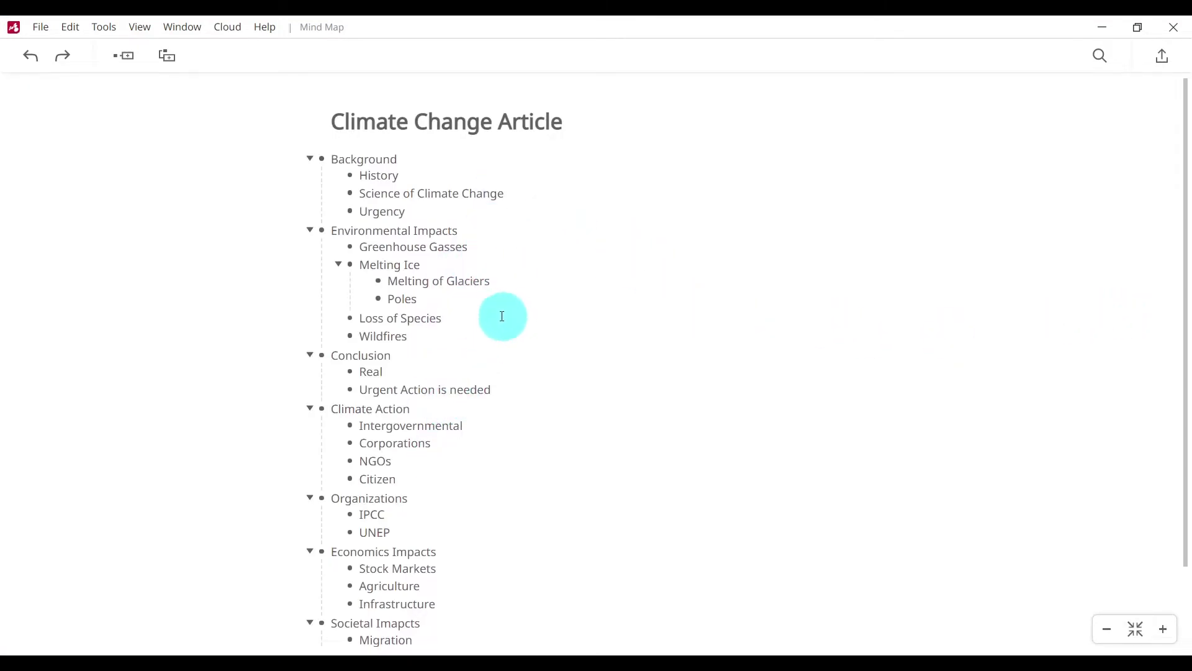
{"action": "left_click", "coordinate": [139, 28]}
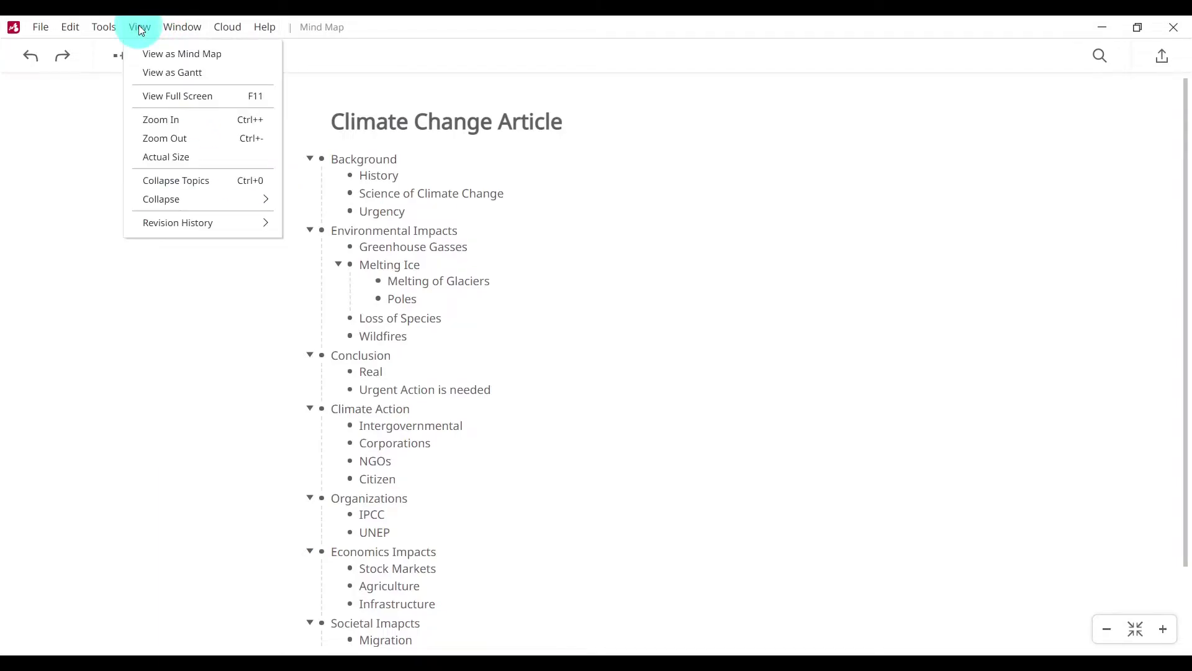
{"action": "left_click", "coordinate": [158, 58]}
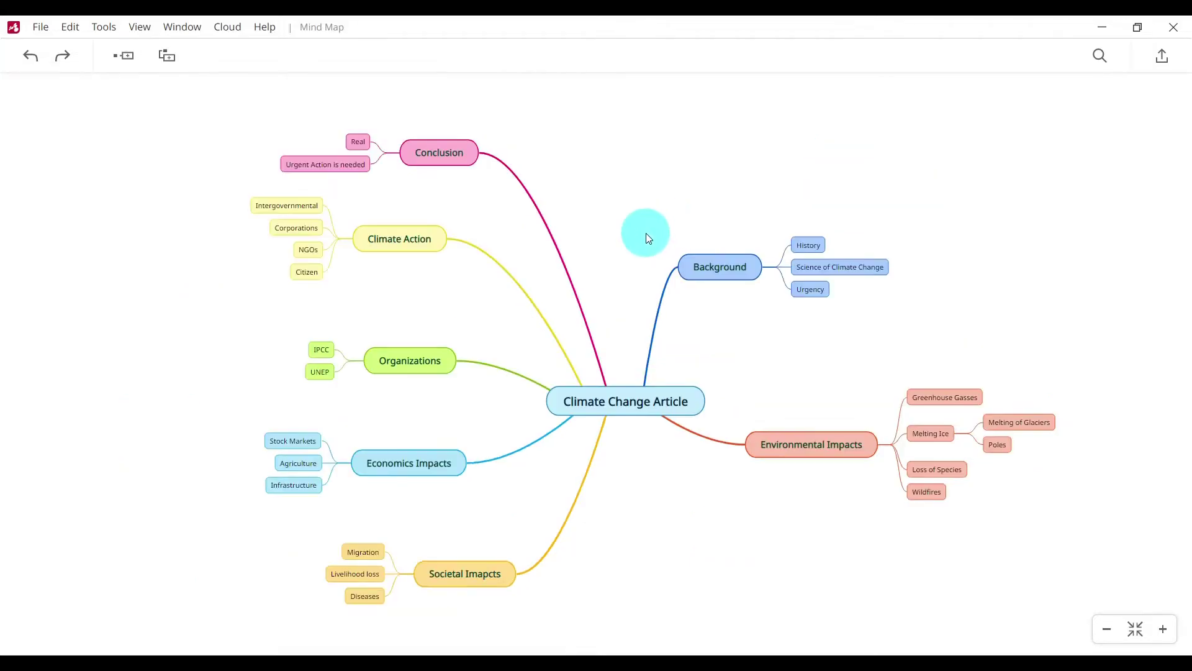
- Insert a floating topic named "Writing Resource" in the empty area below Environmental Impacts
{"action": "left_click_drag", "start_coordinate": [646, 234], "coordinate": [625, 194]}
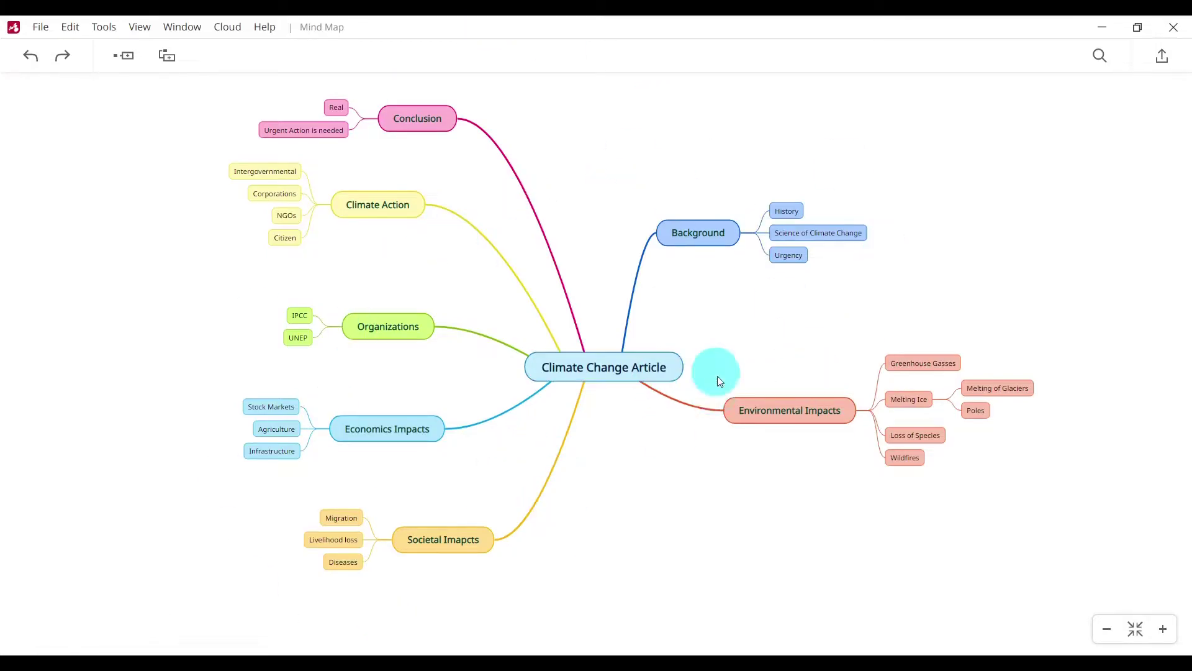
{"action": "right_click", "coordinate": [692, 519]}
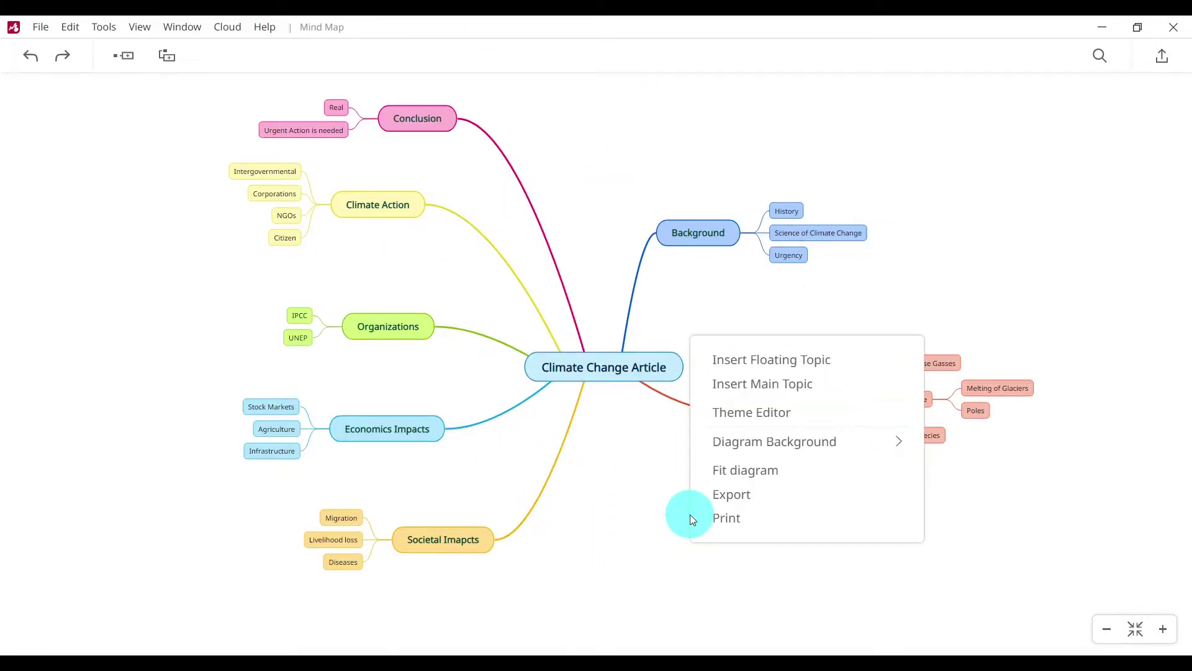
{"action": "left_click", "coordinate": [767, 366]}
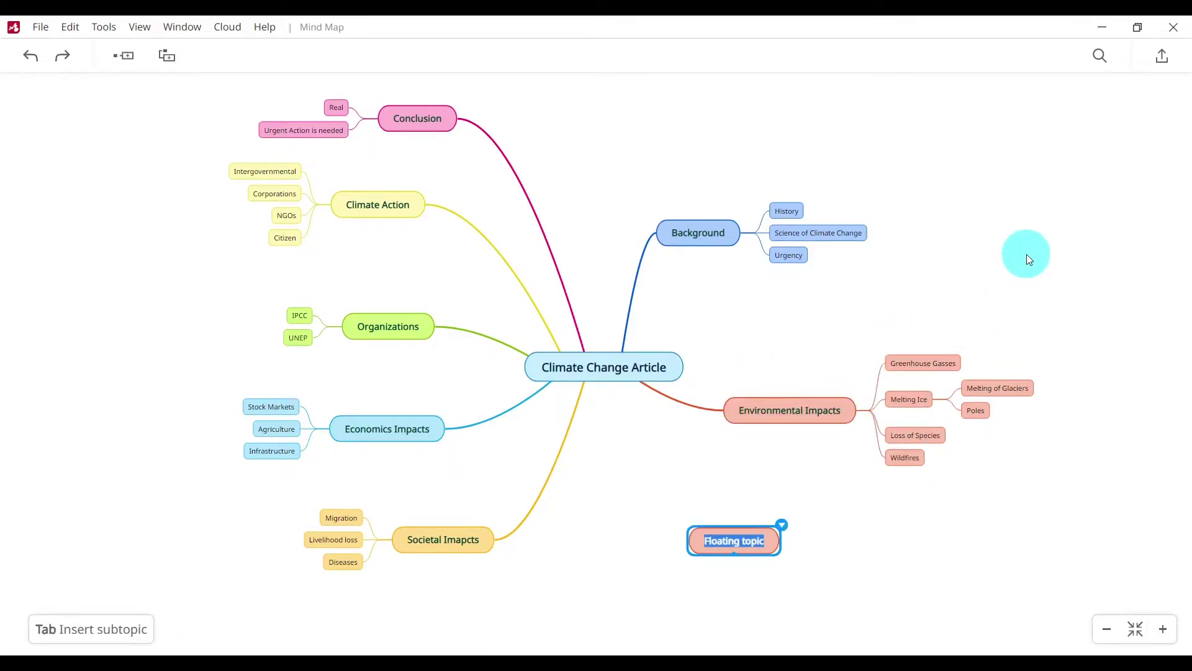
{"action": "type", "text": "Writing Resource"}
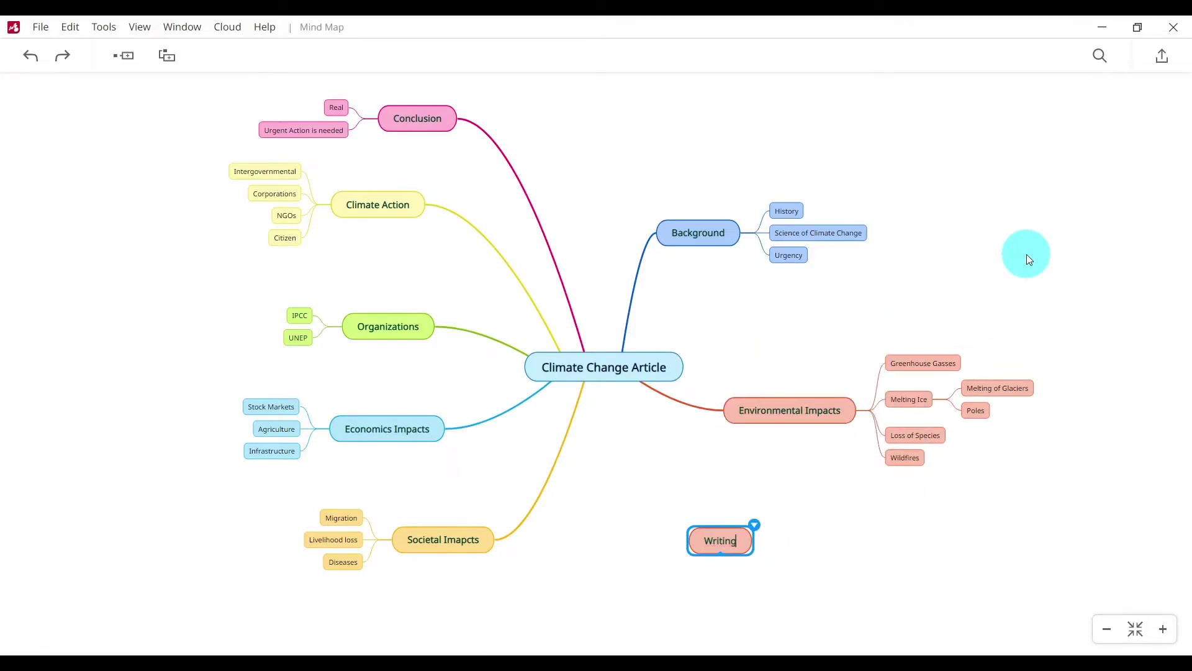
- Add the subtopics "Quotes" and "Pictures" to the Writing Resource floating topic
{"action": "left_click", "coordinate": [131, 63]}
{"action": "type", "text": "Quotes"}
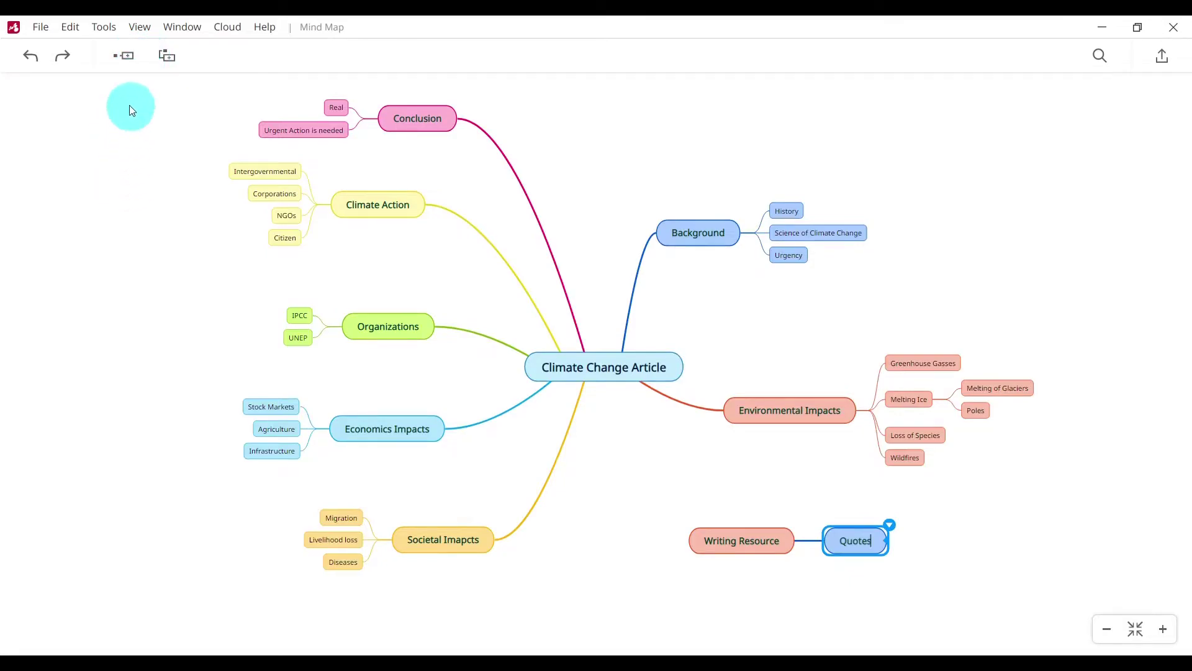
{"action": "left_click", "coordinate": [163, 59]}
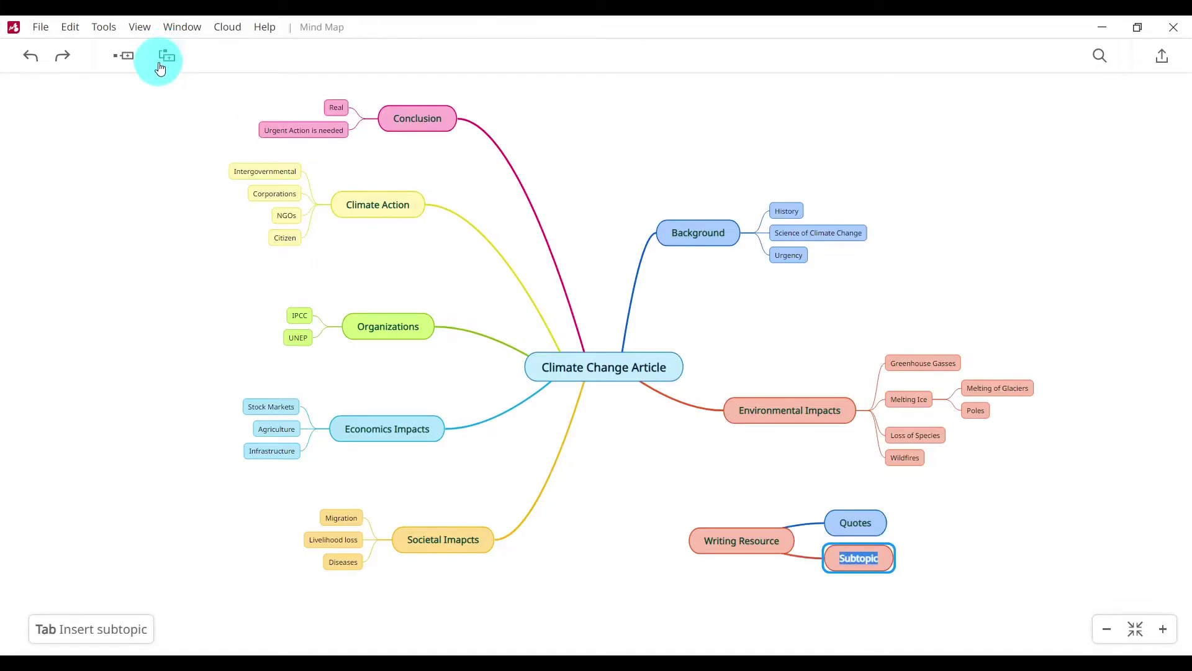
{"action": "type", "text": "Picture"}
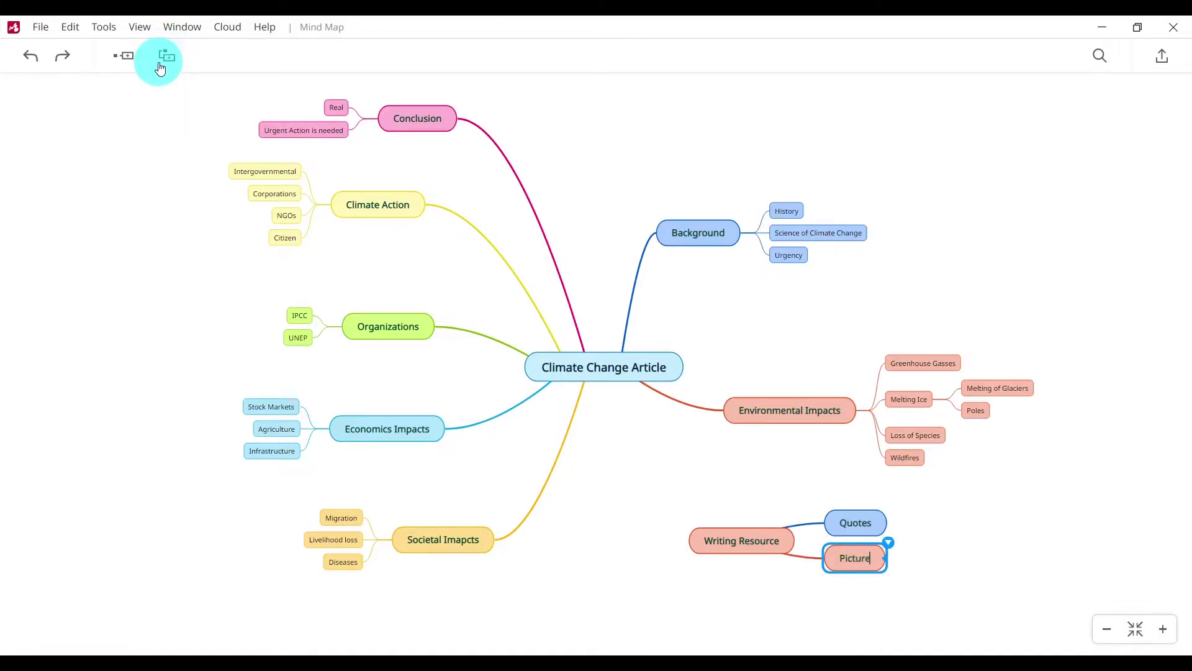
{"action": "type", "text": "s"}
- Connect Writing Resource to Climate Change Article with a relationship line curved clear of Environmental Impacts and labelled "additional material"
{"action": "left_click", "coordinate": [768, 513]}
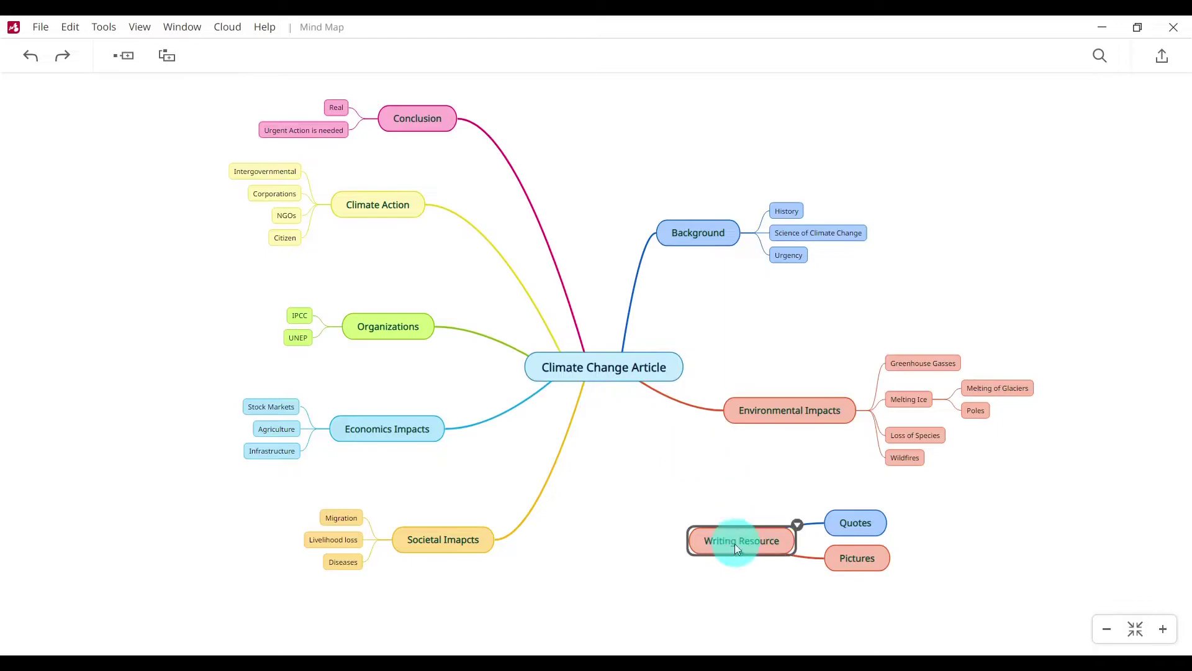
{"action": "left_click", "coordinate": [798, 528]}
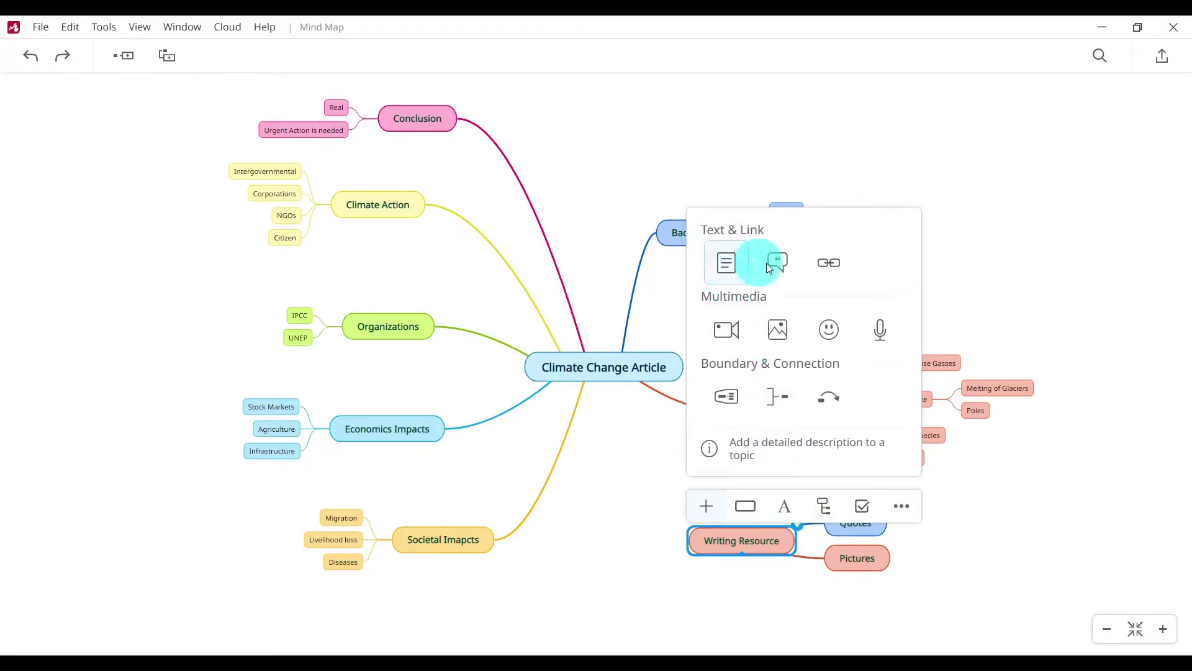
{"action": "left_click", "coordinate": [831, 403]}
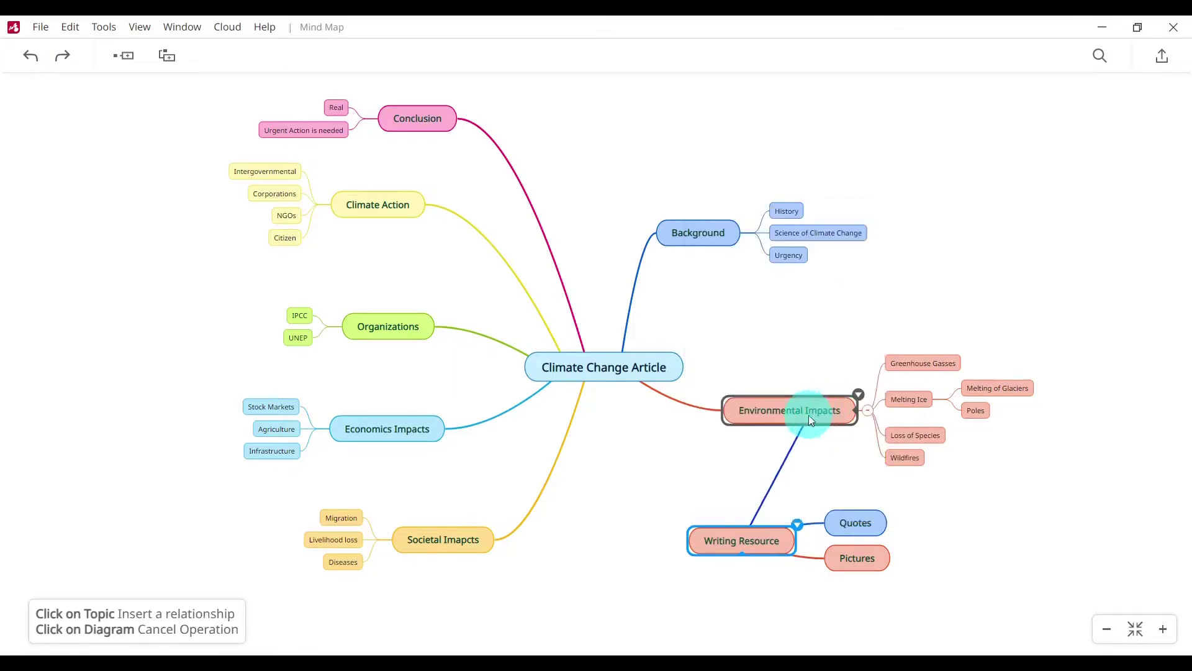
{"action": "left_click", "coordinate": [605, 370]}
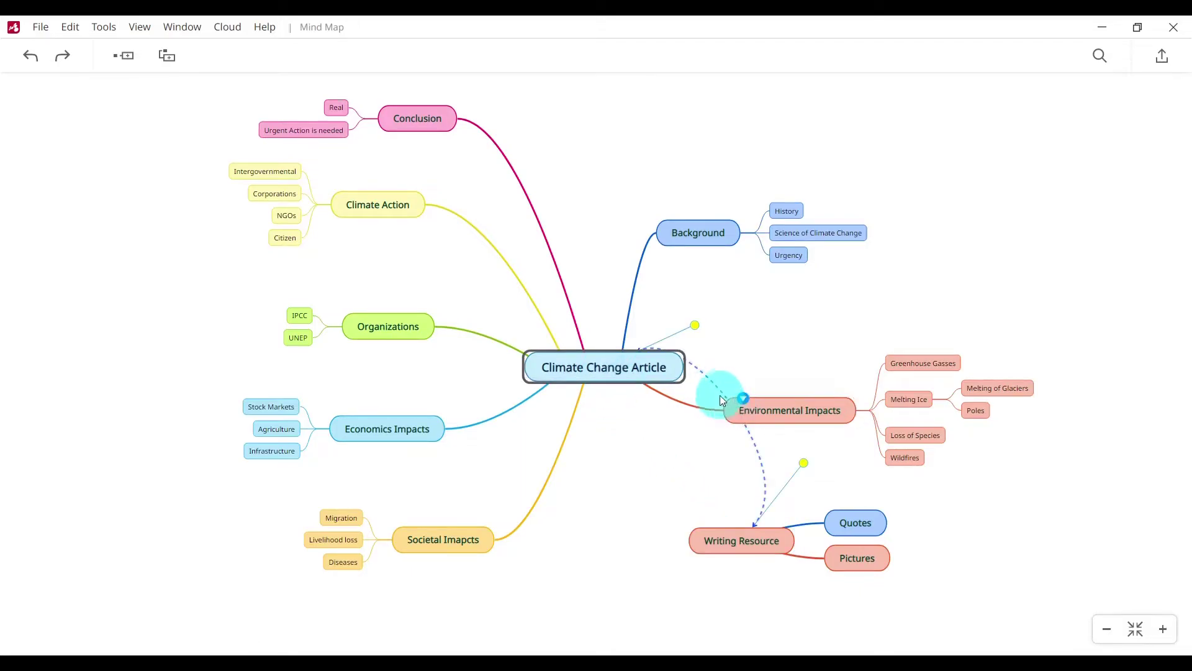
{"action": "left_click_drag", "start_coordinate": [804, 461], "coordinate": [525, 621]}
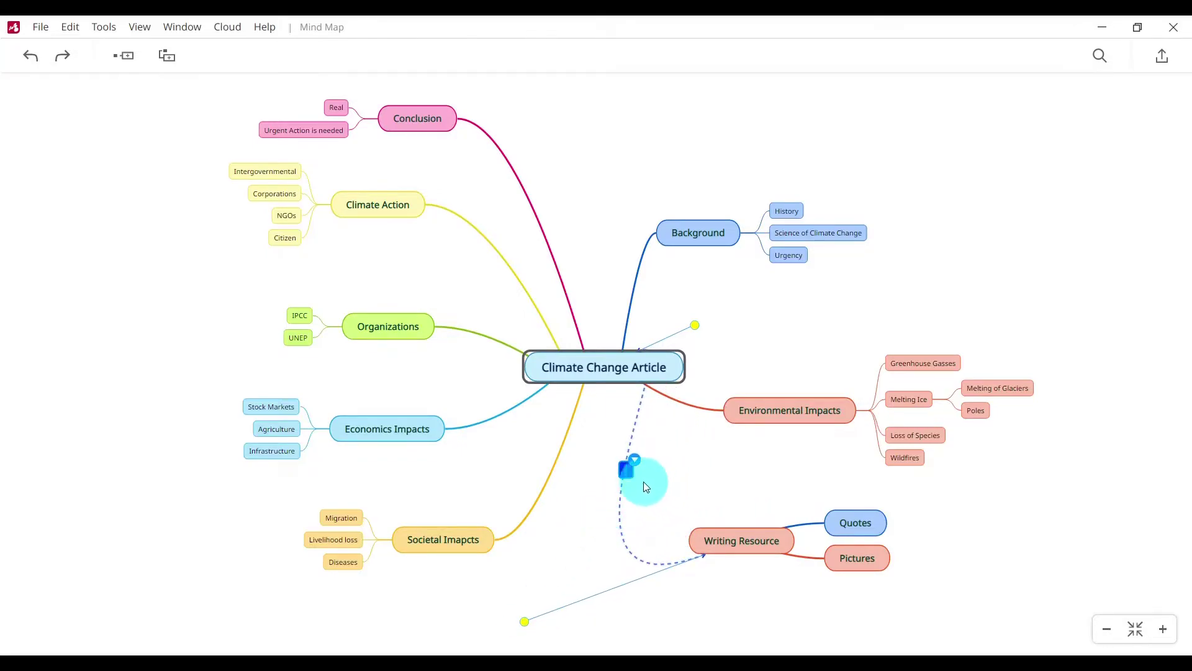
{"action": "left_click", "coordinate": [806, 459]}
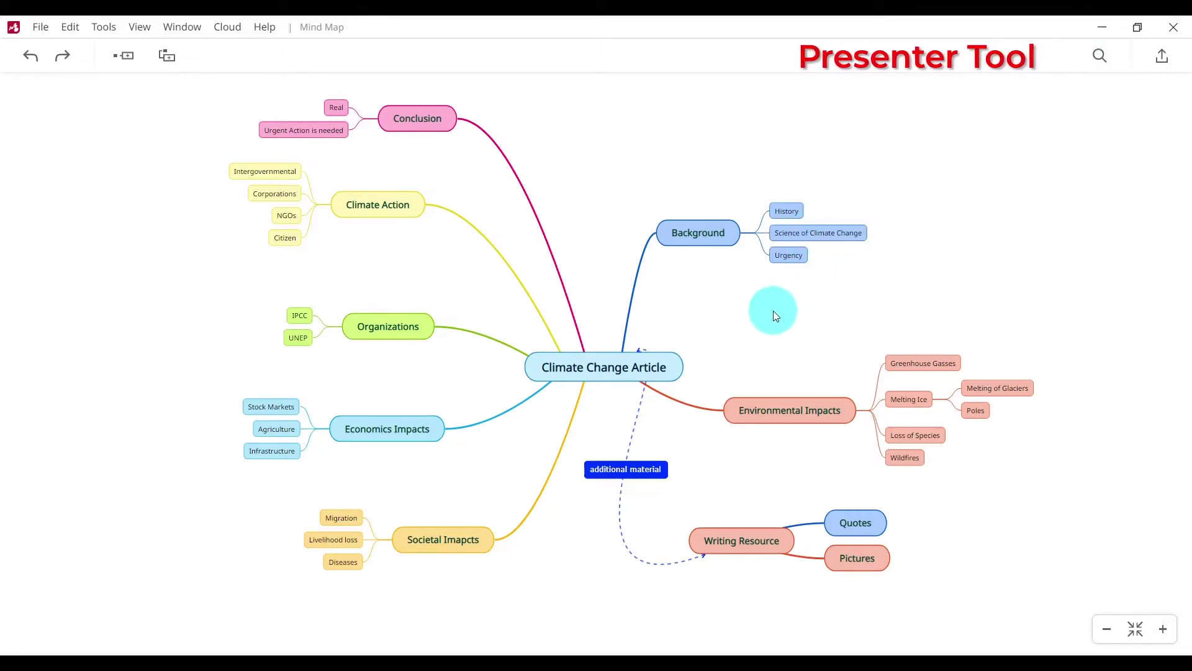
- Number the topics from the central topic Climate Change Article using the 1.1.1.1.1 scheme with a depth of 3 levels
{"action": "left_click", "coordinate": [140, 28]}
{"action": "left_click", "coordinate": [723, 153]}
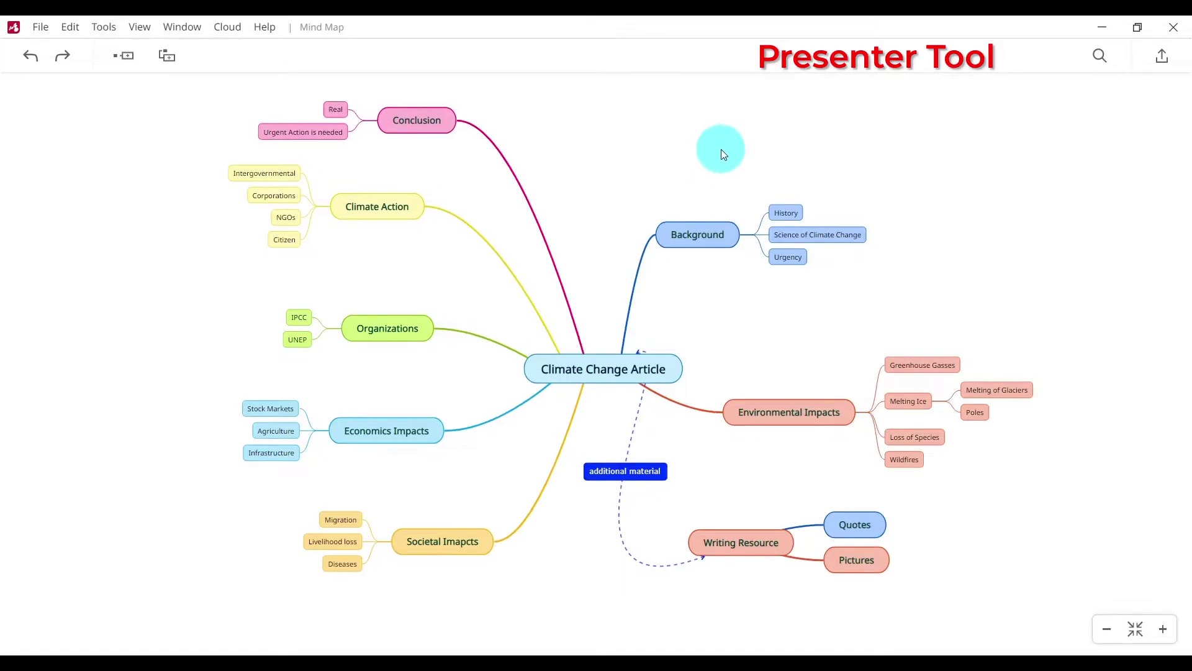
{"action": "left_click", "coordinate": [607, 369]}
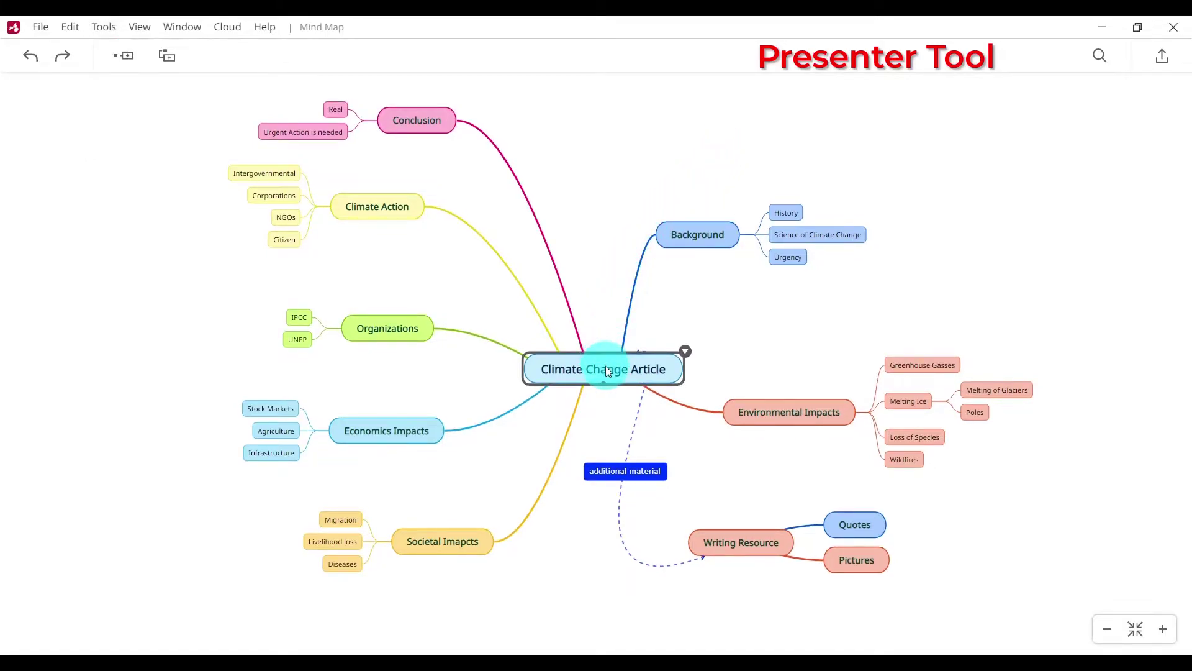
{"action": "left_click", "coordinate": [608, 367]}
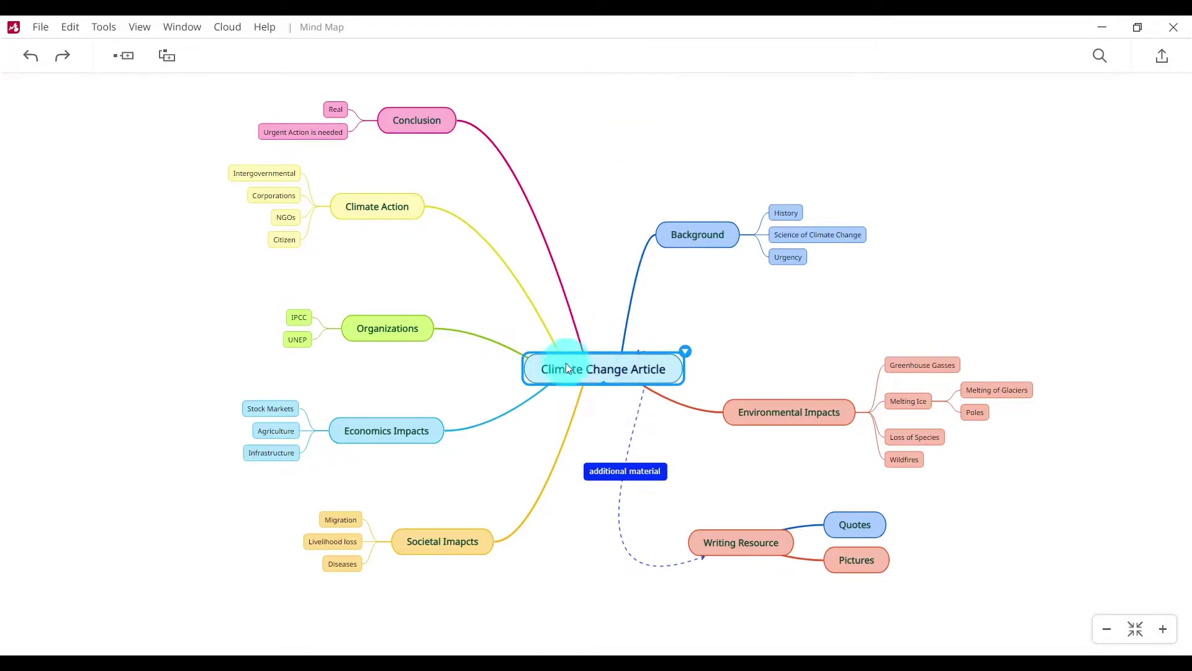
{"action": "left_click", "coordinate": [101, 29]}
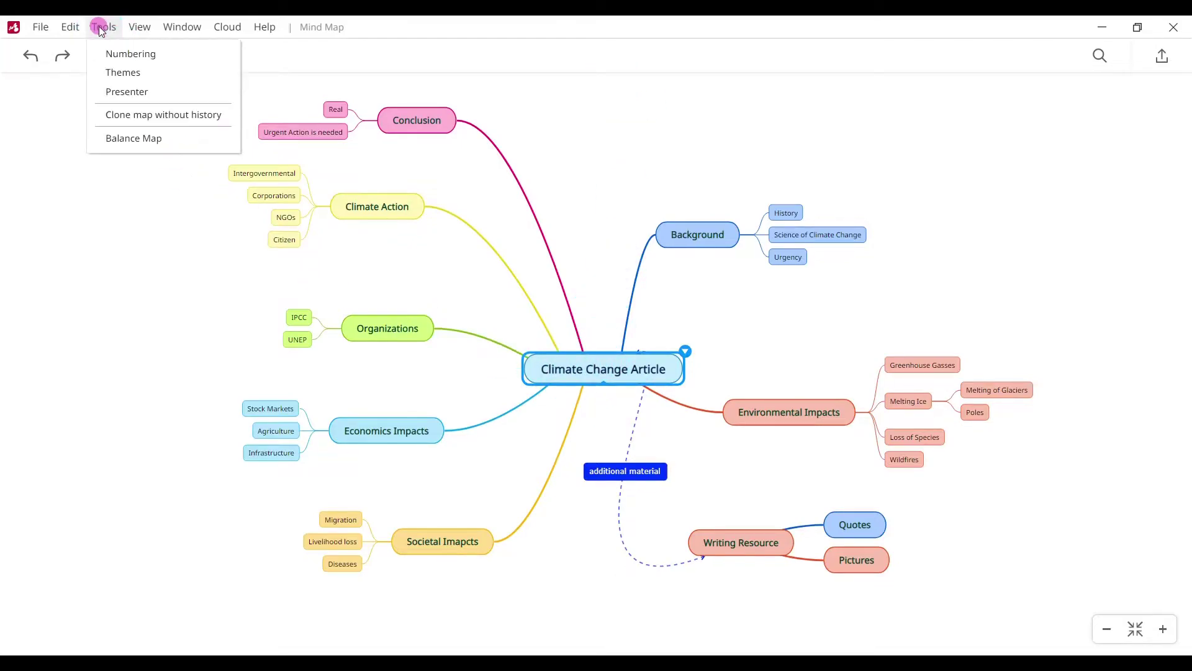
{"action": "left_click", "coordinate": [128, 57]}
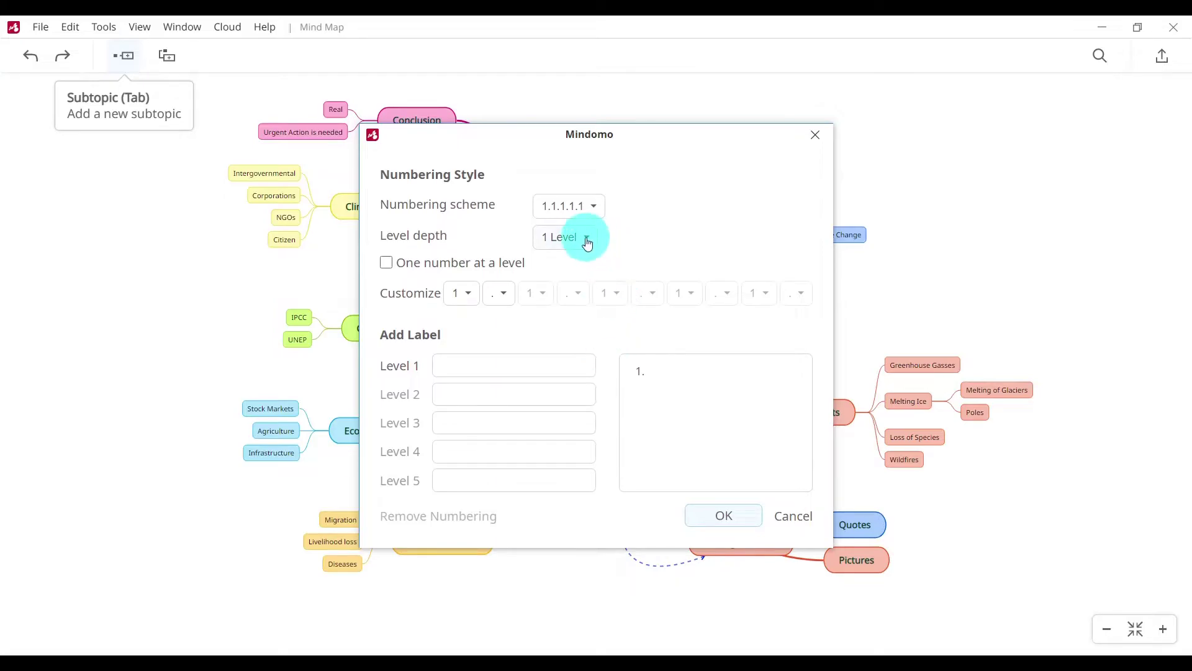
{"action": "left_click", "coordinate": [586, 238]}
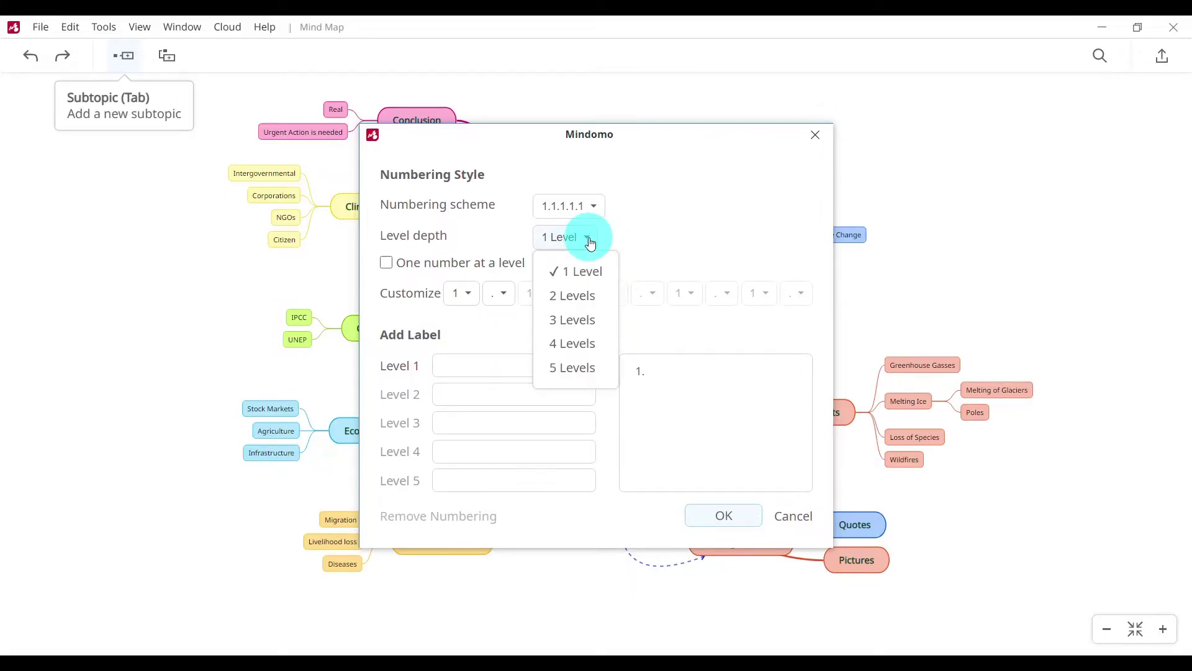
{"action": "left_click", "coordinate": [572, 321]}
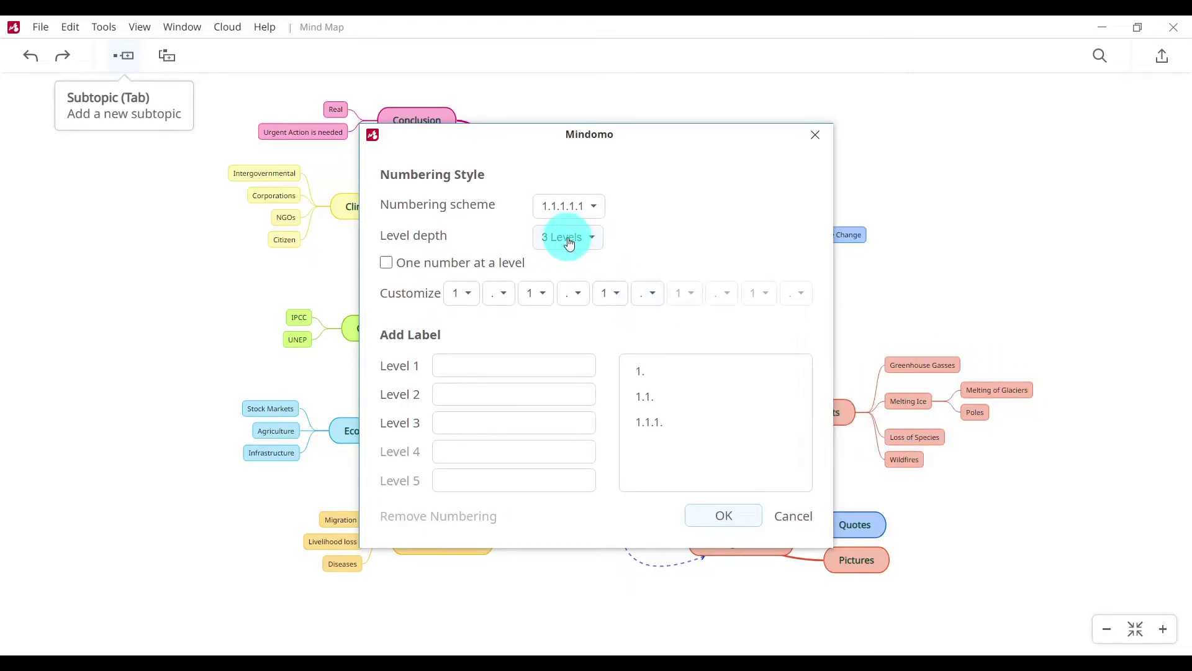
{"action": "left_click", "coordinate": [594, 237]}
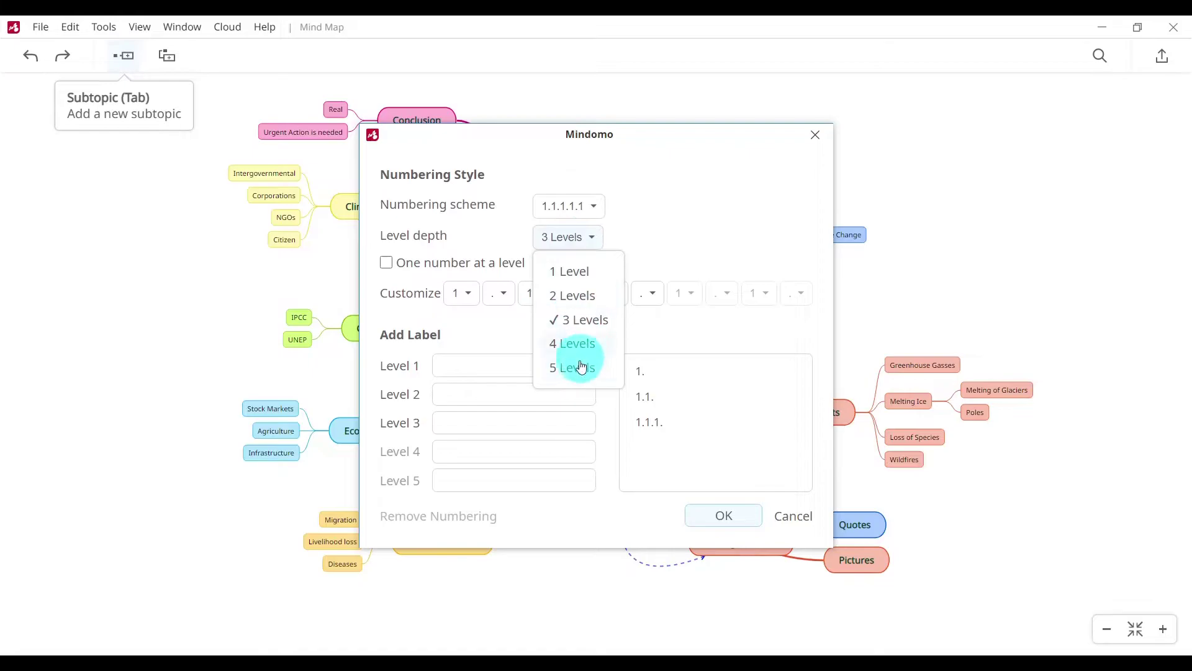
{"action": "left_click", "coordinate": [671, 224]}
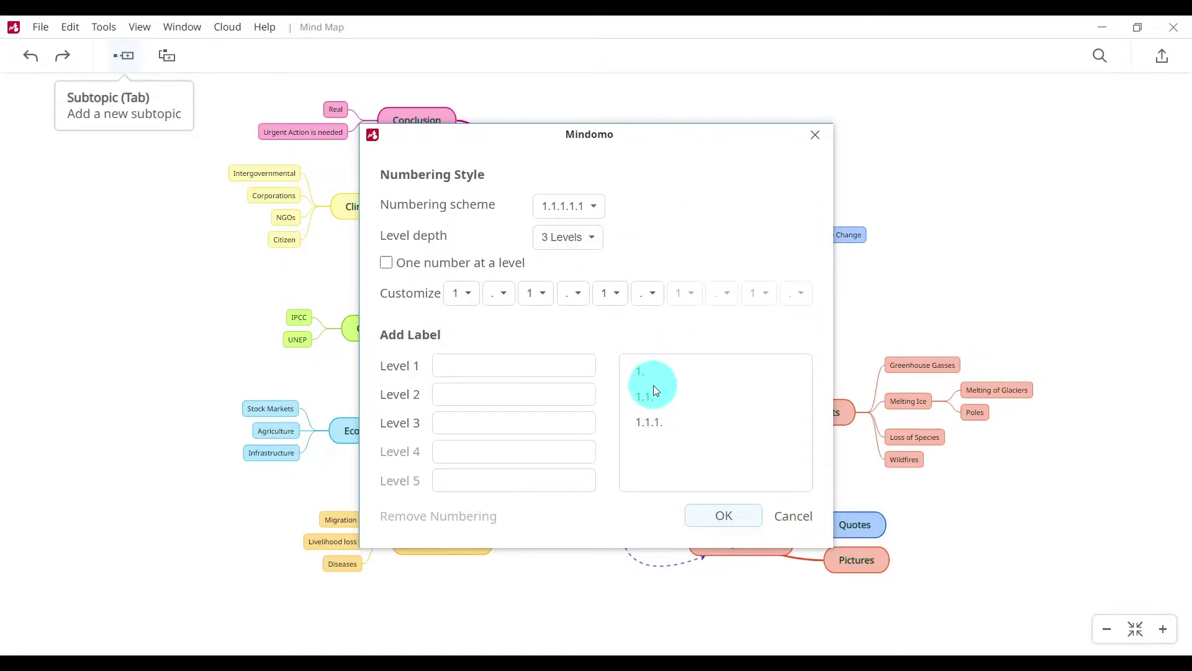
{"action": "left_click", "coordinate": [724, 527]}
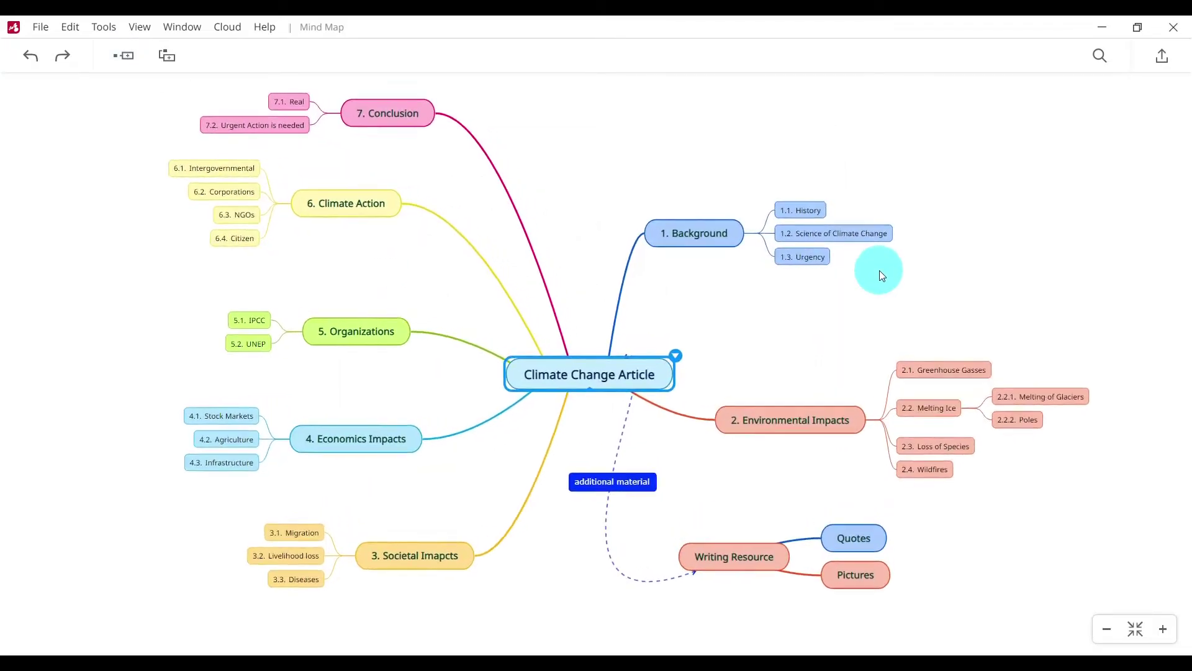
- Move the Conclusion topic above Background on the other side of the map, and return it above Climate Action
{"action": "scroll", "coordinate": [873, 271], "scroll_direction": "up", "scroll_amount": 2}
{"action": "left_click", "coordinate": [1020, 418]}
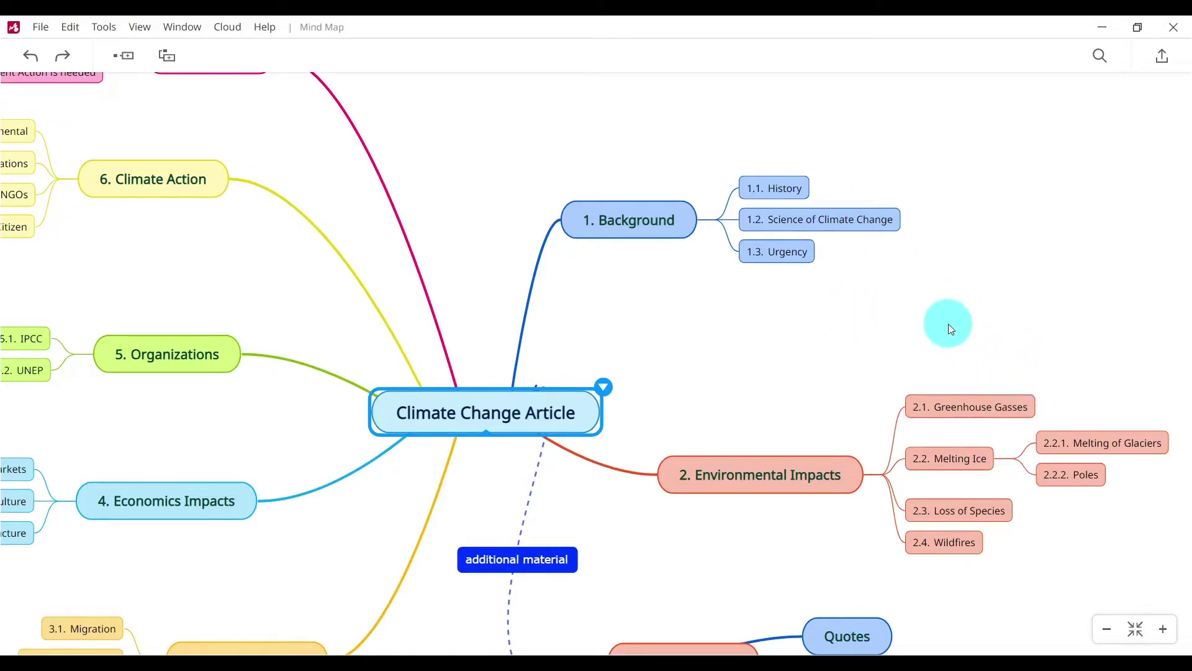
{"action": "scroll", "coordinate": [948, 323], "scroll_direction": "down", "scroll_amount": 3}
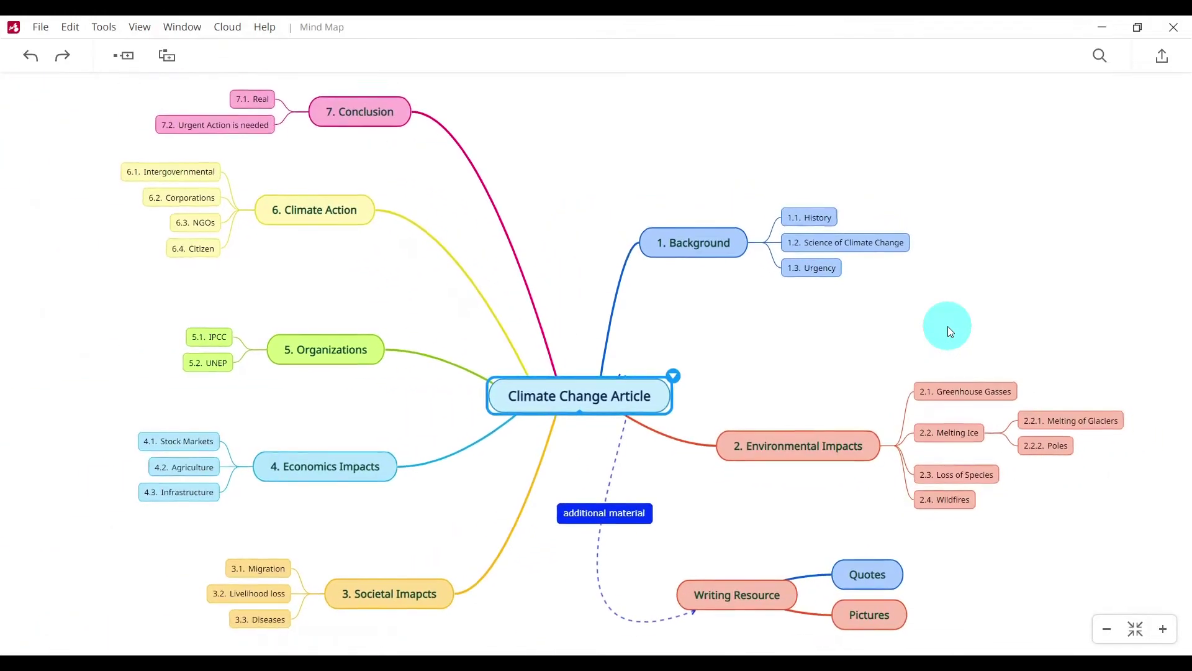
{"action": "scroll", "coordinate": [907, 316], "scroll_direction": "down", "scroll_amount": 2}
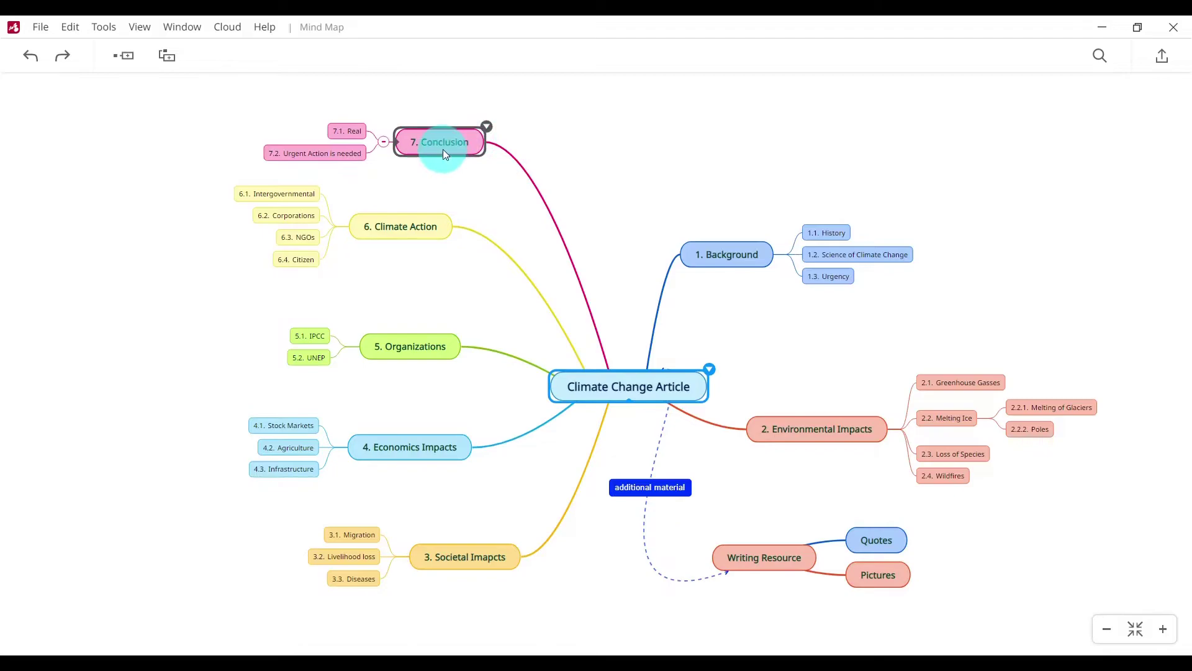
{"action": "left_click_drag", "start_coordinate": [442, 147], "coordinate": [734, 126]}
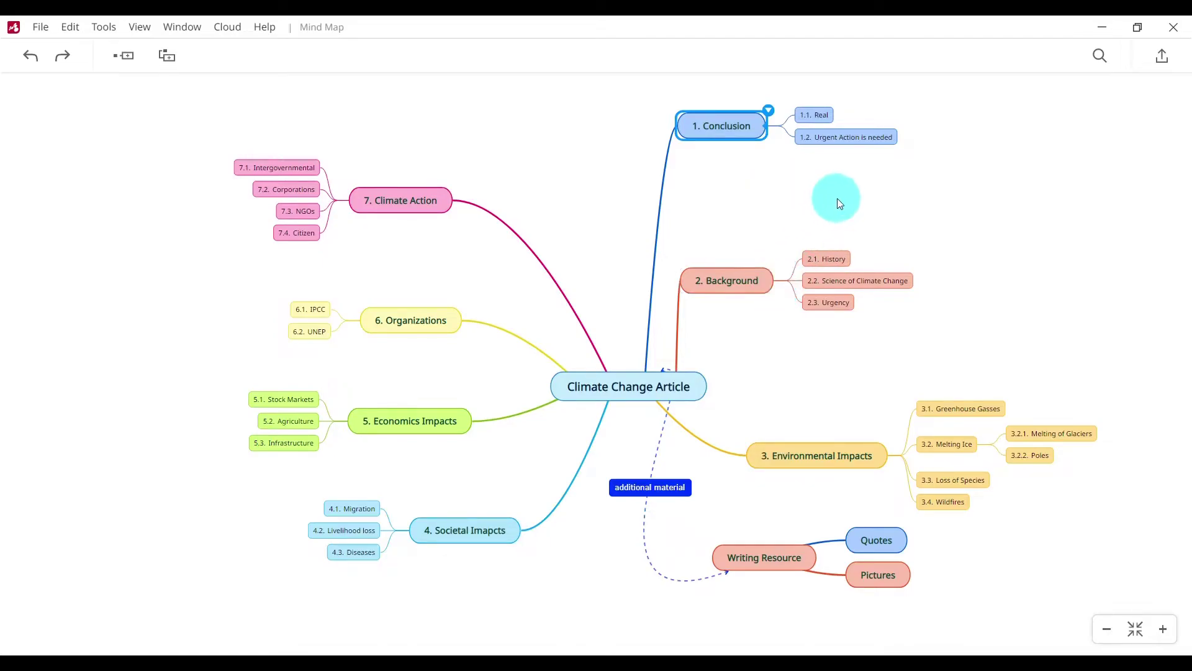
{"action": "left_click_drag", "start_coordinate": [737, 131], "coordinate": [407, 125]}
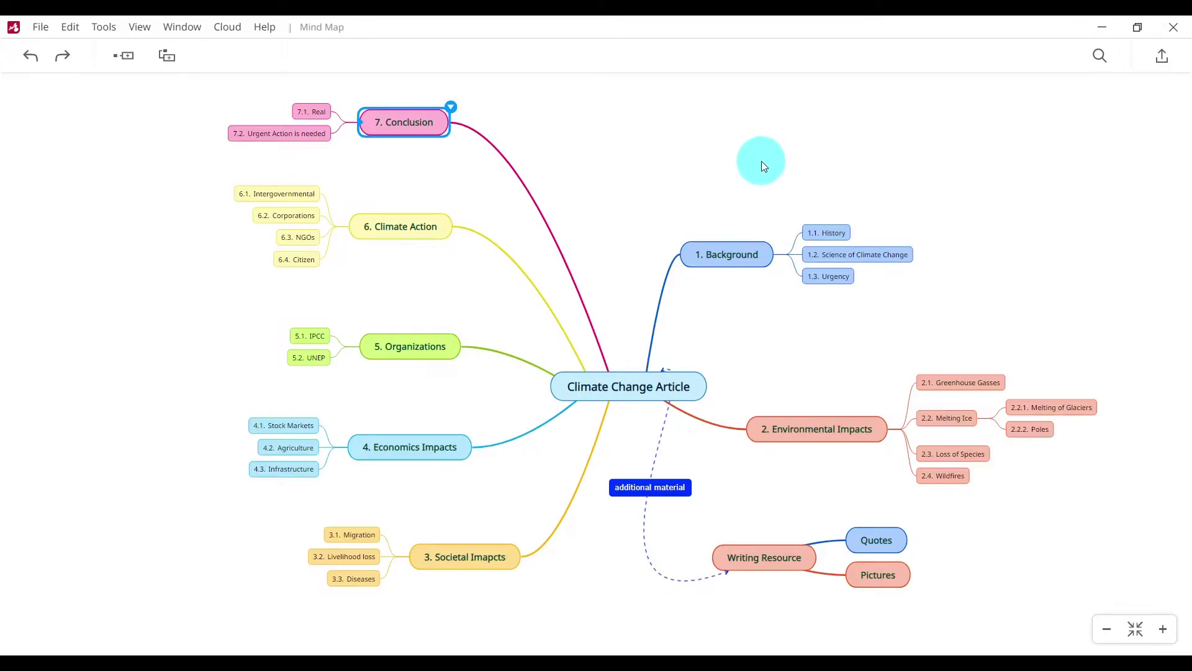
- Remove the numbering from the Climate Change Article map
{"action": "left_click", "coordinate": [619, 390]}
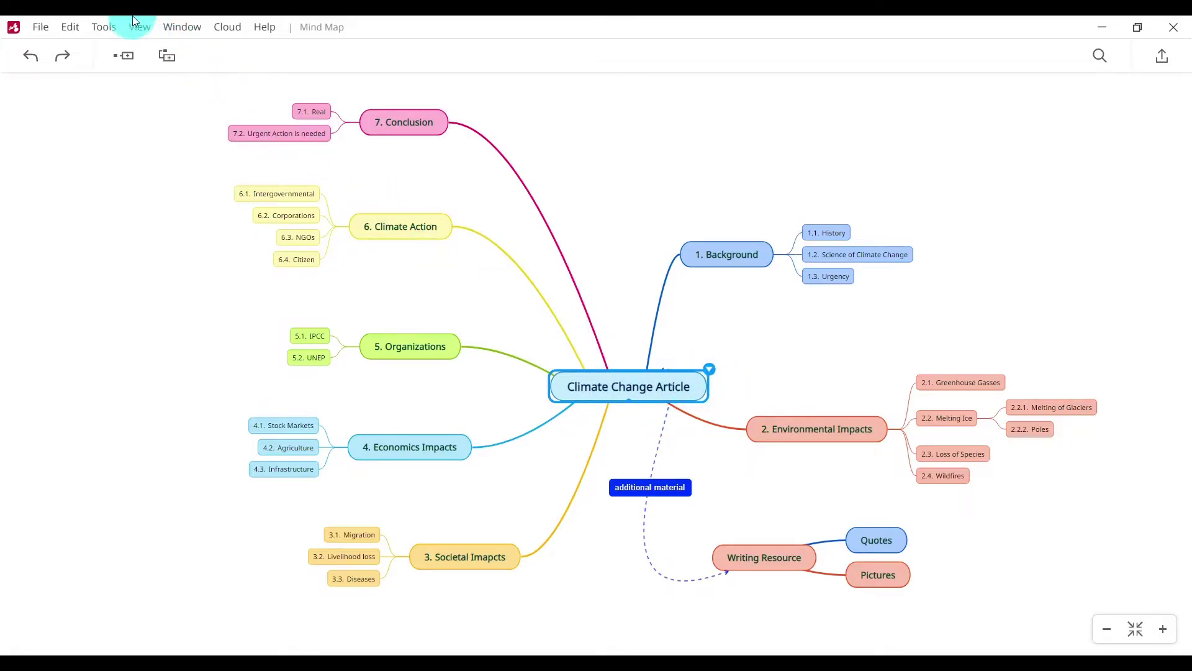
{"action": "left_click", "coordinate": [104, 26]}
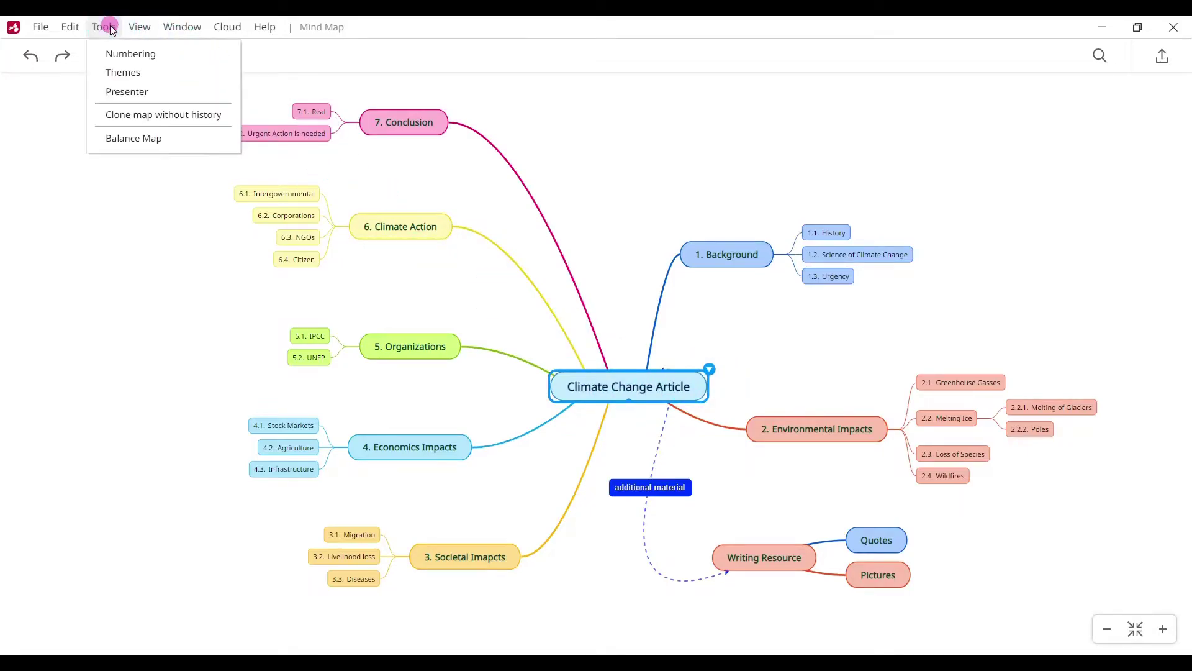
{"action": "left_click", "coordinate": [126, 55]}
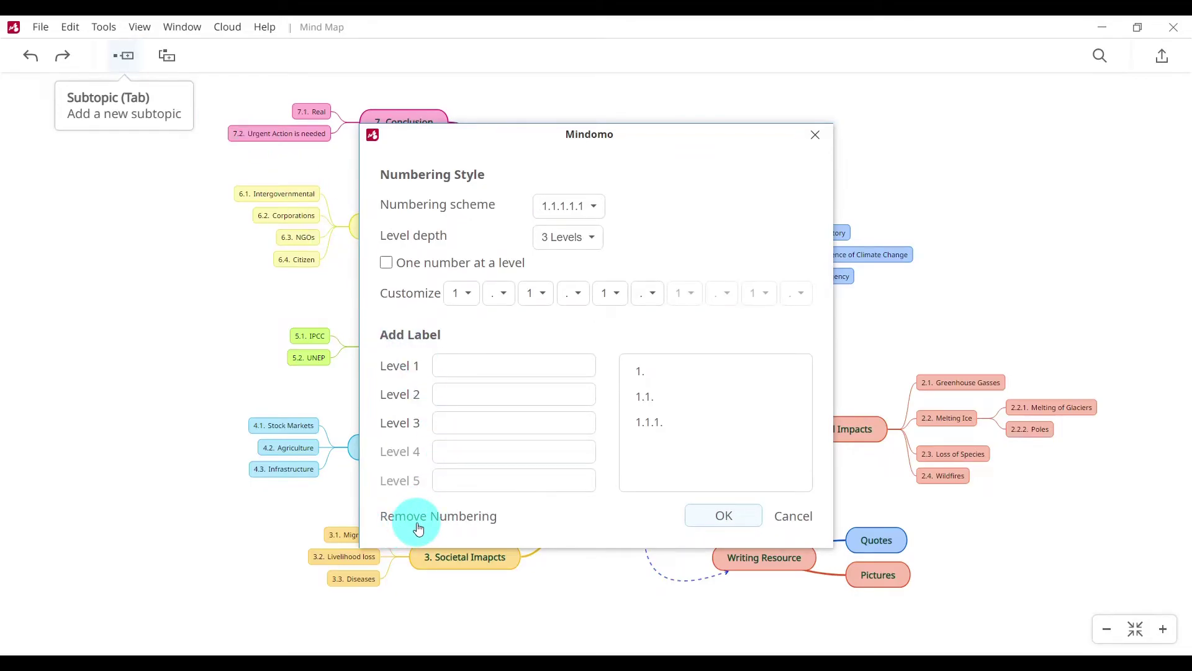
{"action": "left_click", "coordinate": [419, 528]}
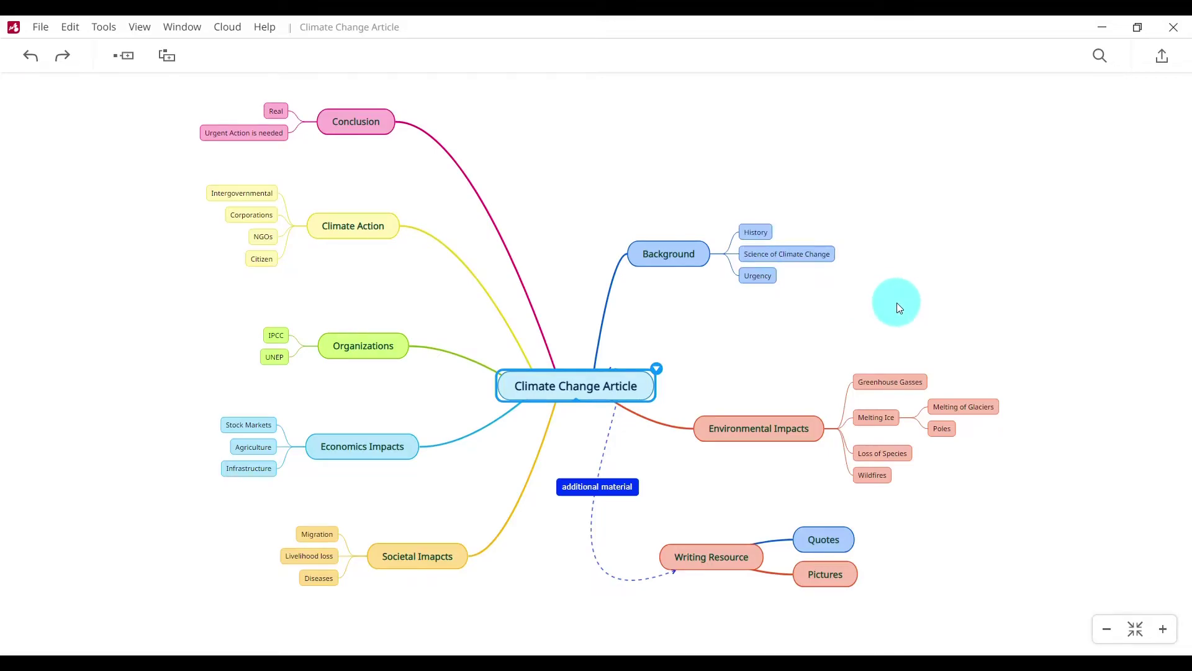
- Switch to the browser, copy the web address of the BBC article on Europe wildfires, and return to Mindomo at the Wildfires subtopic
{"action": "left_click", "coordinate": [553, 663]}
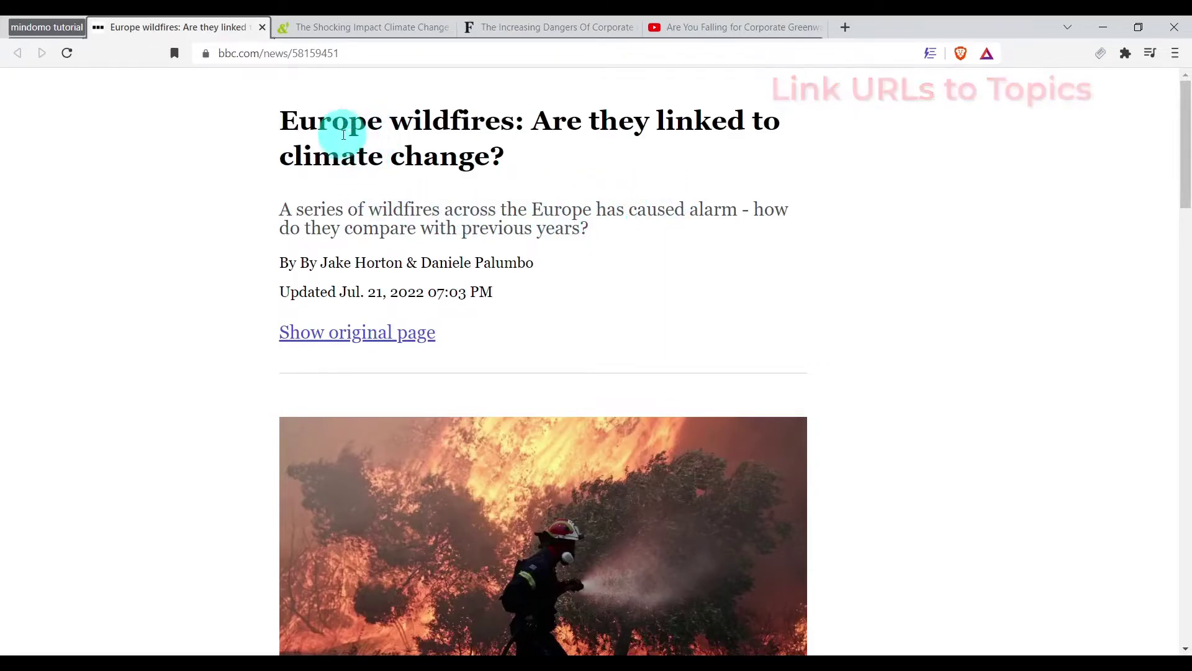
{"action": "left_click", "coordinate": [353, 57]}
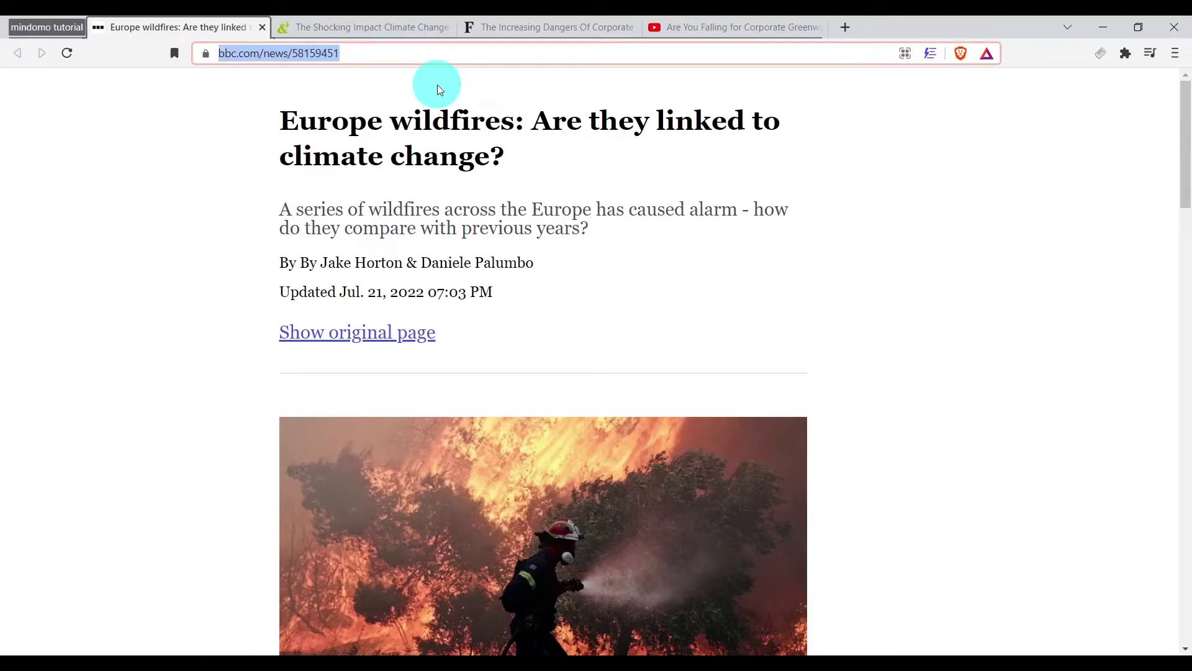
{"action": "key", "text": "ctrl+c"}
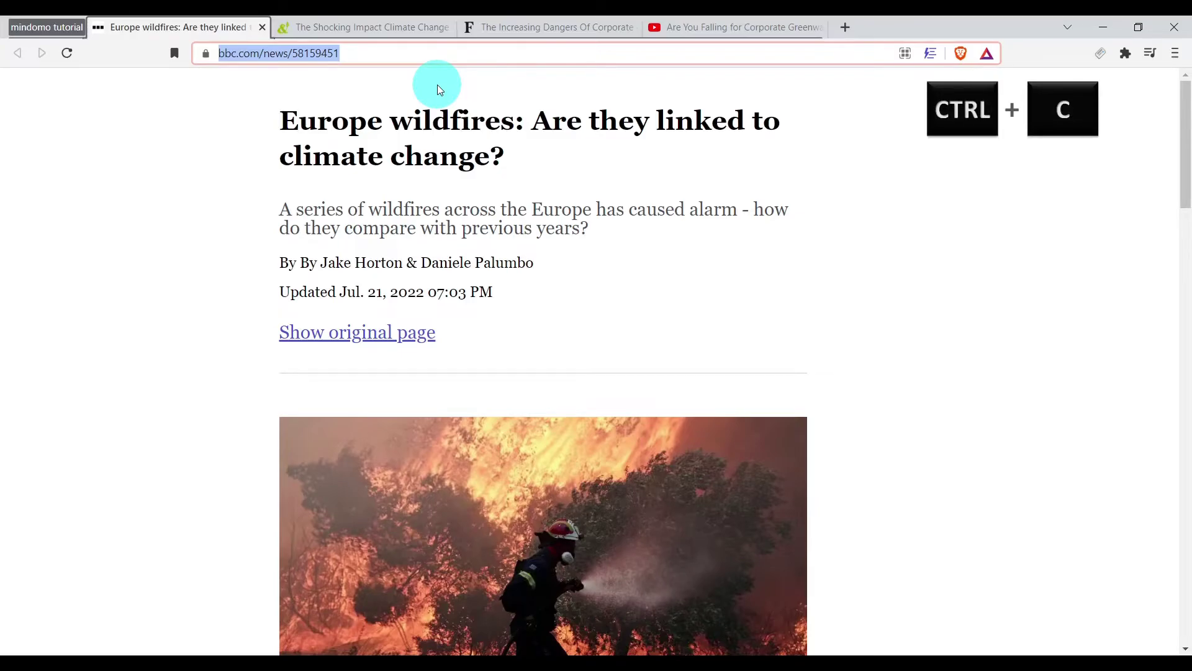
{"action": "right_click", "coordinate": [312, 52]}
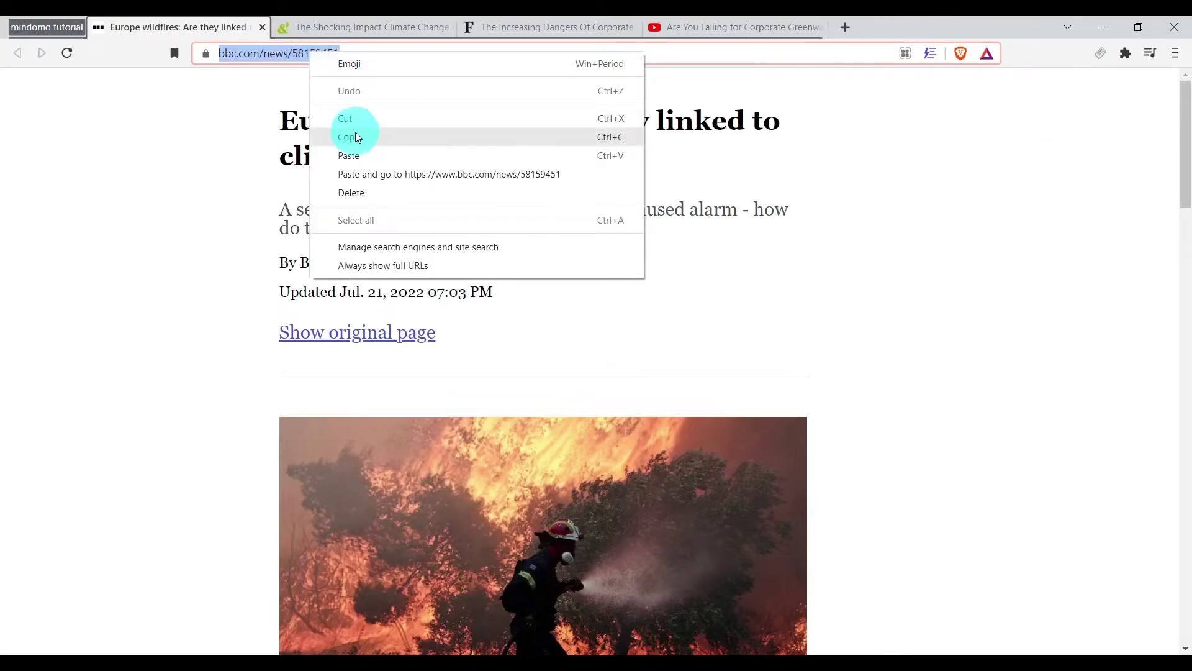
{"action": "left_click", "coordinate": [204, 162]}
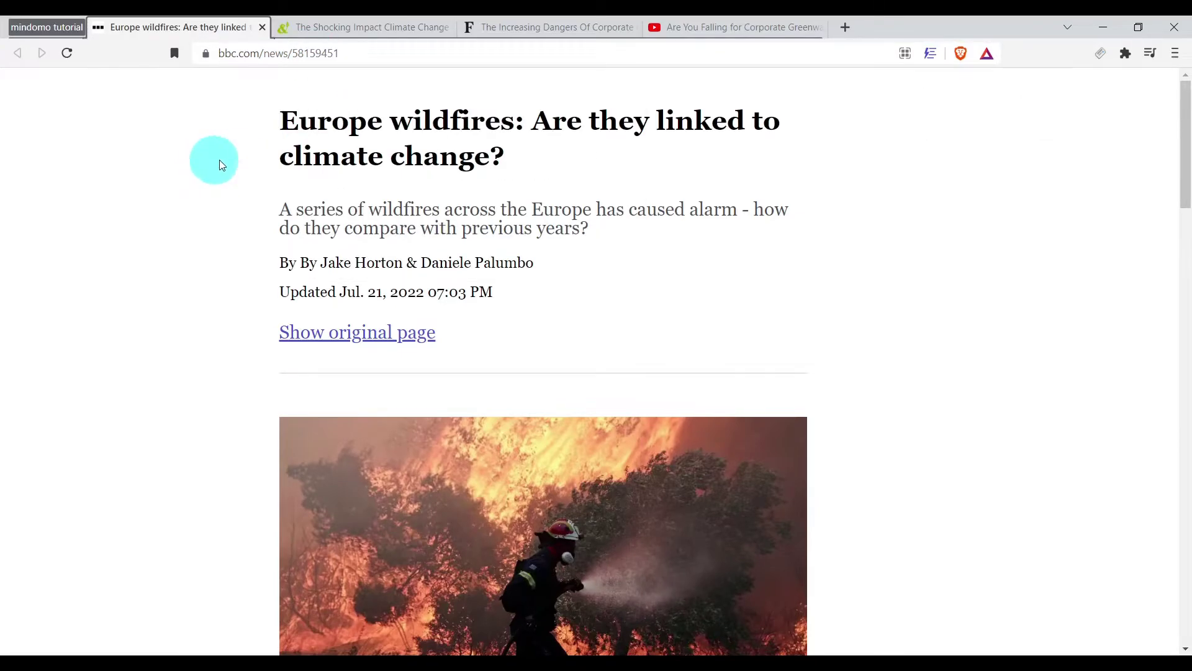
{"action": "left_click", "coordinate": [1115, 27]}
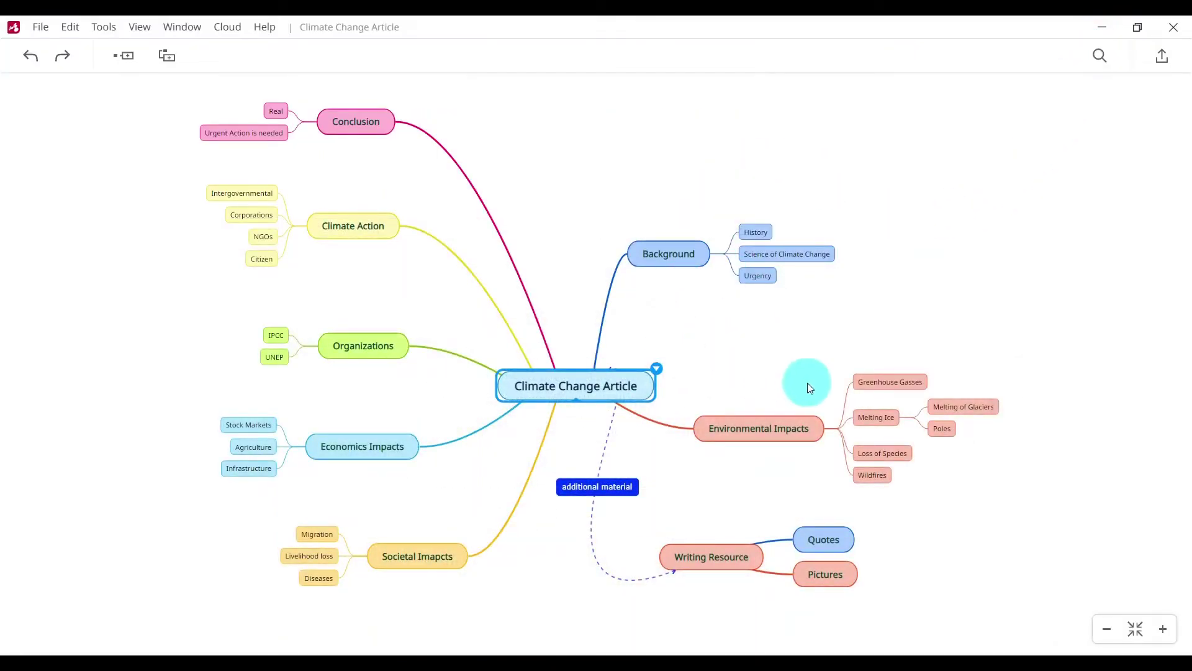
{"action": "scroll", "coordinate": [882, 479], "scroll_direction": "up", "scroll_amount": 4}
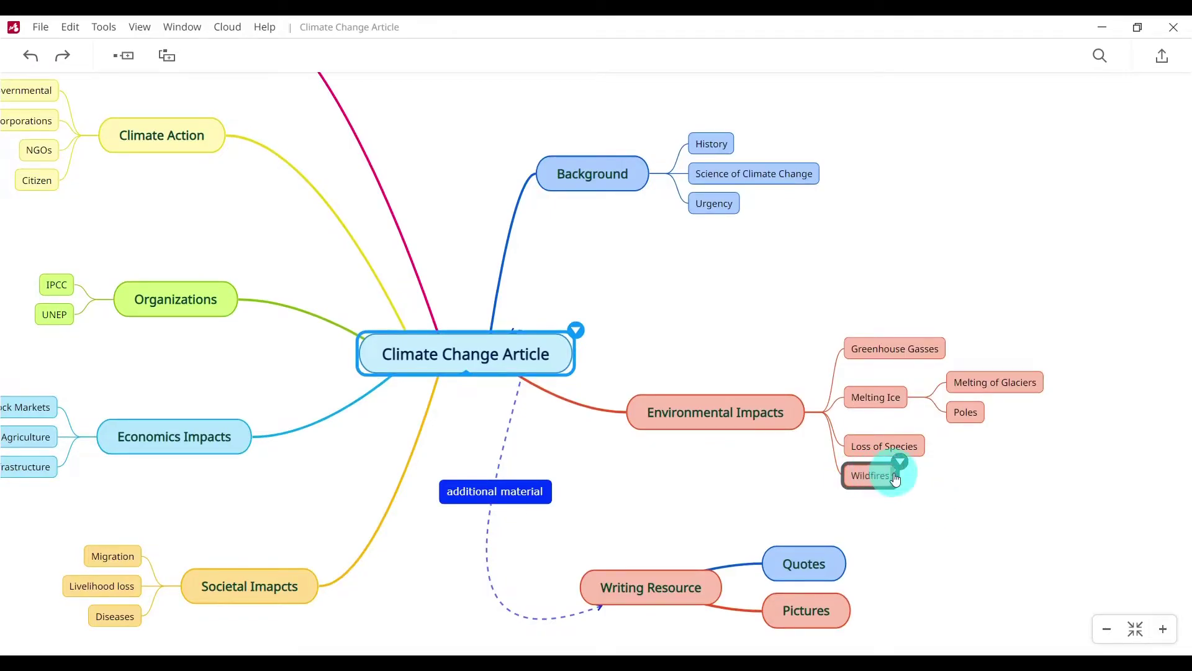
- Try attaching the copied BBC article address directly to the Wildfires subtopic, check that the link opens, and undo it
{"action": "left_click", "coordinate": [876, 479]}
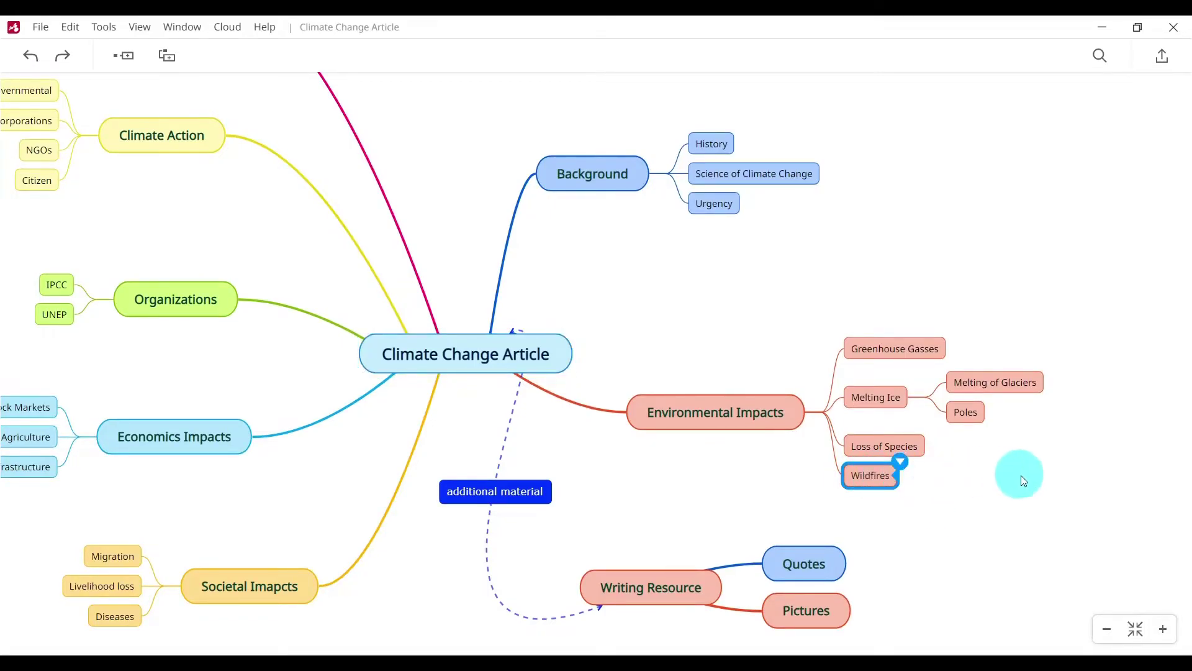
{"action": "key", "text": "ctrl+v"}
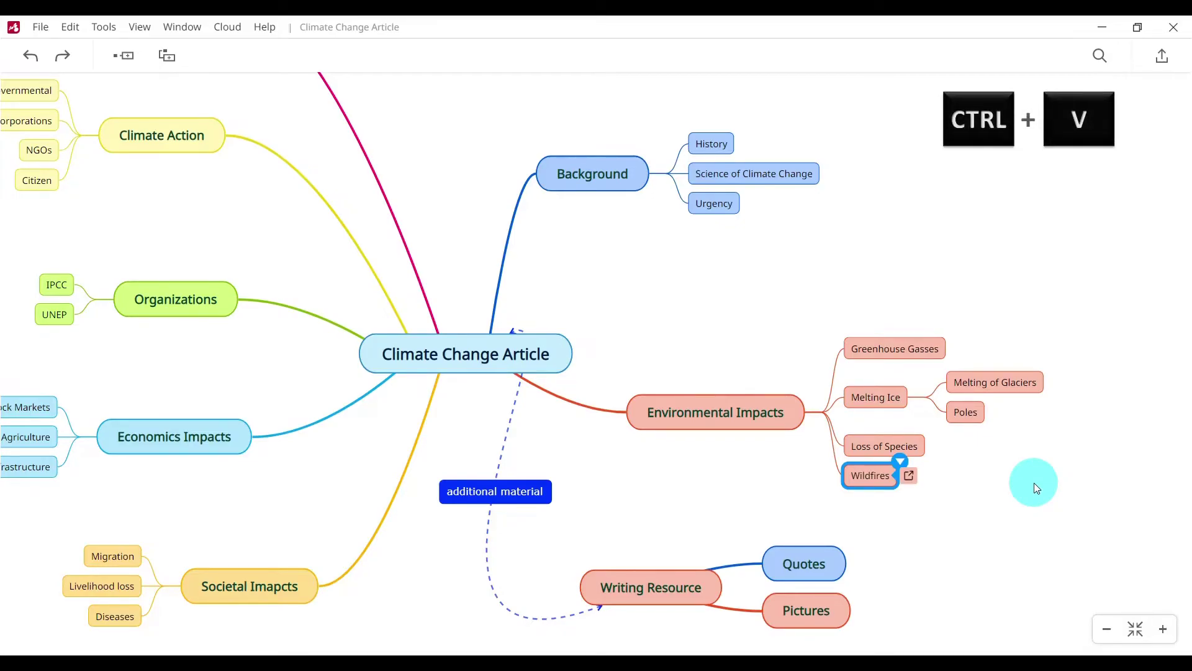
{"action": "mouse_move", "coordinate": [910, 484]}
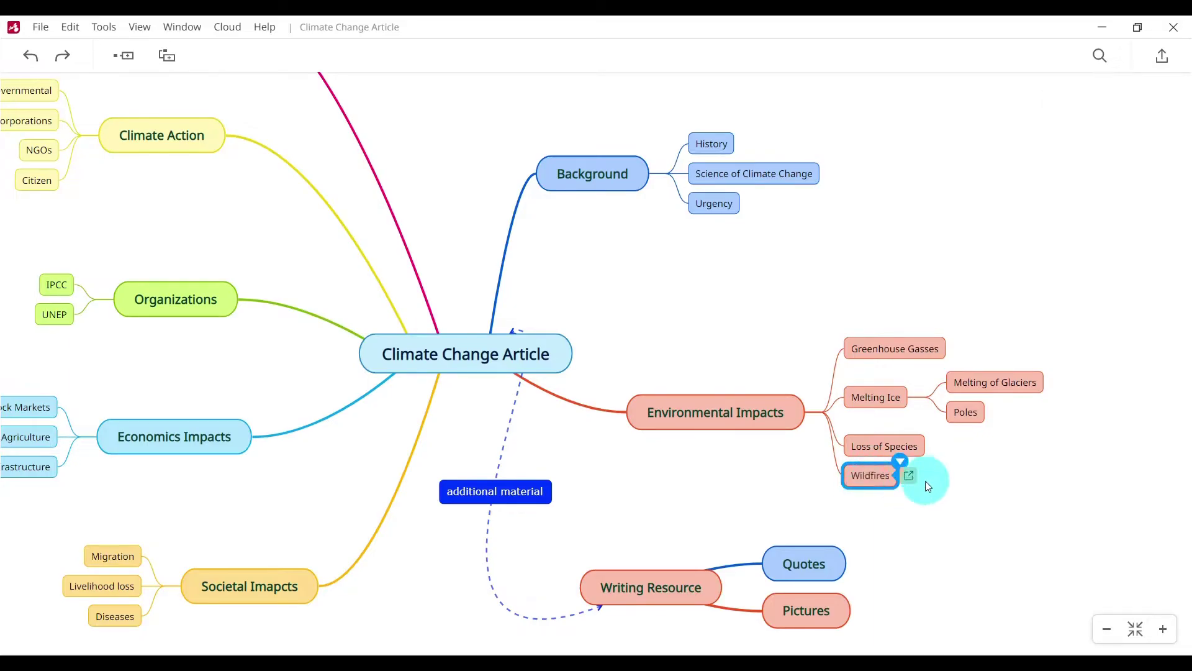
{"action": "left_click", "coordinate": [911, 479]}
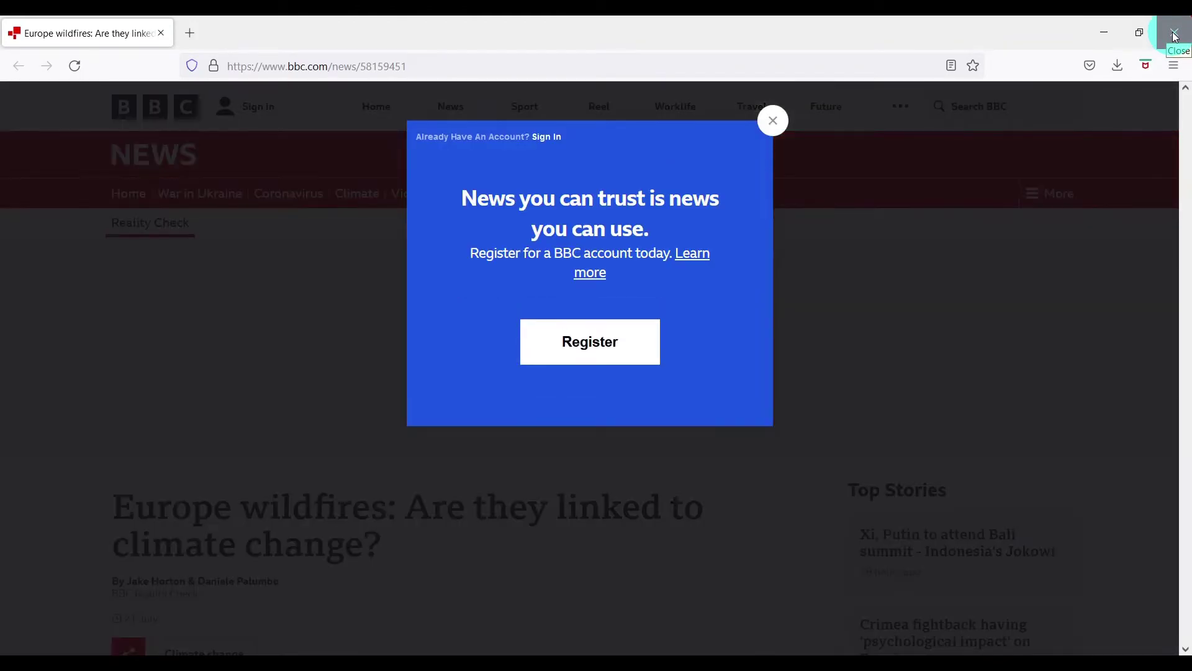
{"action": "left_click", "coordinate": [774, 122]}
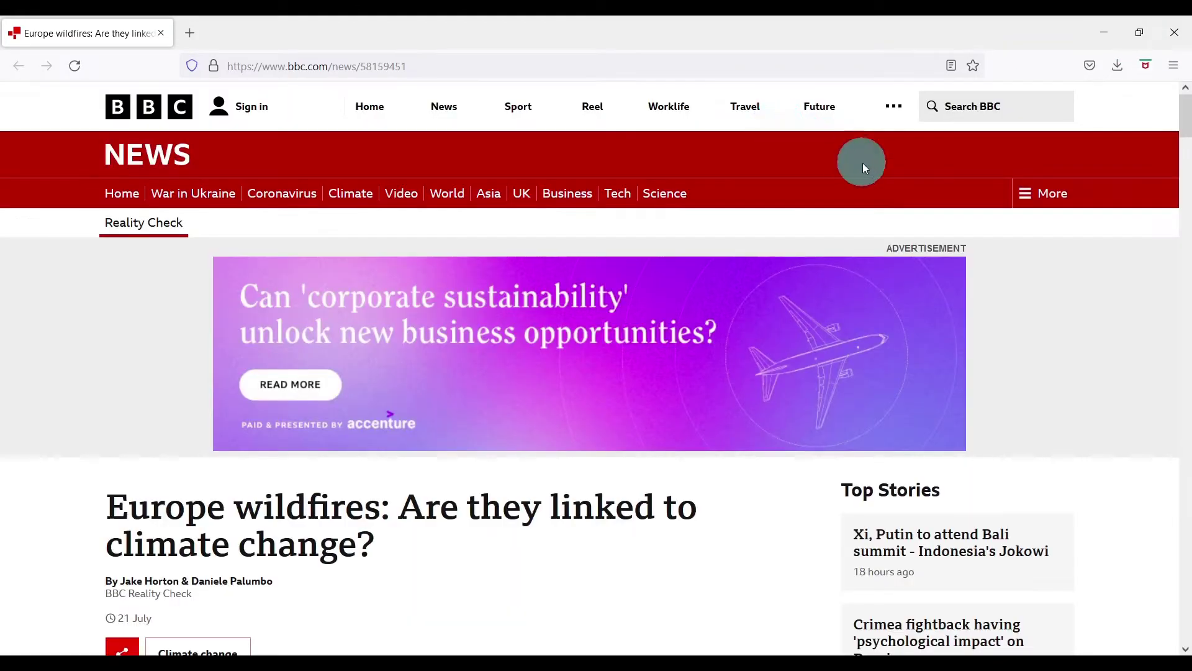
{"action": "left_click", "coordinate": [1175, 39]}
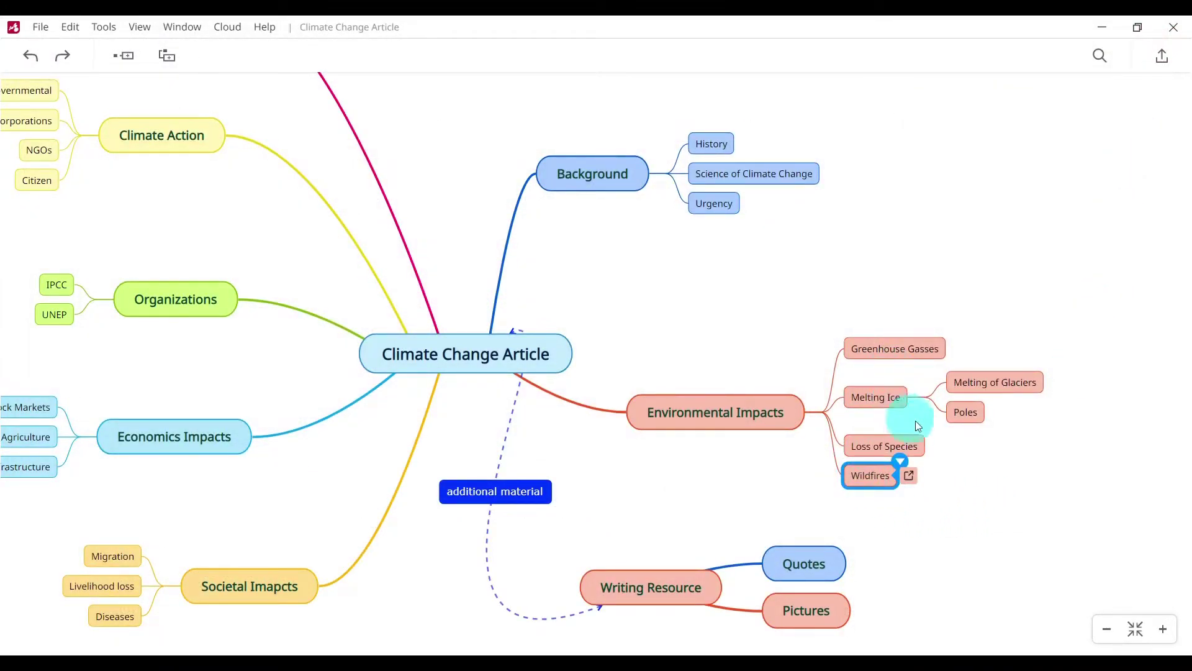
{"action": "left_click", "coordinate": [34, 59]}
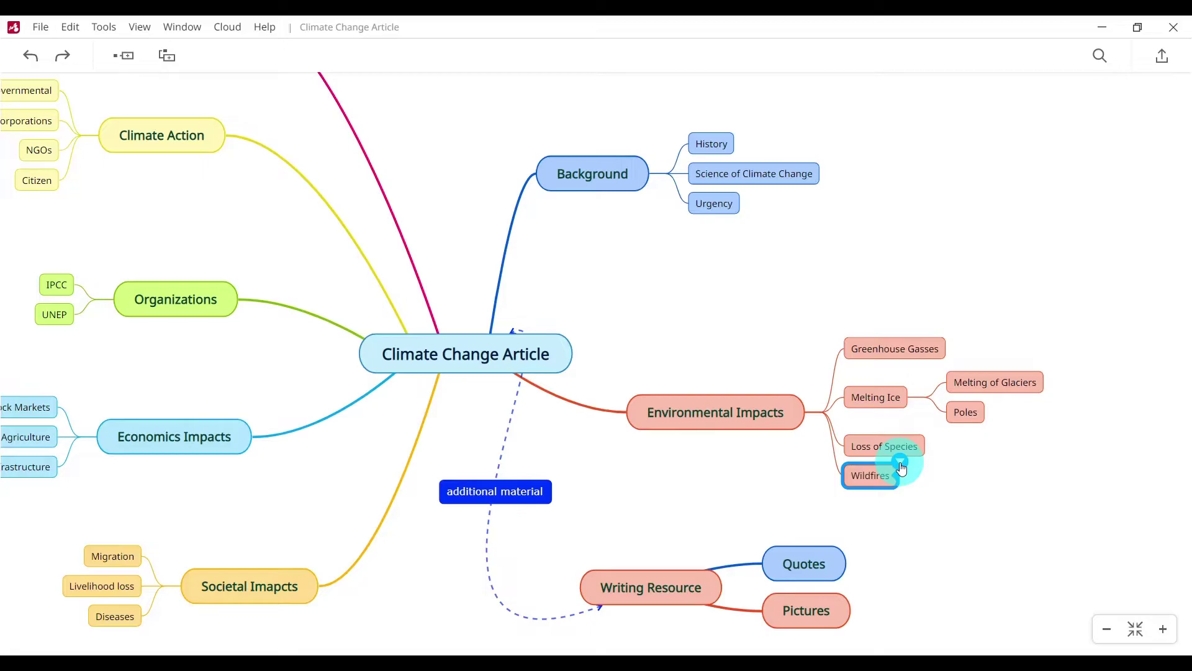
- Insert the copied BBC article address as a web link on the Wildfires subtopic, undo the link and restore it
{"action": "left_click", "coordinate": [858, 479]}
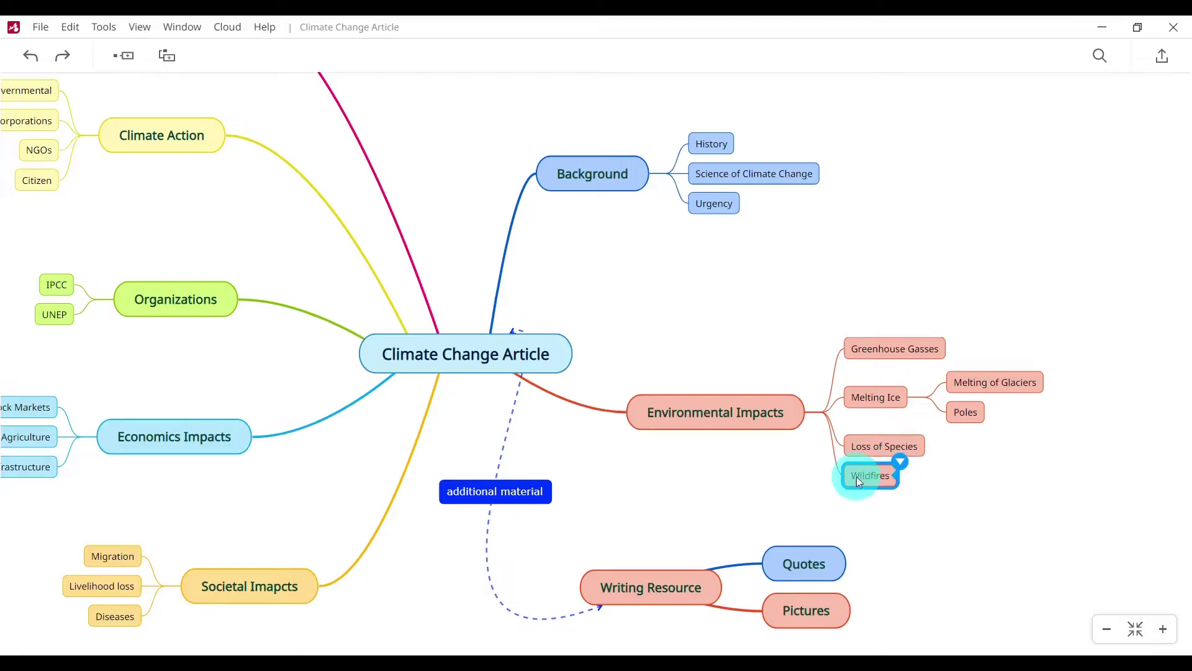
{"action": "left_click", "coordinate": [901, 465]}
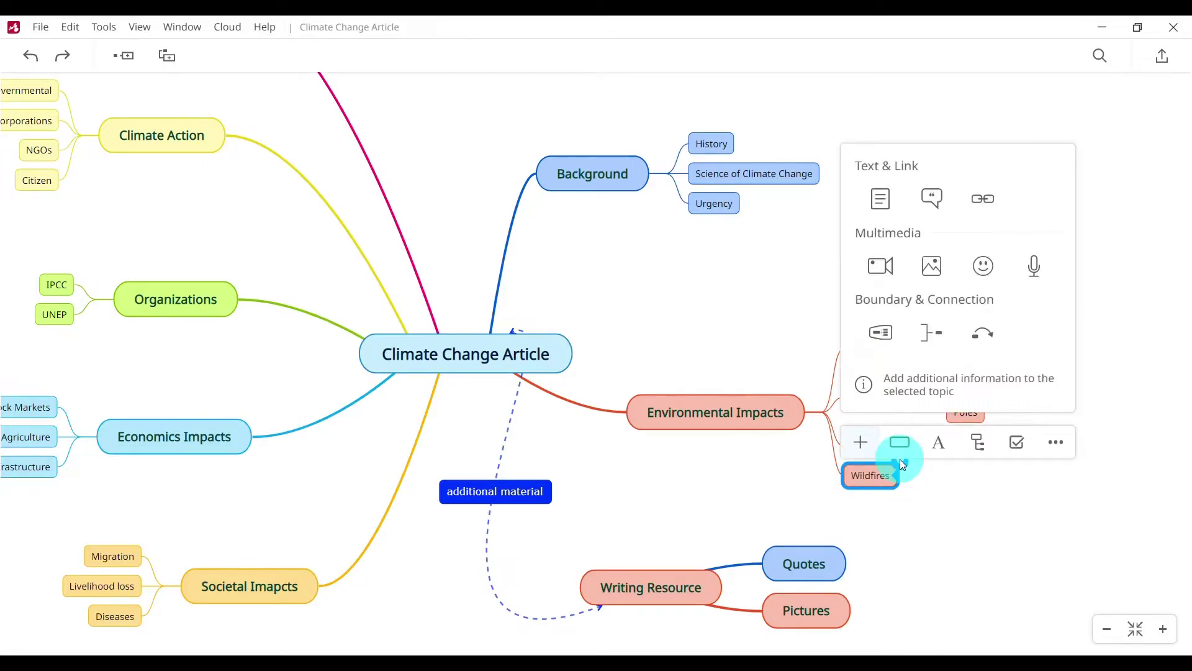
{"action": "left_click", "coordinate": [861, 455]}
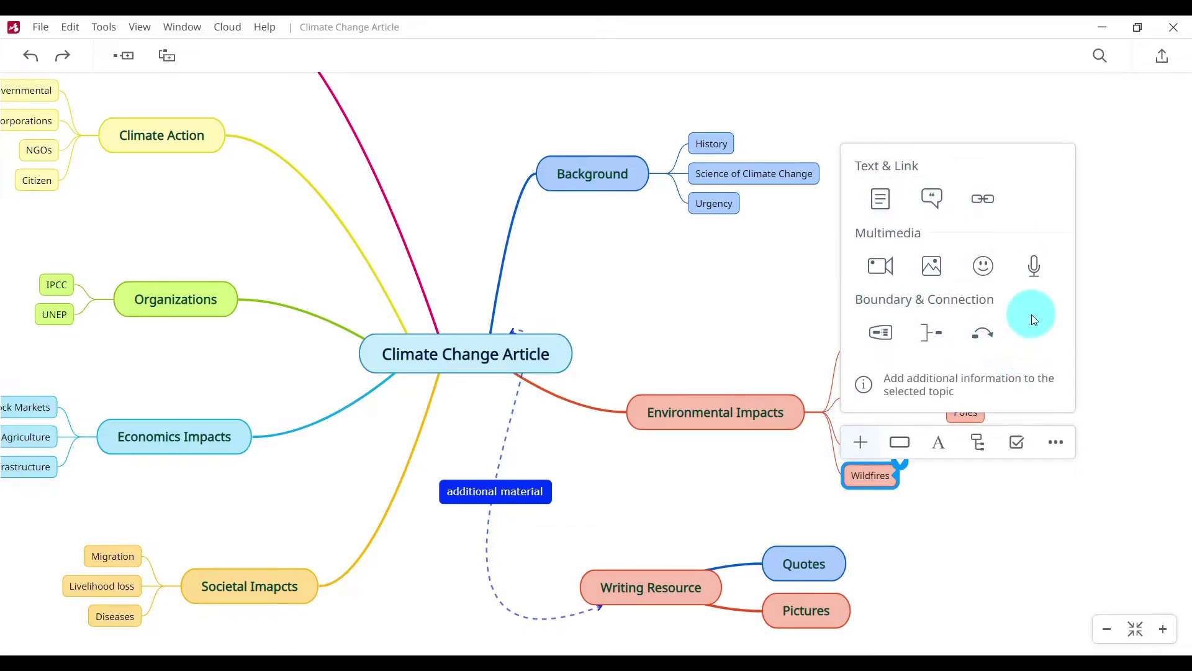
{"action": "left_click", "coordinate": [992, 213]}
{"action": "left_click", "coordinate": [944, 268]}
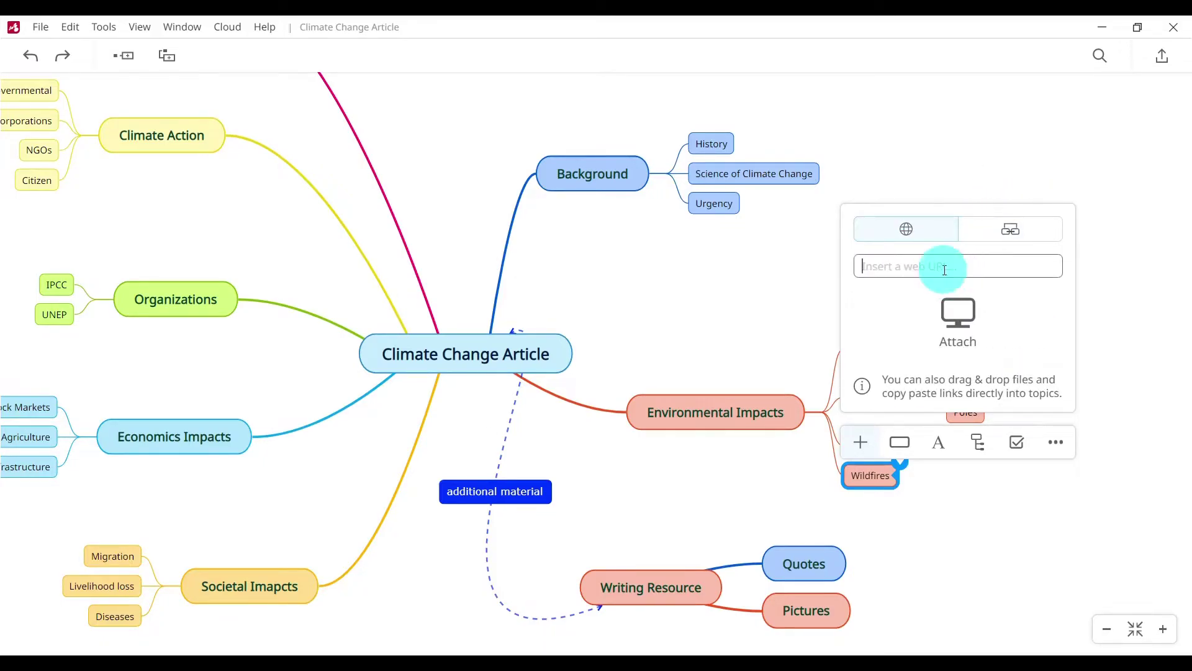
{"action": "key", "text": "ctrl+v"}
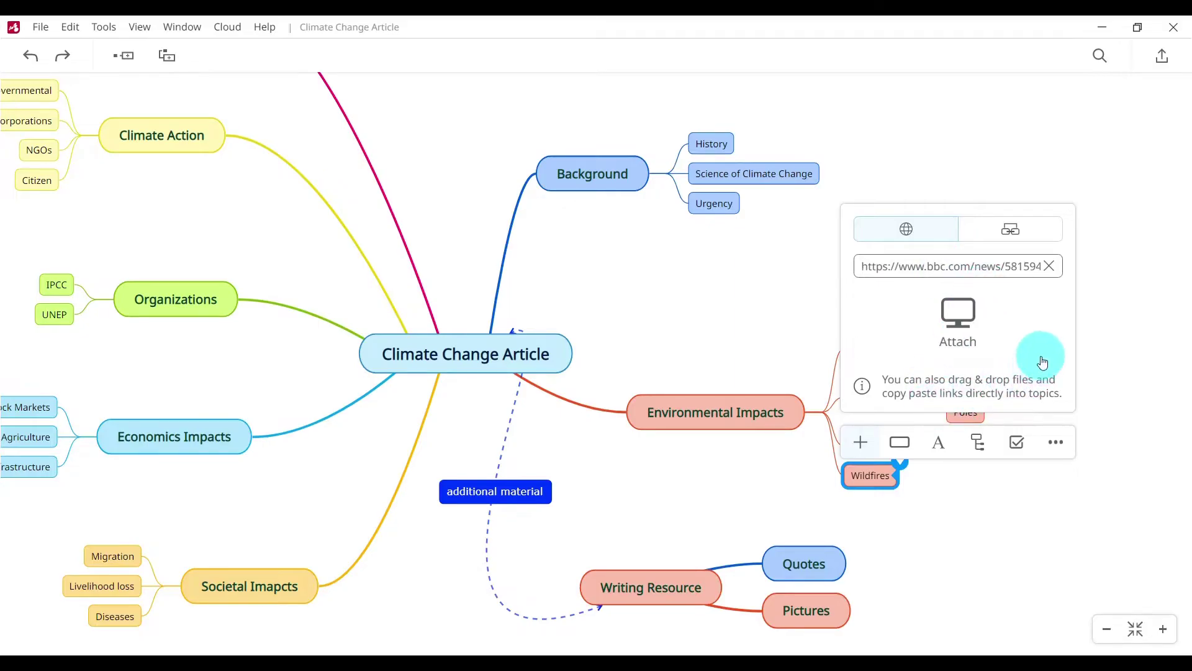
{"action": "left_click", "coordinate": [1130, 231]}
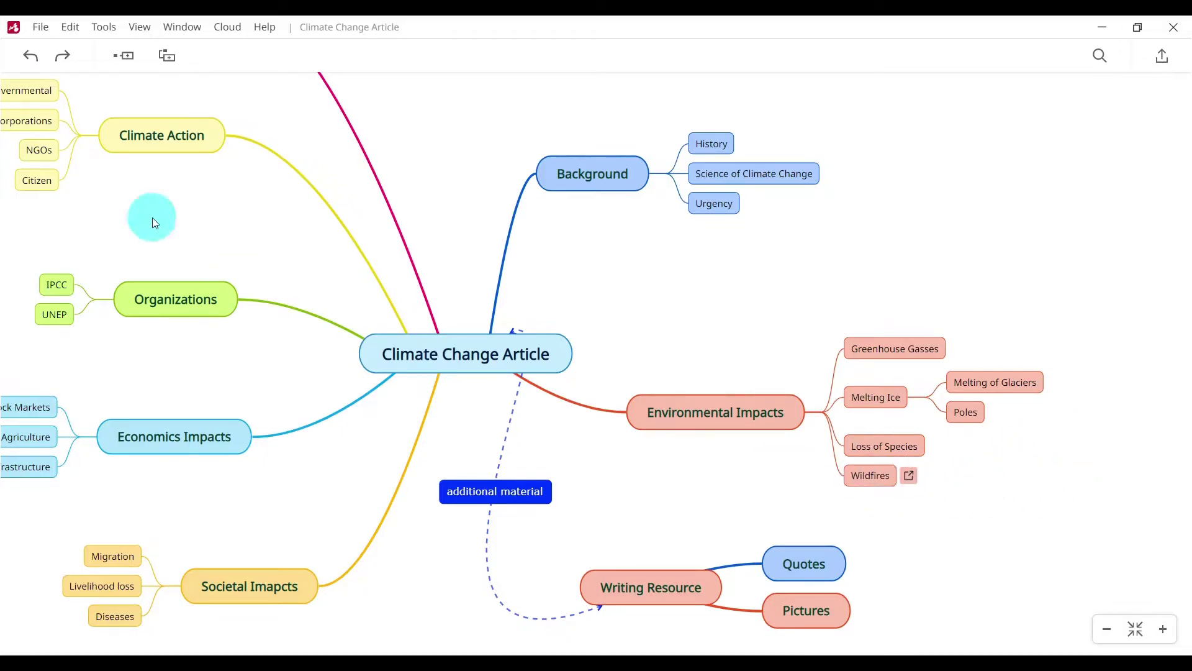
{"action": "left_click", "coordinate": [30, 56]}
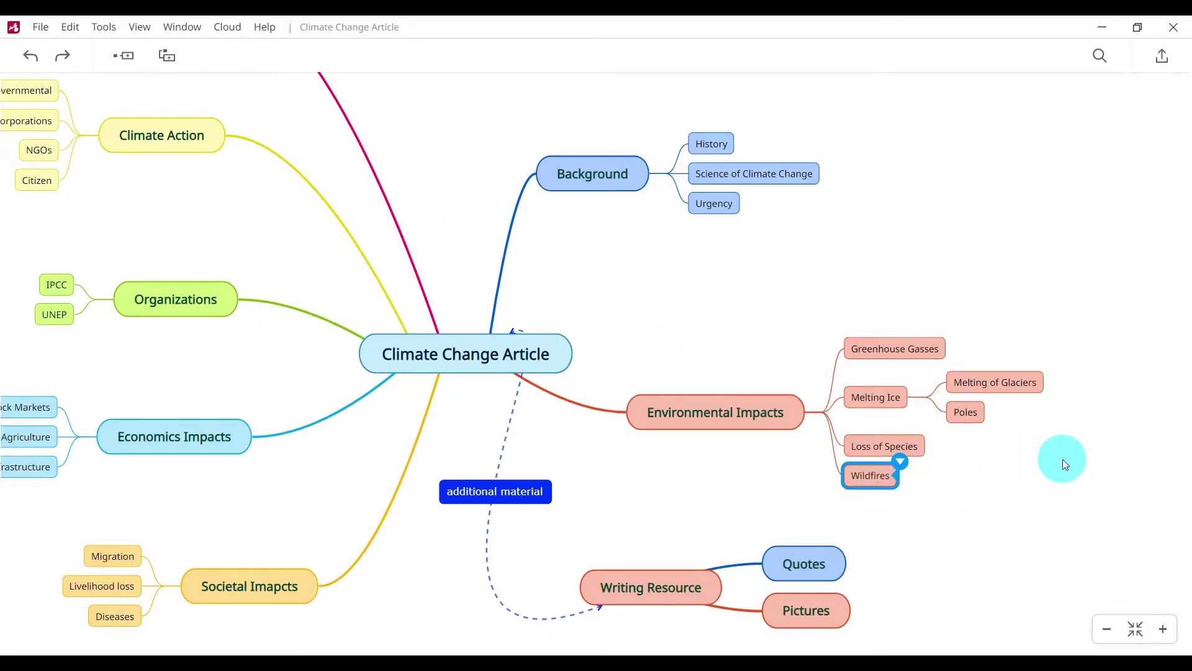
{"action": "key", "text": "ctrl+y"}
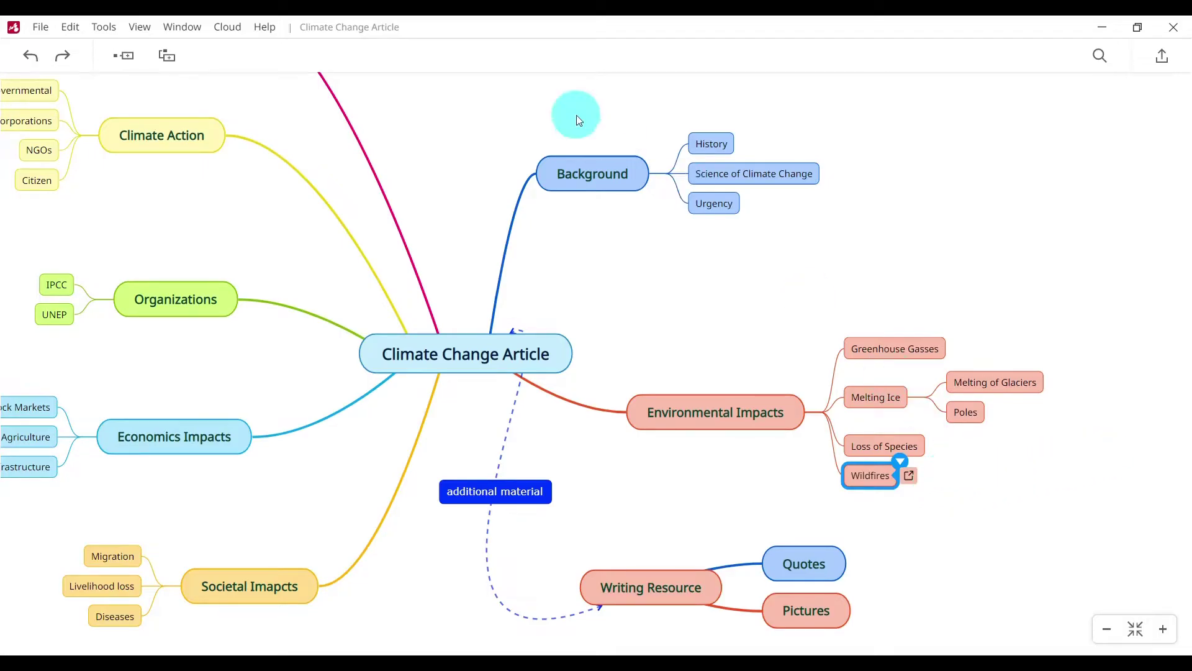
- Copy the blueandgreentomorrow.com stock market article's address from the browser and attach it as a link to the Stock Markets subtopic in Mindomo
{"action": "left_click_drag", "start_coordinate": [470, 140], "coordinate": [674, 130]}
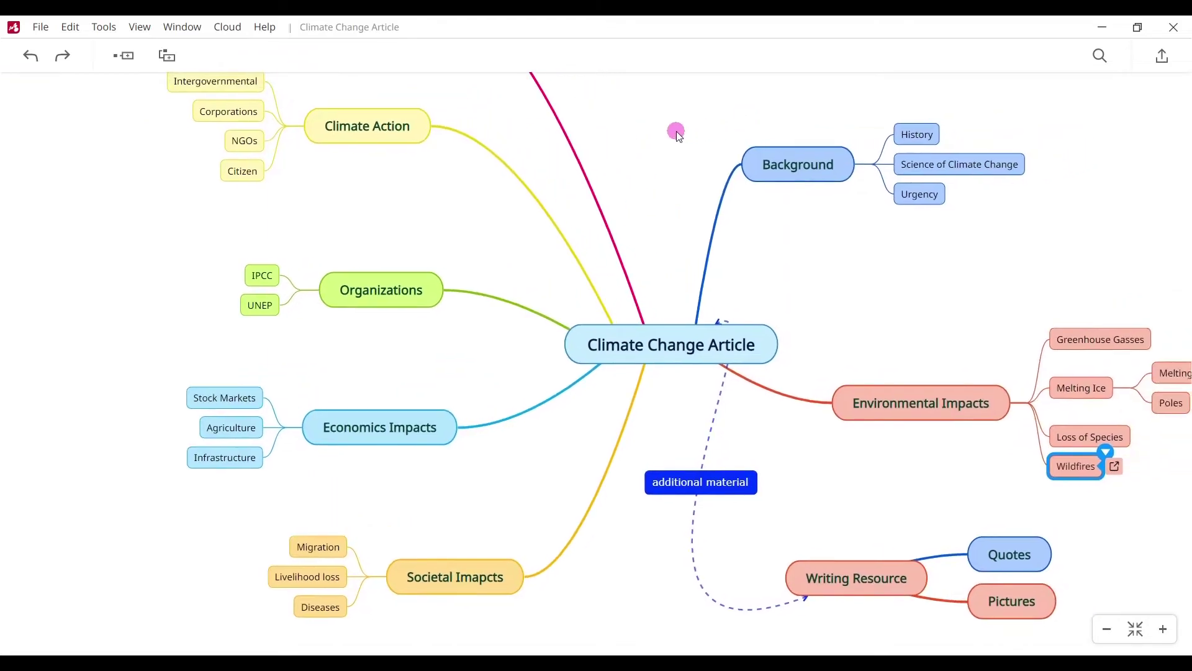
{"action": "left_click", "coordinate": [258, 400]}
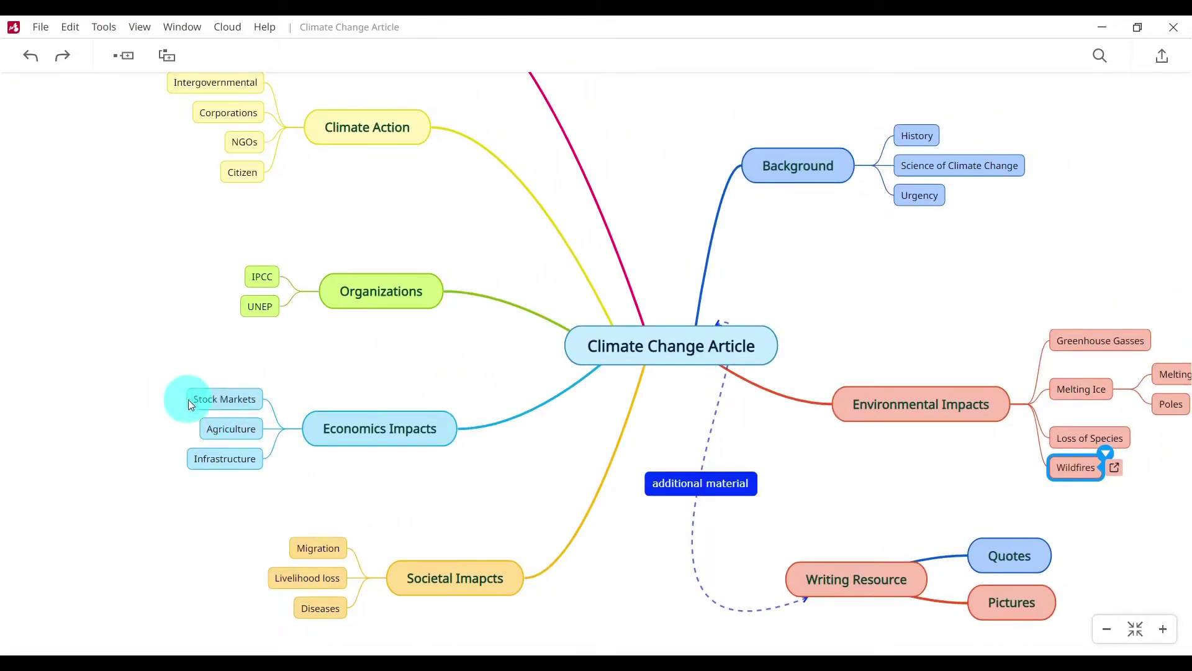
{"action": "left_click", "coordinate": [215, 400]}
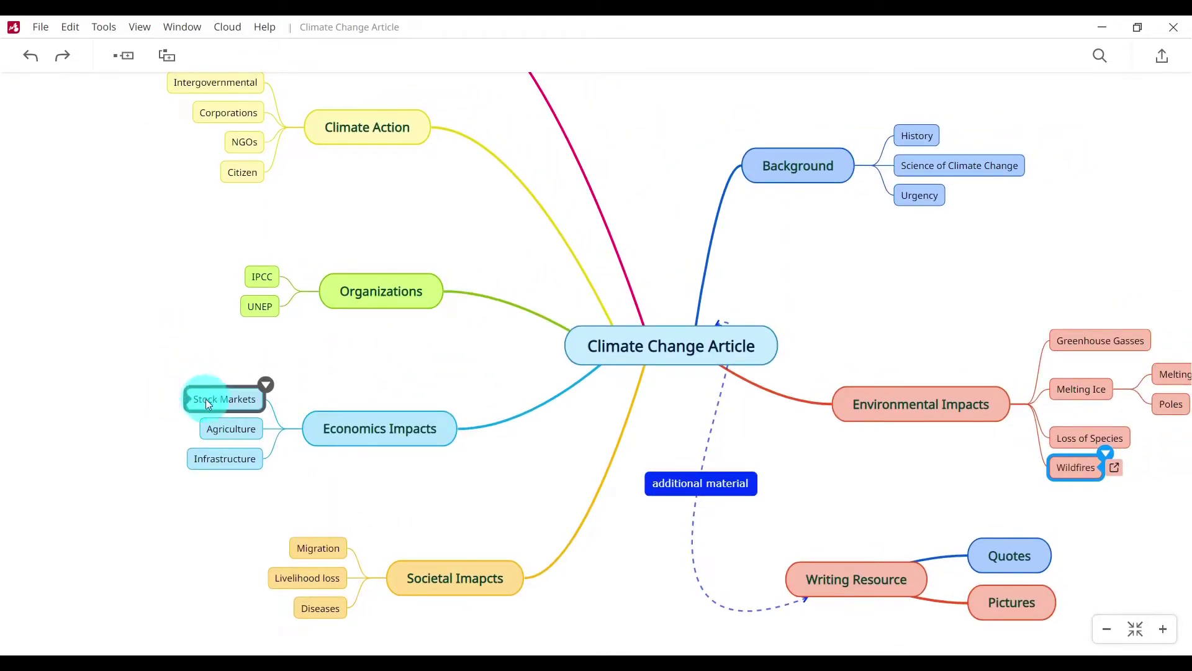
{"action": "left_click", "coordinate": [210, 401]}
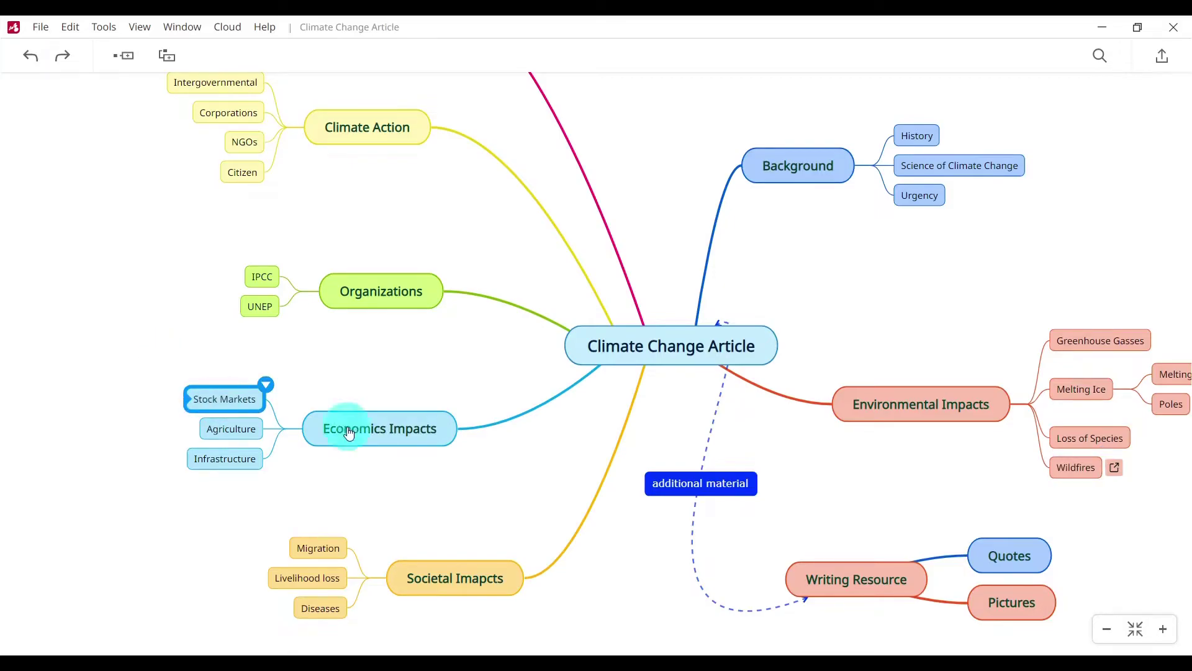
{"action": "left_click", "coordinate": [595, 646]}
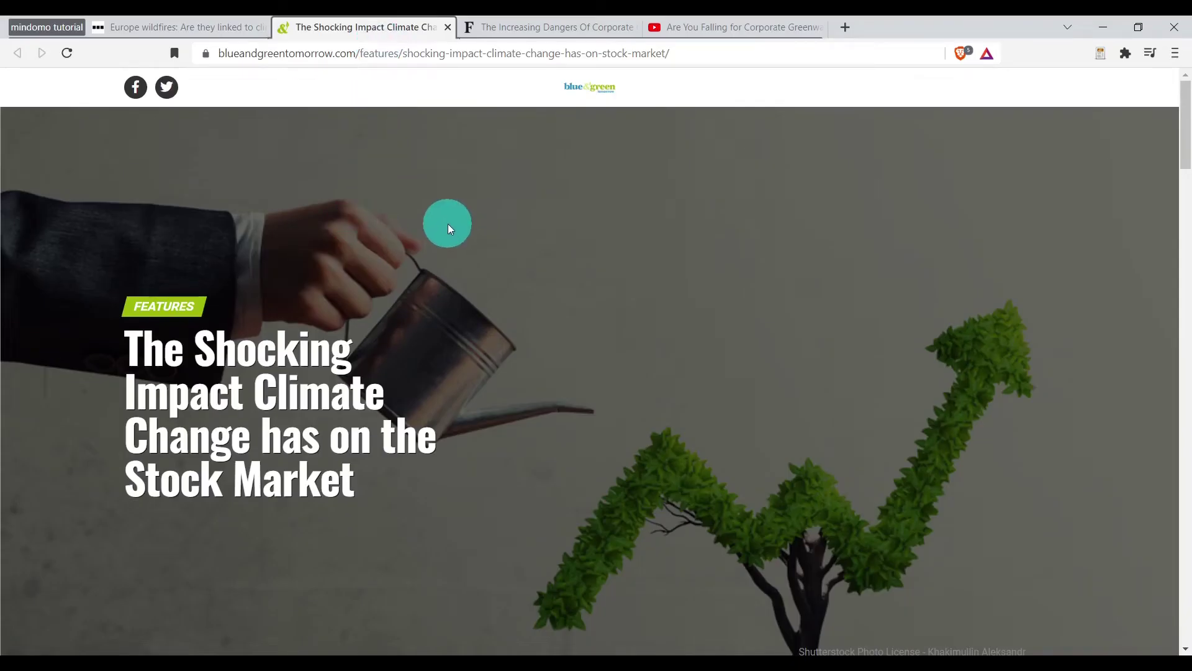
{"action": "left_click", "coordinate": [709, 56]}
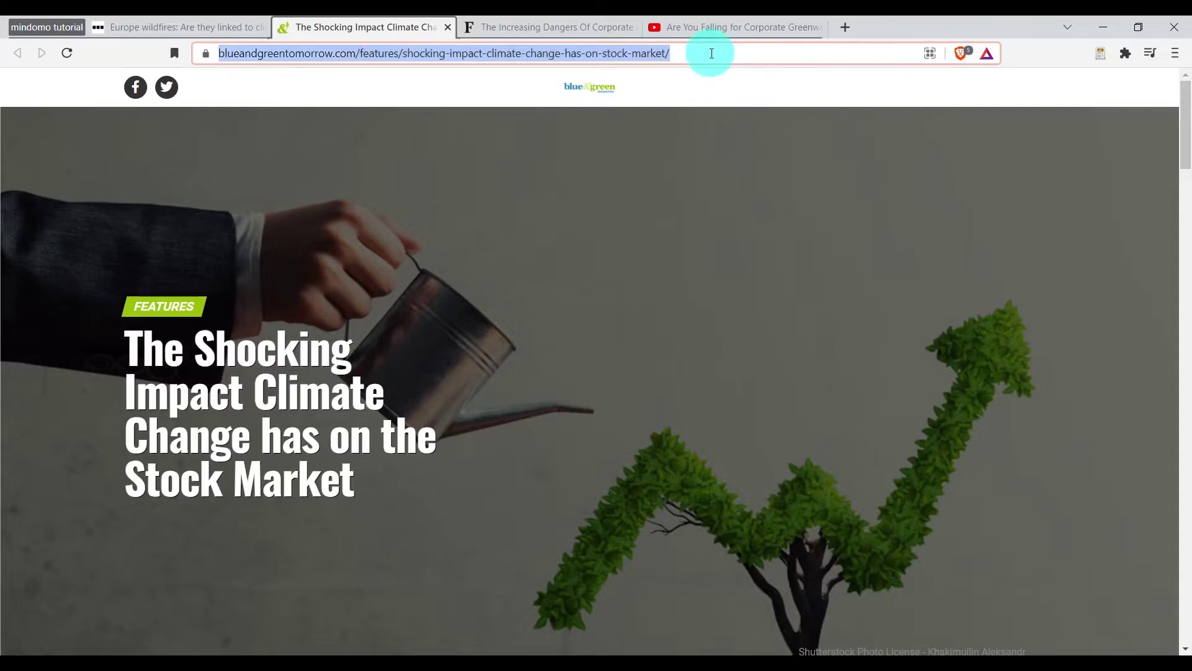
{"action": "right_click", "coordinate": [592, 54]}
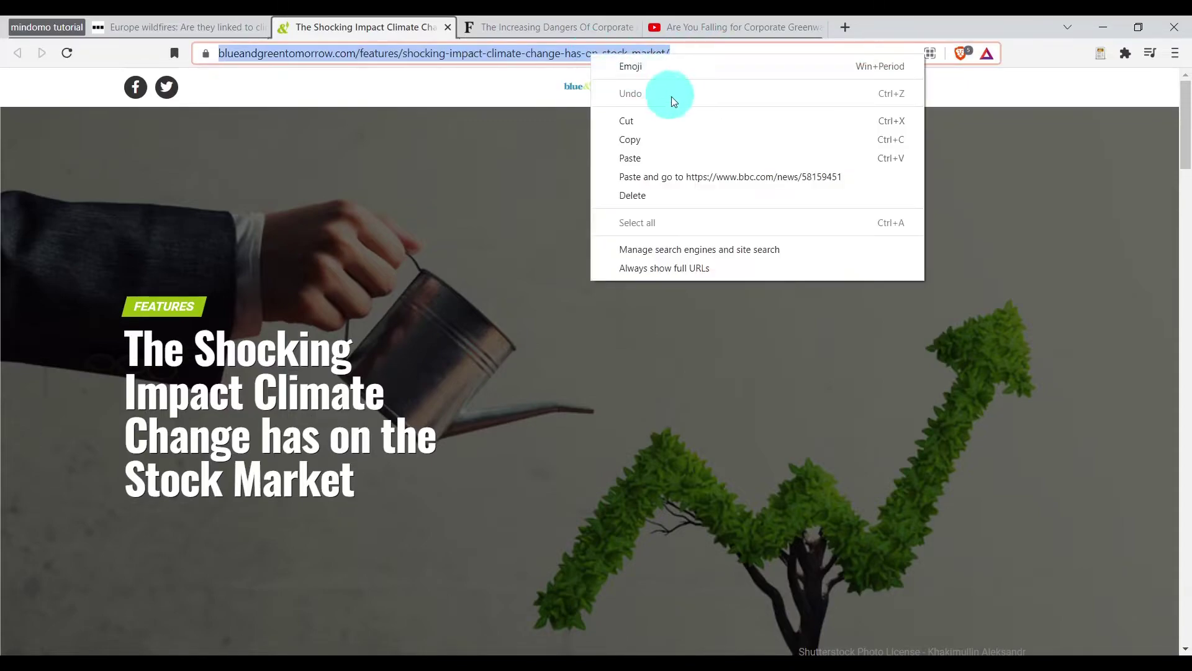
{"action": "left_click", "coordinate": [641, 136]}
{"action": "left_click", "coordinate": [235, 401]}
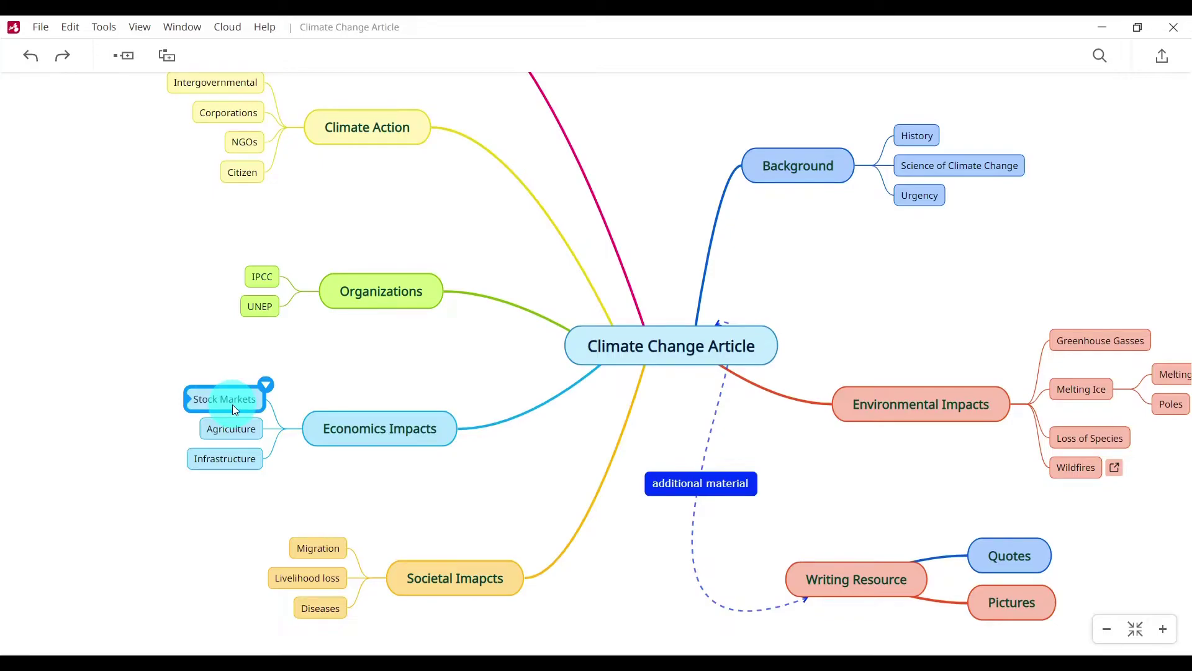
{"action": "key", "text": "ctrl+v"}
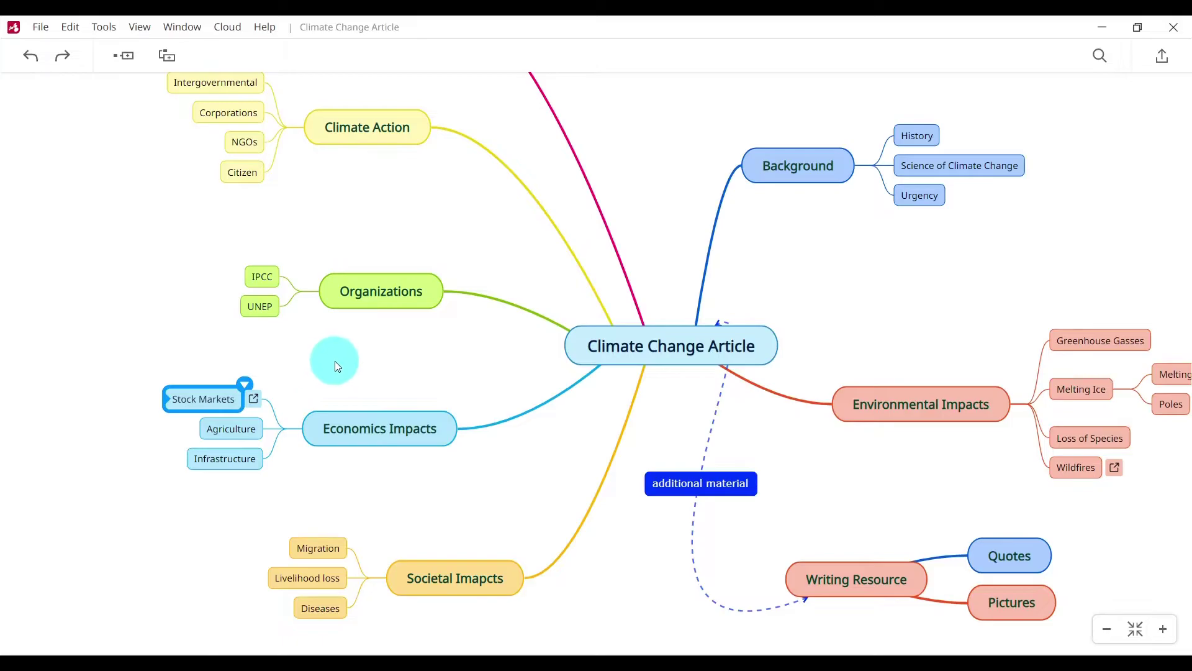
{"action": "left_click", "coordinate": [235, 434]}
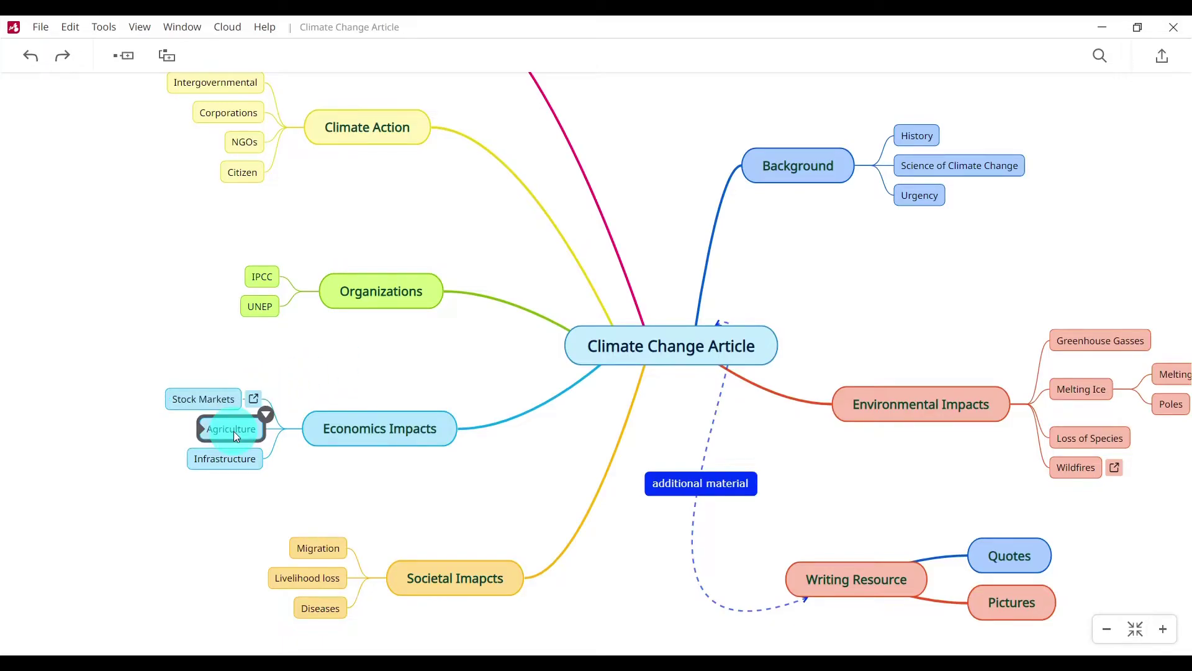
{"action": "left_click", "coordinate": [255, 400]}
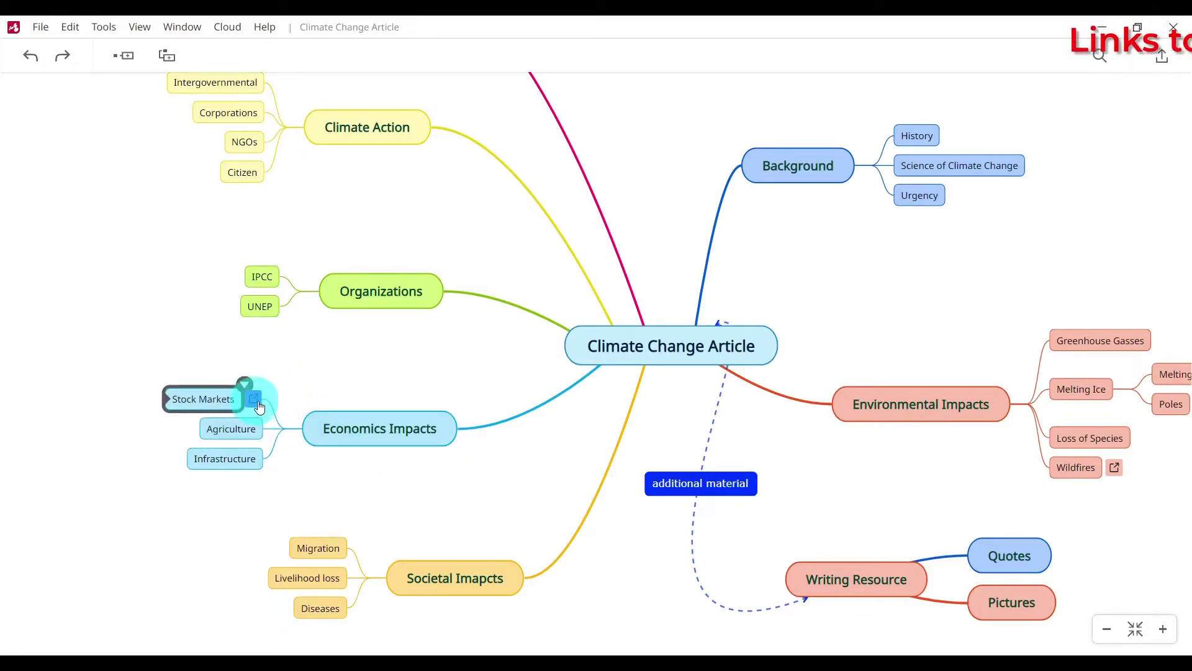
{"action": "left_click", "coordinate": [309, 383]}
{"action": "left_click", "coordinate": [240, 431]}
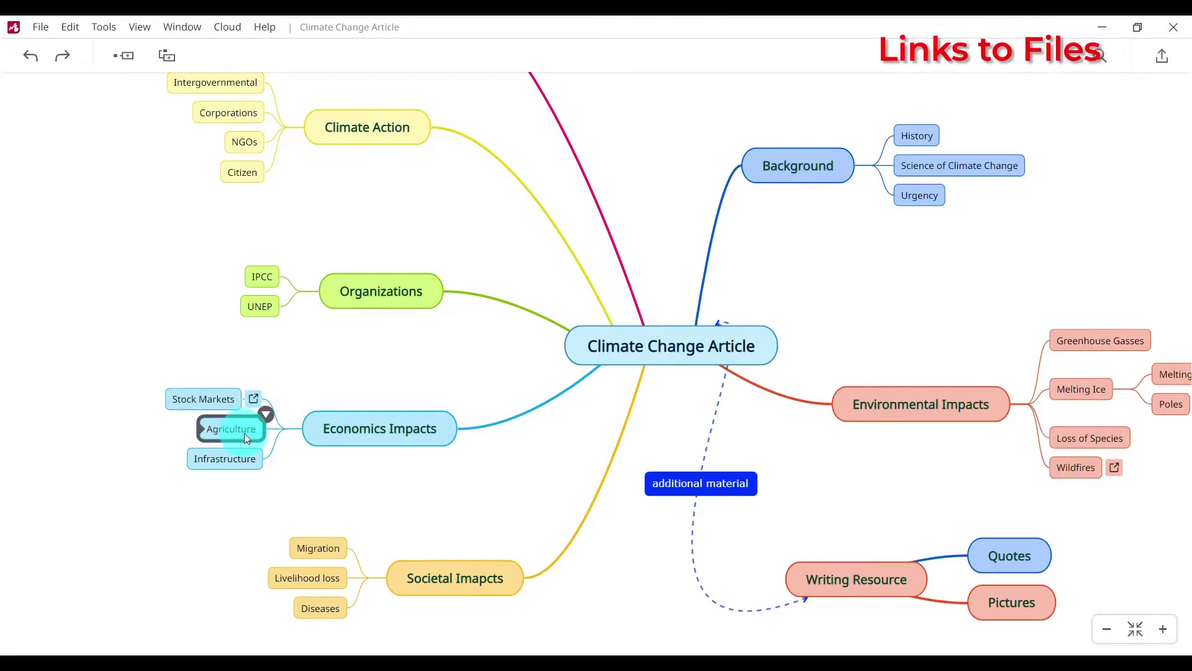
{"action": "left_click", "coordinate": [502, 490]}
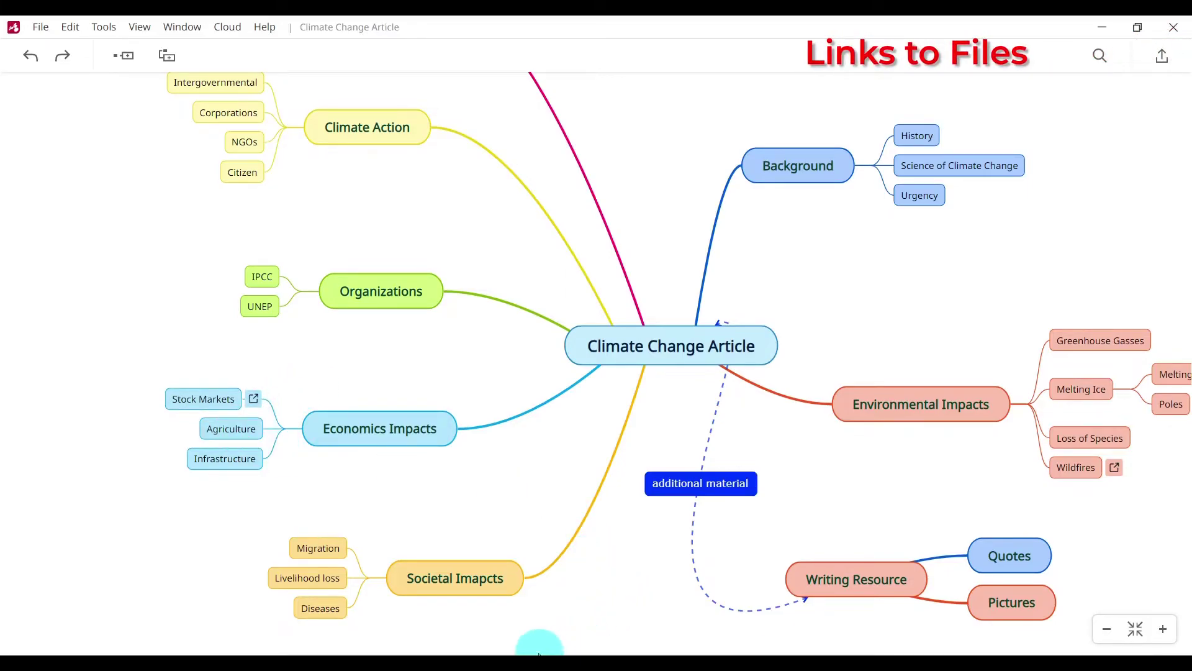
{"action": "left_click", "coordinate": [245, 436]}
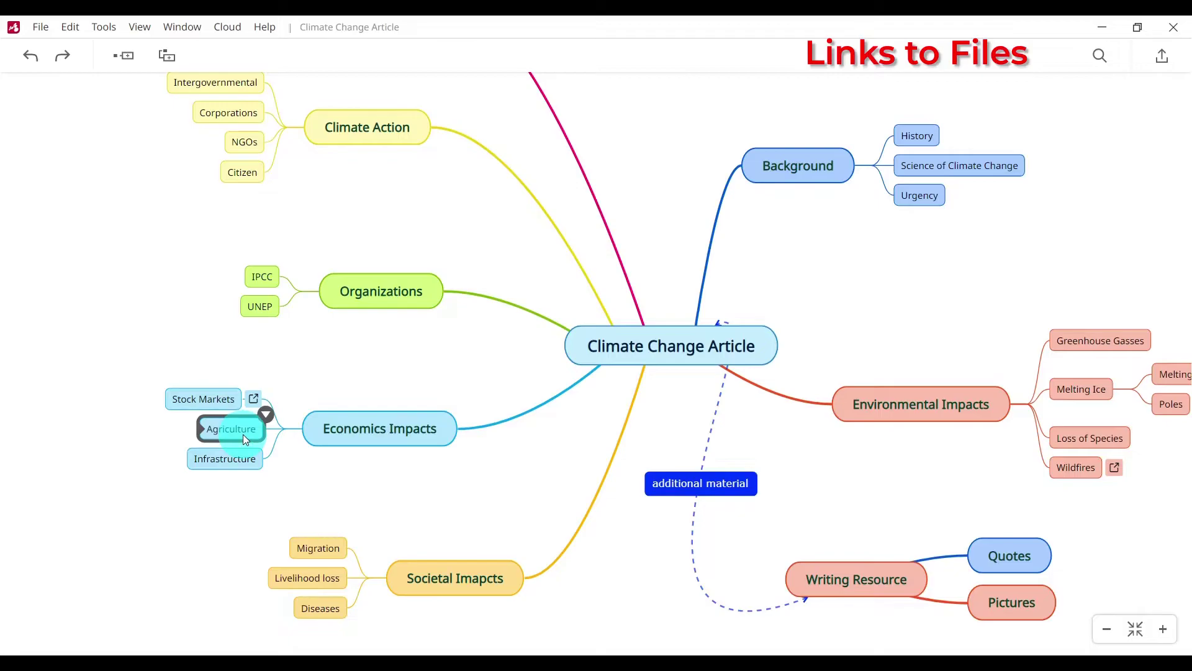
{"action": "left_click", "coordinate": [404, 527]}
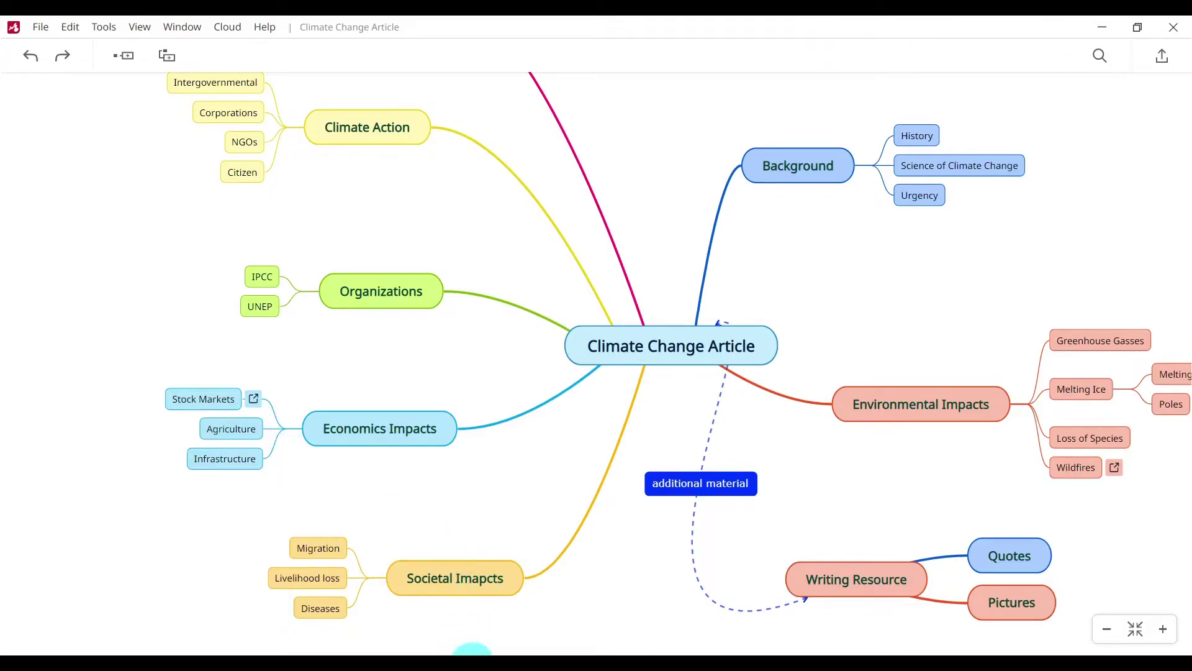
- Attach the PDF file IFPRI Climate Impact on Agriculture - Report from the tutorial-images folder to the Agriculture subtopic
{"action": "mouse_move", "coordinate": [473, 653]}
{"action": "left_click", "coordinate": [536, 612]}
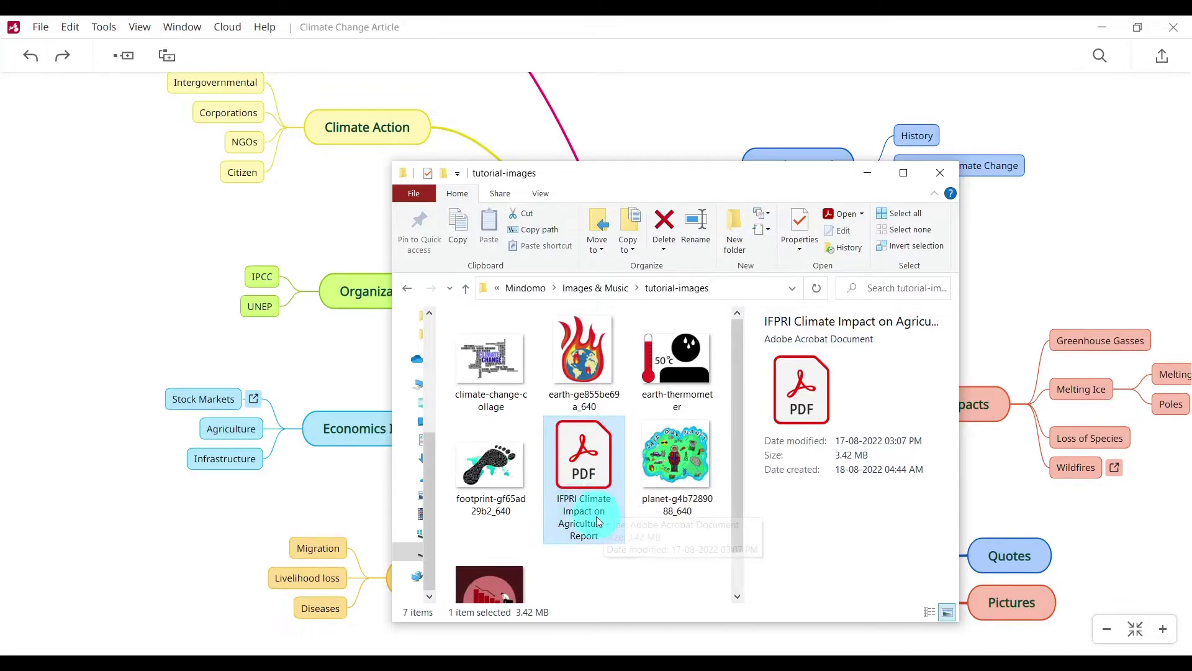
{"action": "left_click_drag", "start_coordinate": [600, 522], "coordinate": [240, 432]}
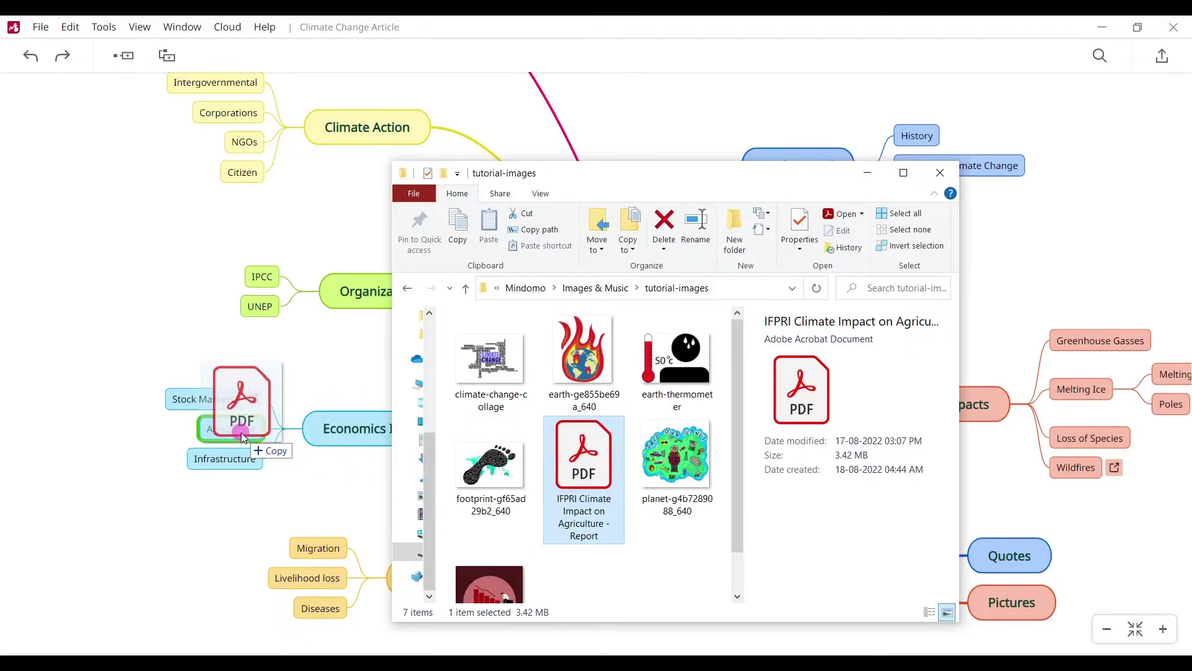
{"action": "left_click_drag", "start_coordinate": [243, 436], "coordinate": [245, 435]}
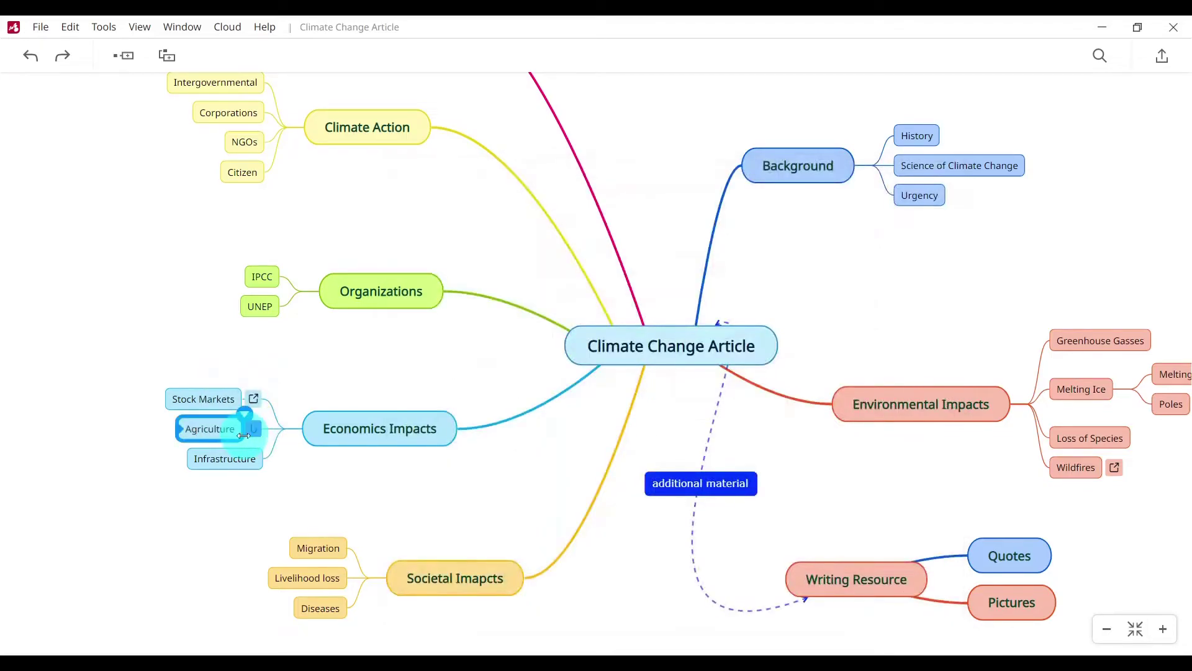
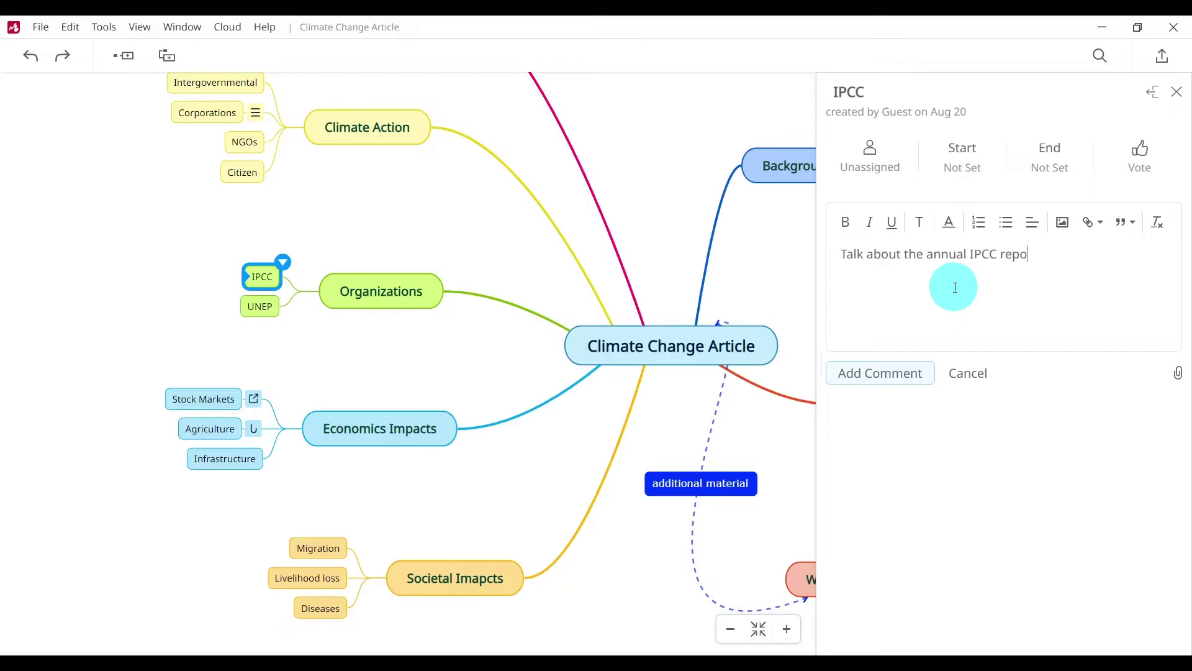
- Post the comment "Talk about the annual IPCC report" on the IPCC subtopic
{"action": "left_click", "coordinate": [902, 385]}
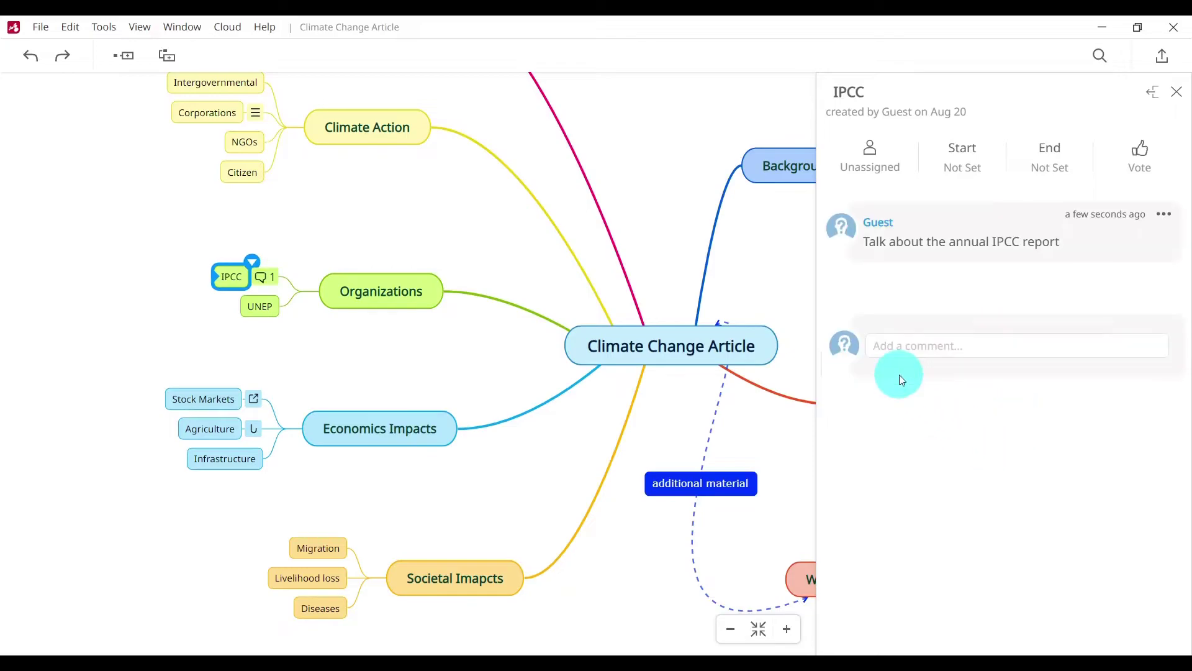
- Post a second IPCC comment, "Also talk about the science of climate change and the collective of scientists", and close the comments
{"action": "left_click", "coordinate": [926, 343]}
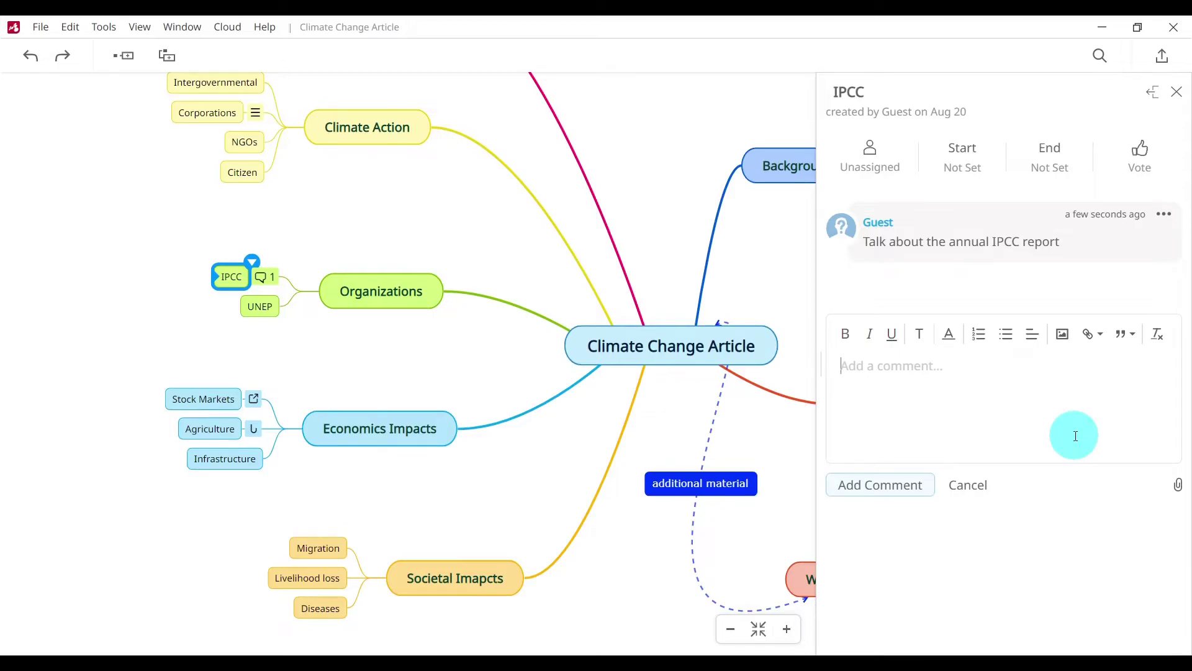
{"action": "type", "text": "Also talk about the science of climate change and the collective of scientists"}
{"action": "left_click", "coordinate": [889, 498]}
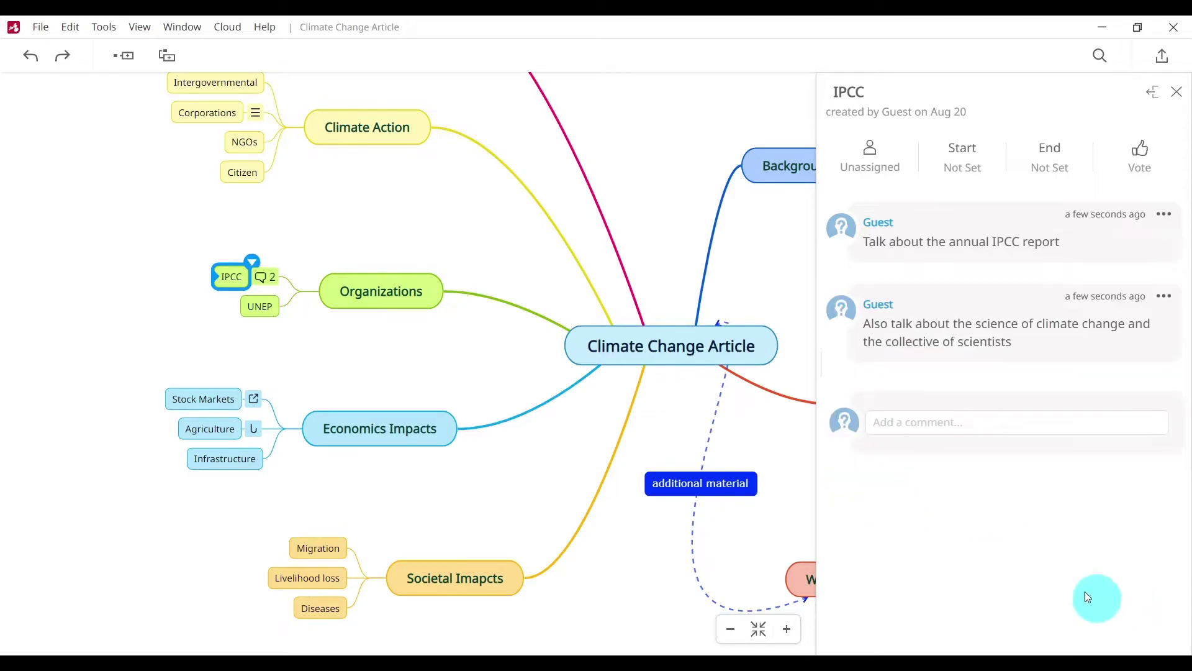
{"action": "left_click", "coordinate": [1176, 92]}
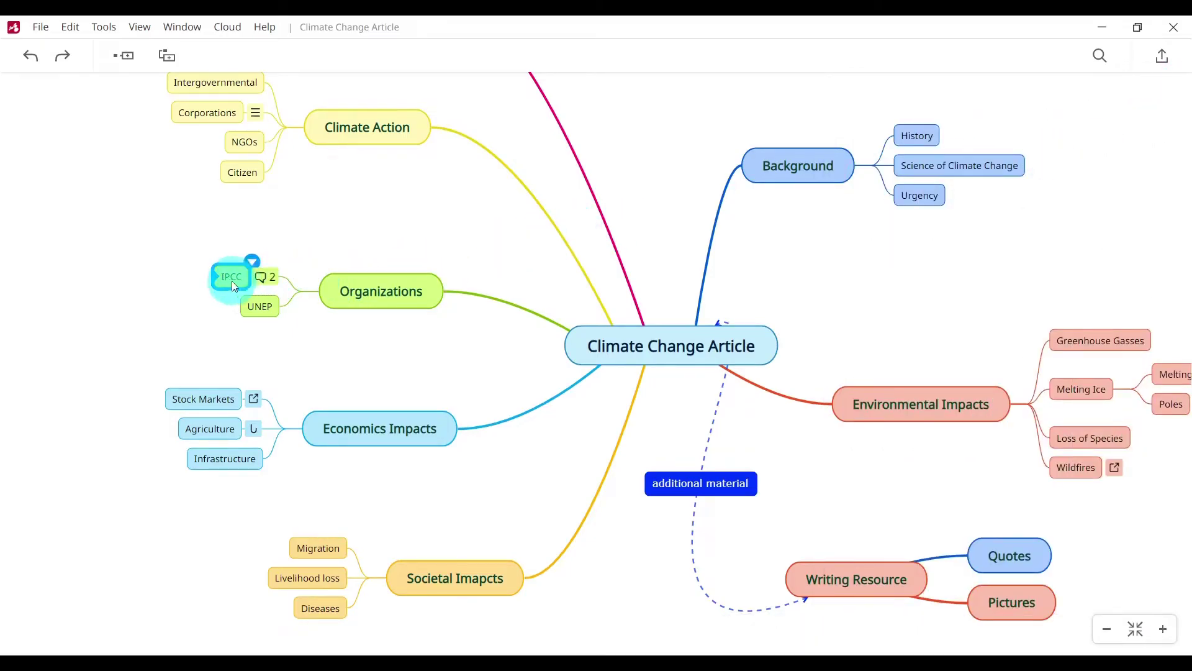
{"action": "mouse_move", "coordinate": [269, 284]}
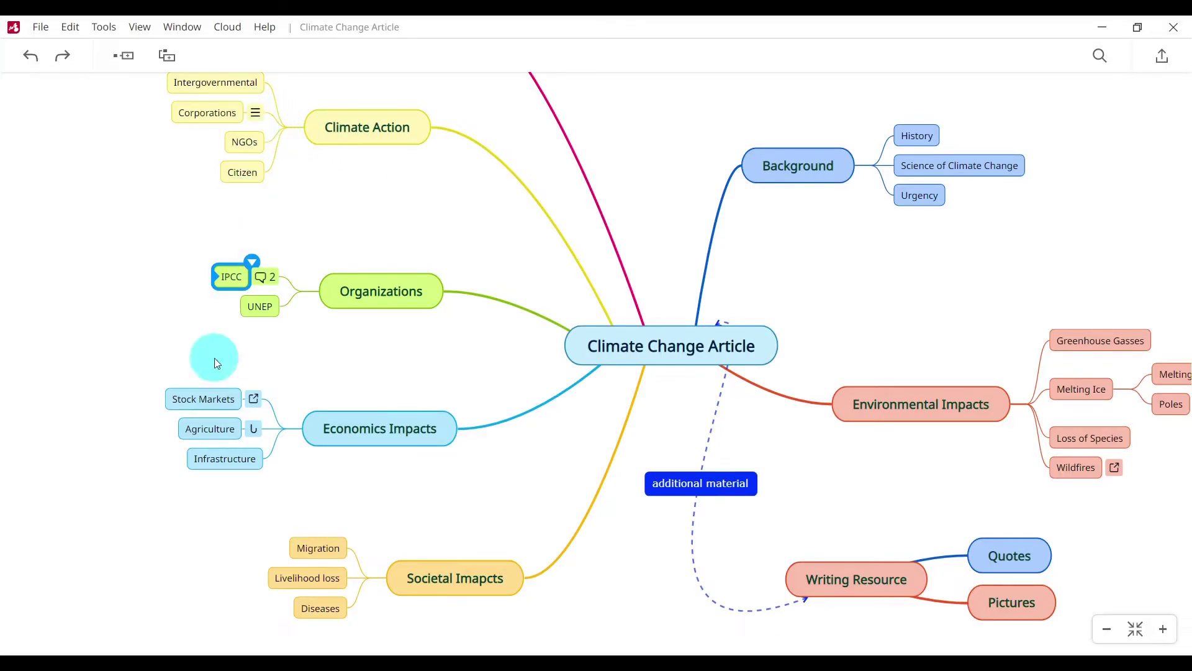
{"action": "left_click", "coordinate": [256, 436]}
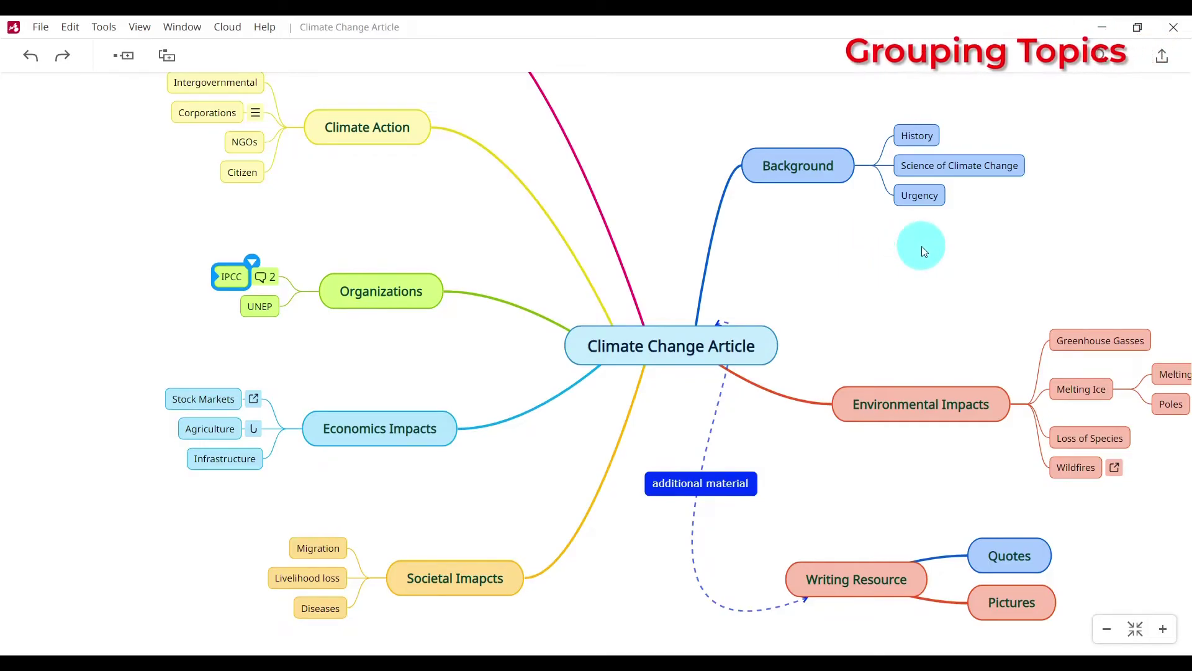
{"action": "scroll", "coordinate": [922, 247], "scroll_direction": "up", "scroll_amount": 5}
{"action": "scroll", "coordinate": [922, 249], "scroll_direction": "down", "scroll_amount": 5}
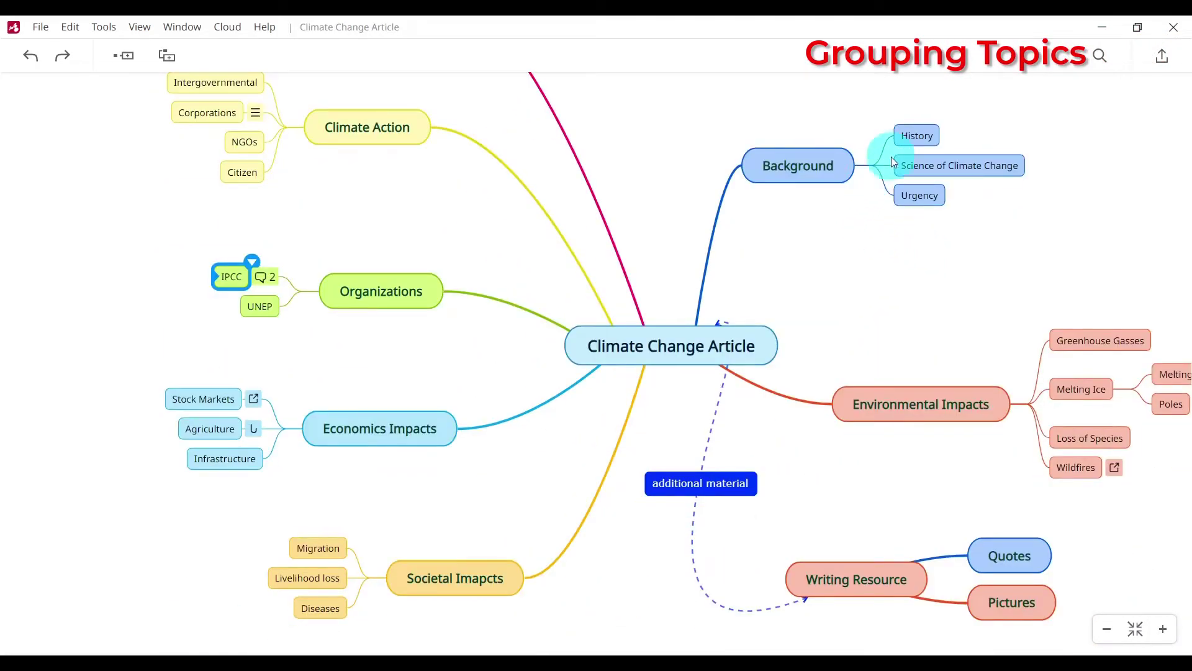
{"action": "left_click", "coordinate": [904, 138]}
{"action": "left_click", "coordinate": [700, 239]}
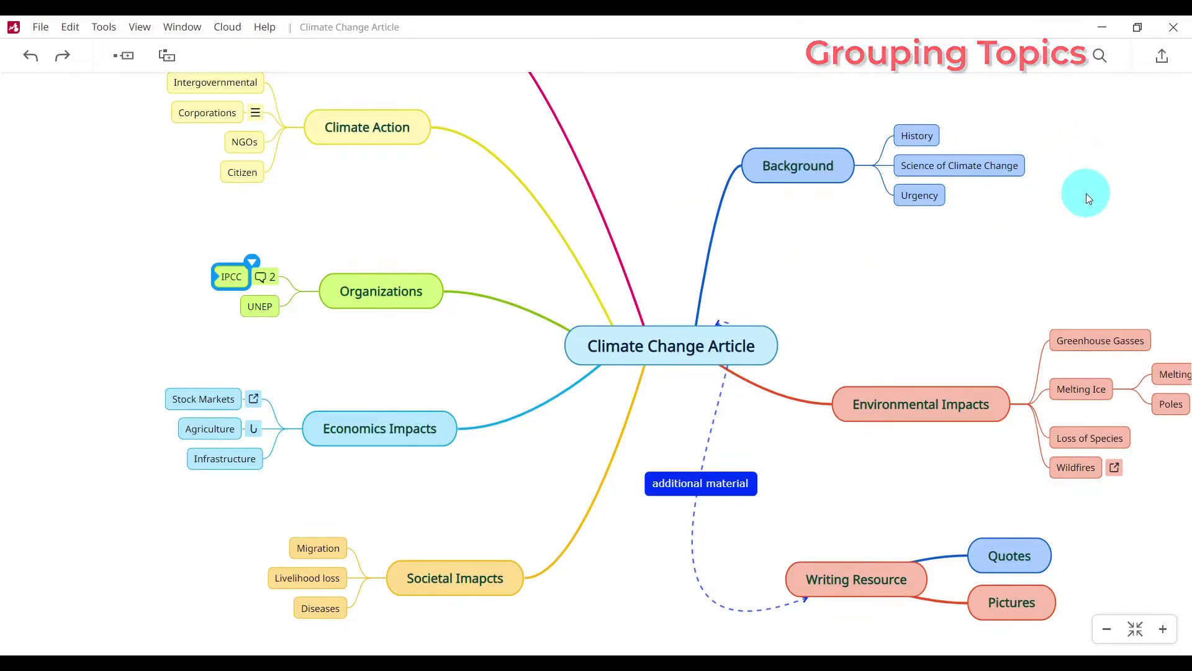
- Add a tapered boundary with a wavy outline around the Background branch
{"action": "left_click", "coordinate": [769, 177]}
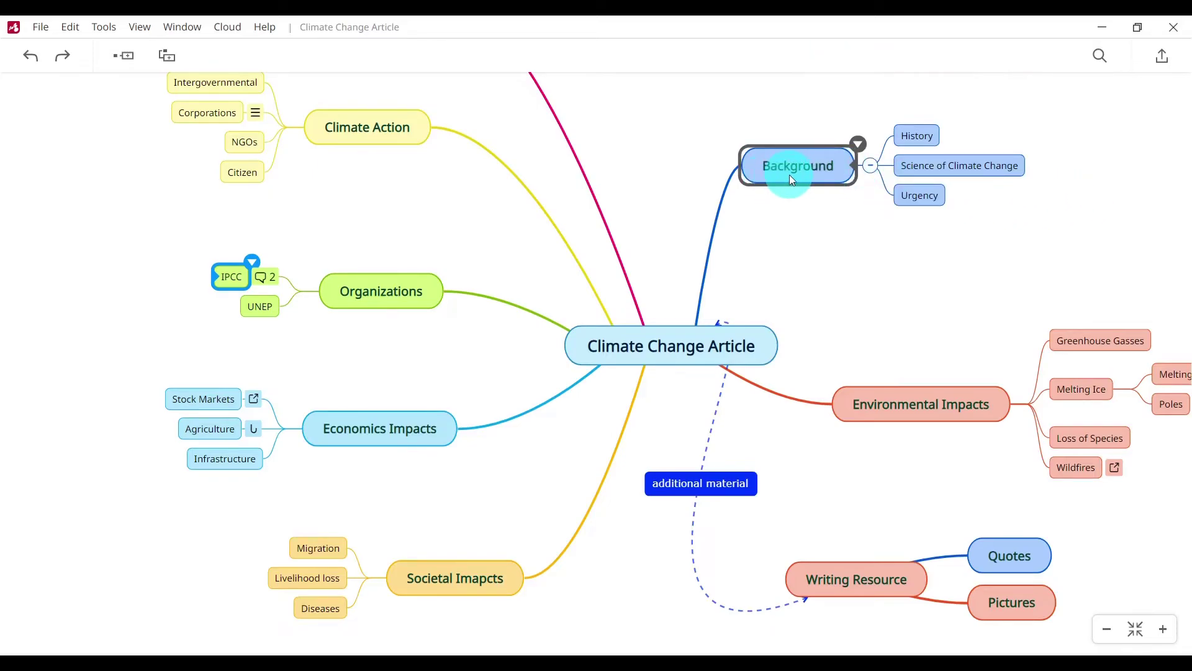
{"action": "left_click", "coordinate": [859, 149]}
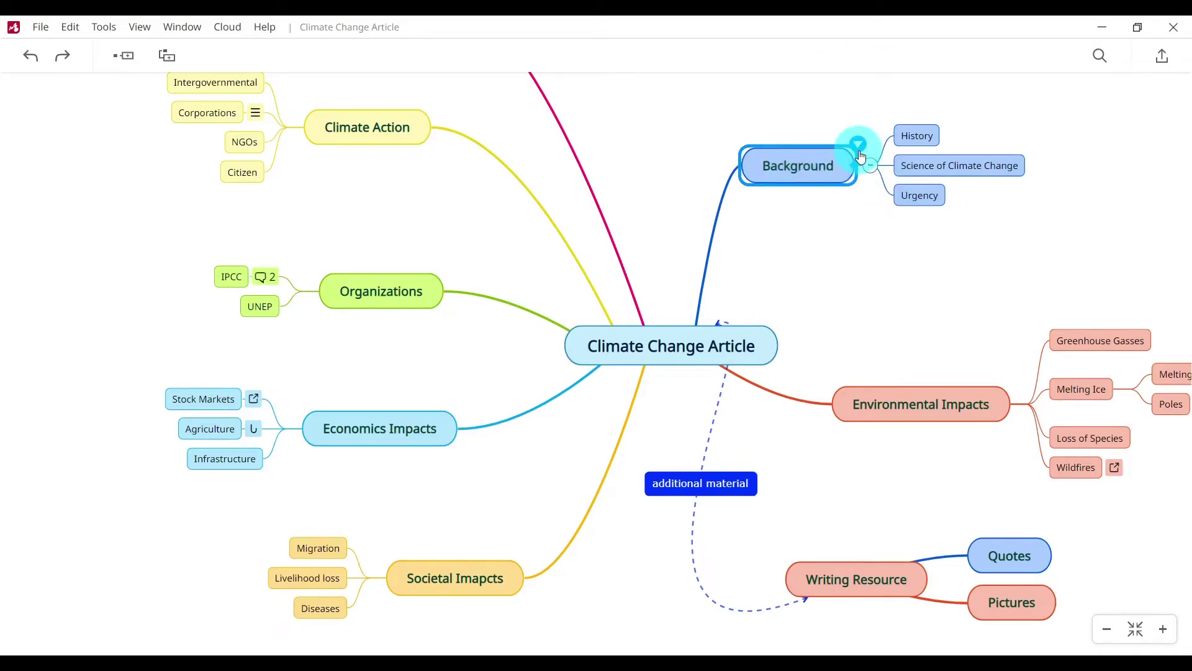
{"action": "left_click", "coordinate": [860, 151]}
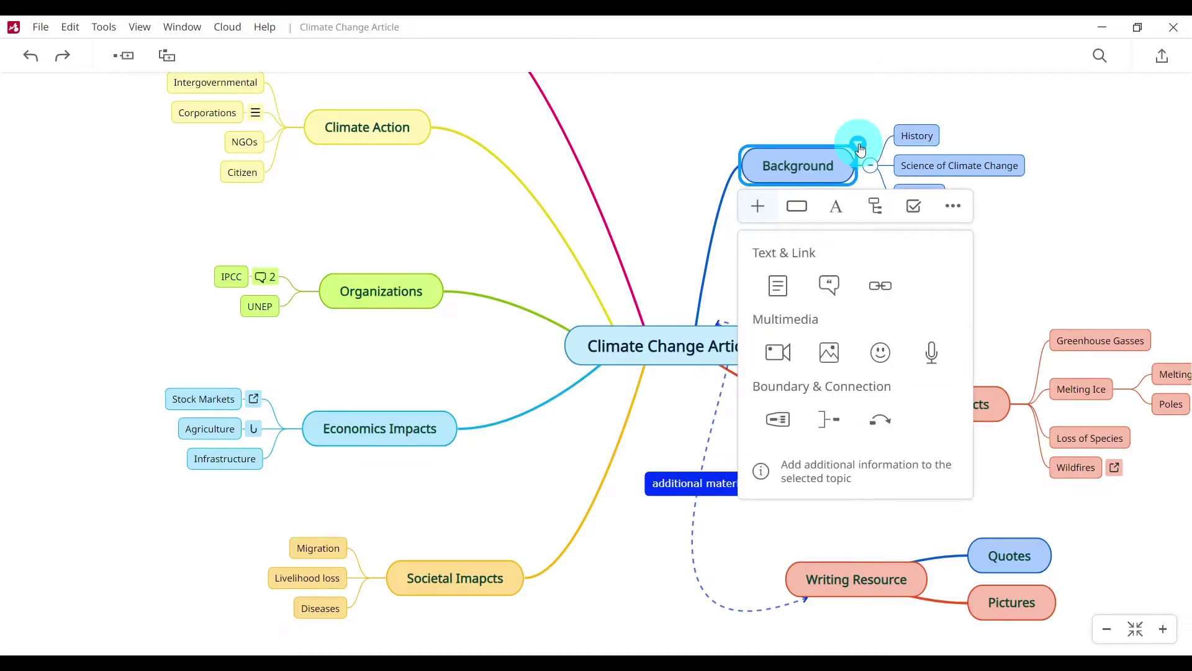
{"action": "left_click", "coordinate": [760, 213]}
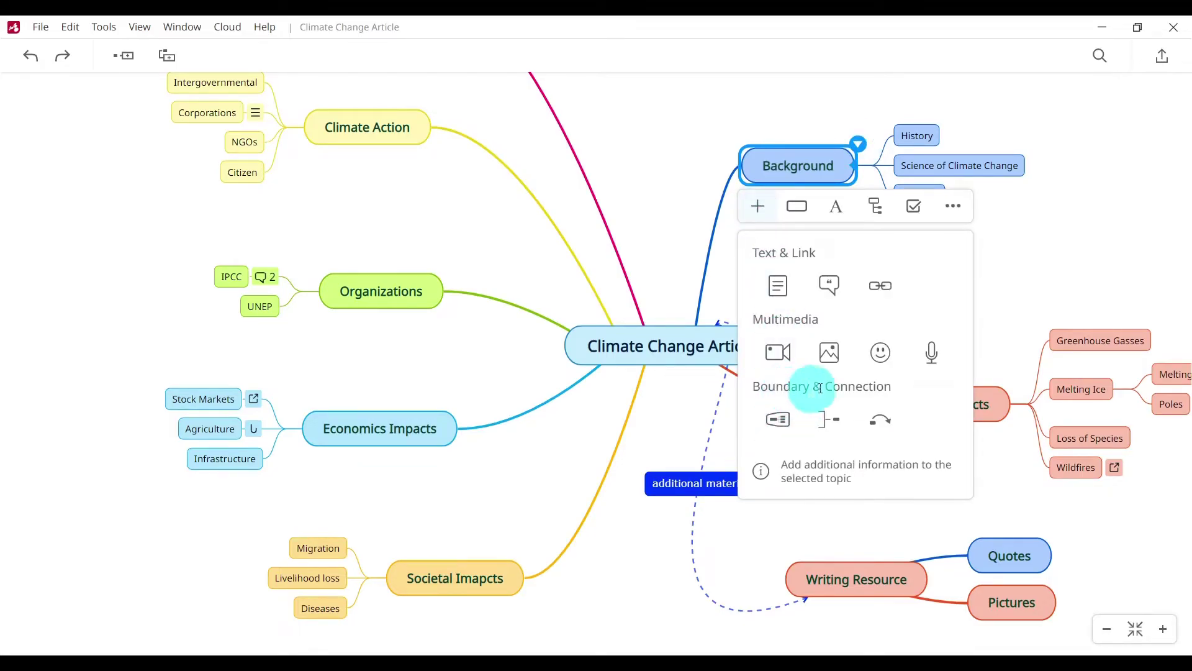
{"action": "left_click", "coordinate": [780, 428]}
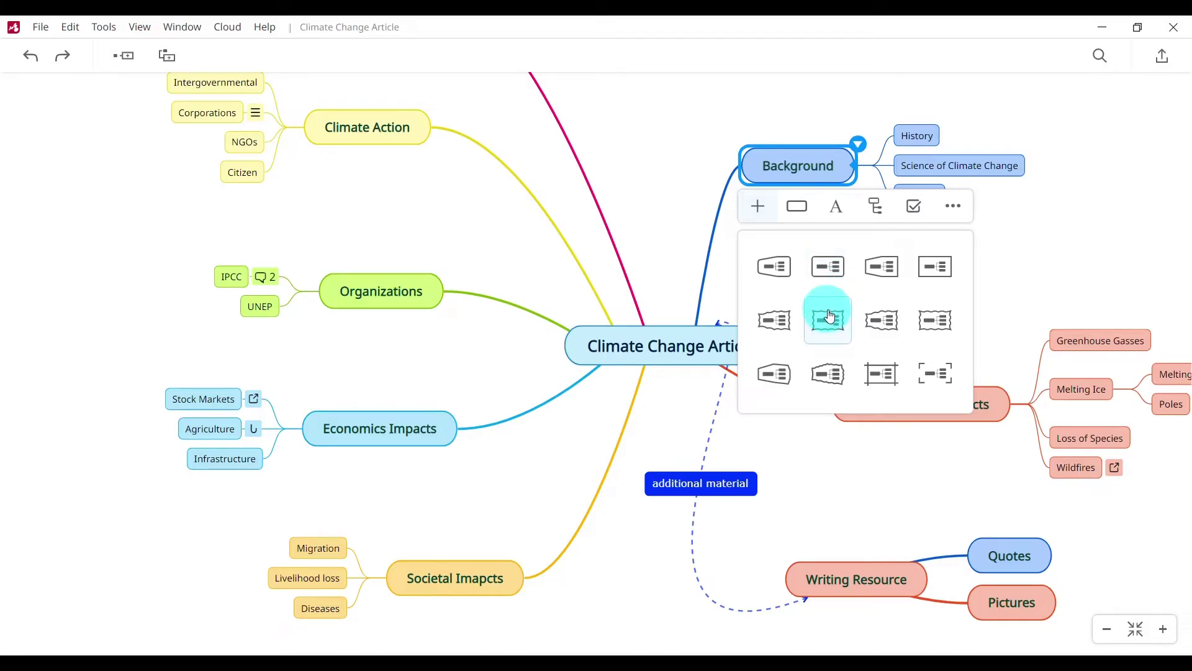
{"action": "left_click", "coordinate": [781, 328]}
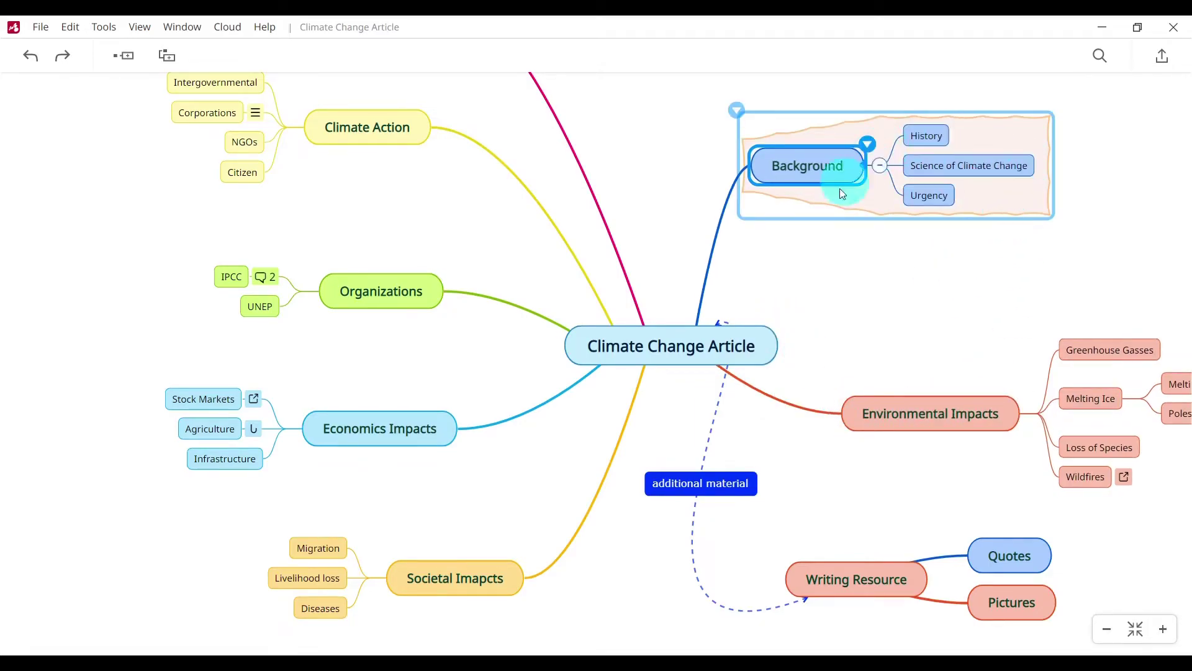
{"action": "left_click", "coordinate": [949, 136]}
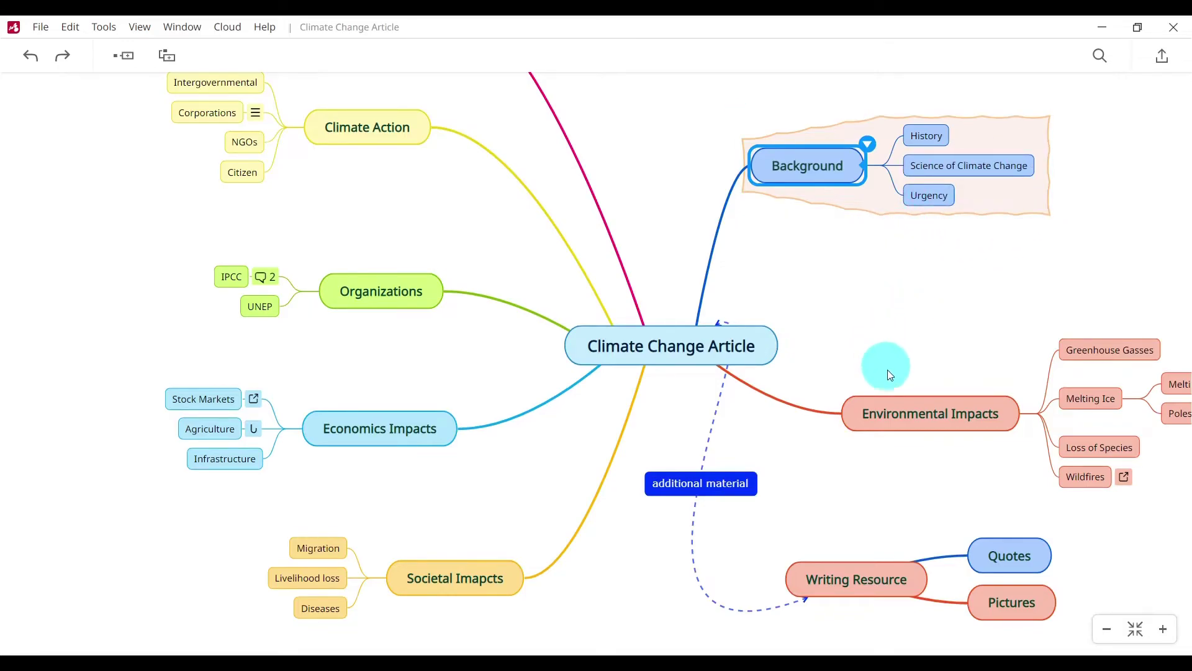
- Add a rectangular boundary with a wavy outline around the Environmental Impacts branch
{"action": "left_click", "coordinate": [906, 419]}
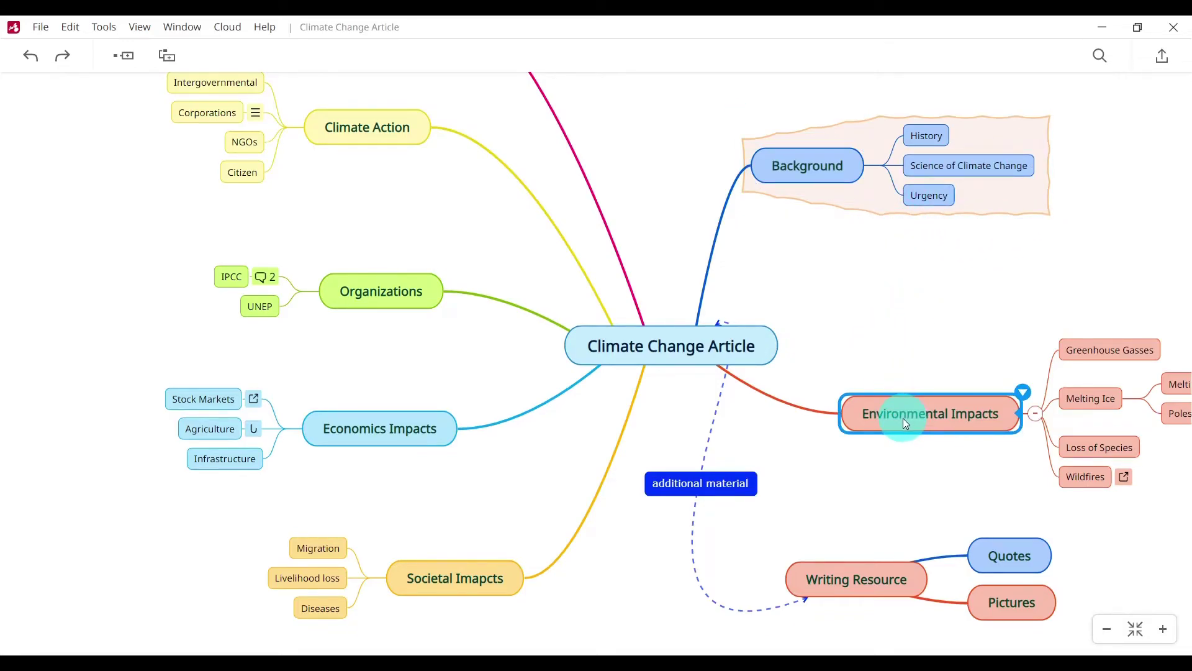
{"action": "left_click", "coordinate": [1023, 392]}
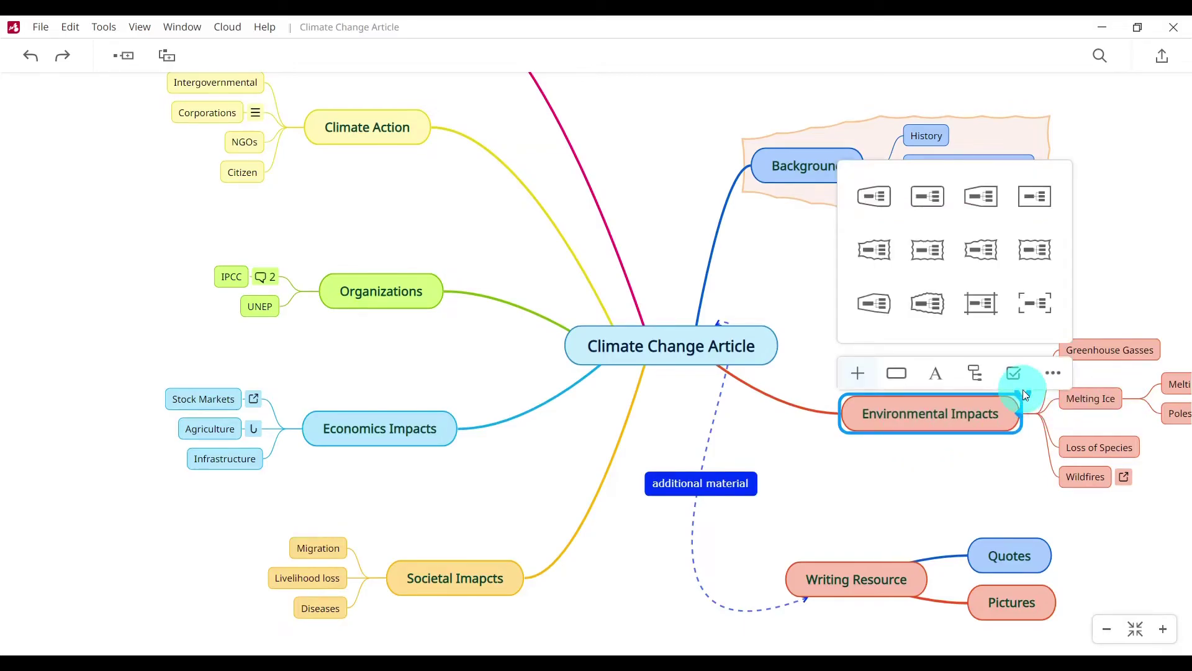
{"action": "left_click", "coordinate": [942, 264]}
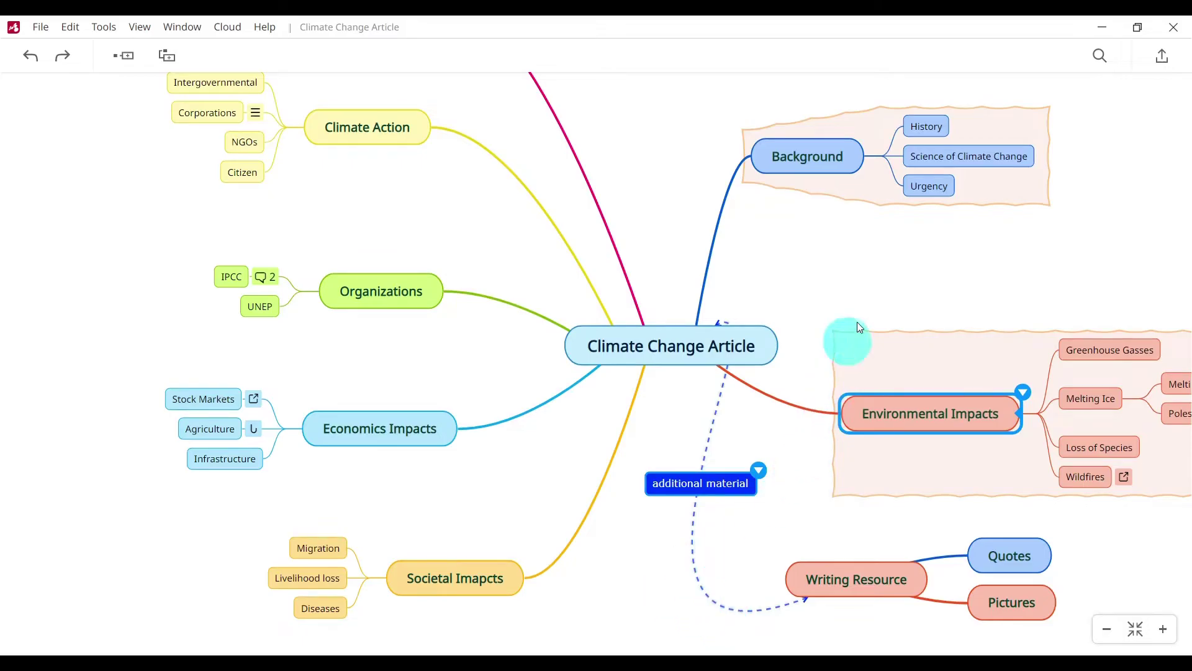
- Add a summary with a rounded bracket to the Environmental Impacts branch, keeping the label Summary
{"action": "left_click_drag", "start_coordinate": [863, 260], "coordinate": [598, 195]}
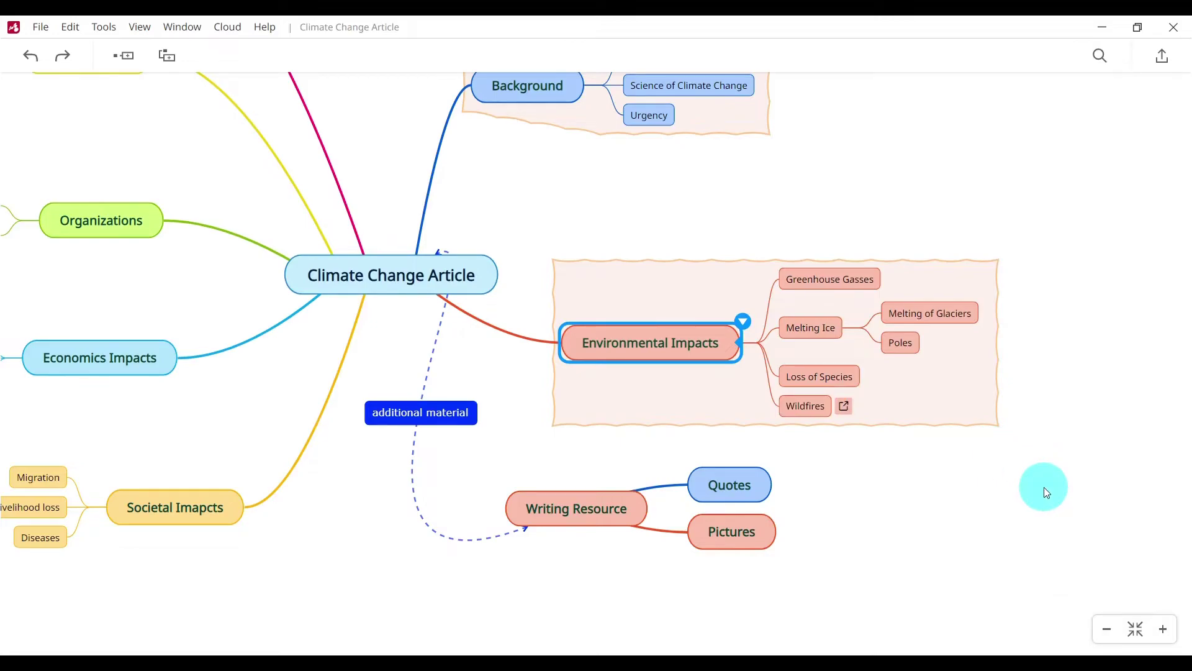
{"action": "left_click", "coordinate": [743, 322]}
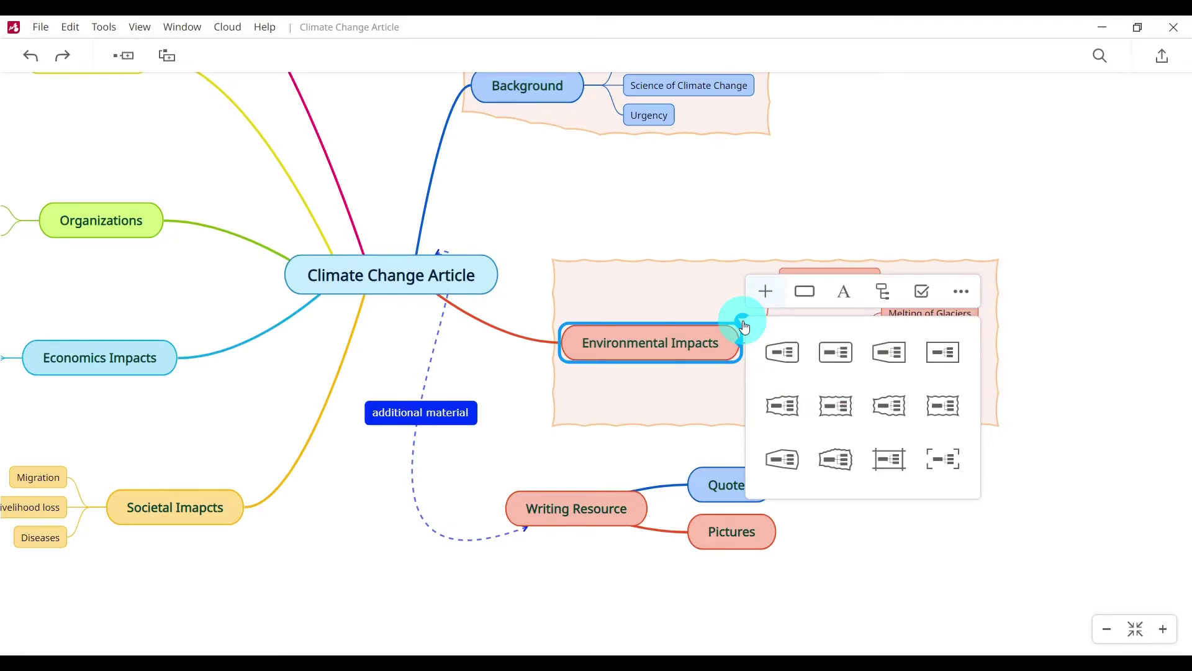
{"action": "left_click", "coordinate": [768, 292]}
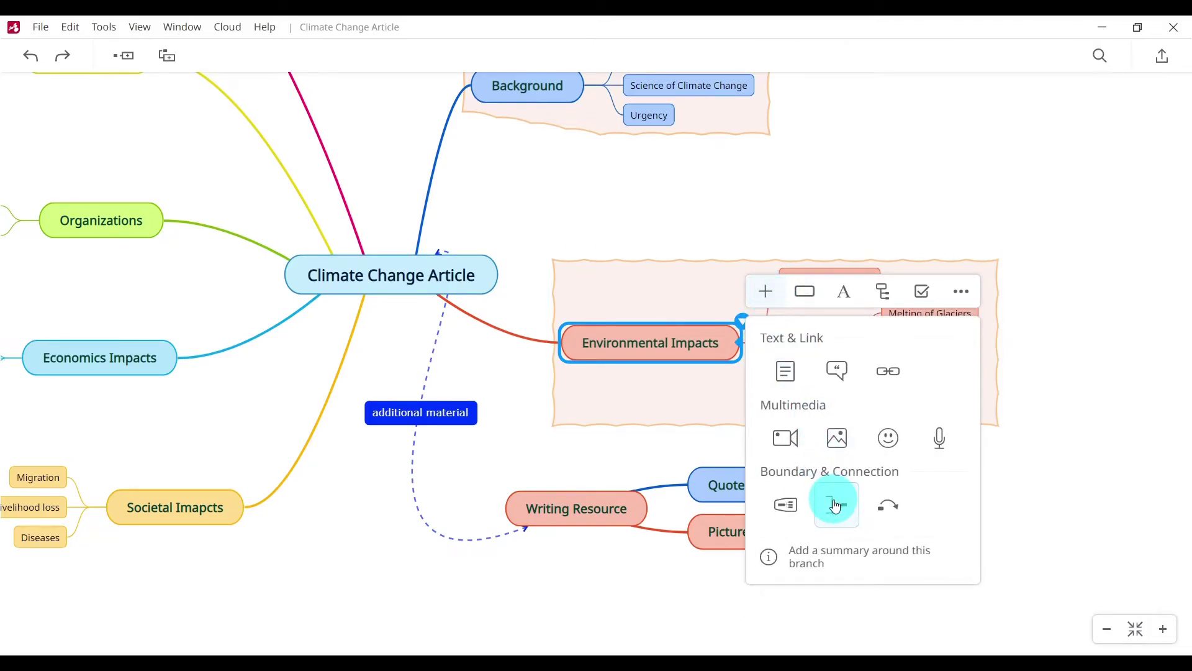
{"action": "left_click", "coordinate": [837, 507]}
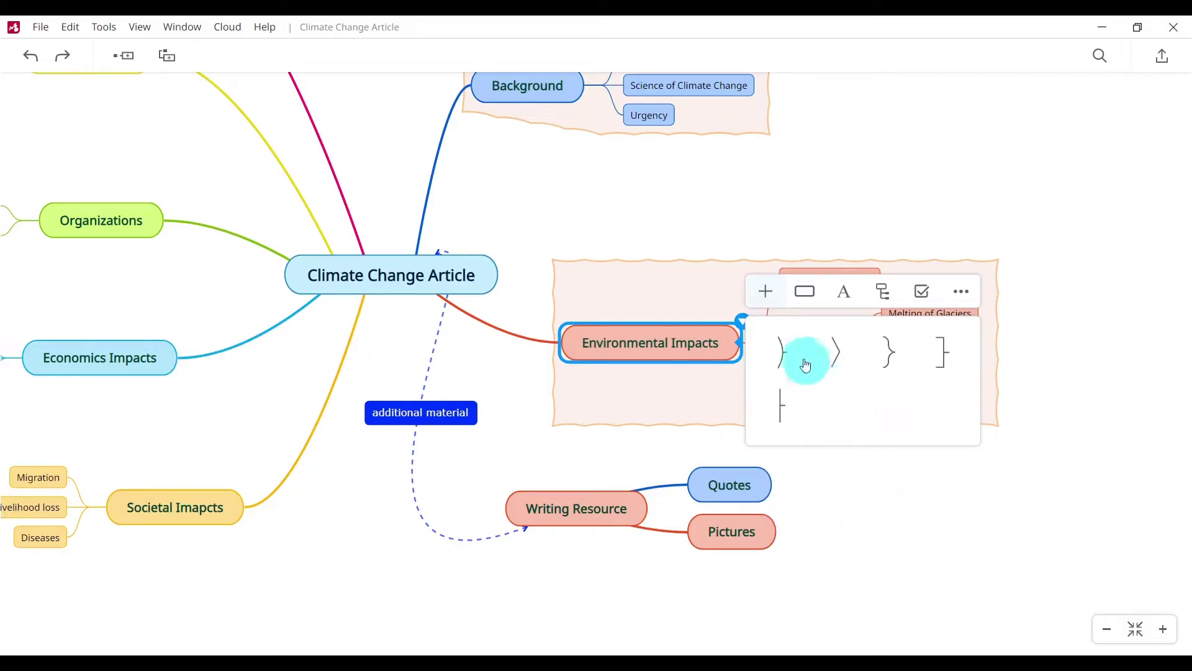
{"action": "left_click", "coordinate": [785, 349]}
{"action": "double_click", "coordinate": [1078, 341]}
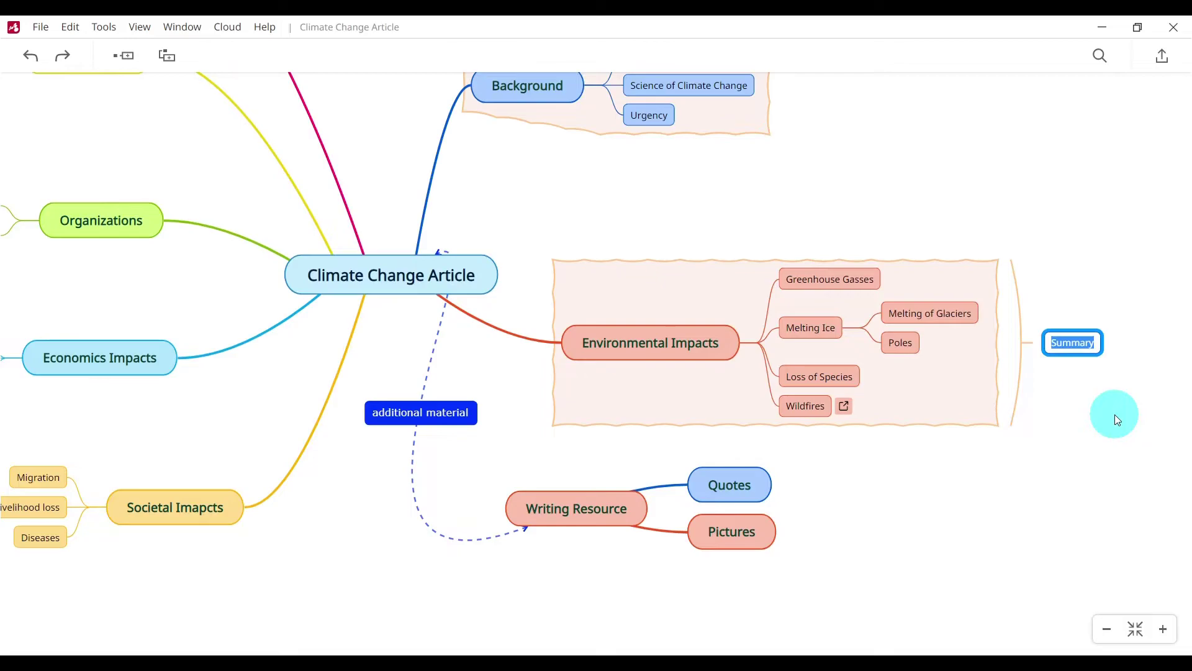
- Fit the whole diagram in view
{"action": "right_click", "coordinate": [1012, 435]}
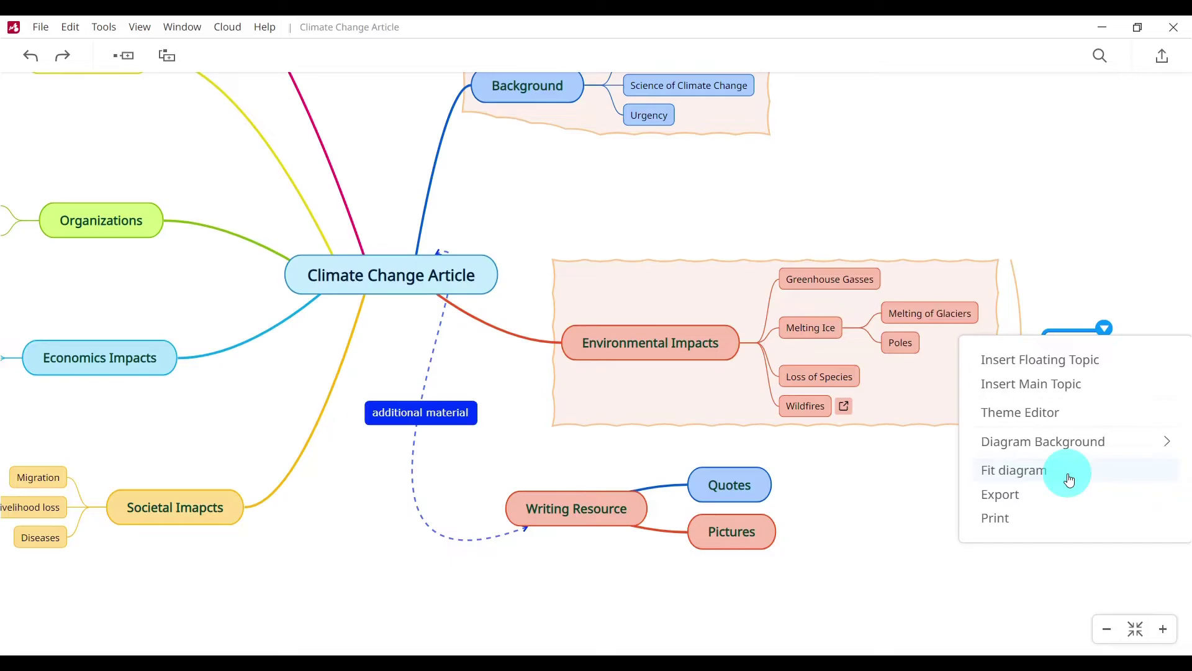
{"action": "left_click", "coordinate": [1069, 480]}
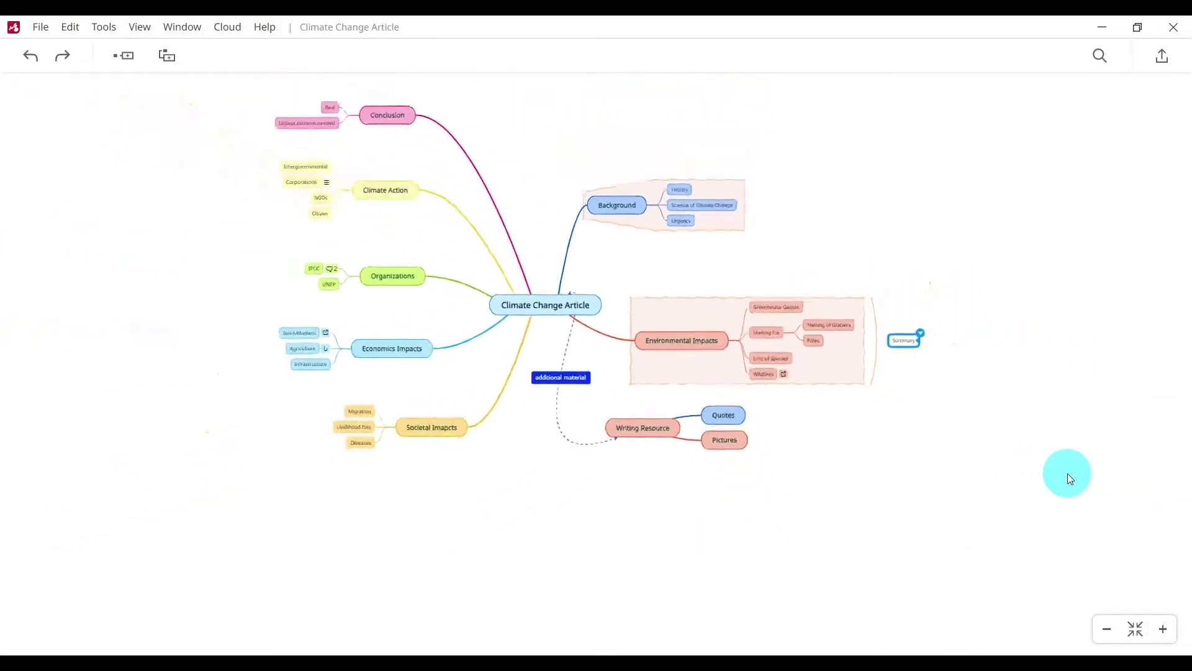
{"action": "left_click", "coordinate": [738, 196]}
{"action": "left_click", "coordinate": [751, 196]}
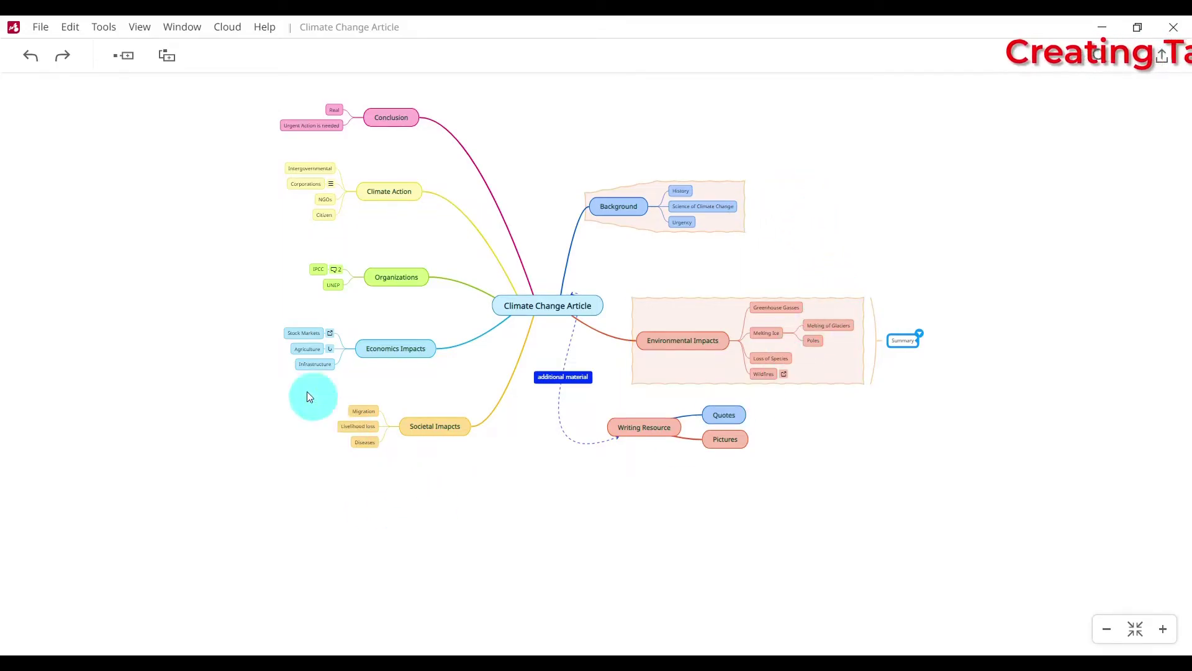
{"action": "left_click_drag", "start_coordinate": [189, 301], "coordinate": [210, 373]}
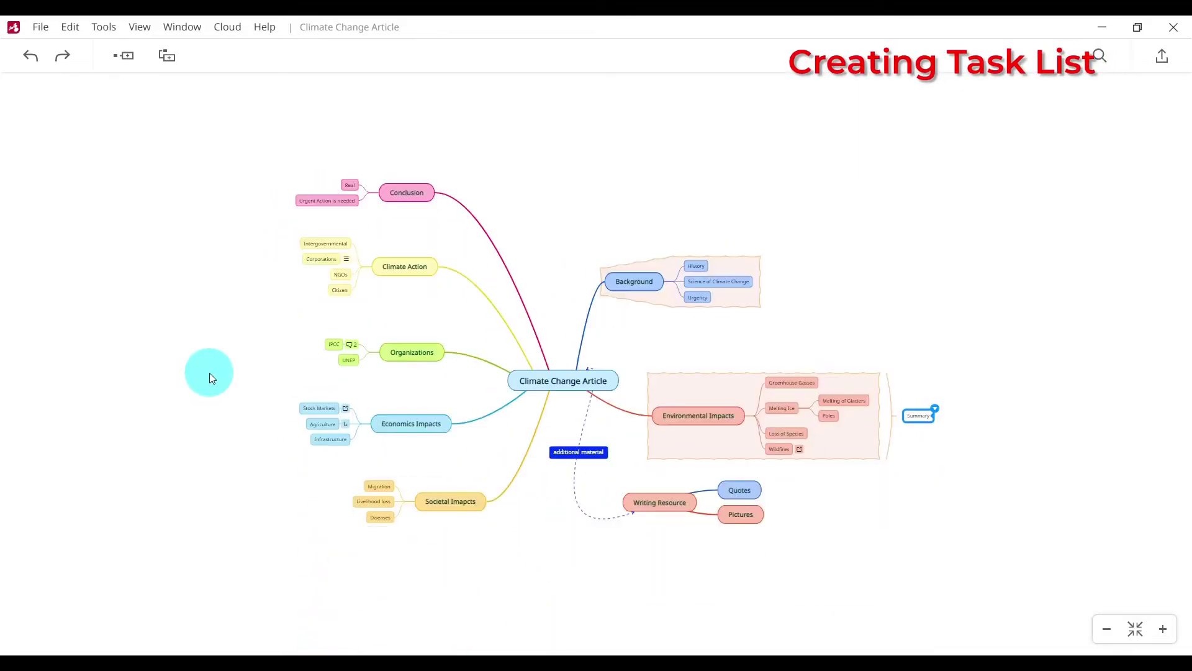
- Set the Climate Action subtopics Intergovernmental, Corporations, NGOs and Citizen as tasks together
{"action": "scroll", "coordinate": [210, 372], "scroll_direction": "up", "scroll_amount": 2}
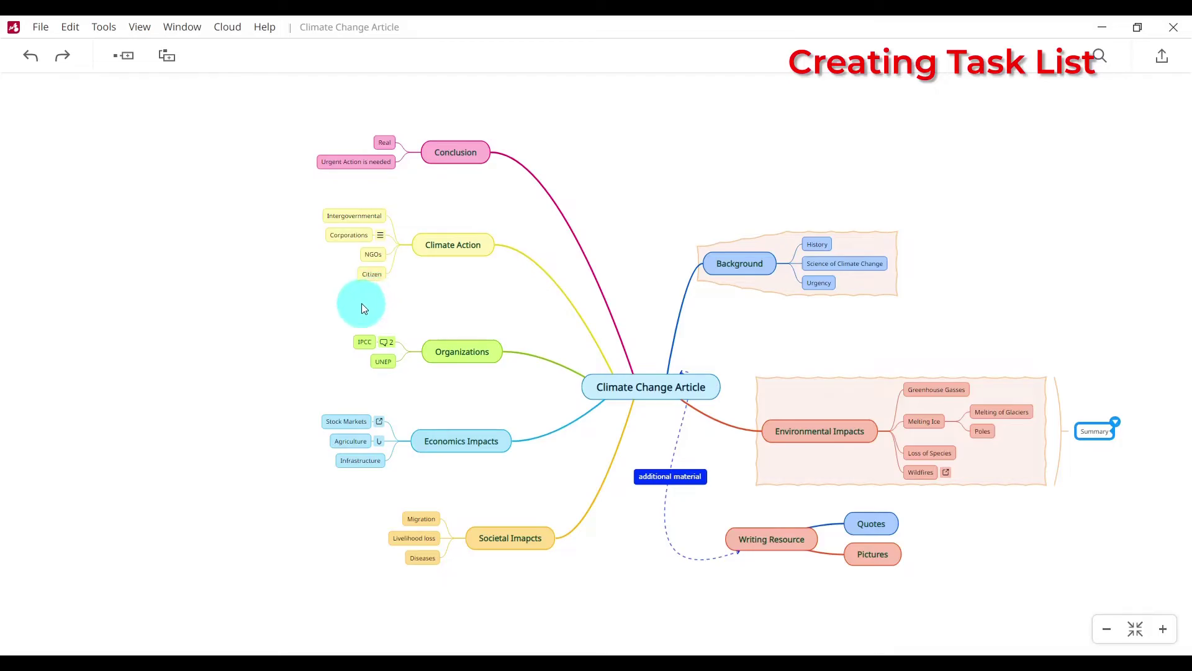
{"action": "scroll", "coordinate": [296, 273], "scroll_direction": "up", "scroll_amount": 2}
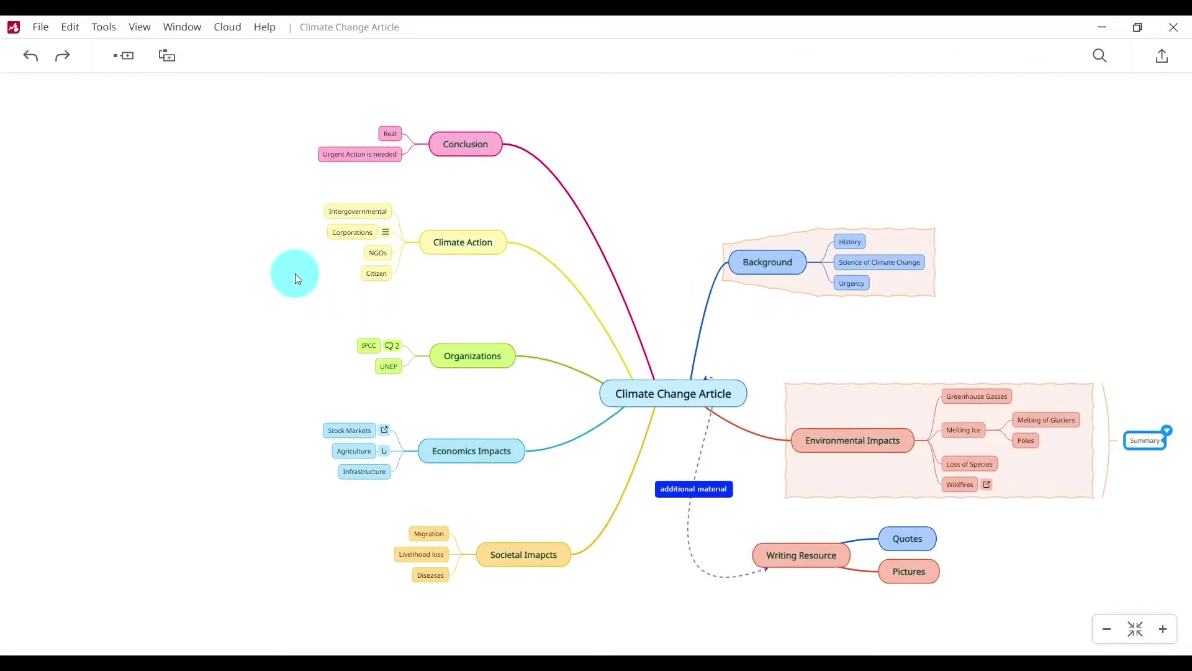
{"action": "scroll", "coordinate": [295, 273], "scroll_direction": "up", "scroll_amount": 1}
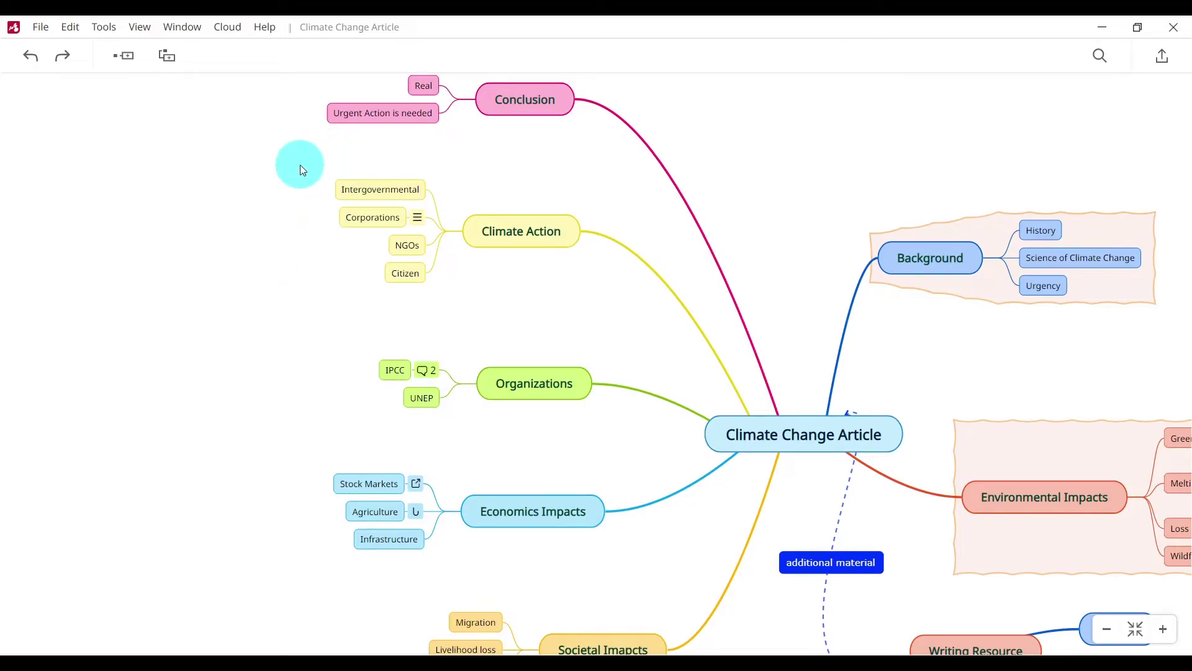
{"action": "left_click_drag", "start_coordinate": [301, 167], "coordinate": [445, 308]}
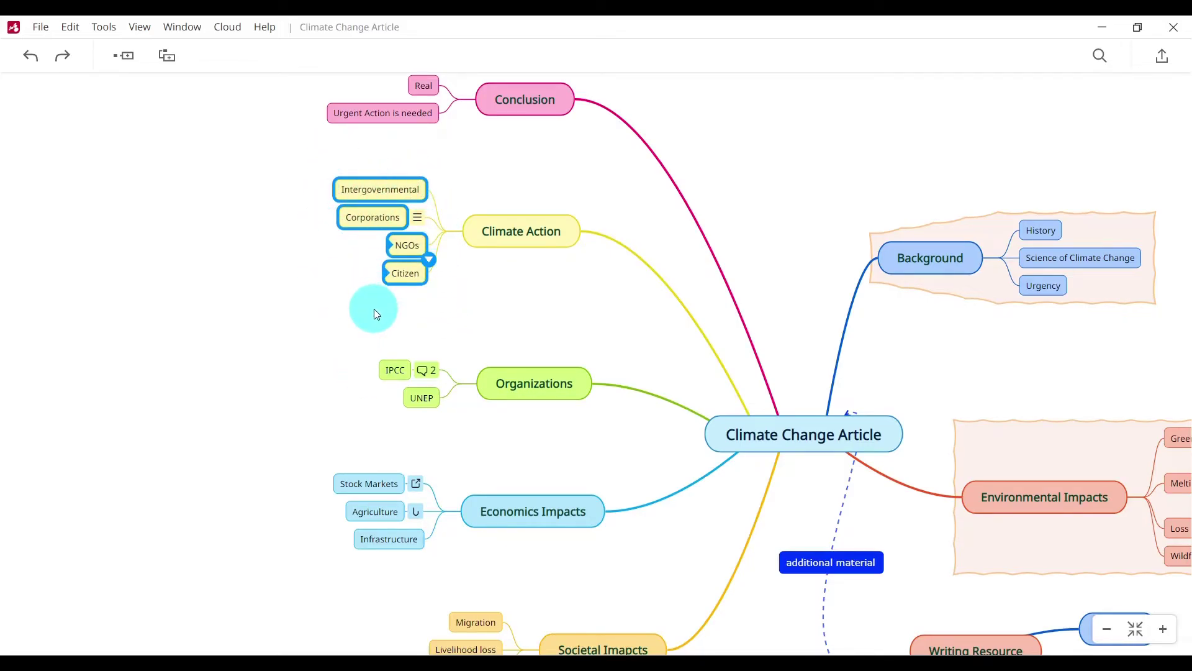
{"action": "left_click", "coordinate": [433, 266]}
{"action": "left_click", "coordinate": [647, 235]}
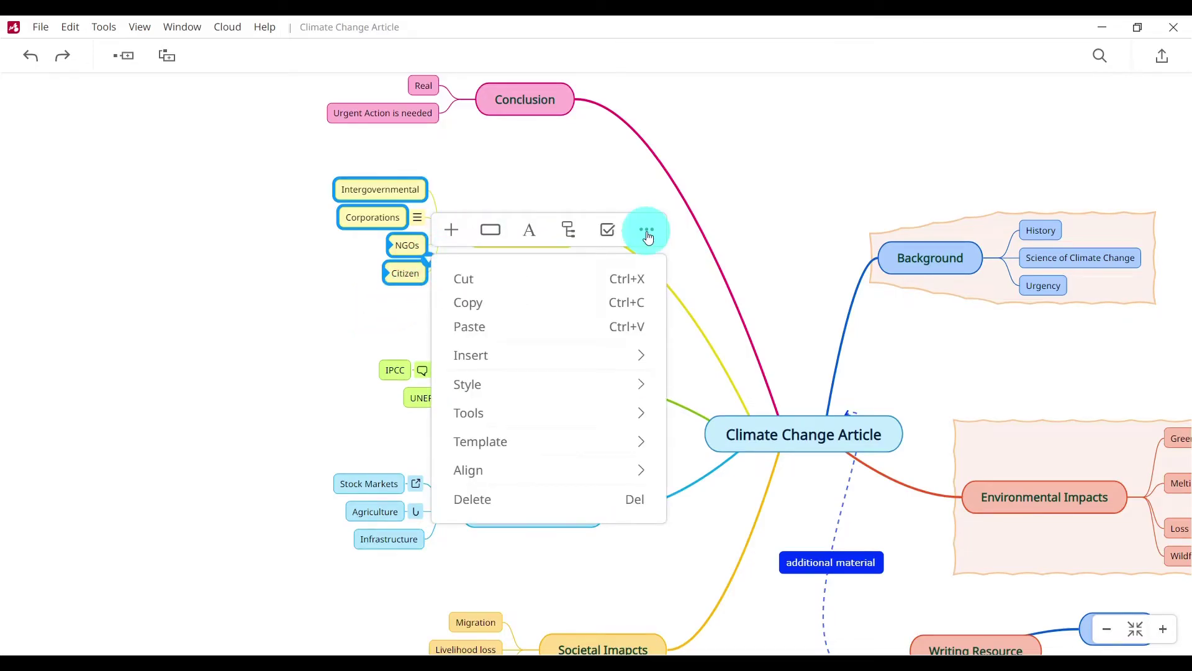
{"action": "left_click", "coordinate": [488, 411]}
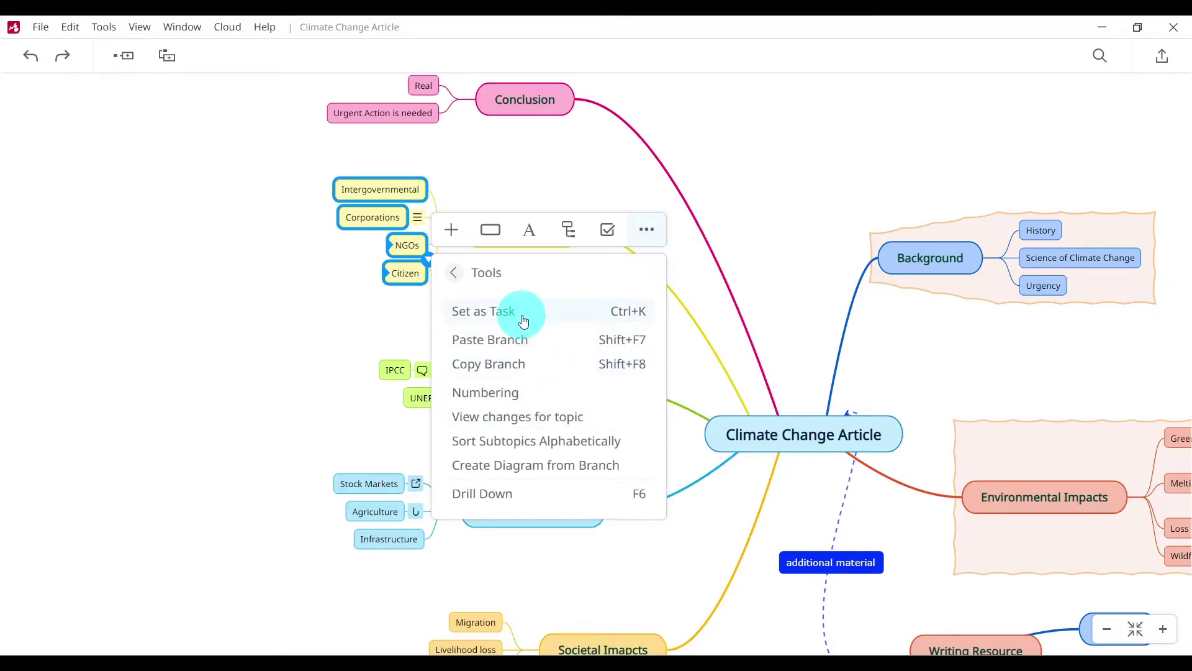
{"action": "left_click", "coordinate": [523, 321]}
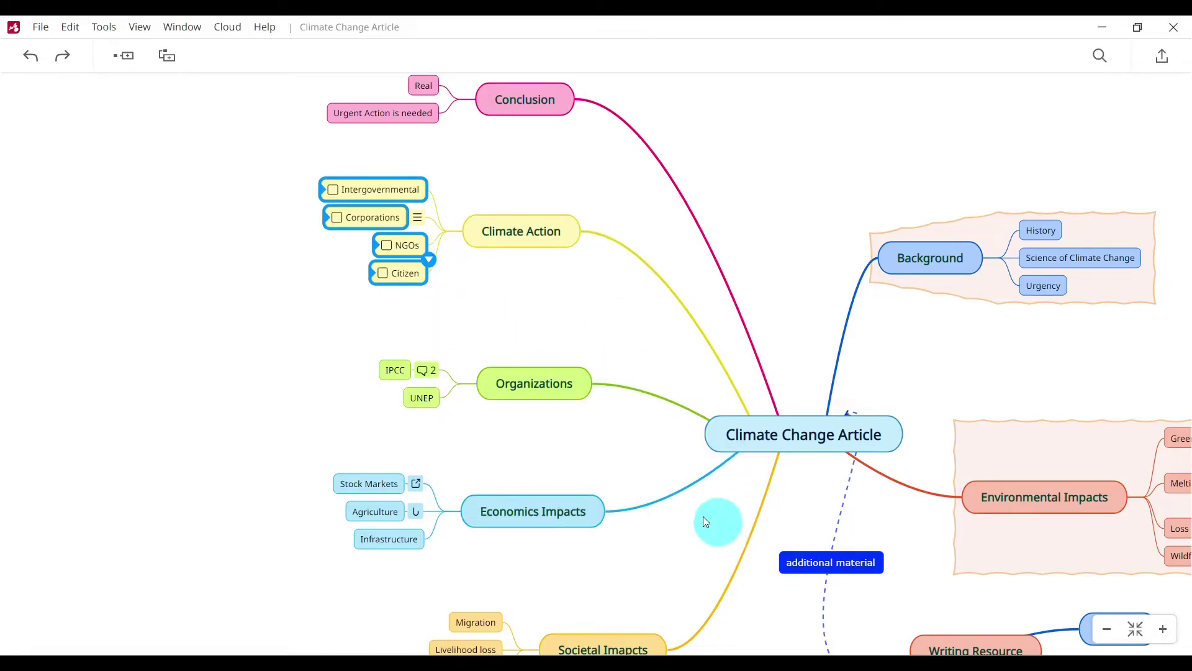
{"action": "left_click", "coordinate": [234, 364]}
{"action": "left_click", "coordinate": [336, 191]}
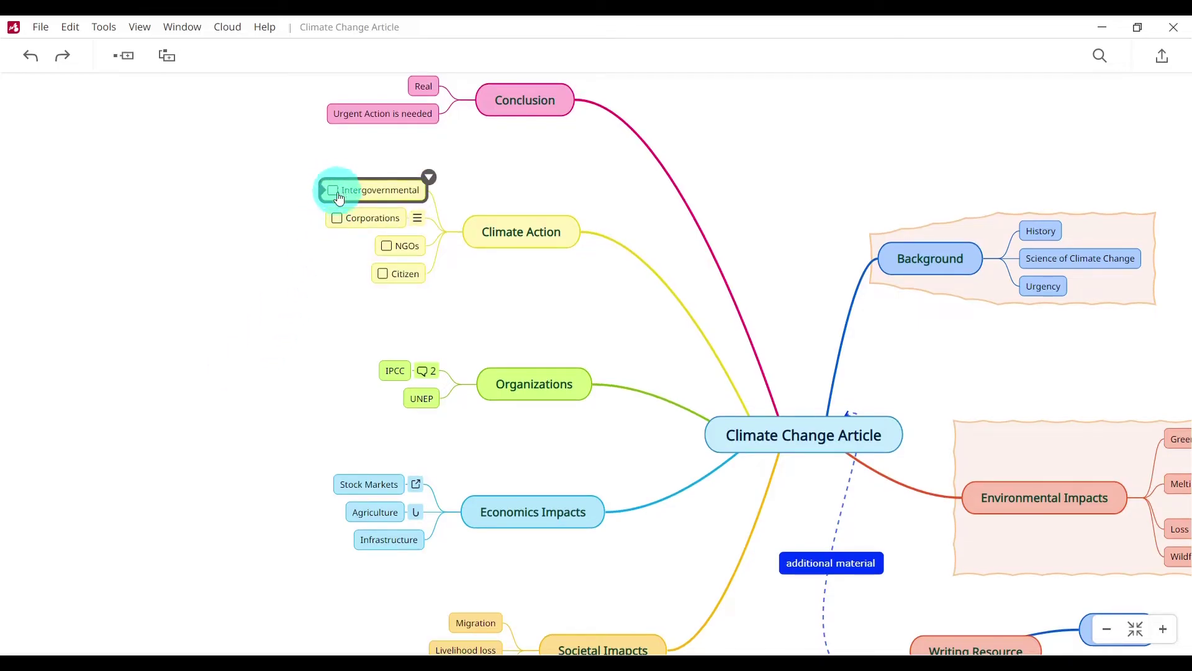
{"action": "left_click", "coordinate": [390, 271]}
{"action": "left_click", "coordinate": [382, 289]}
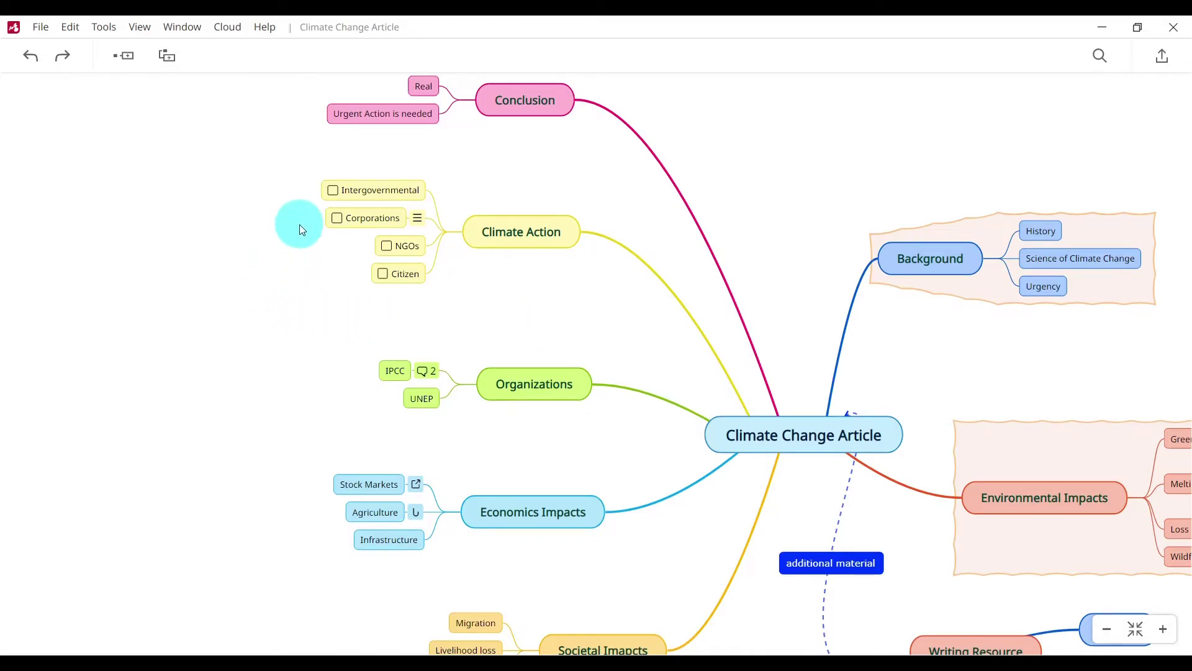
- Mark the Intergovernmental and Corporations tasks as completed and undo both completions
{"action": "left_click", "coordinate": [333, 194]}
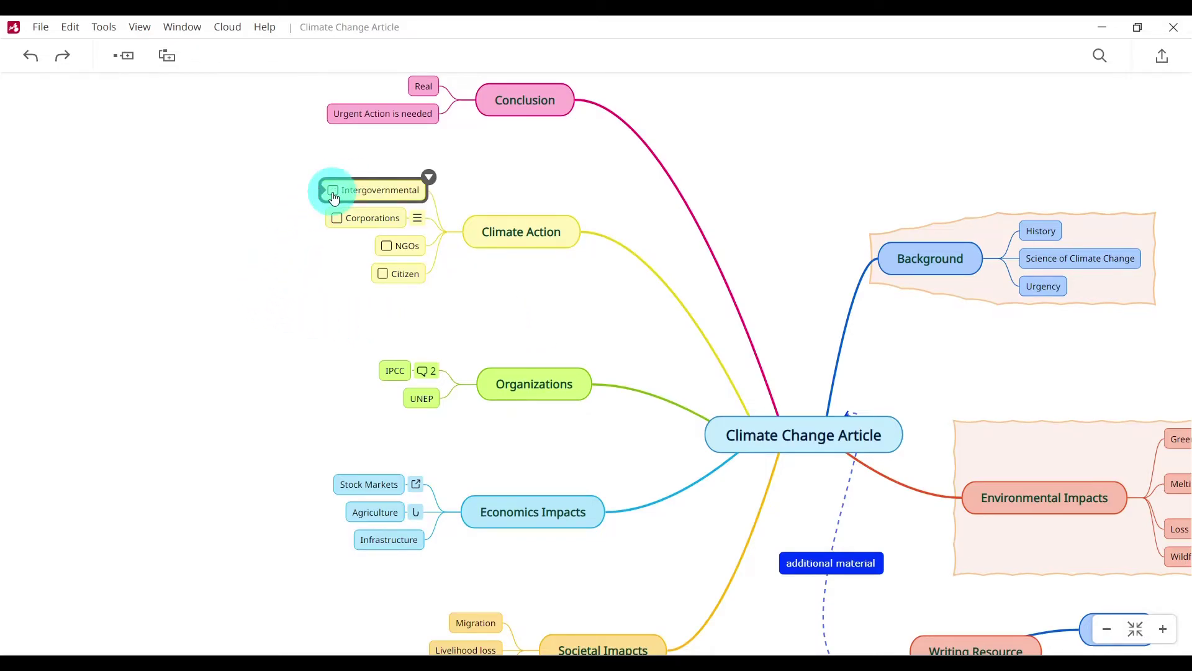
{"action": "key", "text": "Delete"}
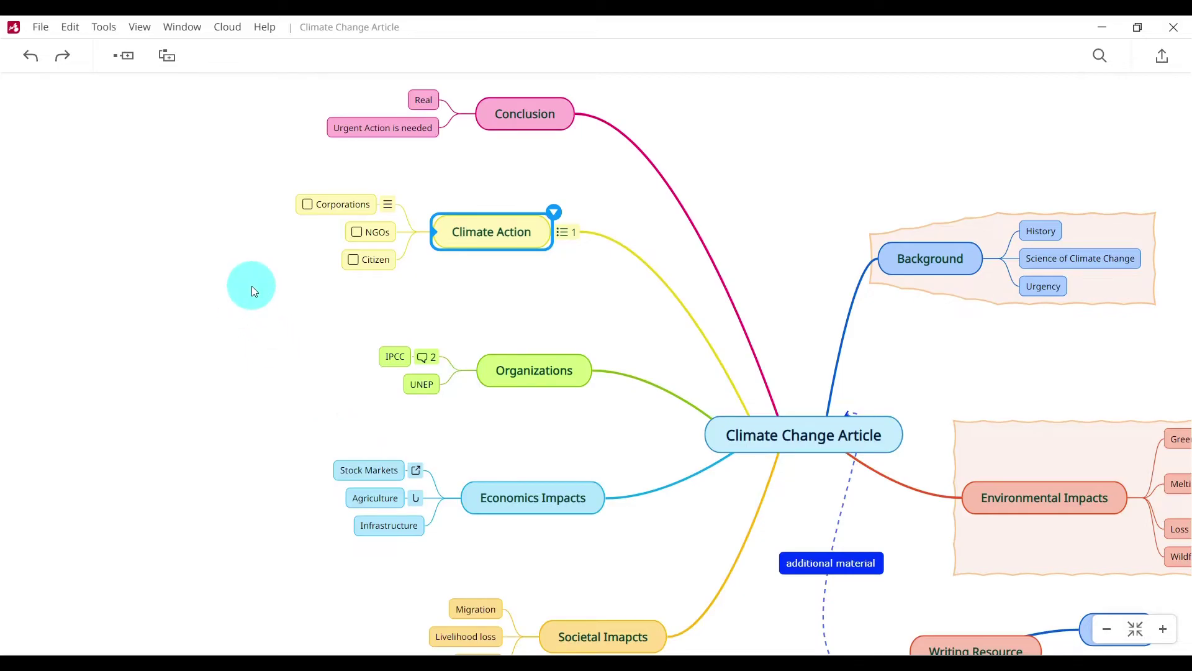
{"action": "left_click", "coordinate": [303, 205]}
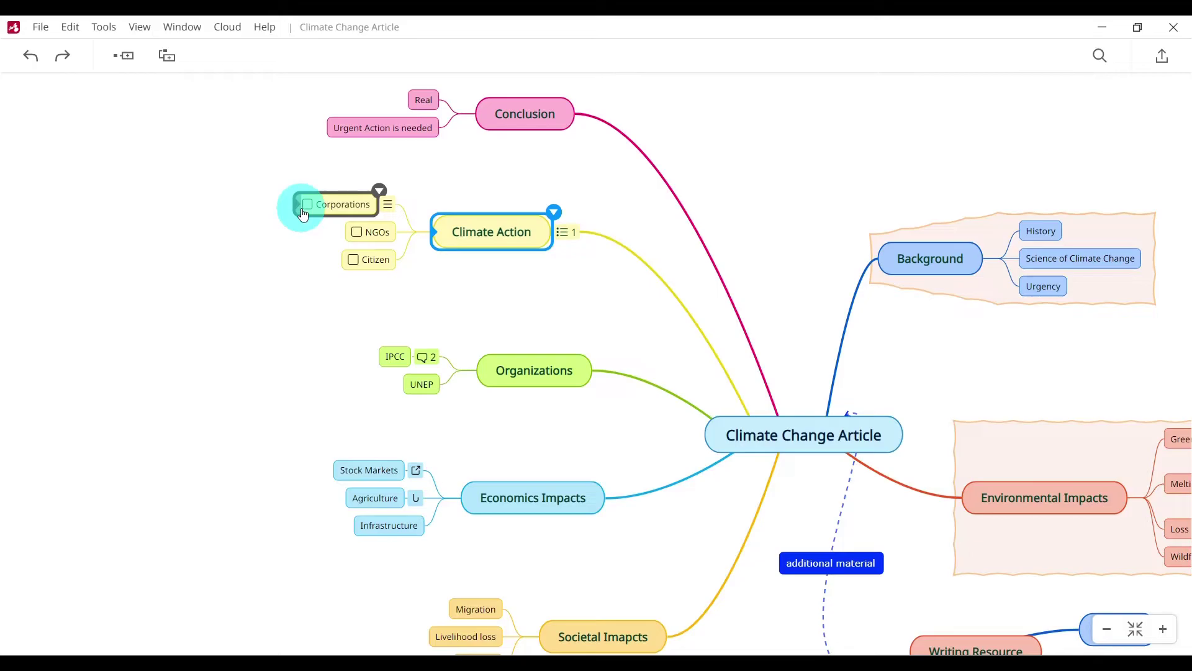
{"action": "key", "text": "Delete"}
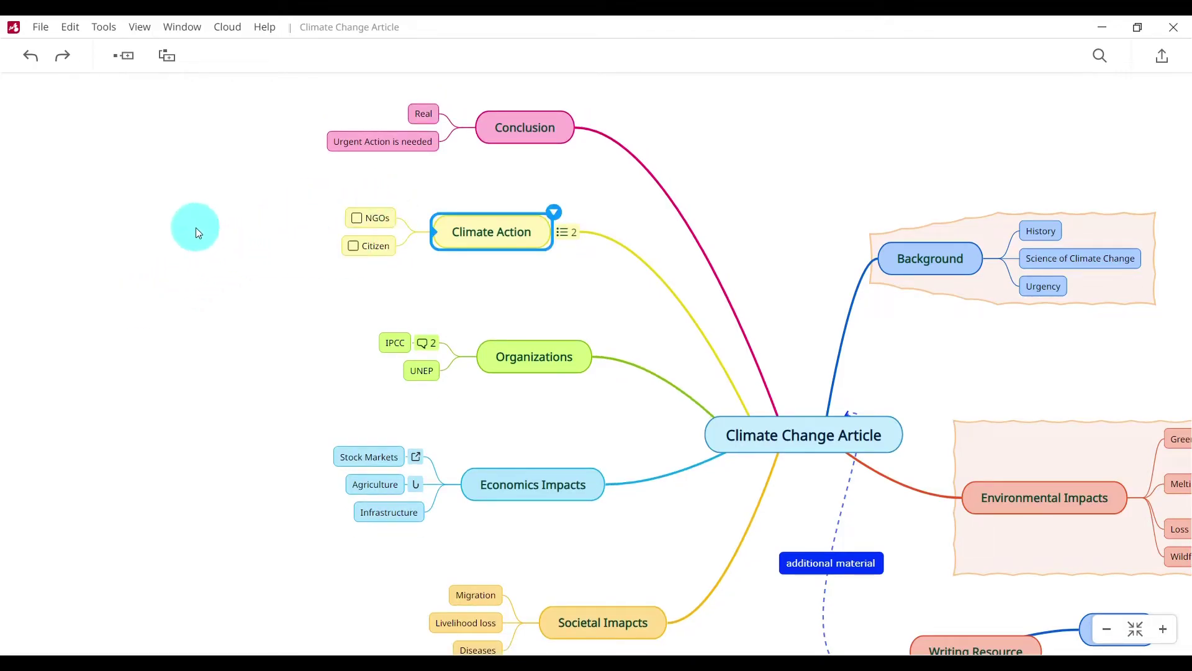
{"action": "left_click", "coordinate": [31, 61]}
{"action": "left_click", "coordinate": [34, 70]}
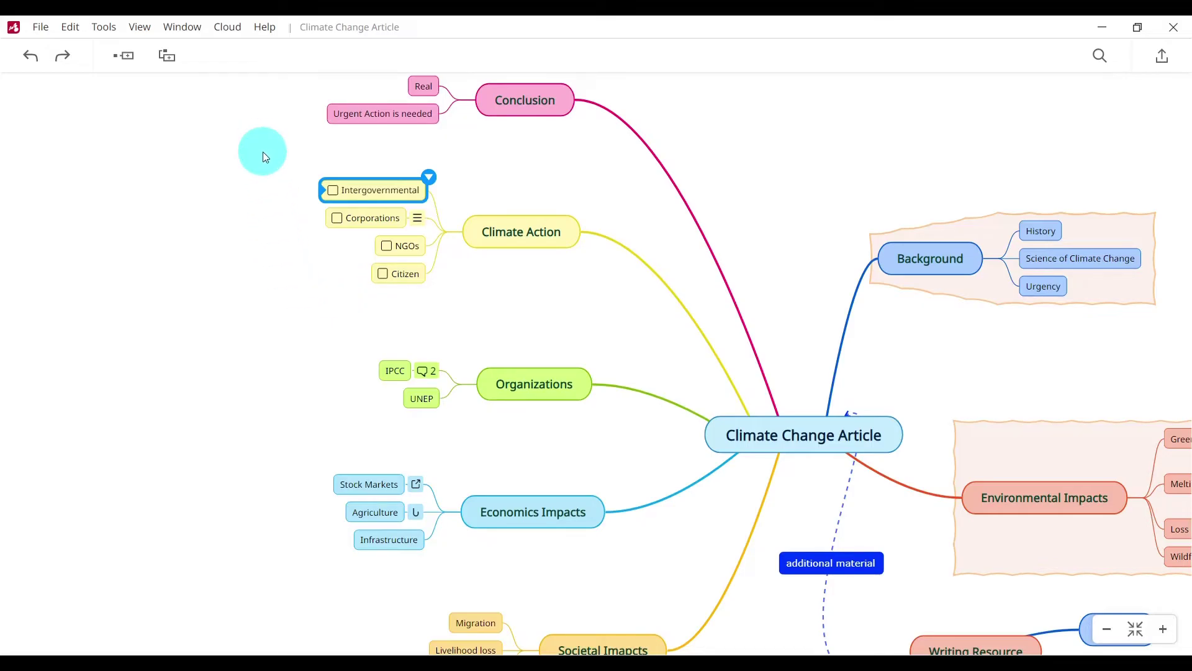
- Remove the task setting from the Climate Action subtopics Intergovernmental, Corporations, NGOs and Citizen together
{"action": "left_click_drag", "start_coordinate": [270, 149], "coordinate": [445, 317]}
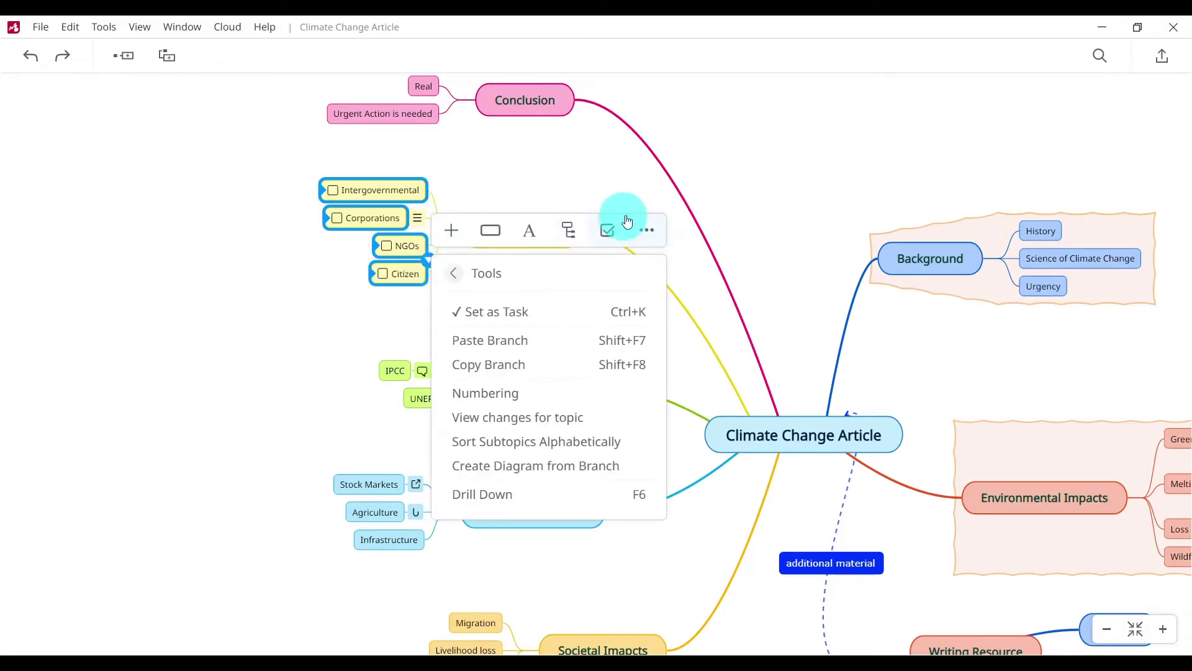
{"action": "left_click", "coordinate": [648, 238]}
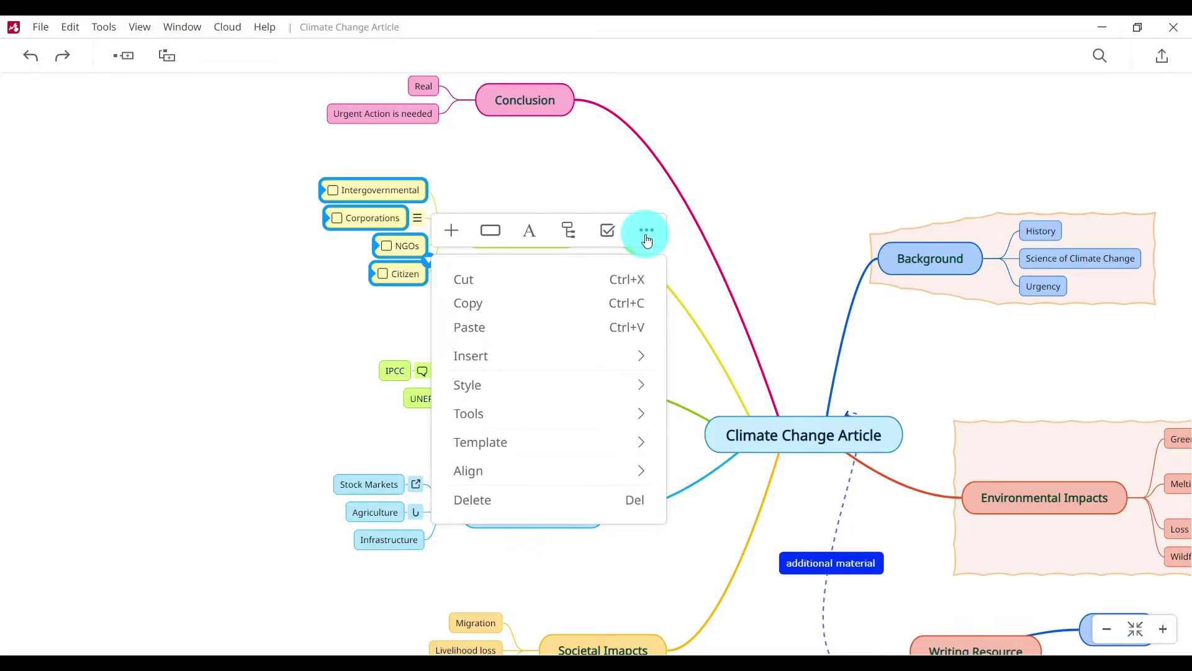
{"action": "left_click", "coordinate": [535, 413]}
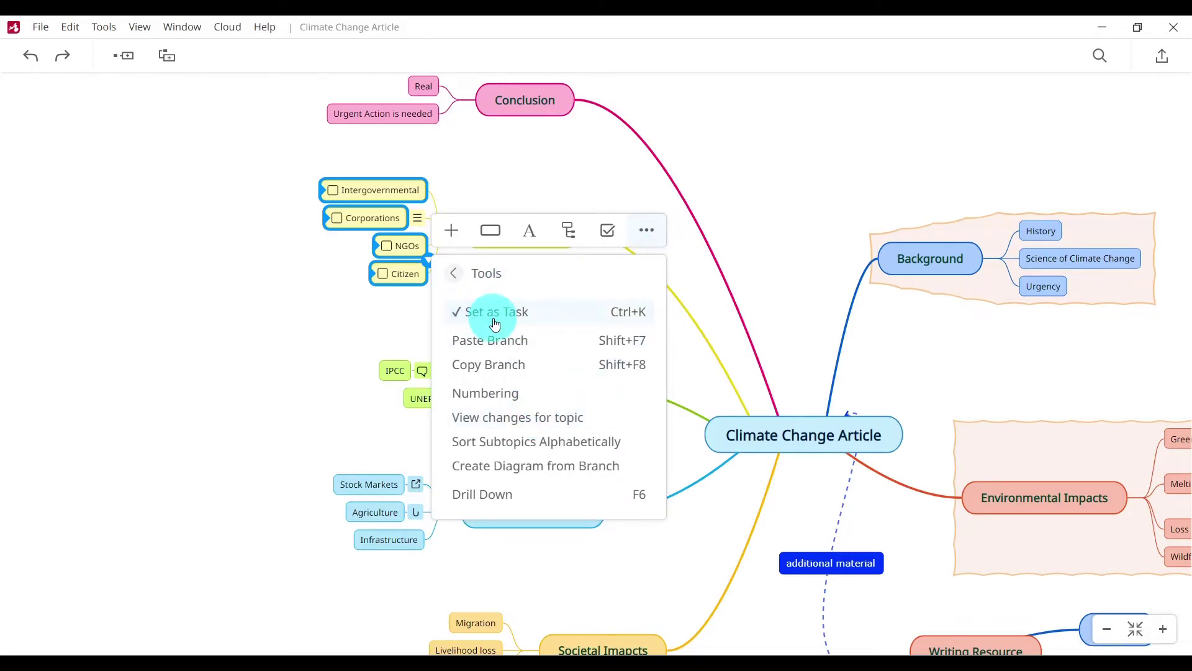
{"action": "left_click", "coordinate": [495, 314]}
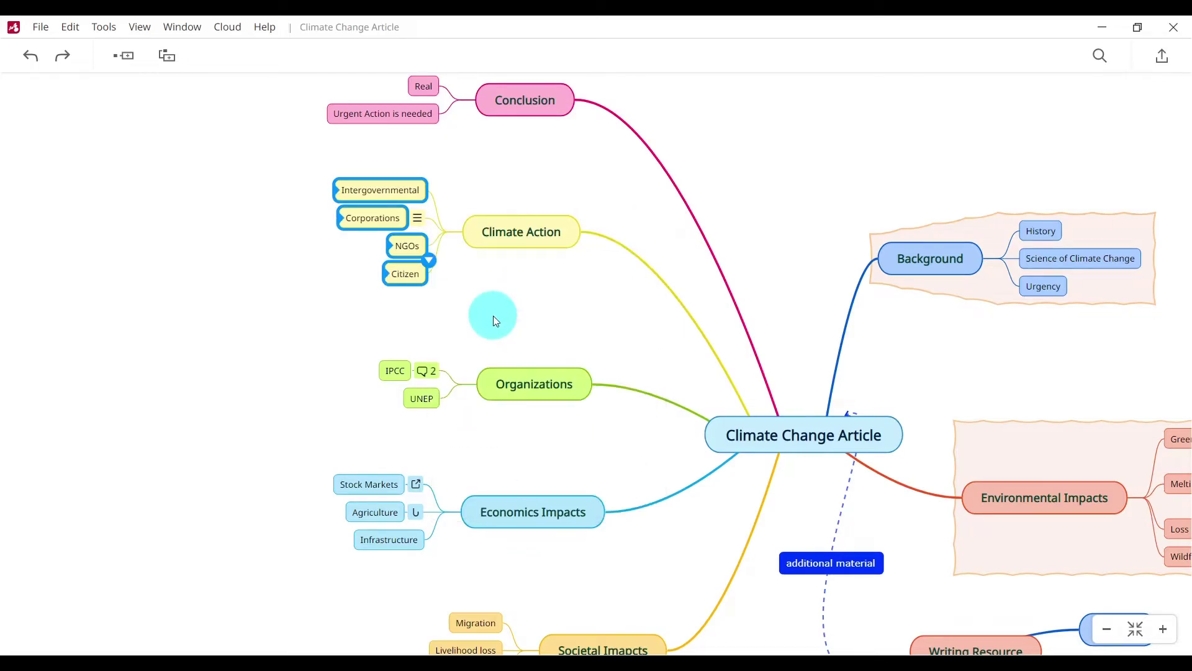
{"action": "left_click", "coordinate": [242, 324]}
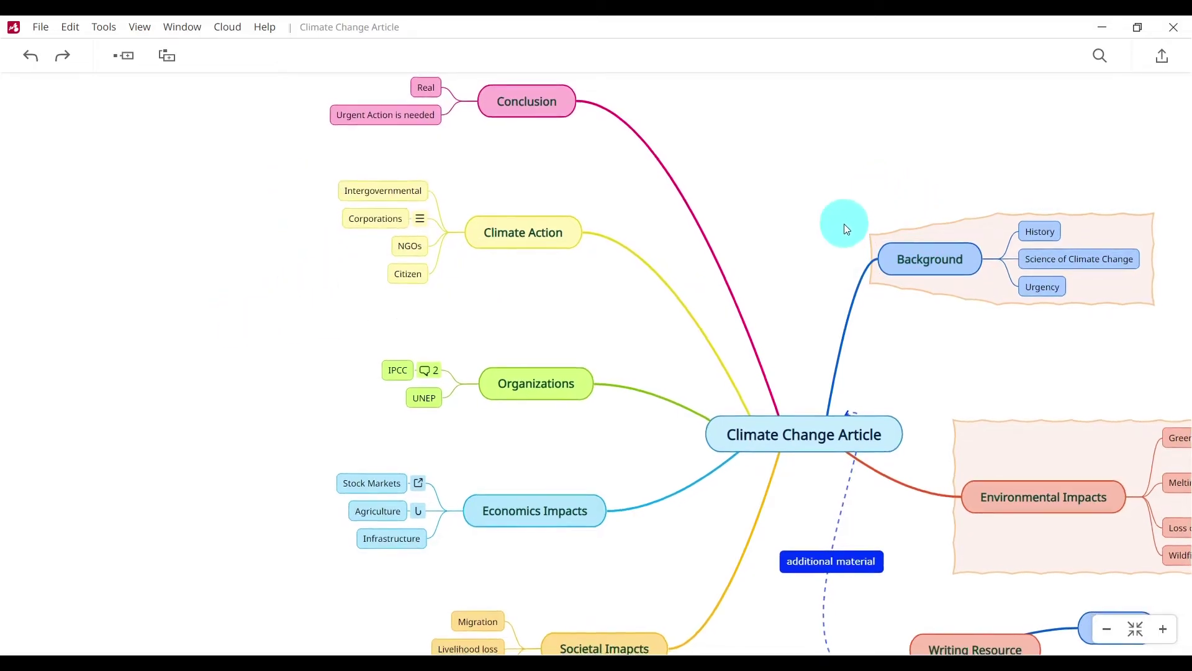
{"action": "scroll", "coordinate": [809, 209], "scroll_direction": "down", "scroll_amount": 5}
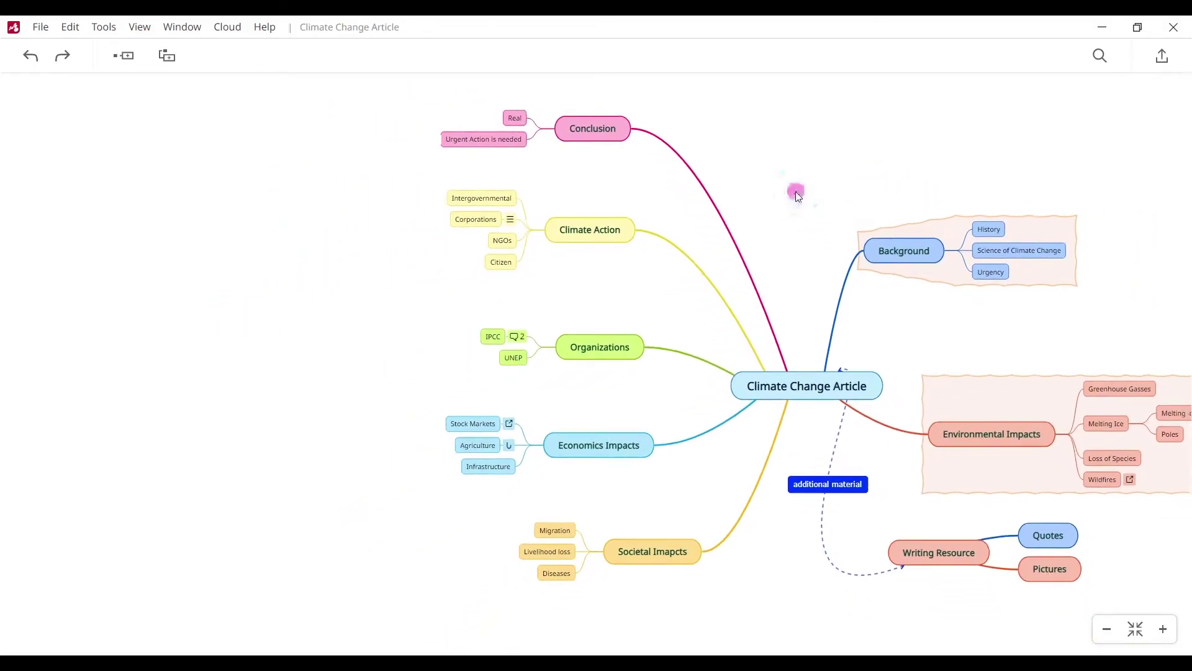
{"action": "left_click_drag", "start_coordinate": [795, 192], "coordinate": [586, 179]}
{"action": "left_click", "coordinate": [779, 428]}
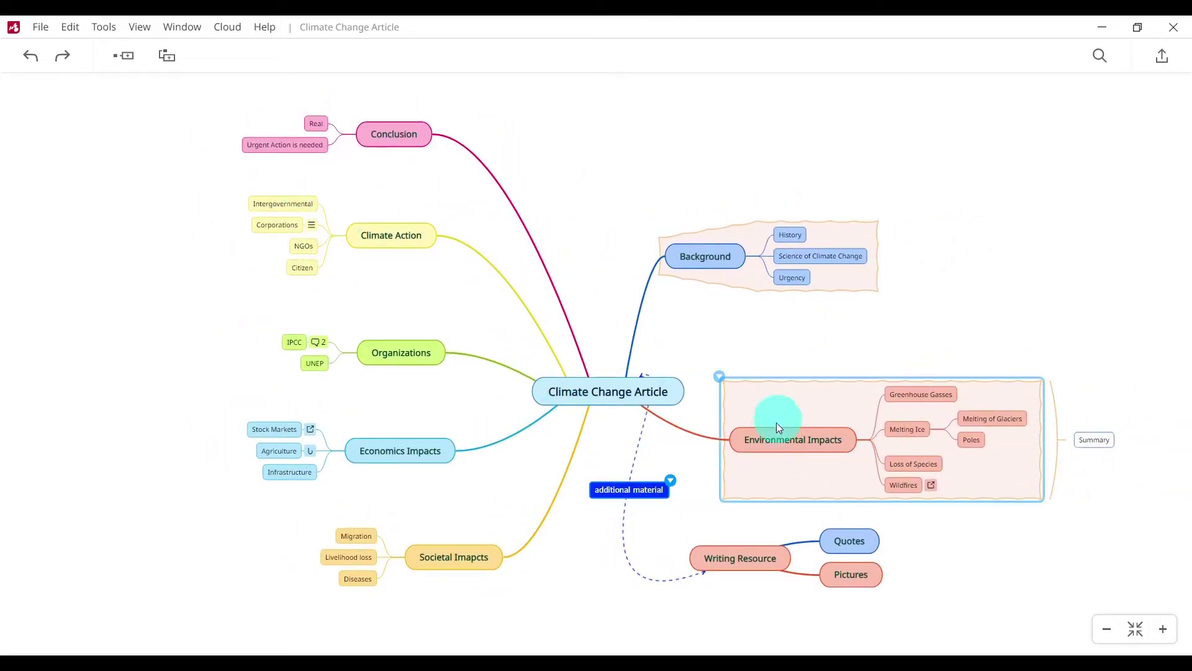
{"action": "left_click", "coordinate": [767, 433]}
{"action": "left_click", "coordinate": [719, 214]}
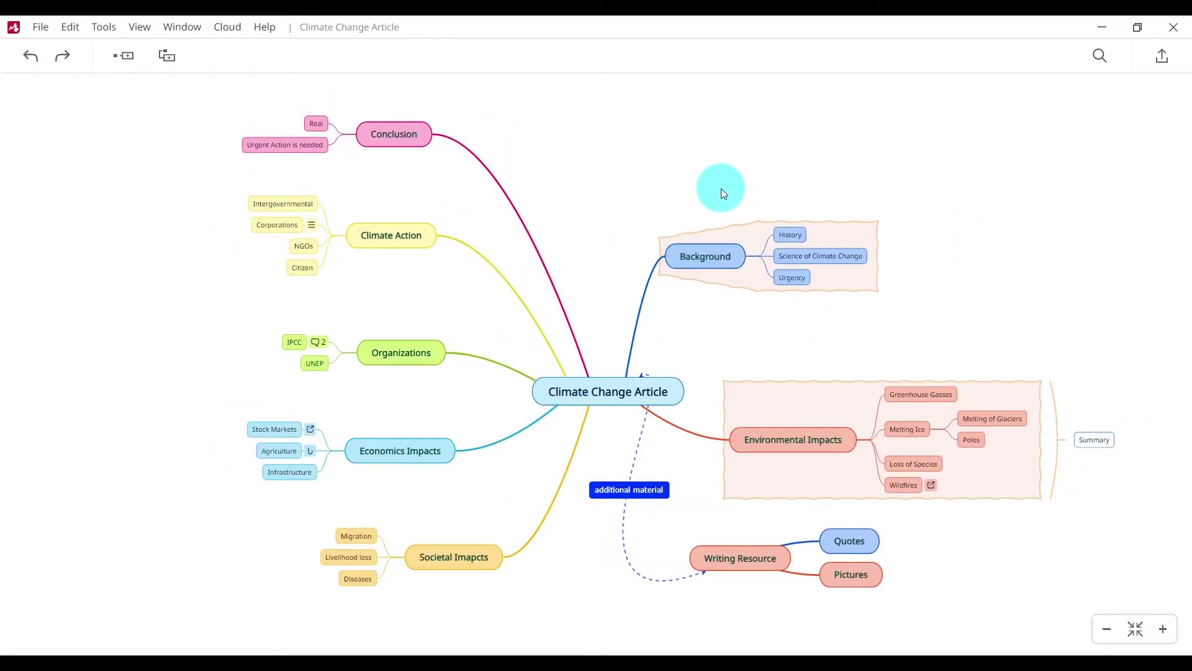
- Open Save As for the mind map
{"action": "left_click", "coordinate": [45, 28]}
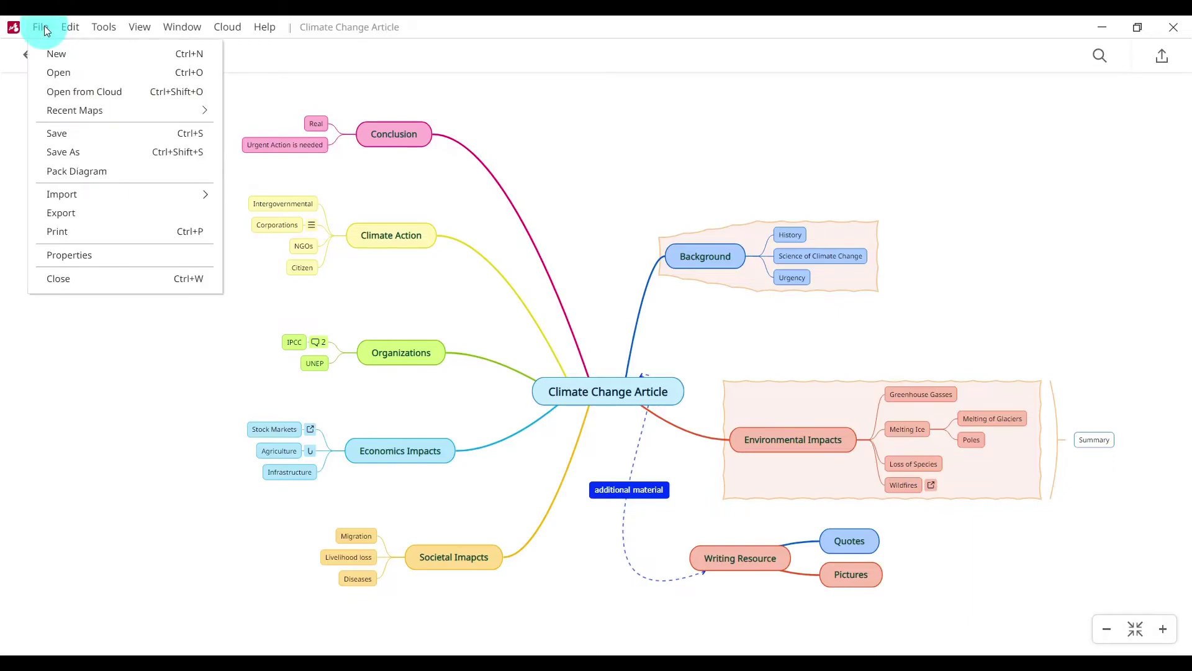
{"action": "left_click", "coordinate": [72, 152]}
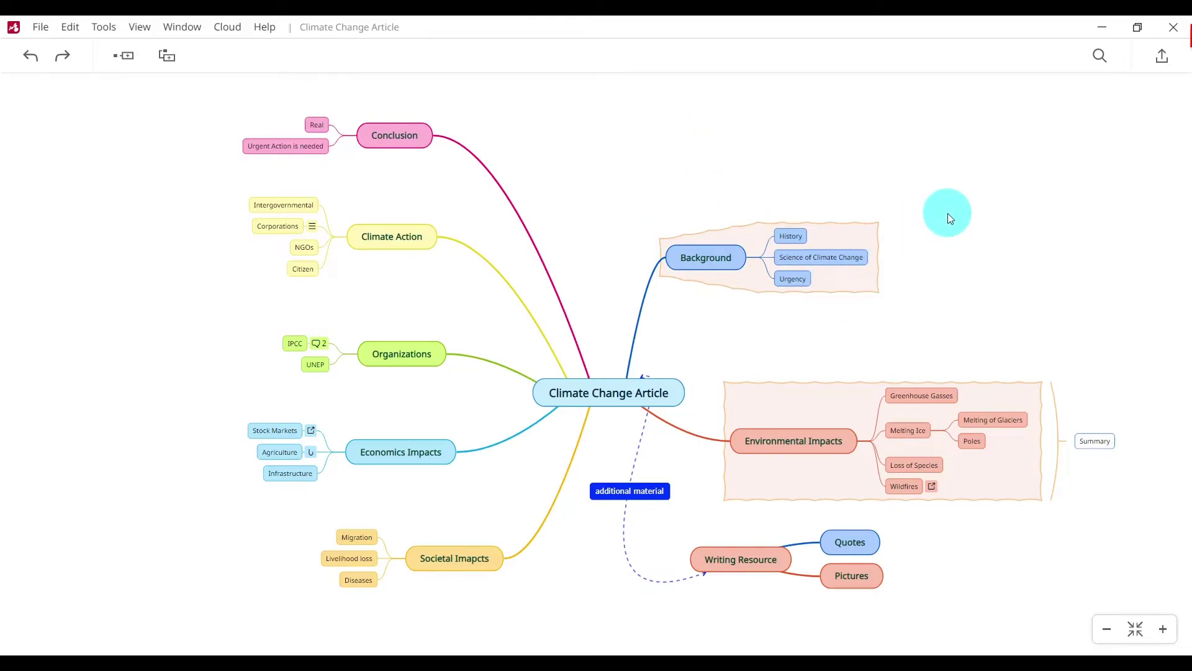
- Open the export options for the diagram and examine the available common file formats
{"action": "right_click", "coordinate": [954, 168]}
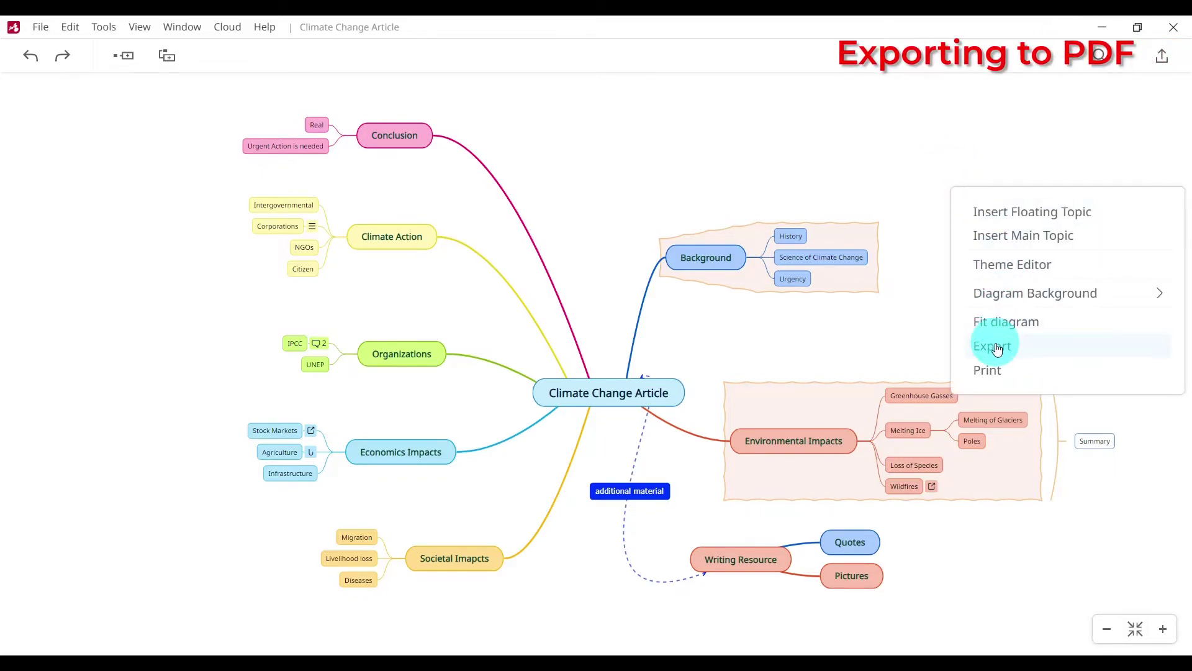
{"action": "left_click", "coordinate": [41, 26]}
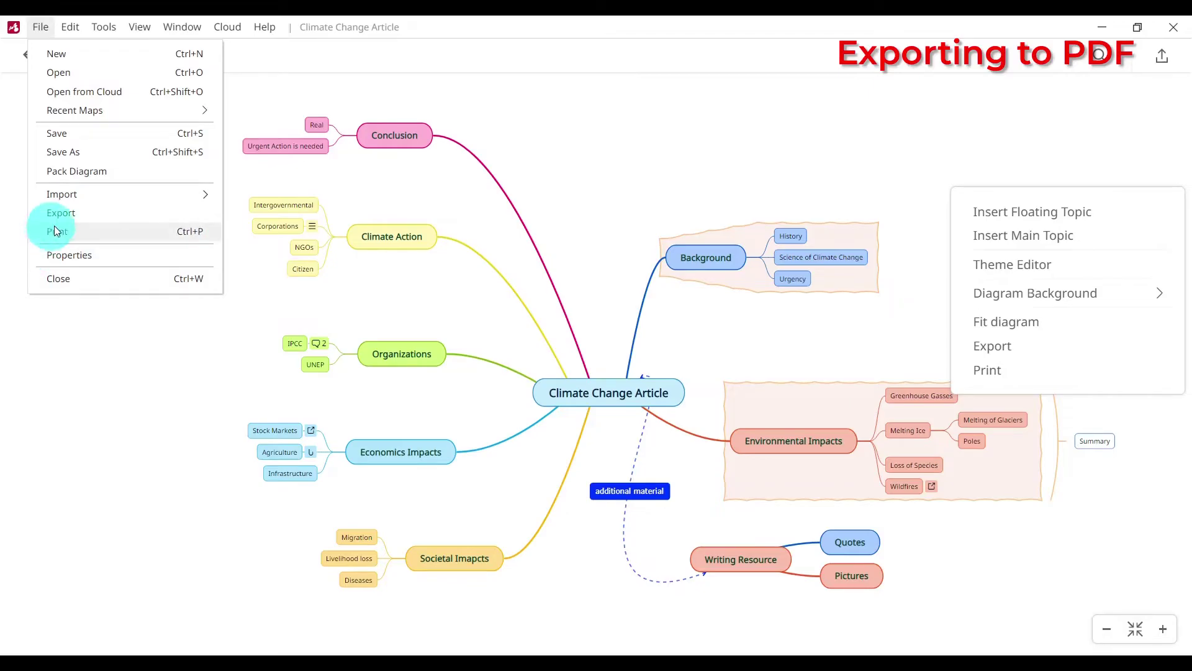
{"action": "left_click", "coordinate": [70, 214]}
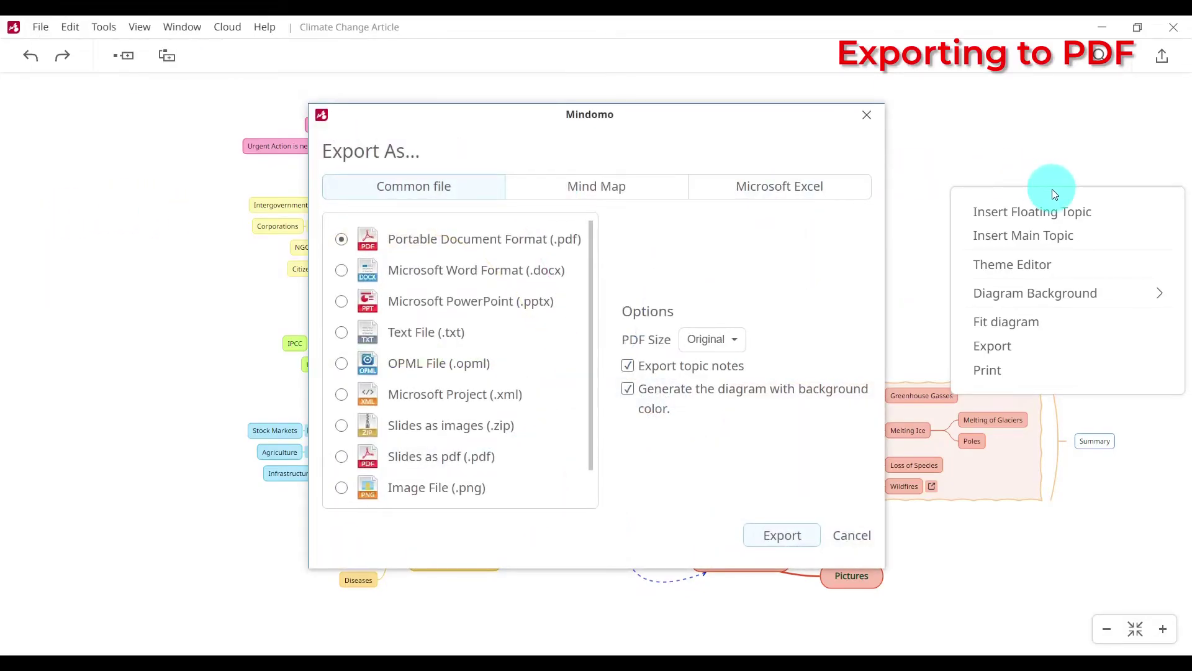
{"action": "left_click_drag", "start_coordinate": [737, 122], "coordinate": [721, 101]}
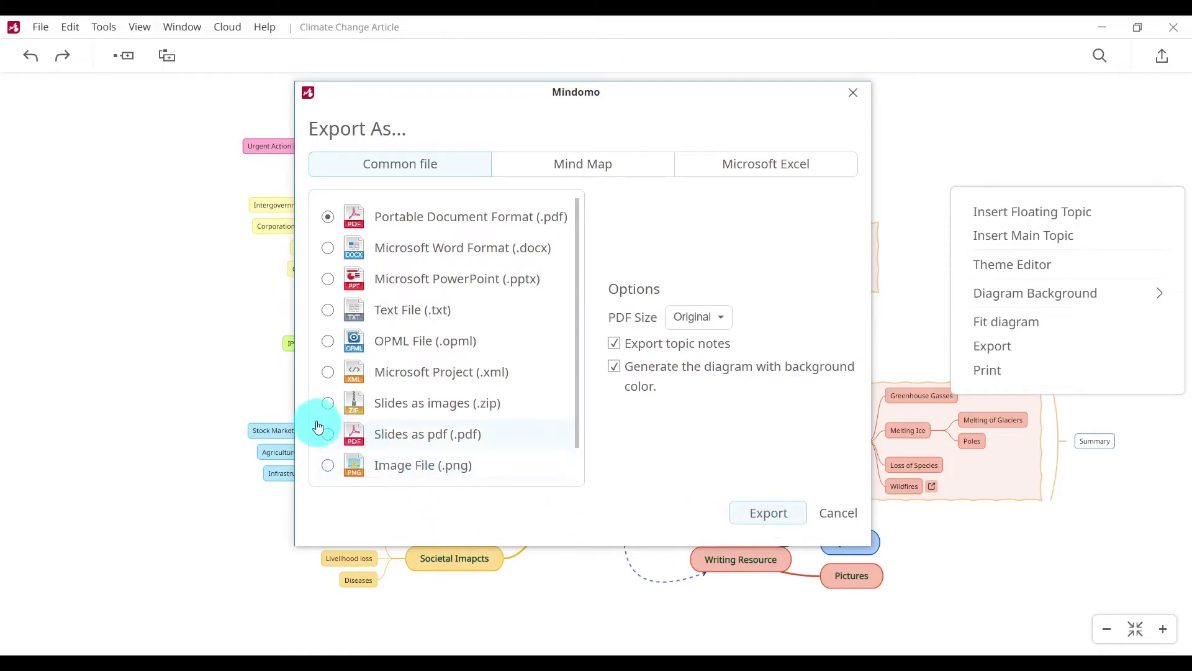
{"action": "left_click_drag", "start_coordinate": [485, 100], "coordinate": [692, 93]}
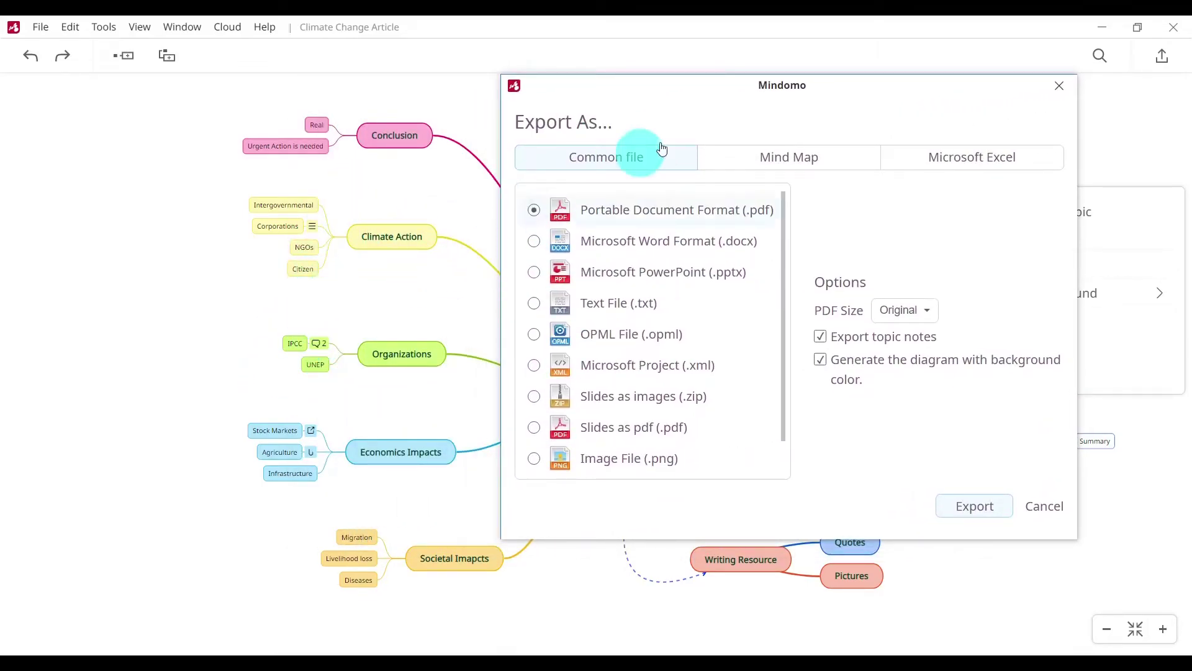
{"action": "left_click_drag", "start_coordinate": [616, 100], "coordinate": [540, 113]}
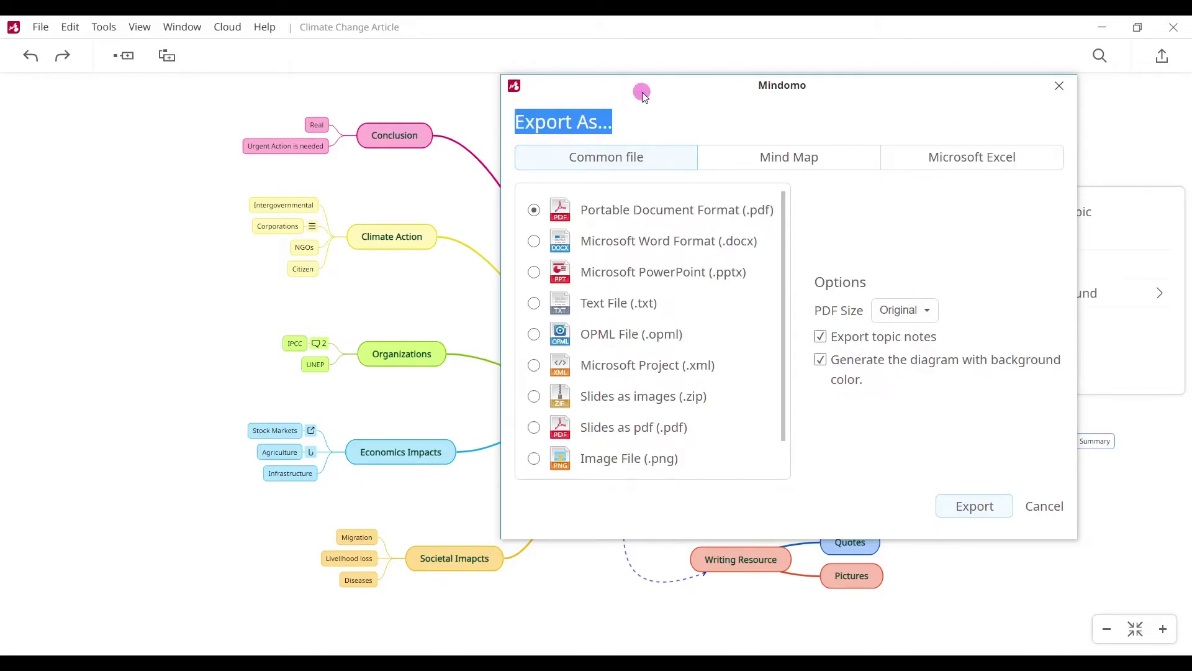
{"action": "left_click_drag", "start_coordinate": [663, 92], "coordinate": [499, 99]}
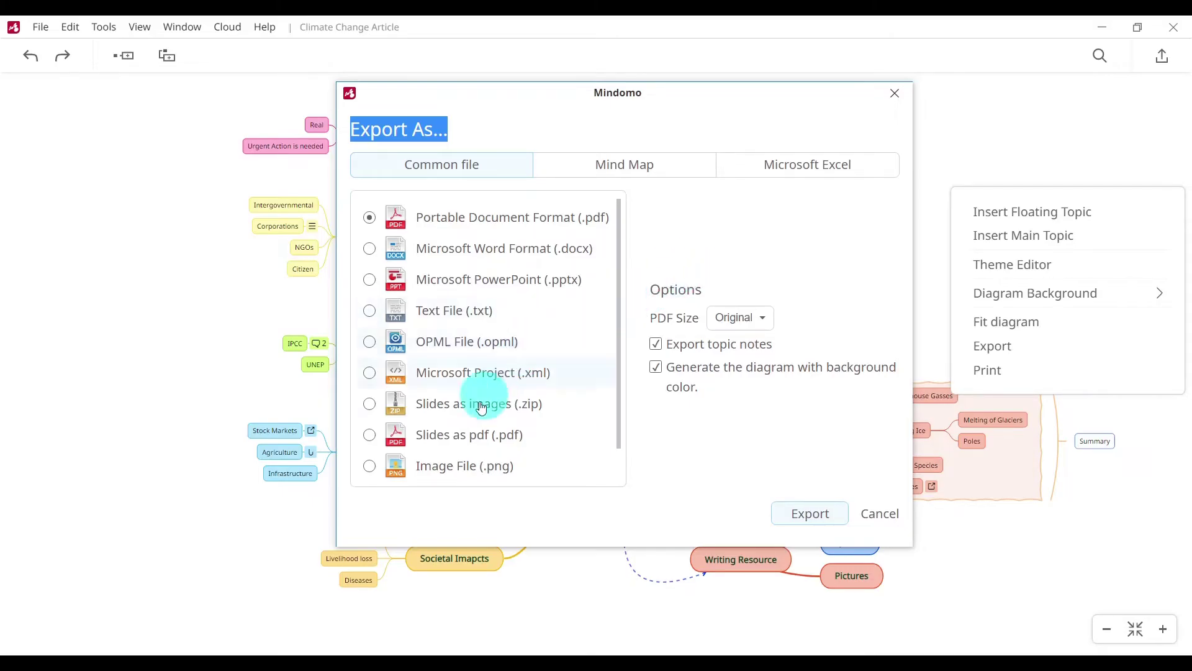
- Compare the export options for the Image File (.png) and Portable Document Format (.pdf) formats, and close without exporting
{"action": "left_click", "coordinate": [437, 472]}
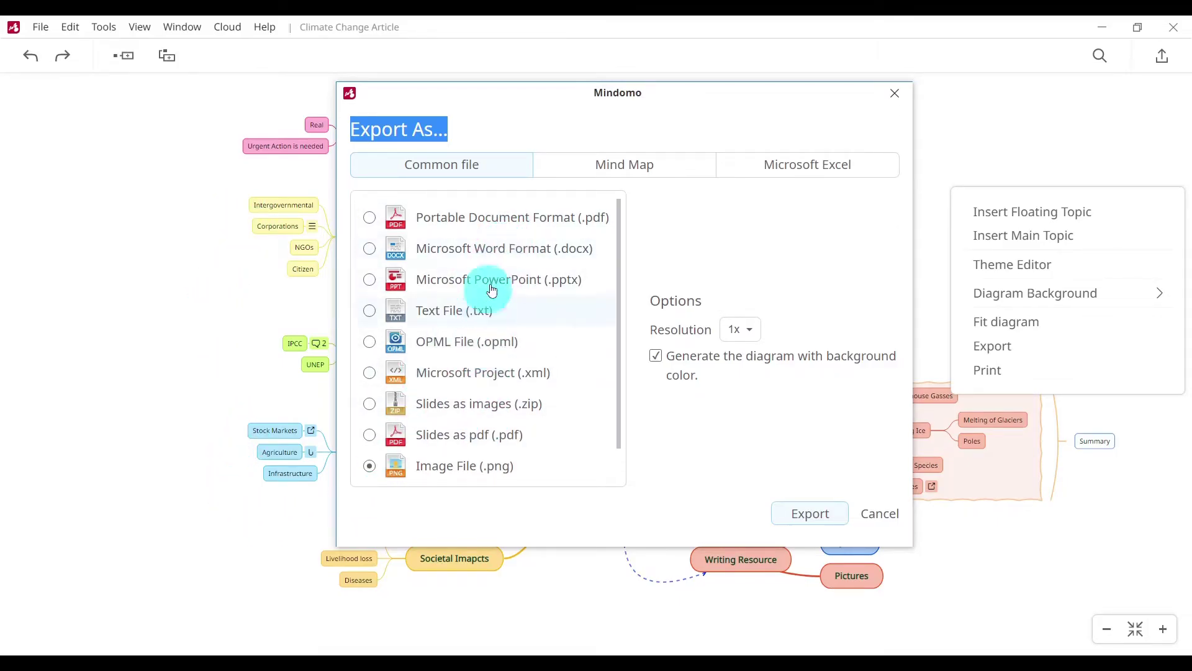
{"action": "left_click", "coordinate": [522, 221]}
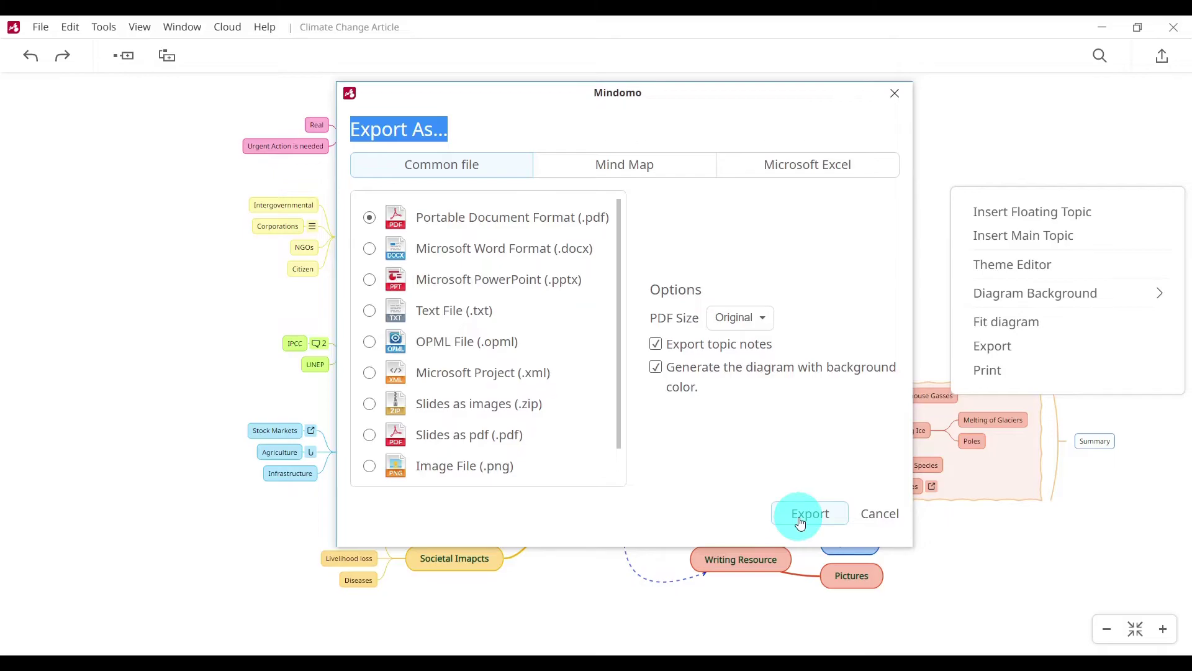
{"action": "left_click", "coordinate": [488, 467]}
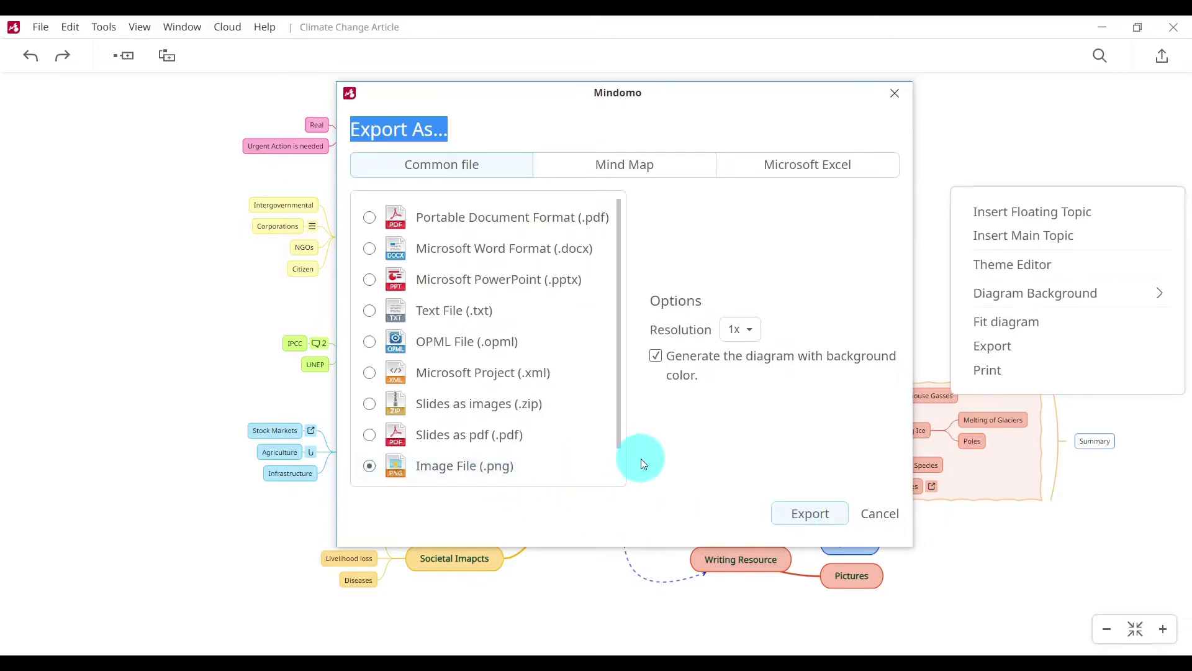
{"action": "left_click", "coordinate": [898, 517]}
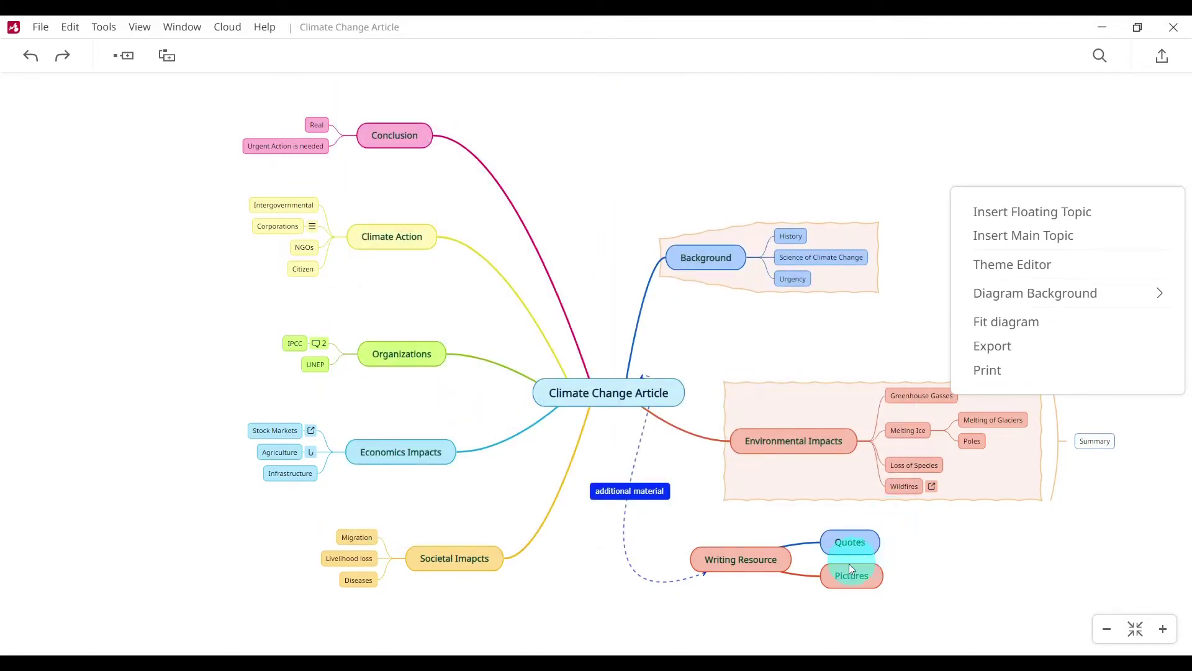
{"action": "left_click", "coordinate": [806, 533]}
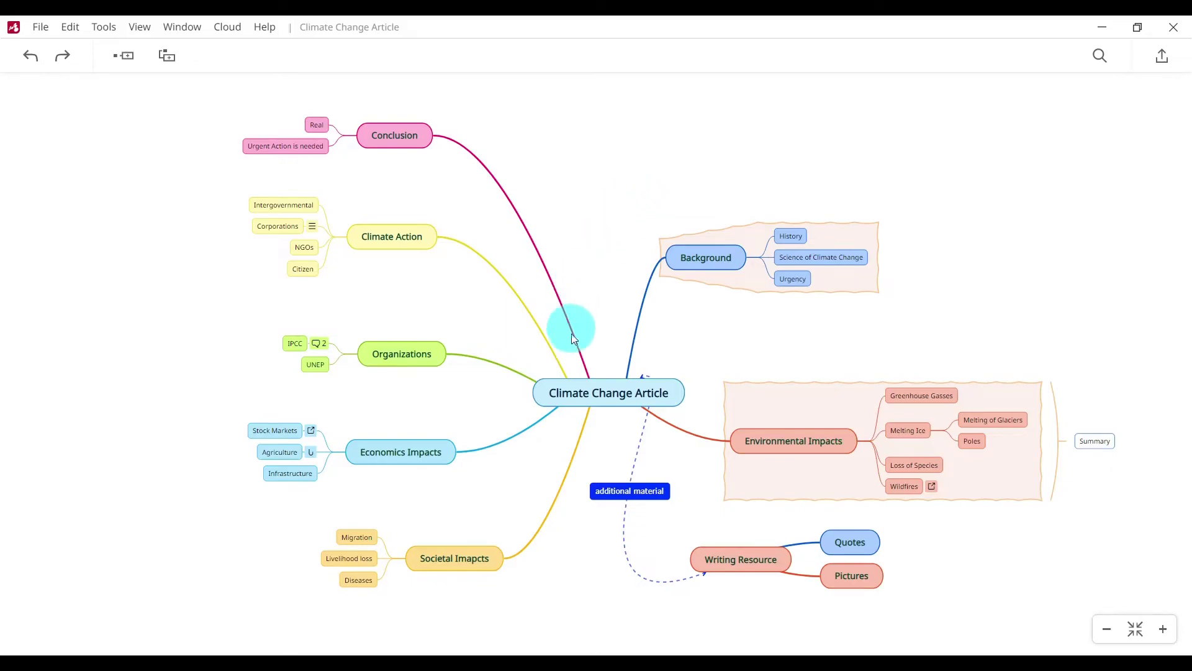
- Add the image earth-ge855be69a_640 from the tutorial-images folder in File Explorer to the Climate Change Article central topic
{"action": "left_click", "coordinate": [597, 398]}
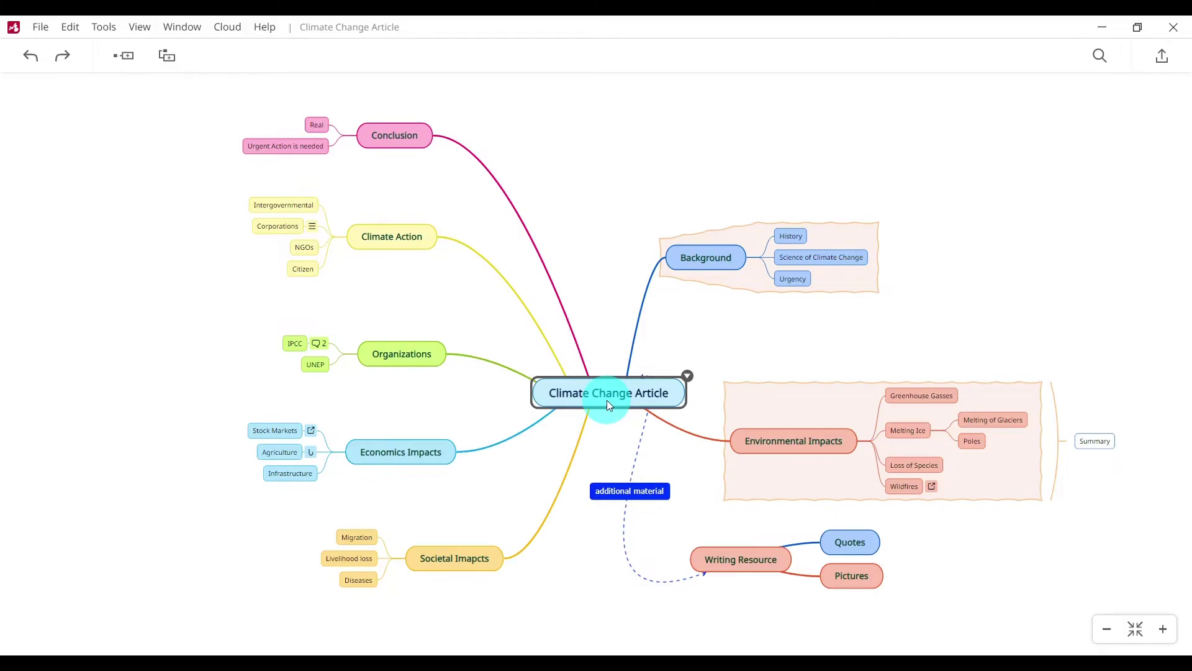
{"action": "left_click", "coordinate": [610, 406]}
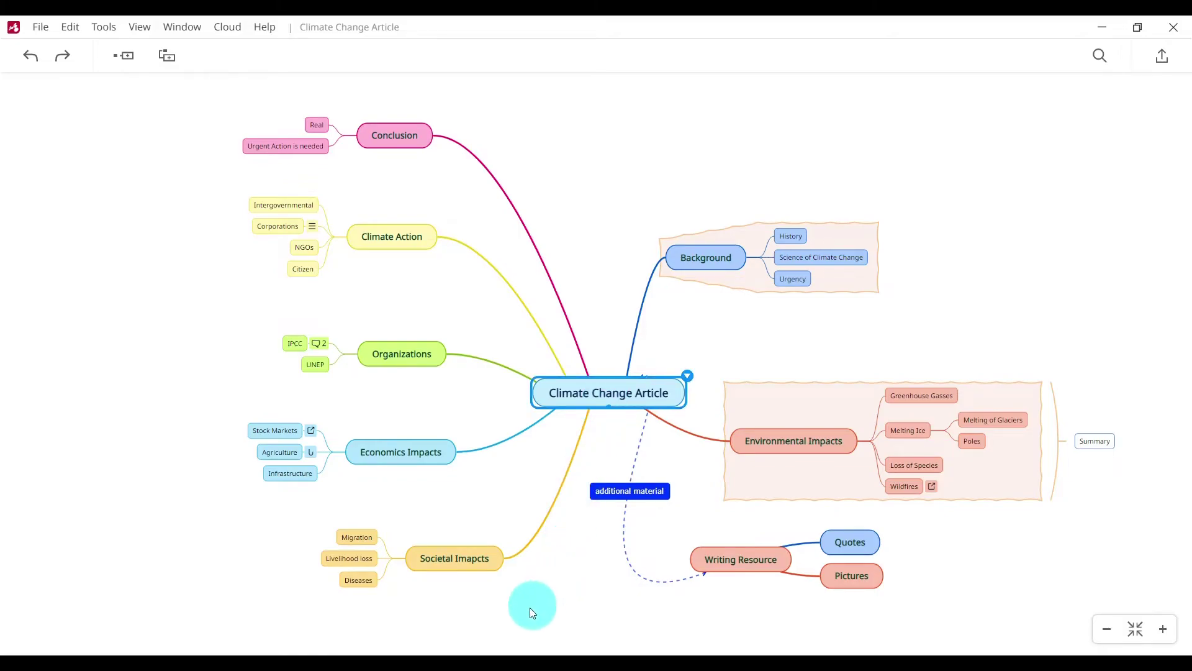
{"action": "mouse_move", "coordinate": [491, 649]}
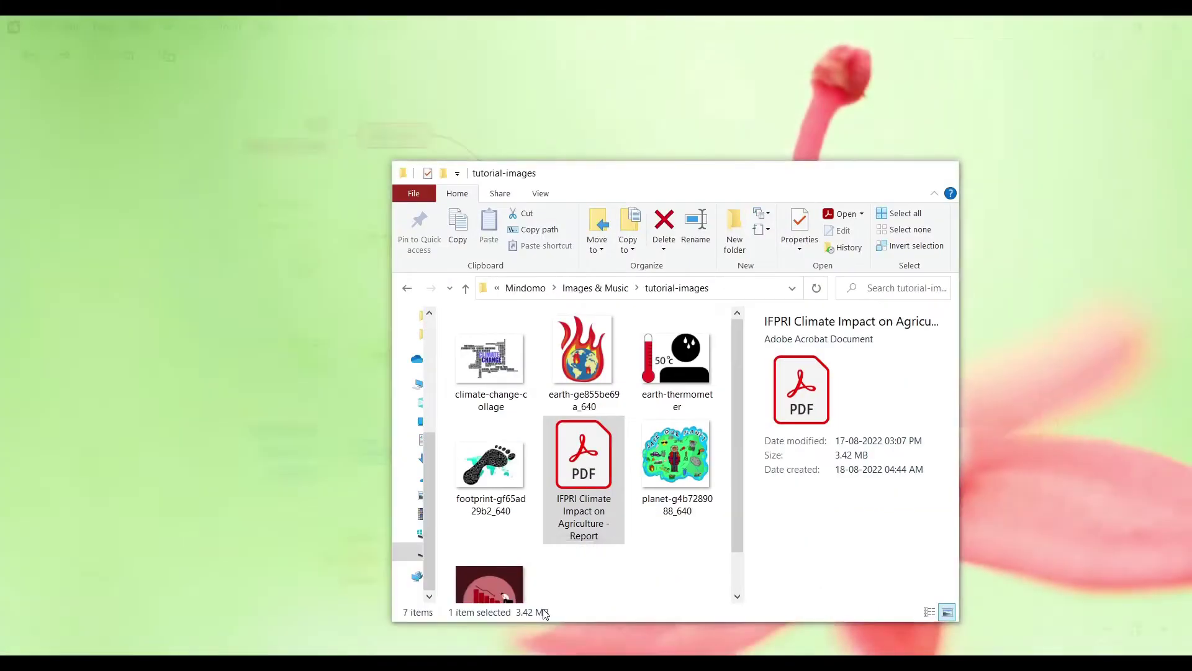
{"action": "left_click", "coordinate": [545, 614]}
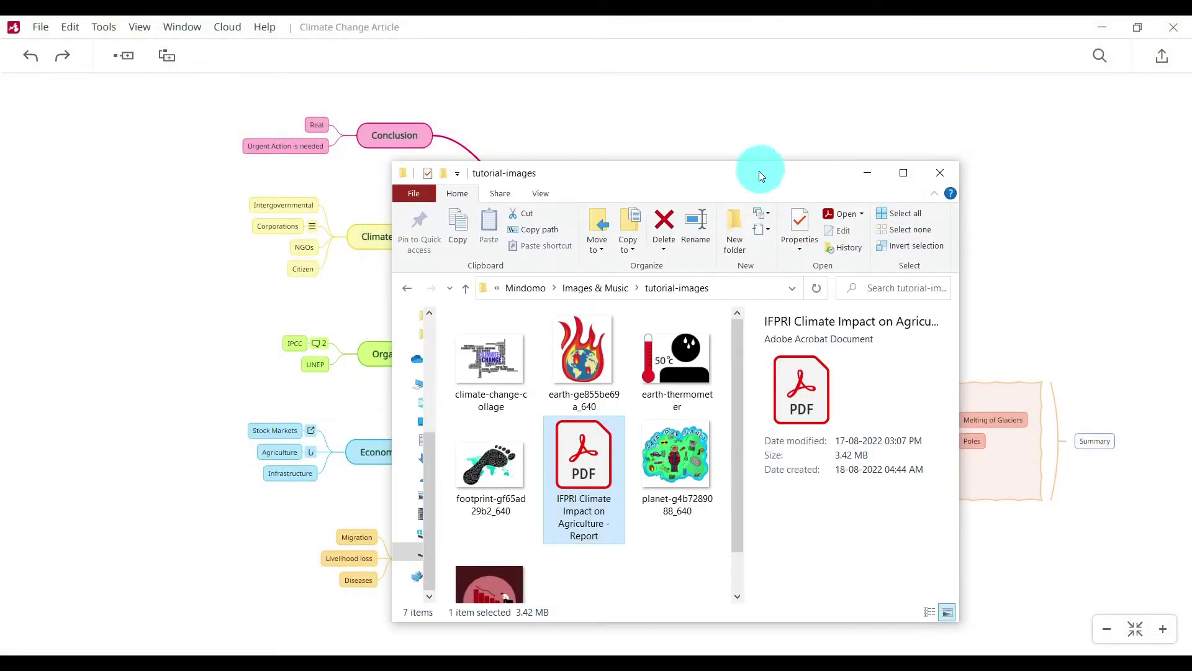
{"action": "left_click_drag", "start_coordinate": [759, 170], "coordinate": [1058, 73]}
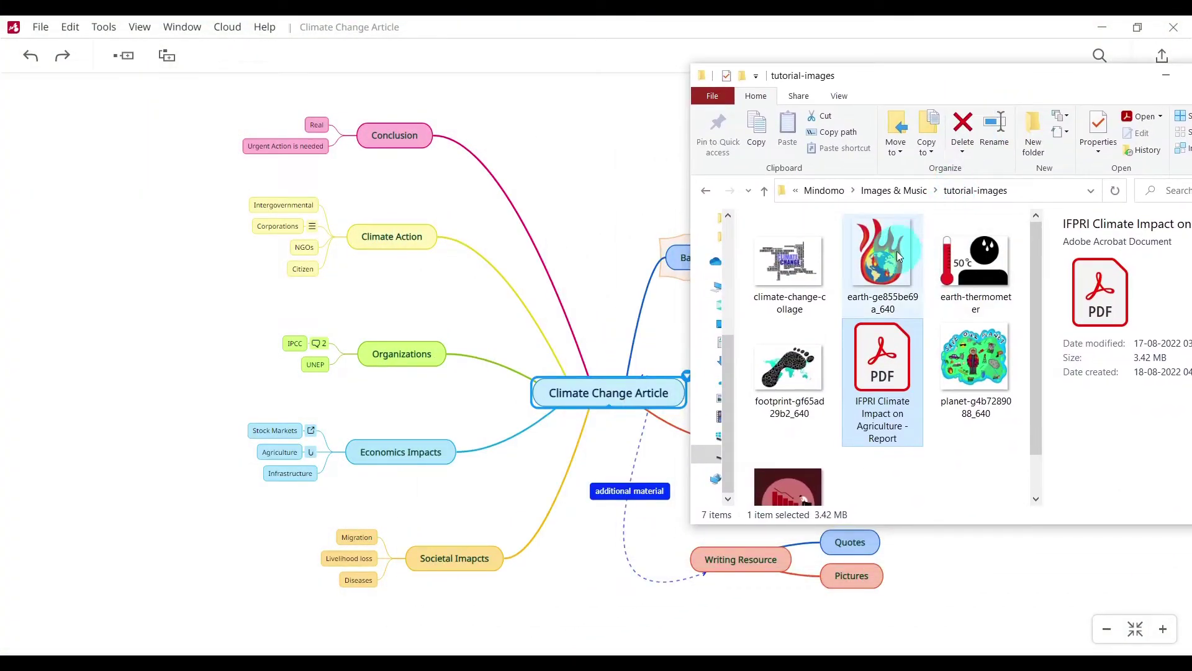
{"action": "left_click_drag", "start_coordinate": [897, 255], "coordinate": [608, 402]}
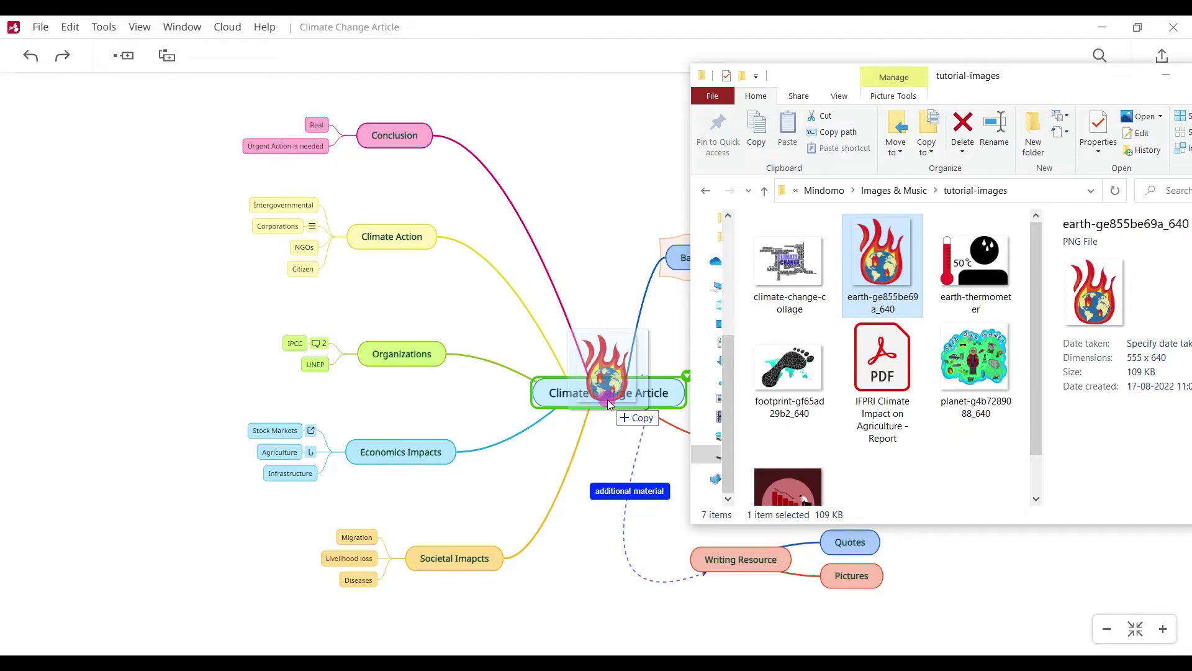
{"action": "left_click_drag", "start_coordinate": [607, 400], "coordinate": [610, 401]}
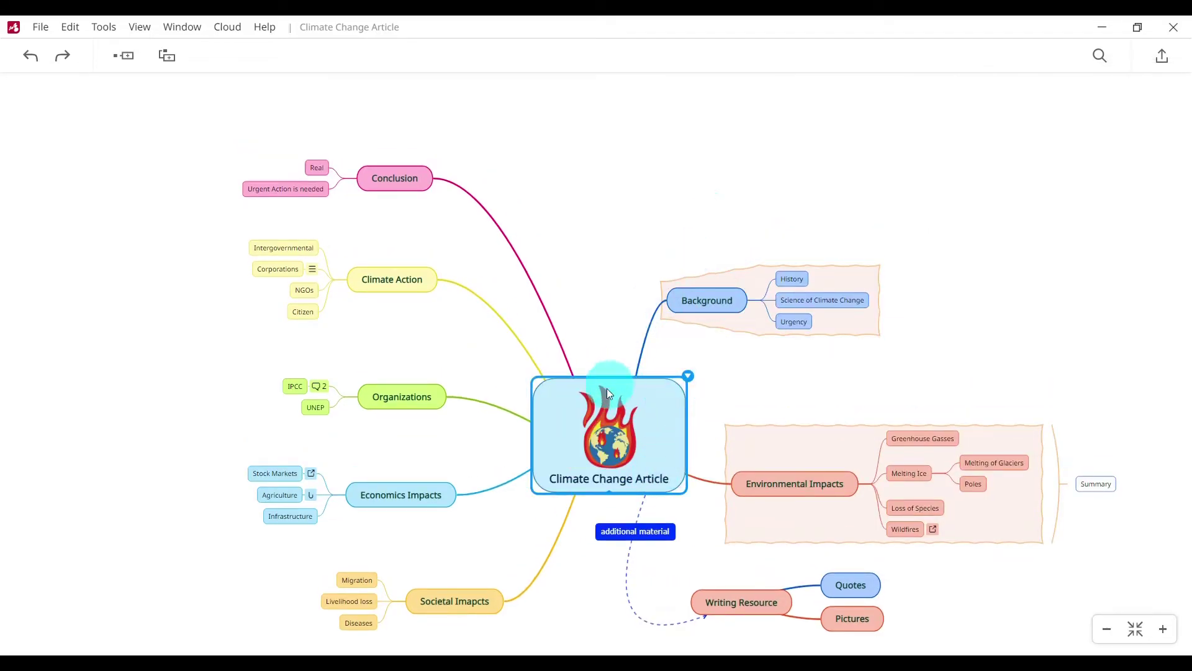
{"action": "mouse_move", "coordinate": [609, 422]}
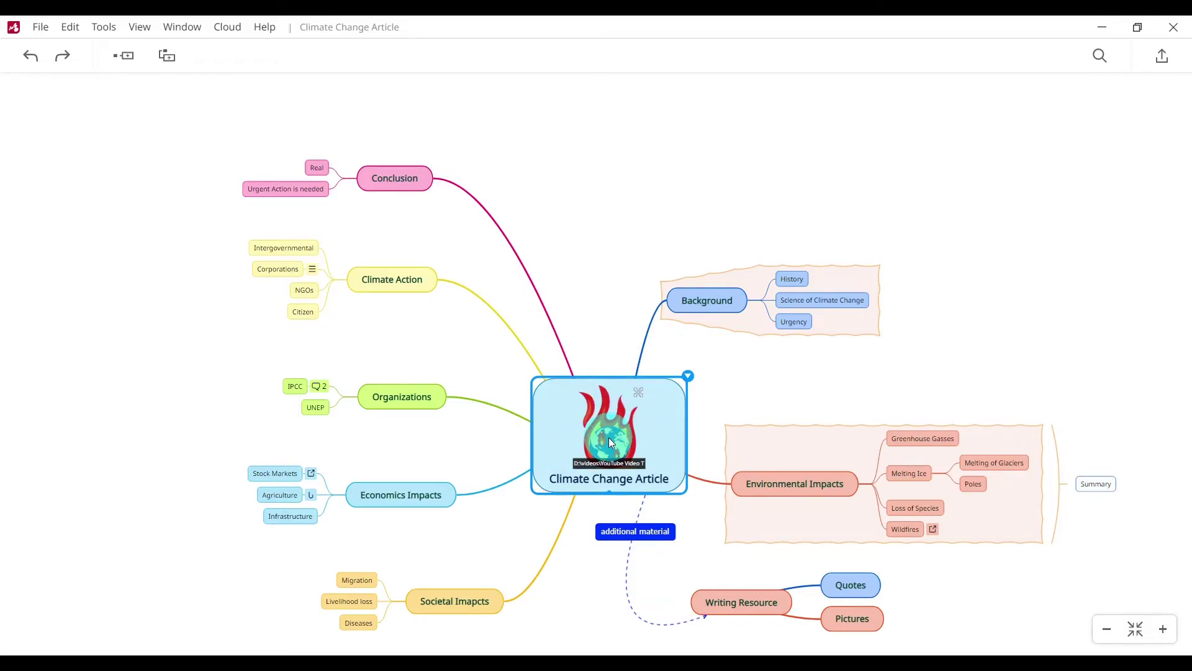
- Shrink the burning earth image in the Climate Change Article central topic slightly
{"action": "left_click", "coordinate": [571, 395]}
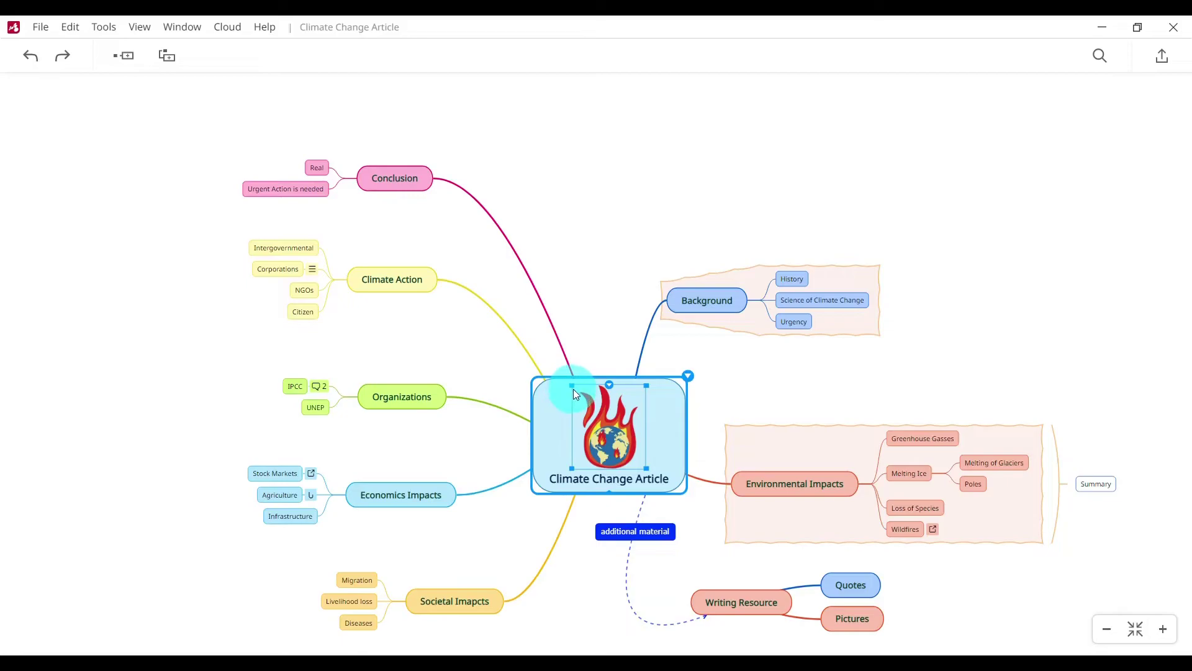
{"action": "mouse_move", "coordinate": [573, 388]}
{"action": "left_mouse_down"}
{"action": "mouse_move", "coordinate": [603, 430]}
{"action": "mouse_move", "coordinate": [573, 410]}
{"action": "mouse_move", "coordinate": [610, 409]}
{"action": "mouse_move", "coordinate": [611, 392]}
{"action": "left_mouse_up"}
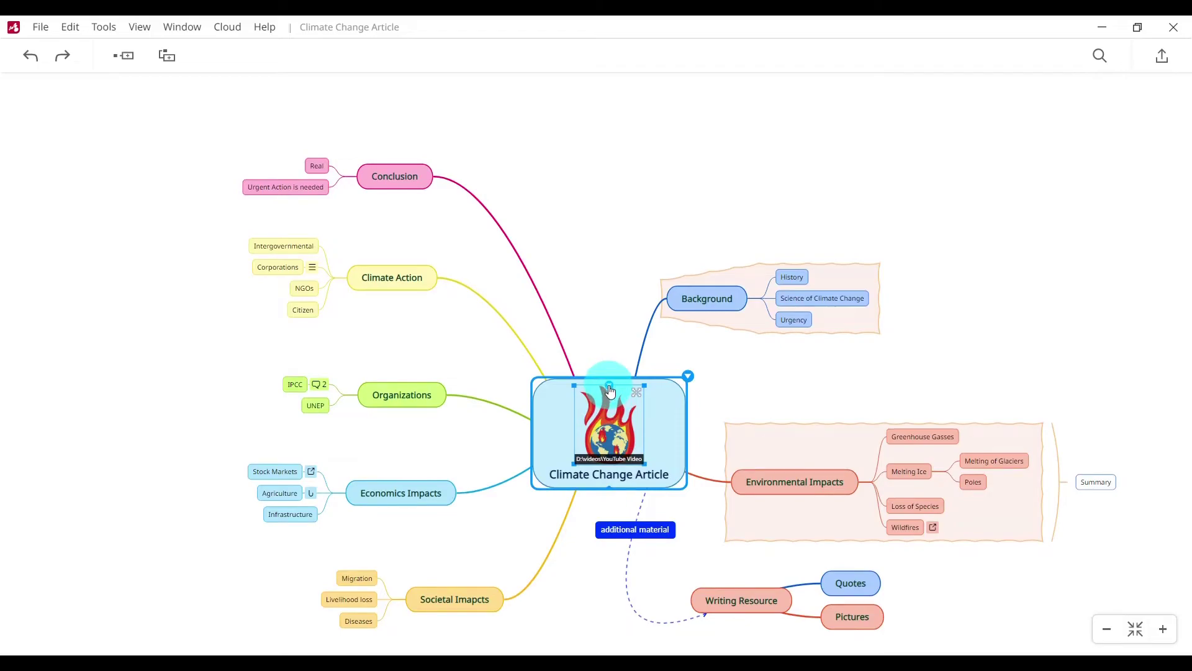
- Place the central topic's image to the left of its text
{"action": "left_click", "coordinate": [611, 391]}
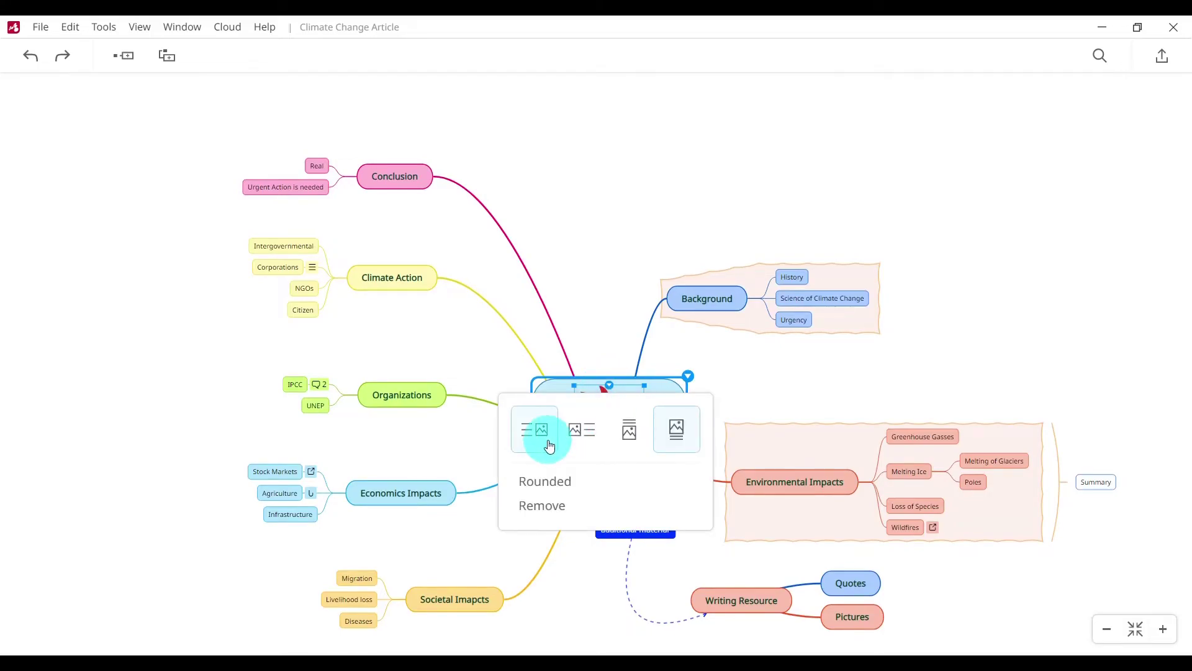
{"action": "left_click", "coordinate": [588, 438]}
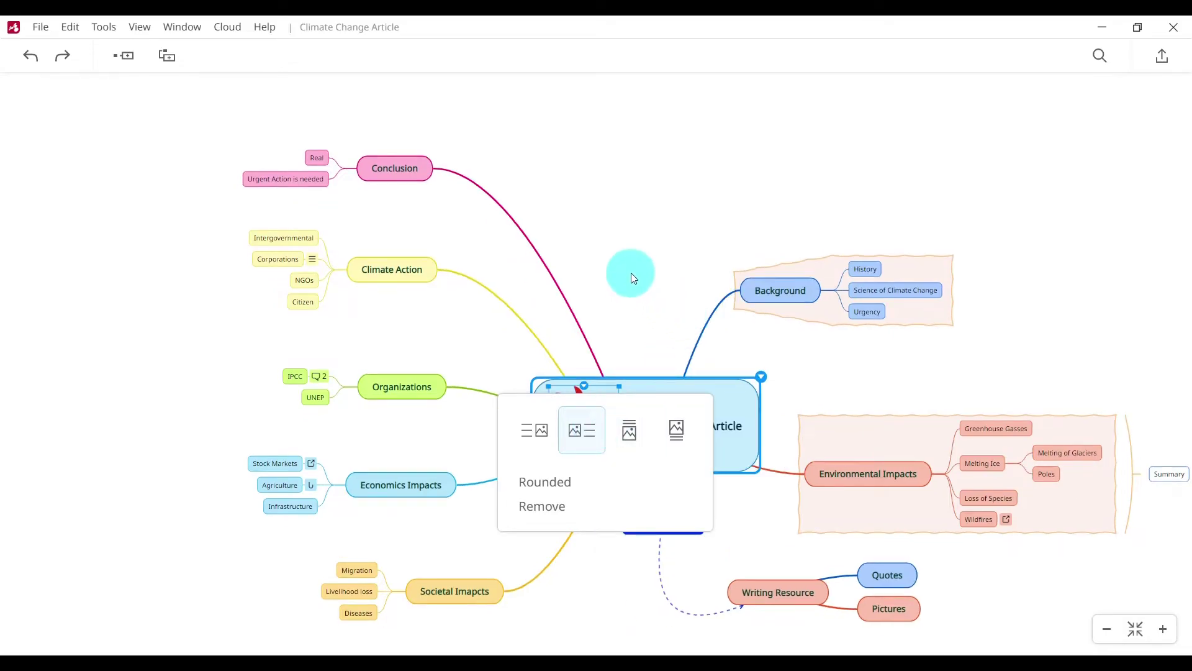
{"action": "left_click", "coordinate": [608, 360]}
{"action": "left_click", "coordinate": [613, 426]}
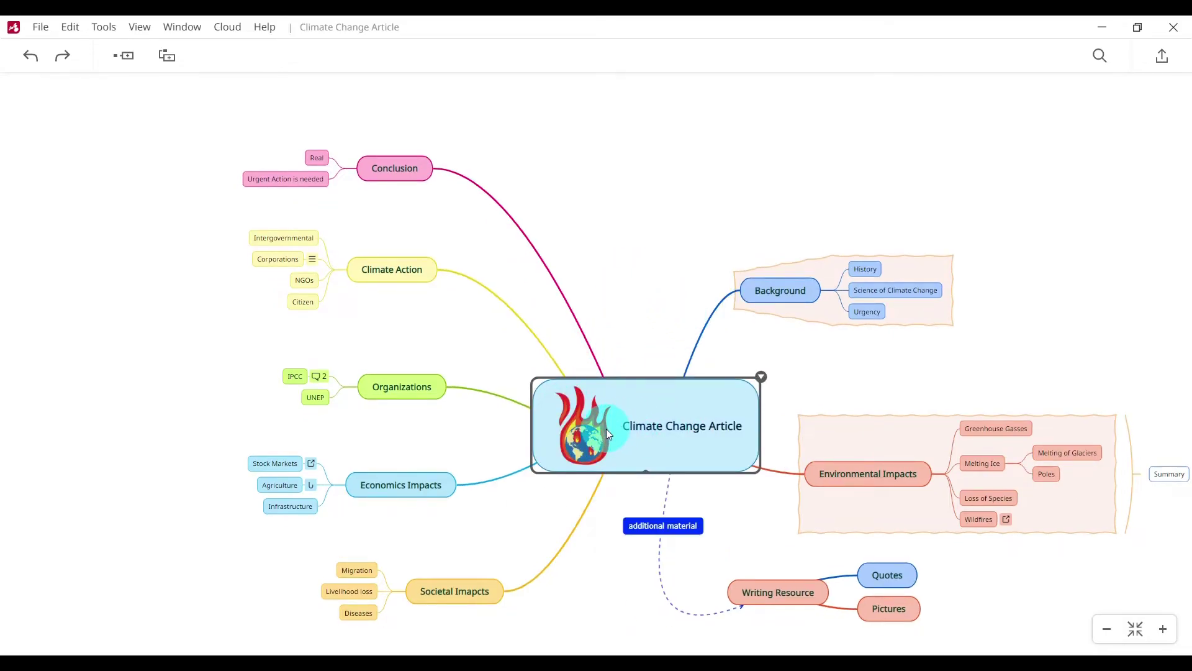
- Place the central topic's image back above the Climate Change Article text
{"action": "left_click", "coordinate": [590, 439]}
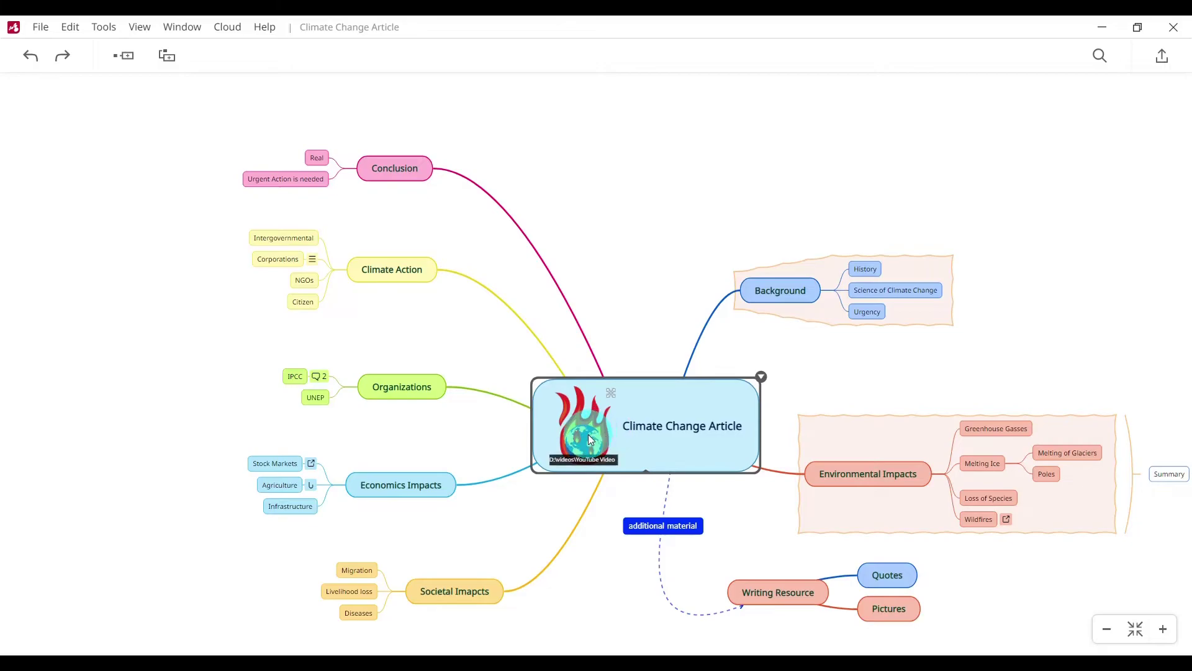
{"action": "left_click", "coordinate": [588, 393]}
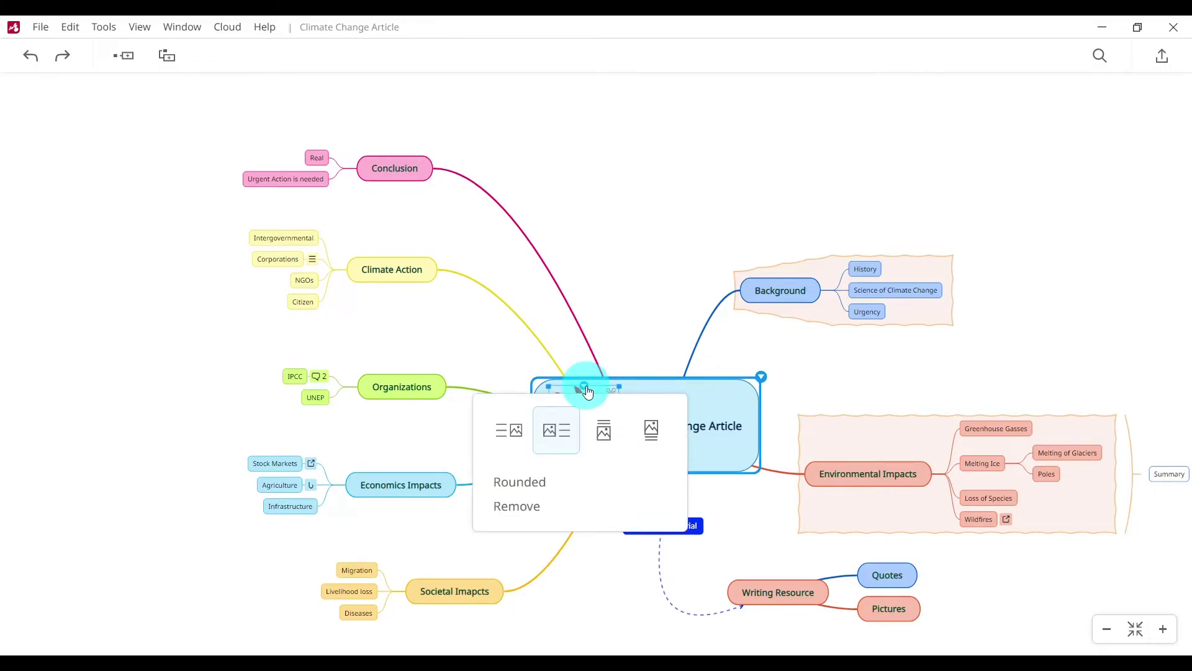
{"action": "left_click", "coordinate": [651, 430]}
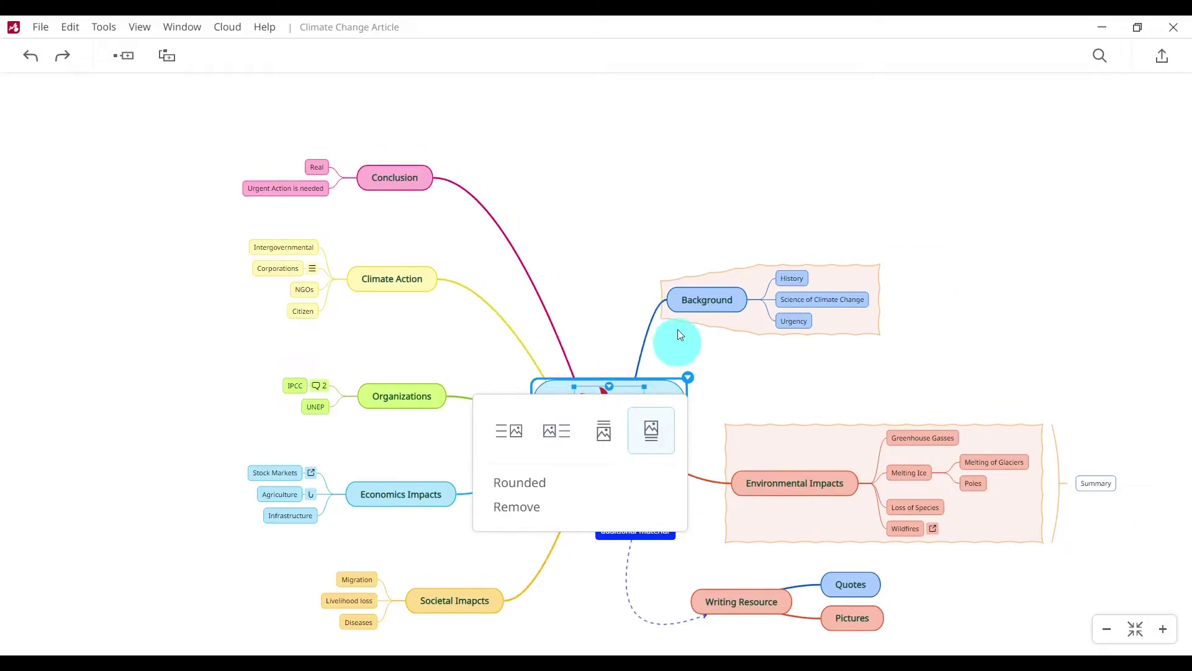
{"action": "left_click", "coordinate": [682, 192]}
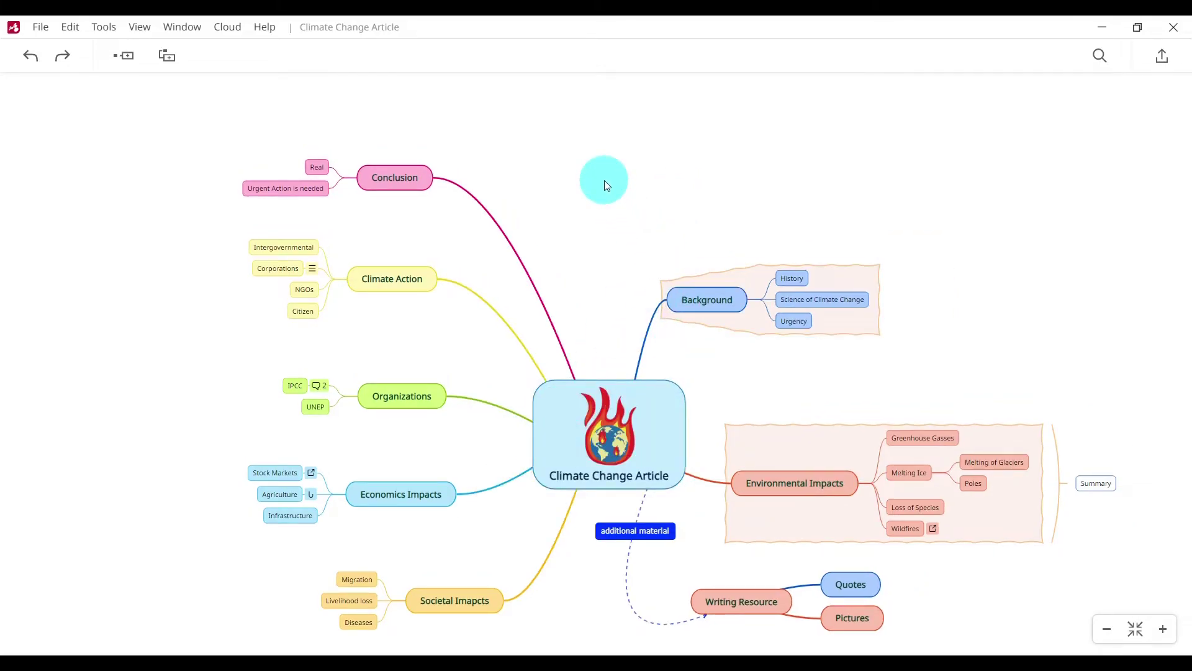
- Add the image footprint-gf65ad29b2_640 from the tutorial-images folder in File Explorer to the Environmental Impacts topic
{"action": "left_click", "coordinate": [781, 484]}
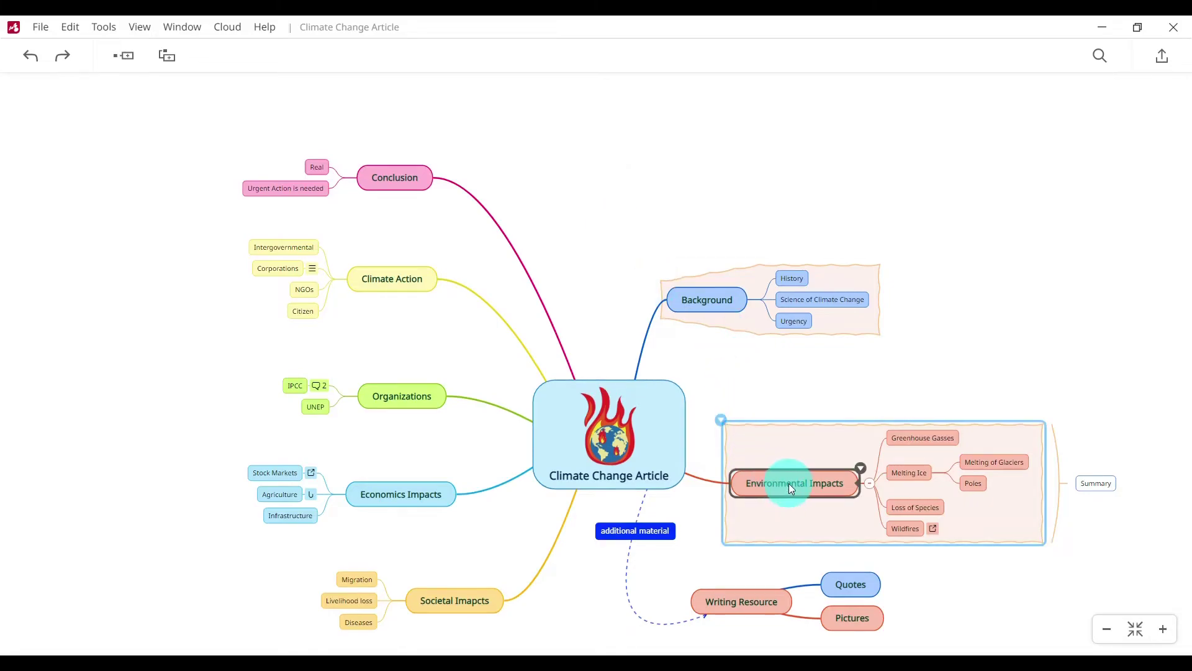
{"action": "left_click", "coordinate": [793, 483]}
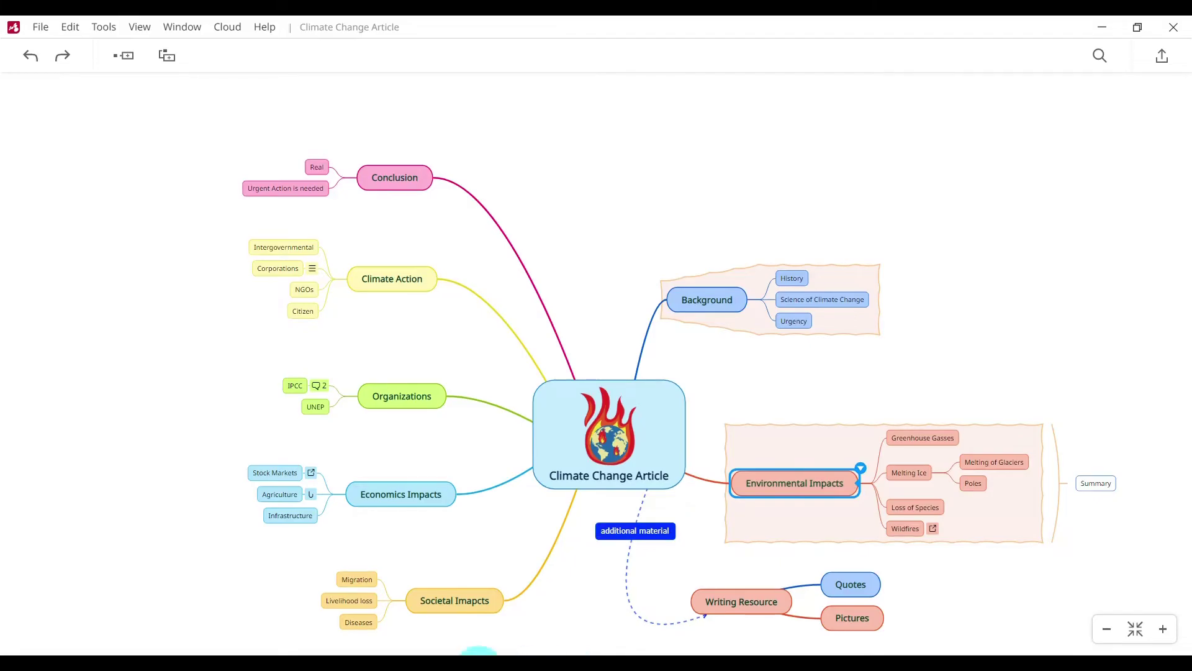
{"action": "mouse_move", "coordinate": [526, 660]}
{"action": "left_click", "coordinate": [526, 627]}
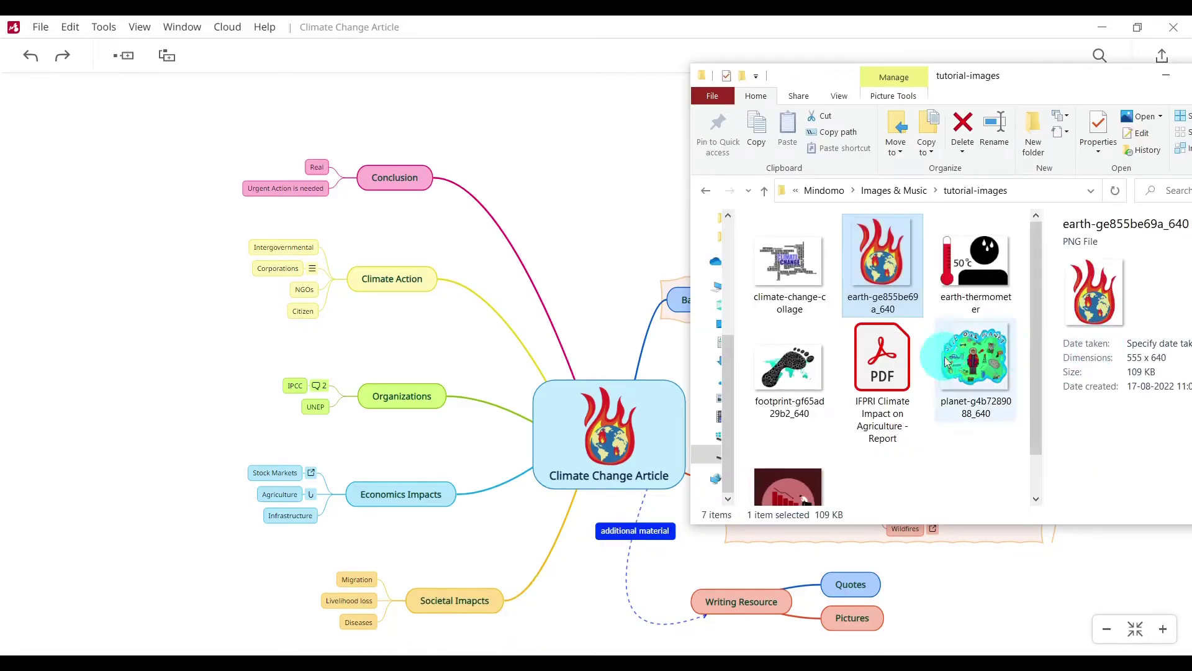
{"action": "left_click_drag", "start_coordinate": [1042, 80], "coordinate": [460, 81]}
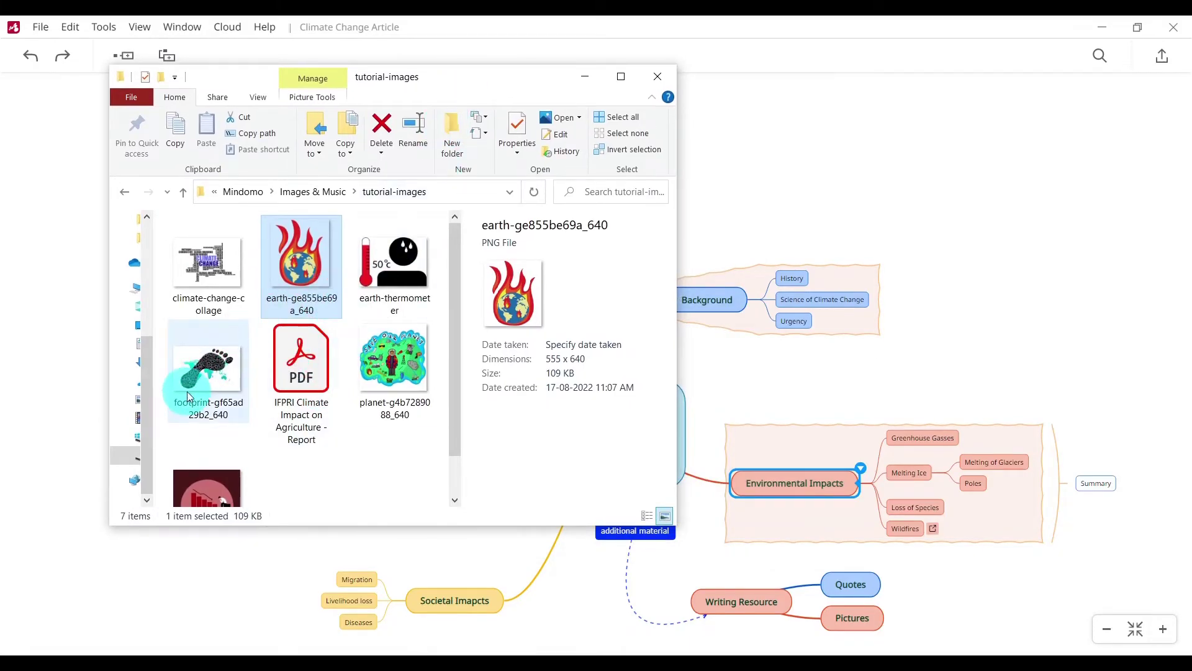
{"action": "left_click_drag", "start_coordinate": [188, 392], "coordinate": [796, 496]}
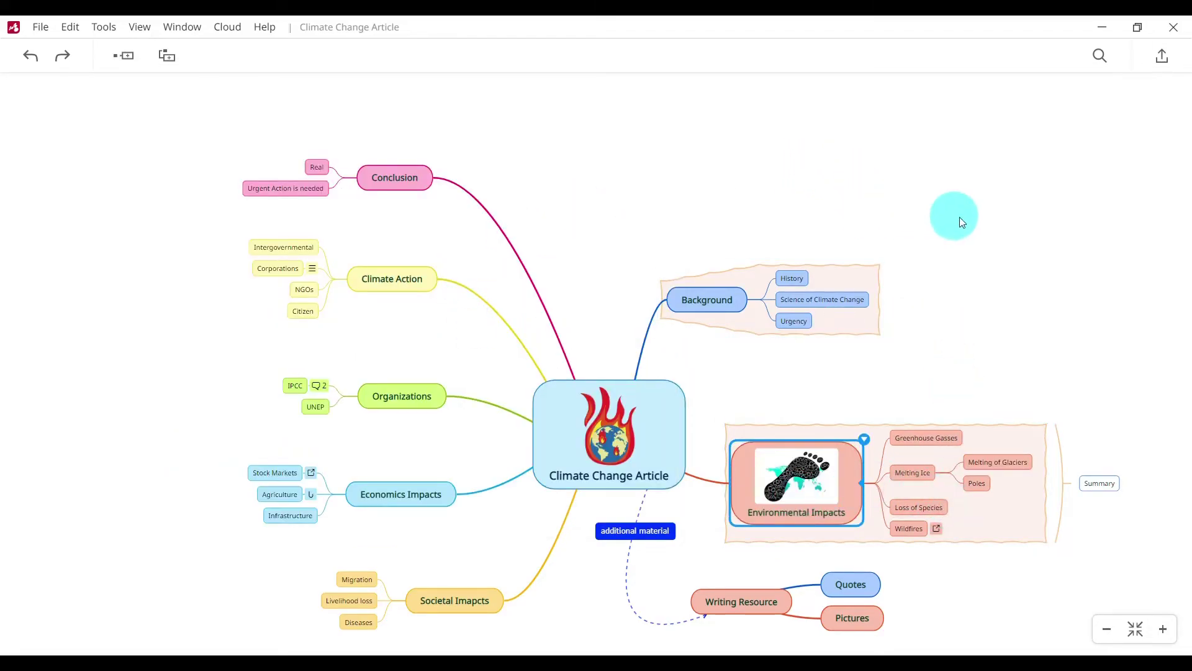
- Shrink the footprint image in the Environmental Impacts topic slightly and view its placement options without changing them
{"action": "scroll", "coordinate": [1038, 214], "scroll_direction": "down", "scroll_amount": 4}
{"action": "scroll", "coordinate": [1038, 215], "scroll_direction": "up", "scroll_amount": 4}
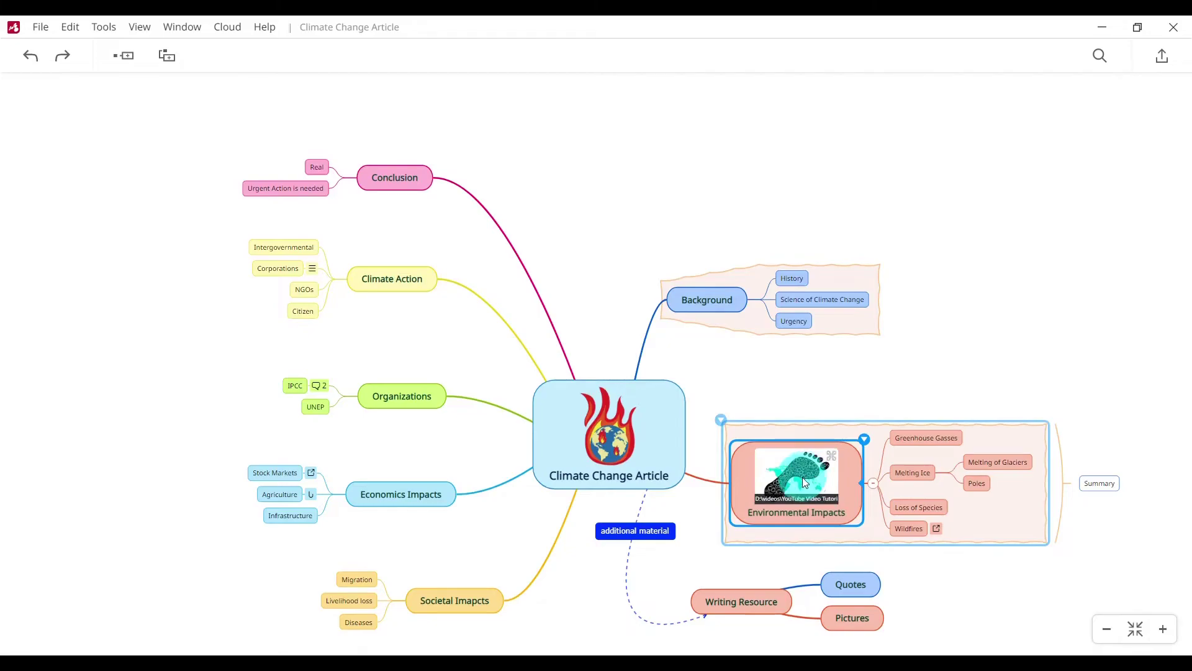
{"action": "mouse_move", "coordinate": [803, 476]}
{"action": "left_click", "coordinate": [760, 452]}
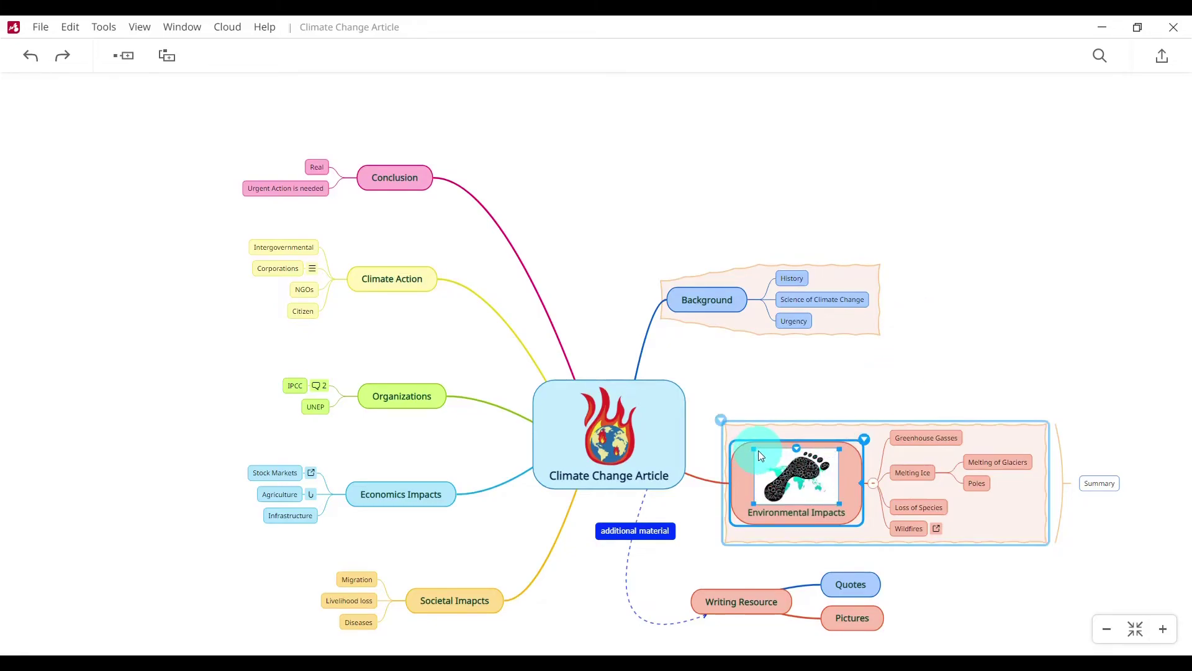
{"action": "mouse_move", "coordinate": [759, 451]}
{"action": "left_mouse_down"}
{"action": "mouse_move", "coordinate": [780, 468]}
{"action": "mouse_move", "coordinate": [759, 452]}
{"action": "left_mouse_up"}
{"action": "left_click", "coordinate": [795, 457]}
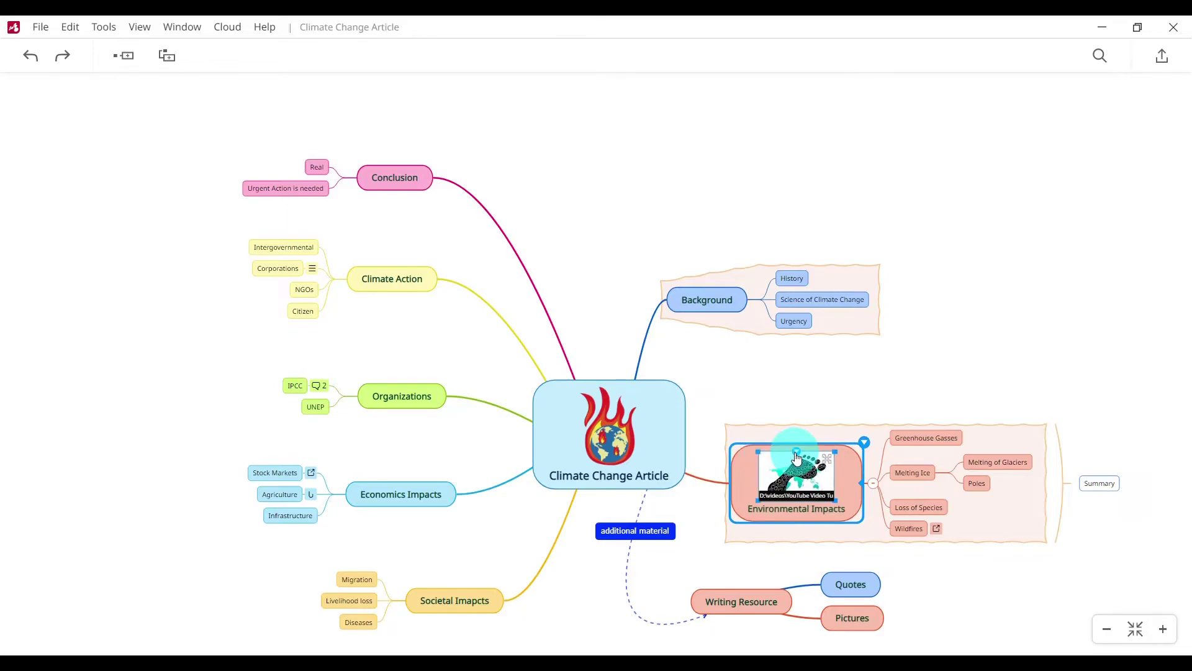
{"action": "left_click", "coordinate": [726, 497]}
{"action": "left_click", "coordinate": [992, 255]}
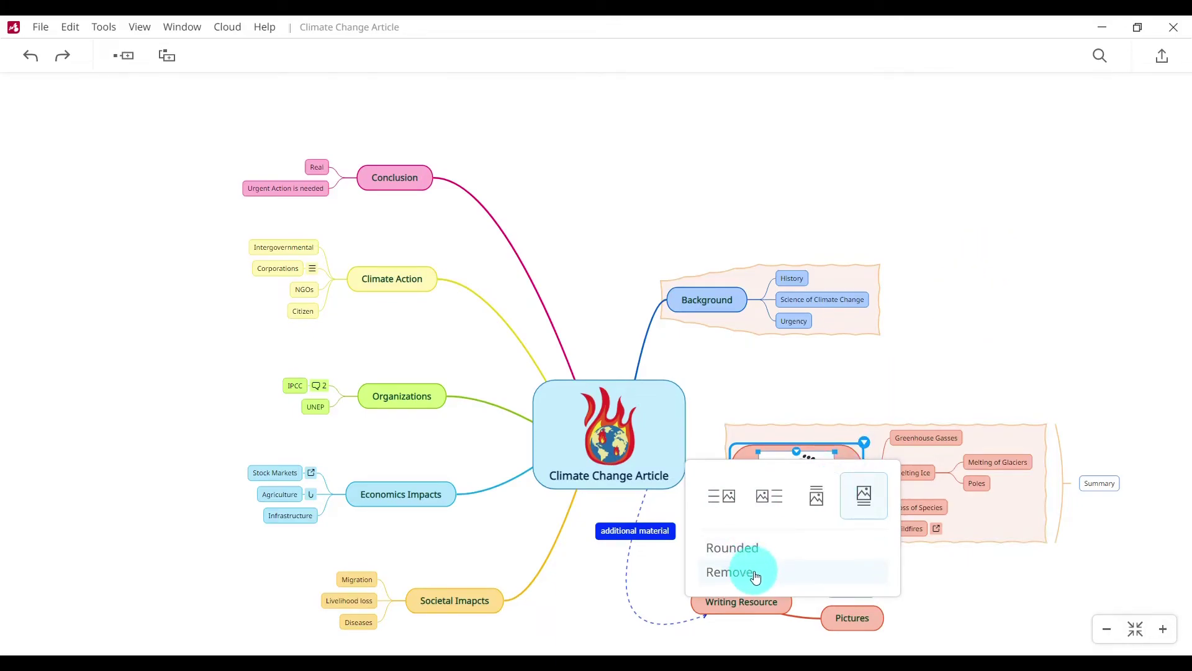
{"action": "left_click", "coordinate": [1015, 177]}
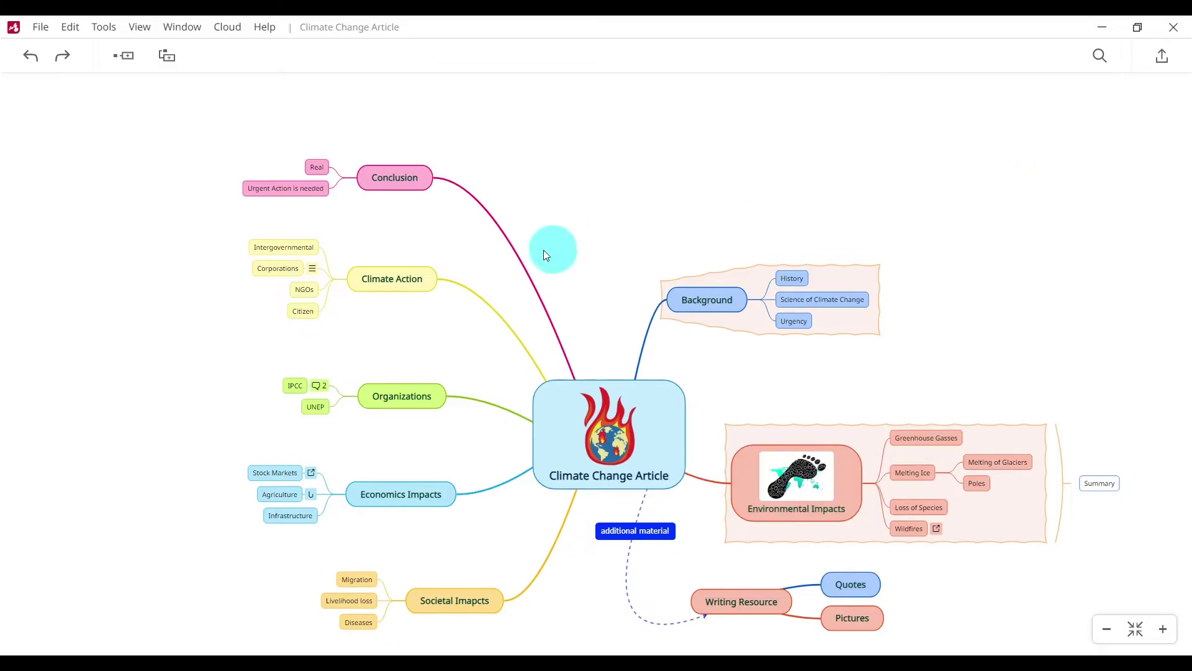
- Add the declining bar chart image from the built-in image library to the Stock Markets topic under Economics Impacts
{"action": "left_click", "coordinate": [281, 475]}
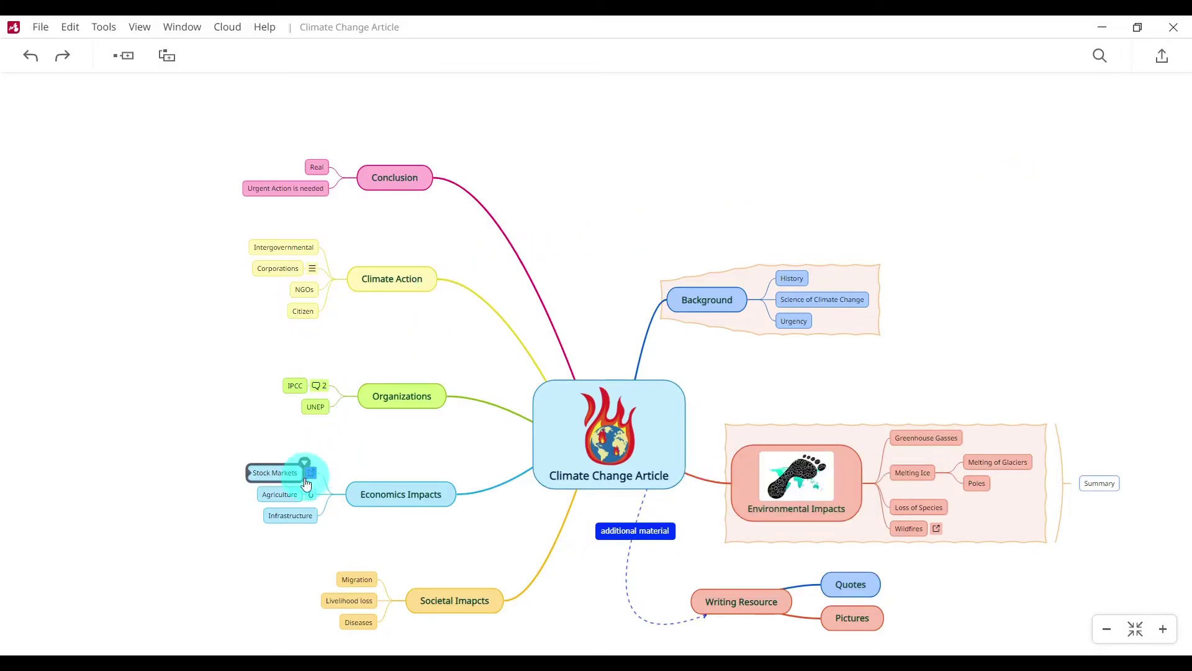
{"action": "left_click", "coordinate": [221, 479]}
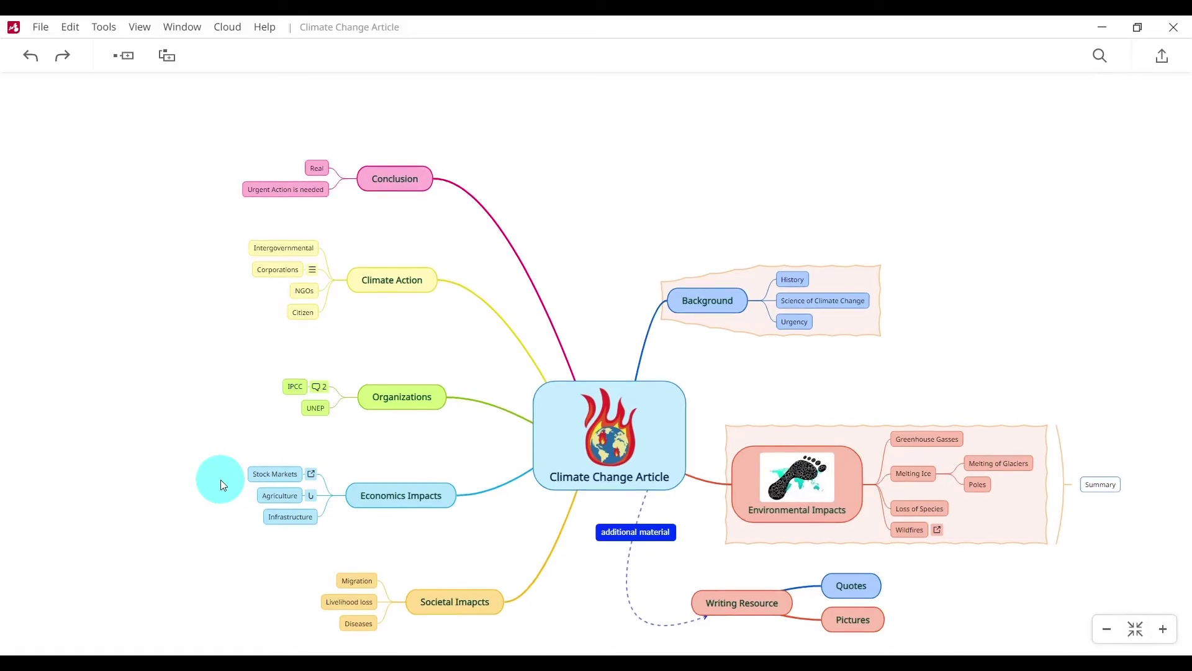
{"action": "scroll", "coordinate": [222, 479], "scroll_direction": "up", "scroll_amount": 2}
{"action": "scroll", "coordinate": [221, 490], "scroll_direction": "up", "scroll_amount": 2}
{"action": "left_click", "coordinate": [314, 476]}
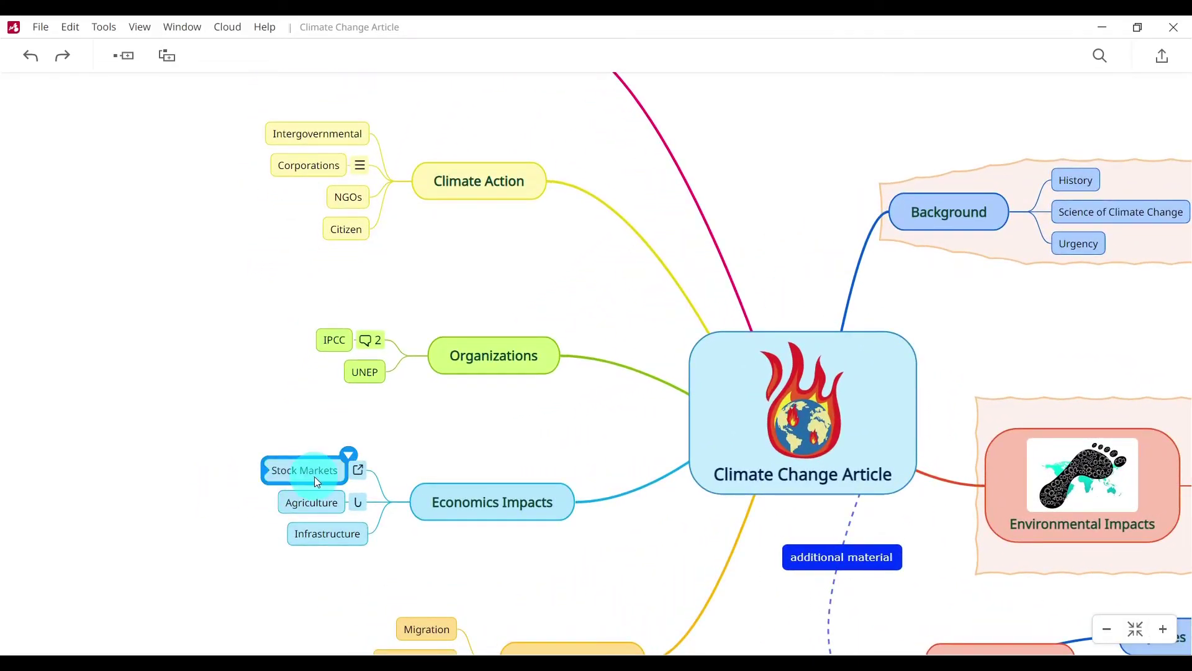
{"action": "left_click", "coordinate": [350, 459]}
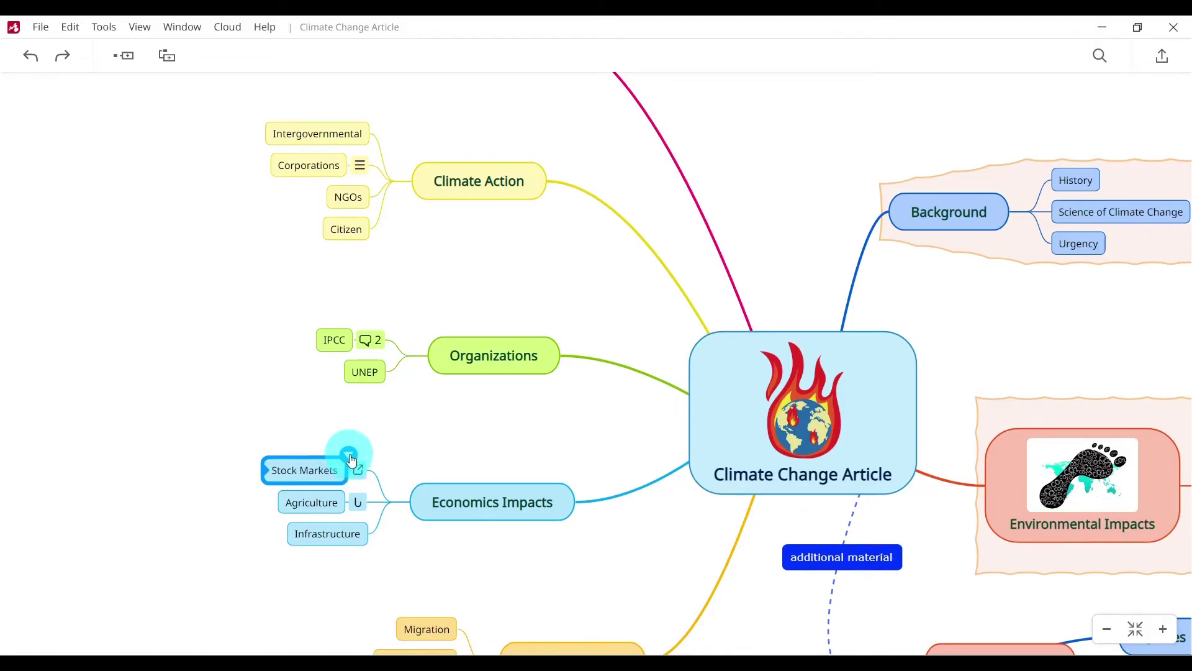
{"action": "left_click", "coordinate": [352, 462]}
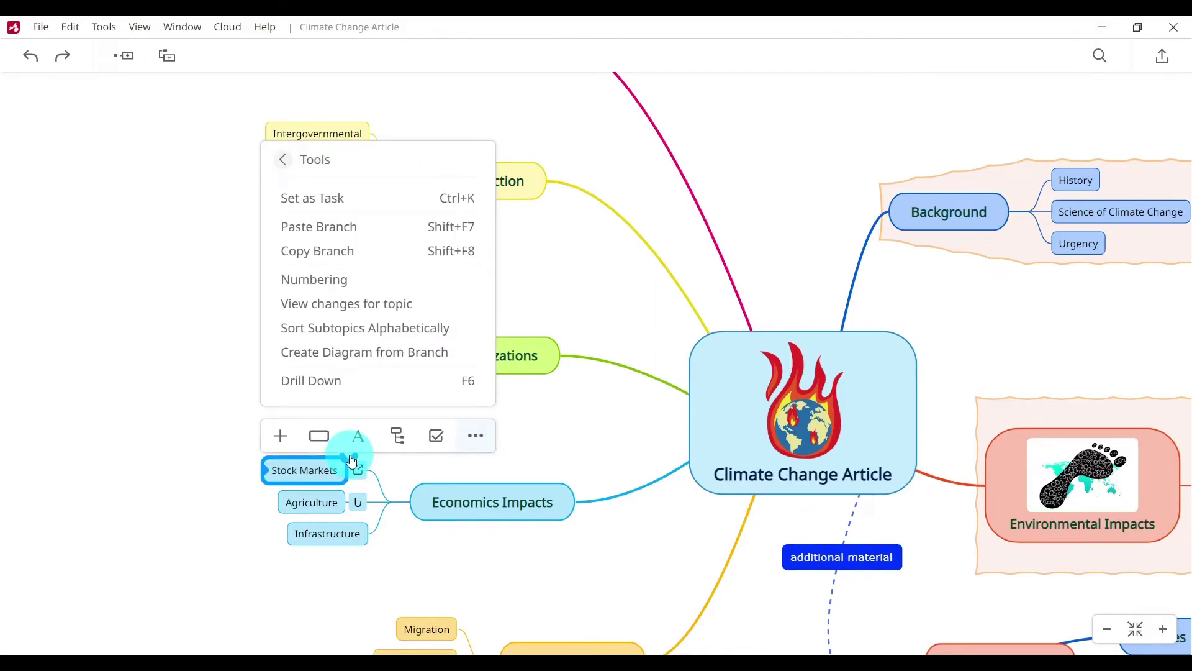
{"action": "left_click", "coordinate": [319, 436]}
{"action": "left_click", "coordinate": [282, 440]}
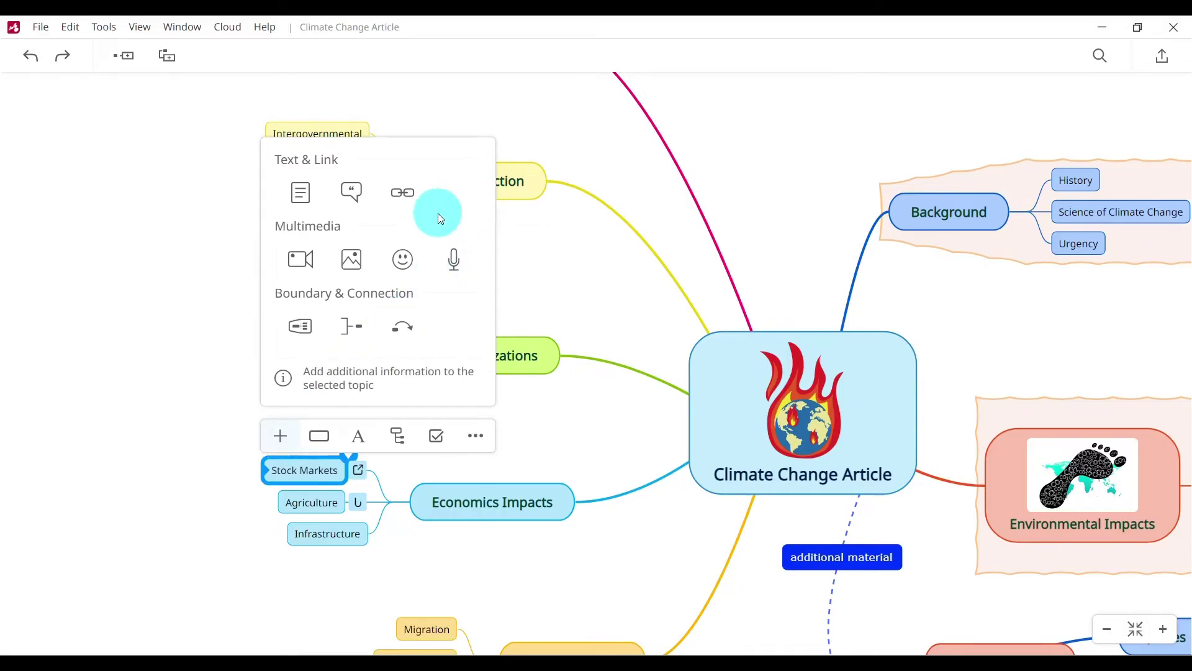
{"action": "left_click", "coordinate": [358, 267]}
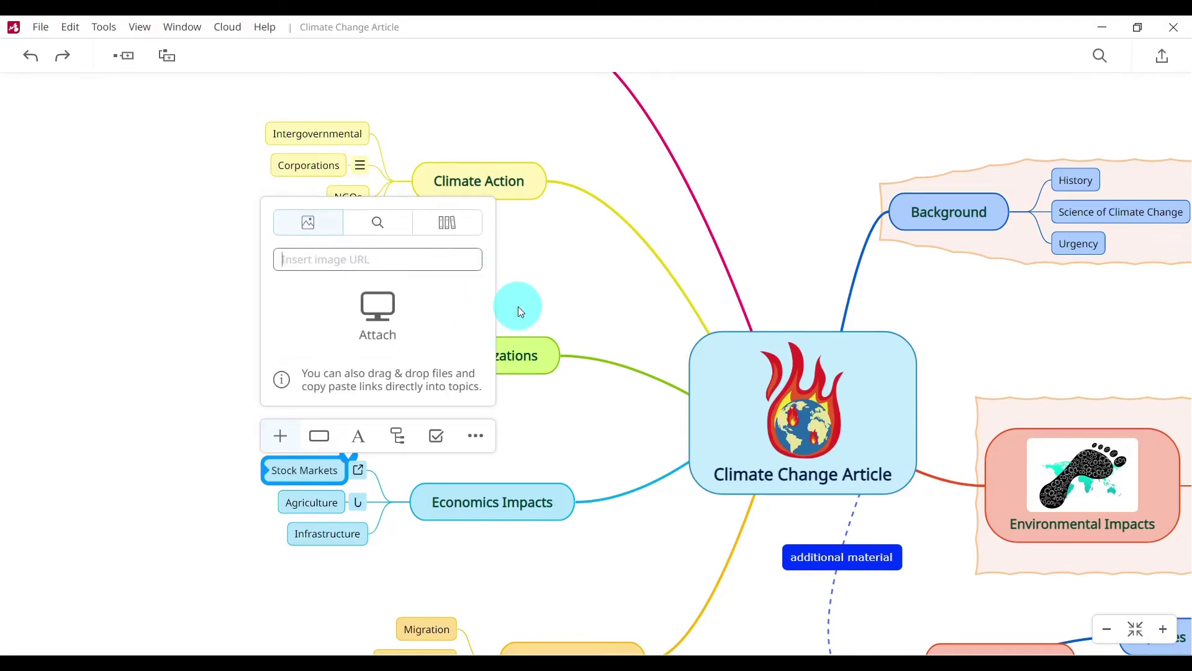
{"action": "left_click", "coordinate": [454, 226]}
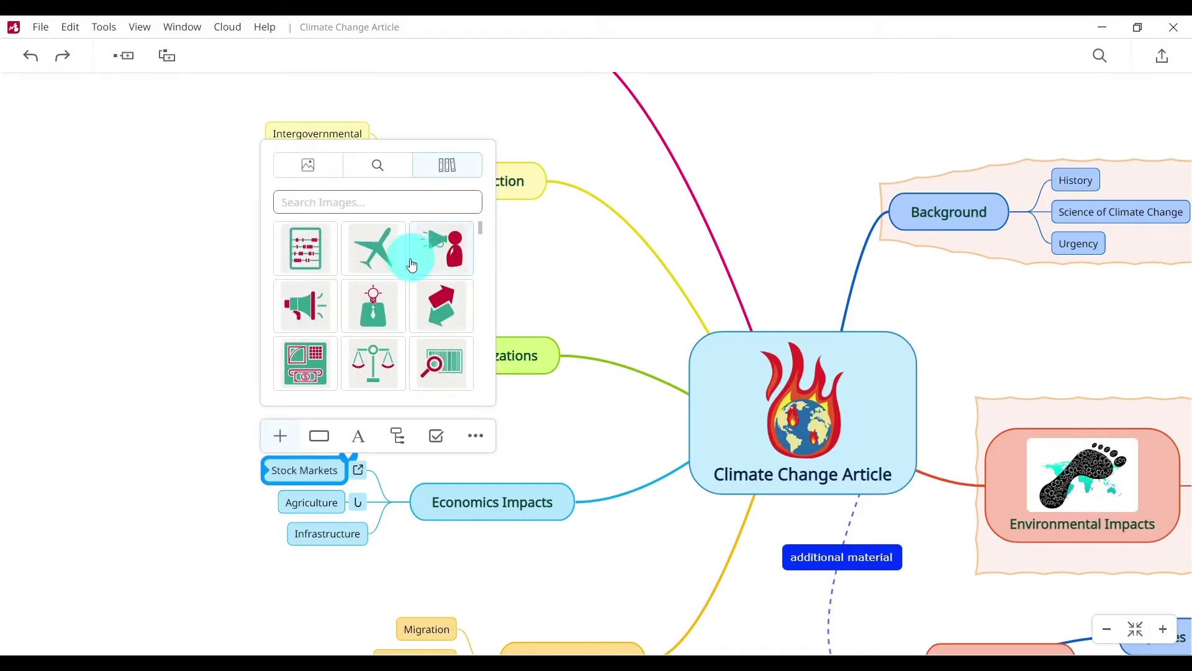
{"action": "scroll", "coordinate": [400, 273], "scroll_direction": "down", "scroll_amount": 5}
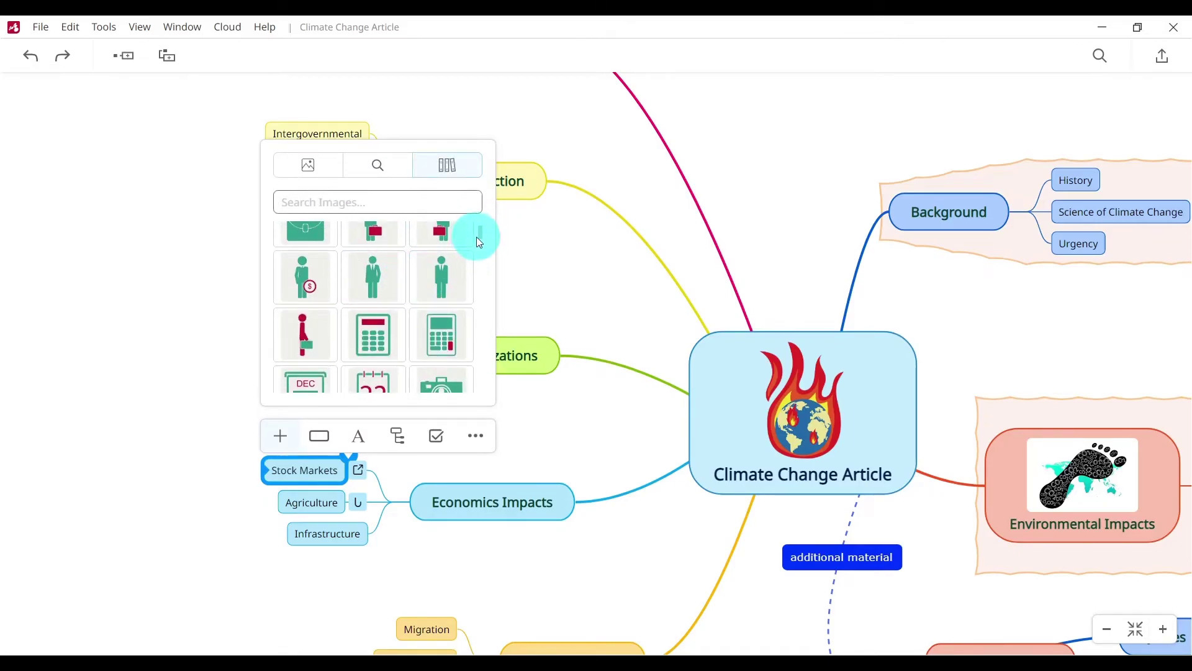
{"action": "left_click_drag", "start_coordinate": [480, 242], "coordinate": [485, 249]}
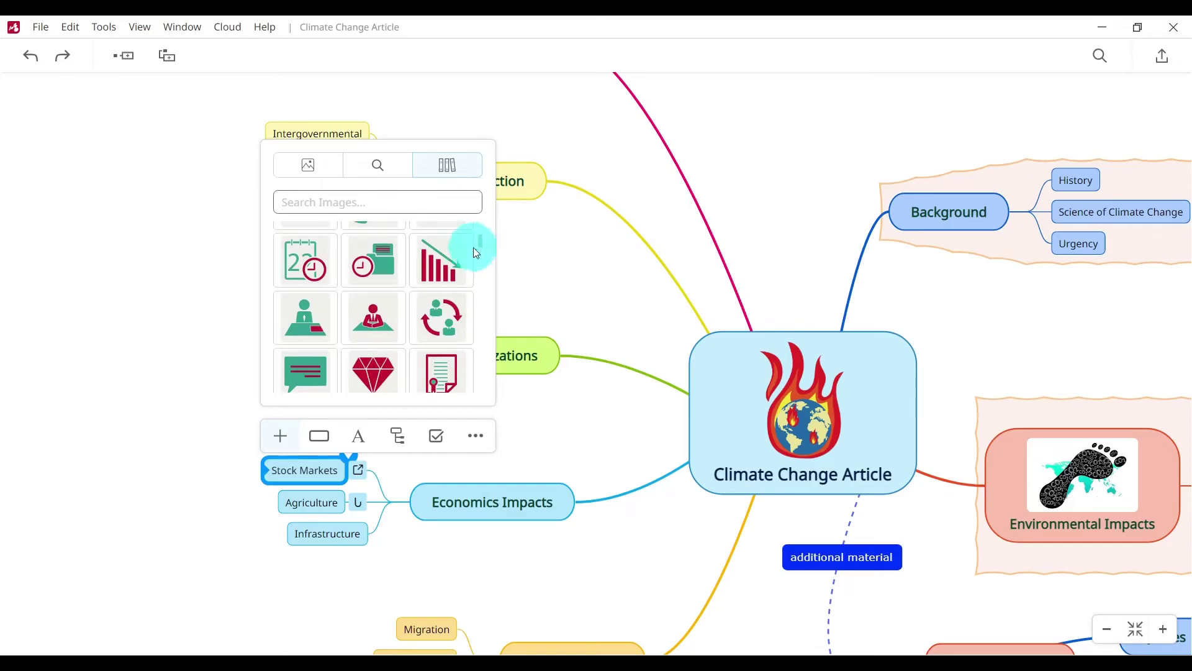
{"action": "left_click", "coordinate": [440, 260]}
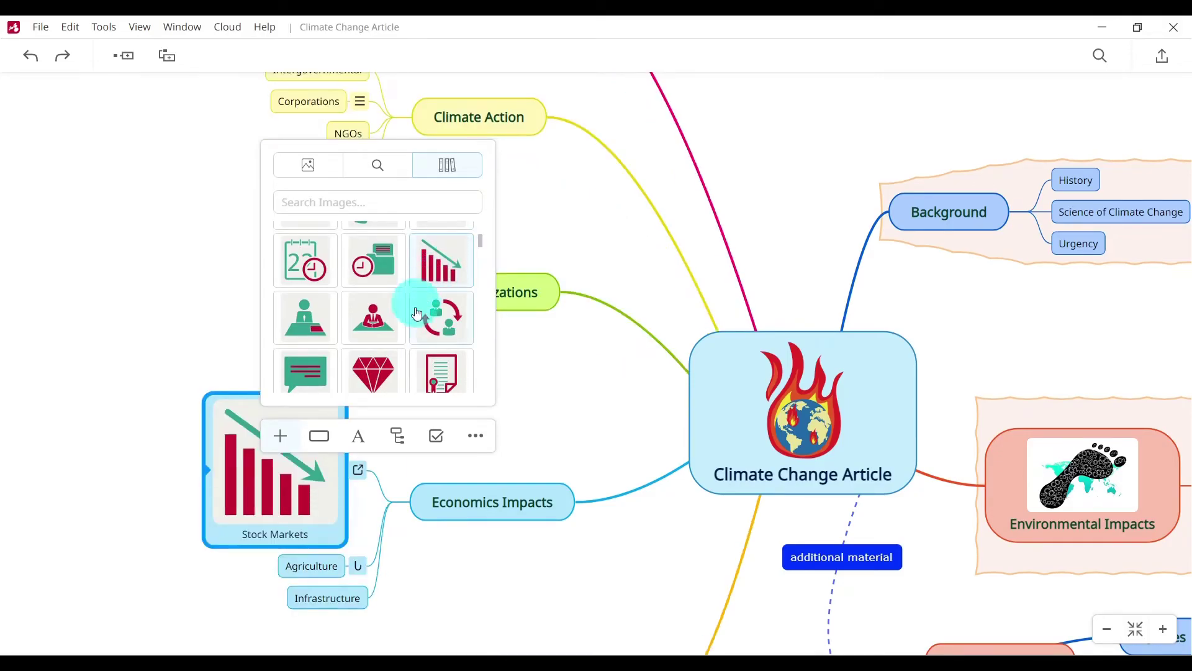
{"action": "left_click", "coordinate": [160, 249]}
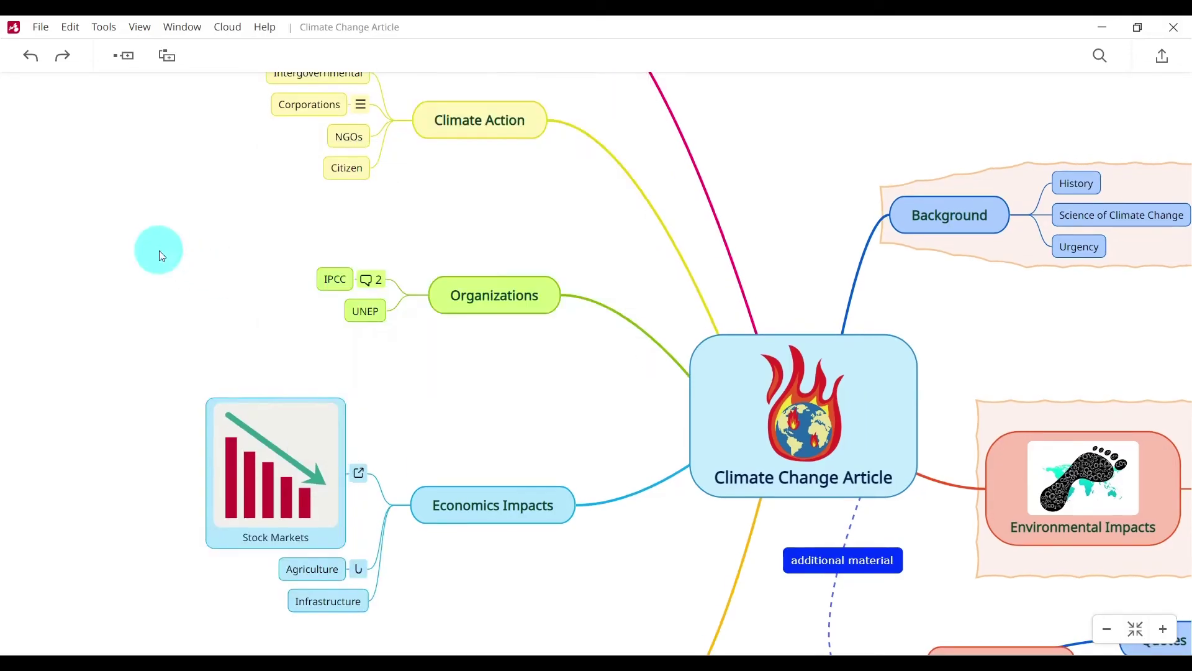
- Shrink the declining bar chart image in the Stock Markets topic to about three quarters of its size
{"action": "left_click", "coordinate": [282, 427]}
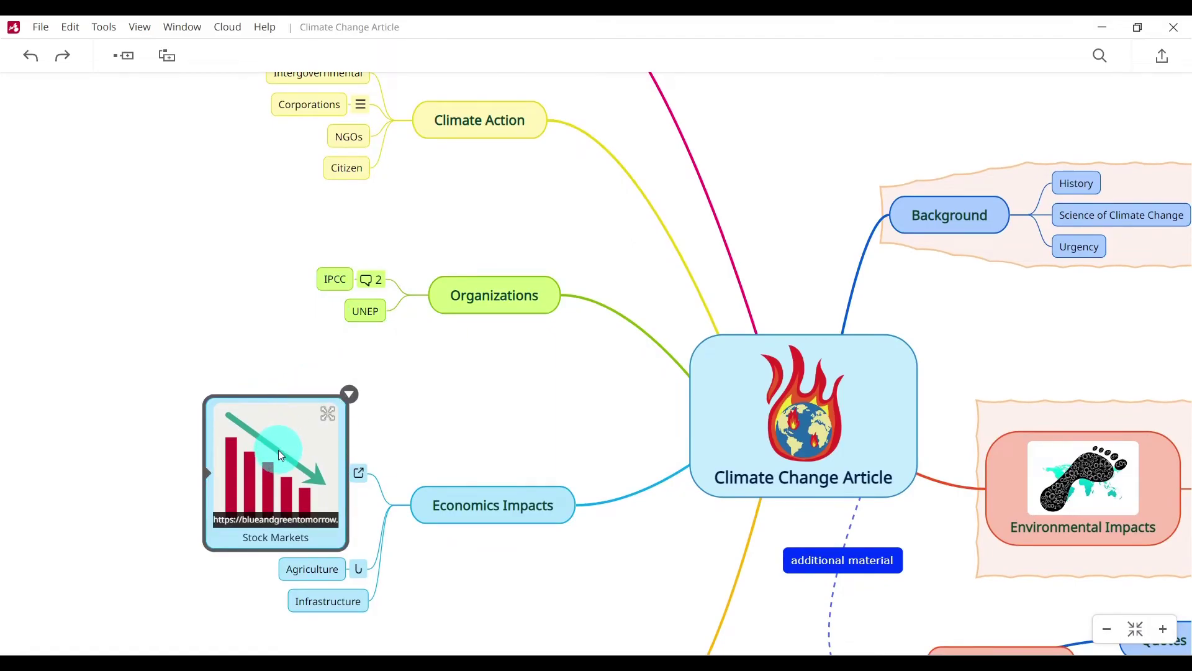
{"action": "left_click", "coordinate": [278, 449]}
{"action": "left_click", "coordinate": [210, 411]}
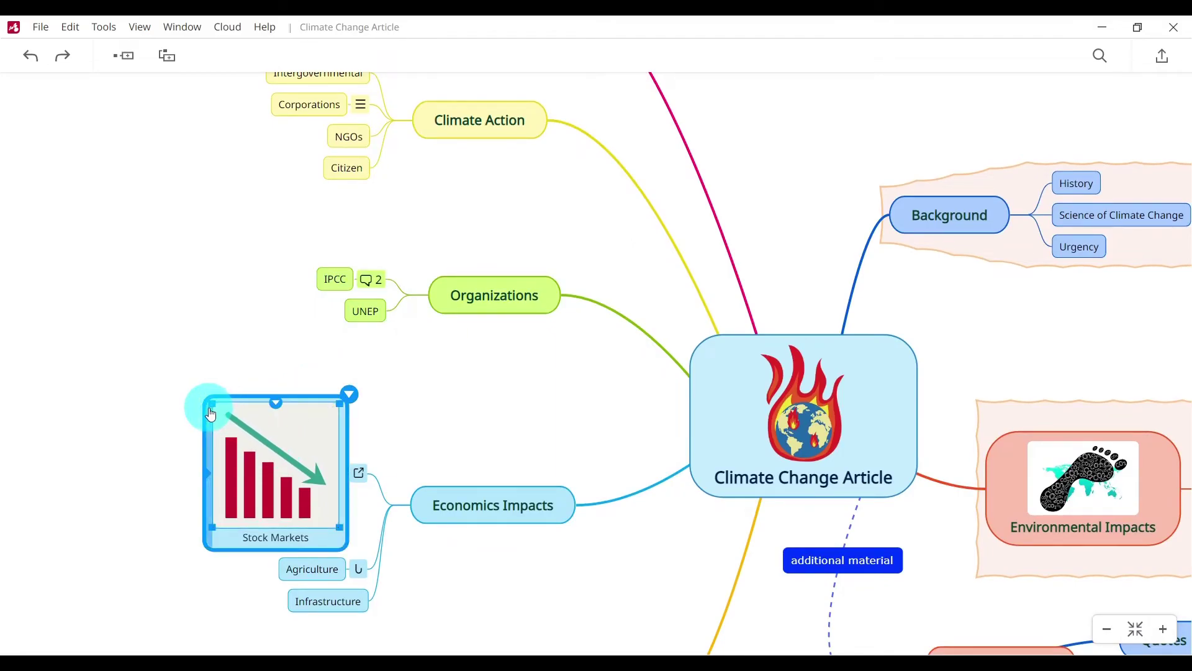
{"action": "left_click_drag", "start_coordinate": [212, 413], "coordinate": [245, 452]}
{"action": "left_click", "coordinate": [308, 405]}
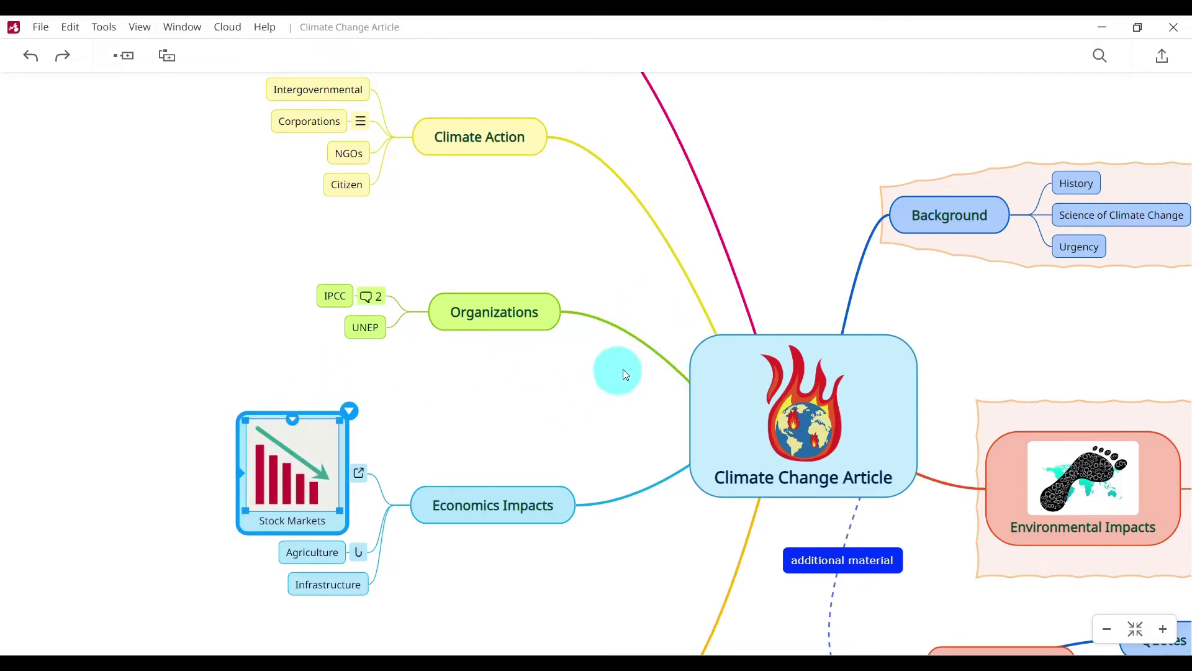
{"action": "scroll", "coordinate": [624, 369], "scroll_direction": "down", "scroll_amount": 3}
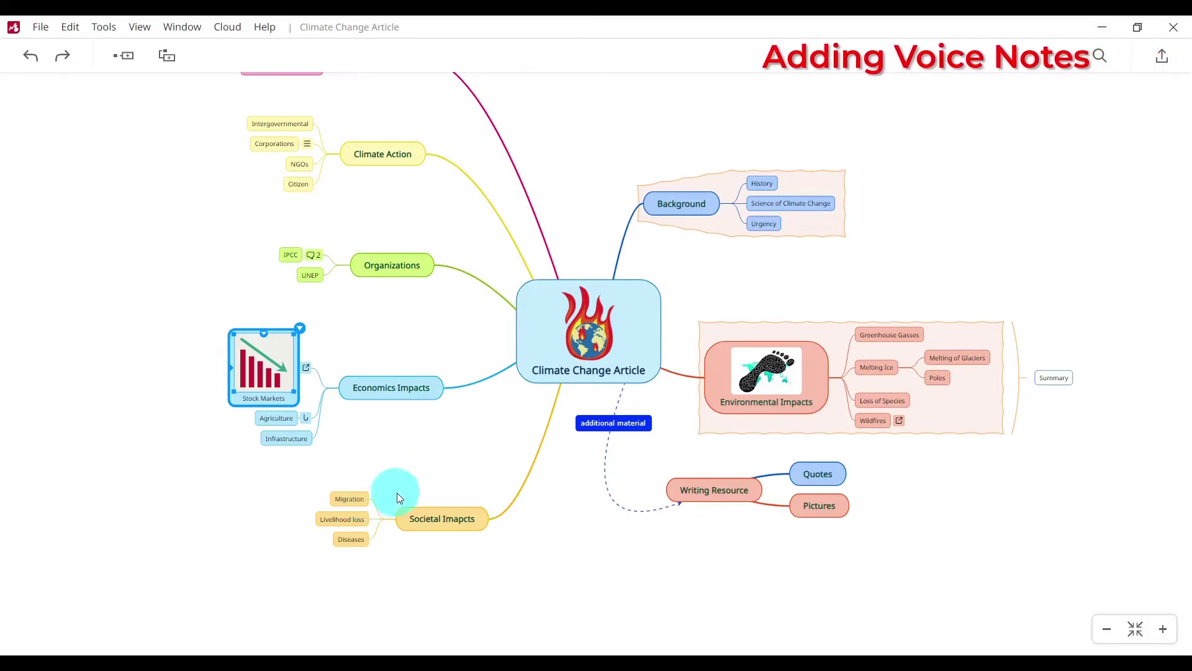
- Record a voice note about 23 seconds long for the Migration topic under Societal Imapcts and save it to the topic
{"action": "scroll", "coordinate": [449, 492], "scroll_direction": "up", "scroll_amount": 5}
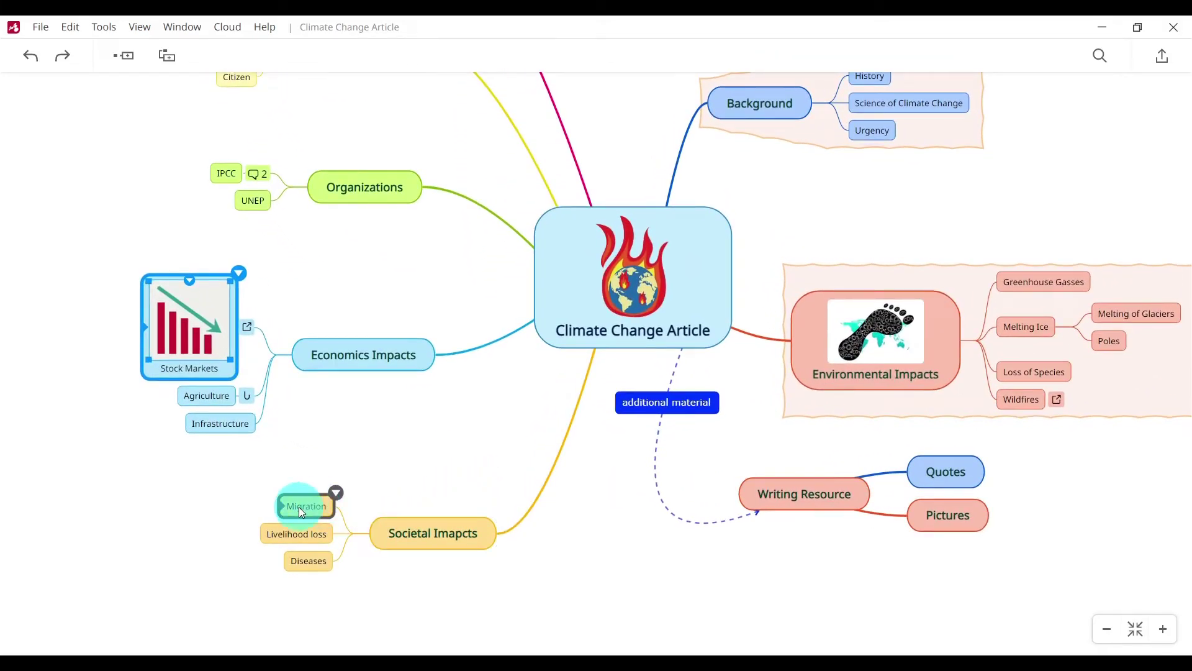
{"action": "left_click", "coordinate": [302, 508]}
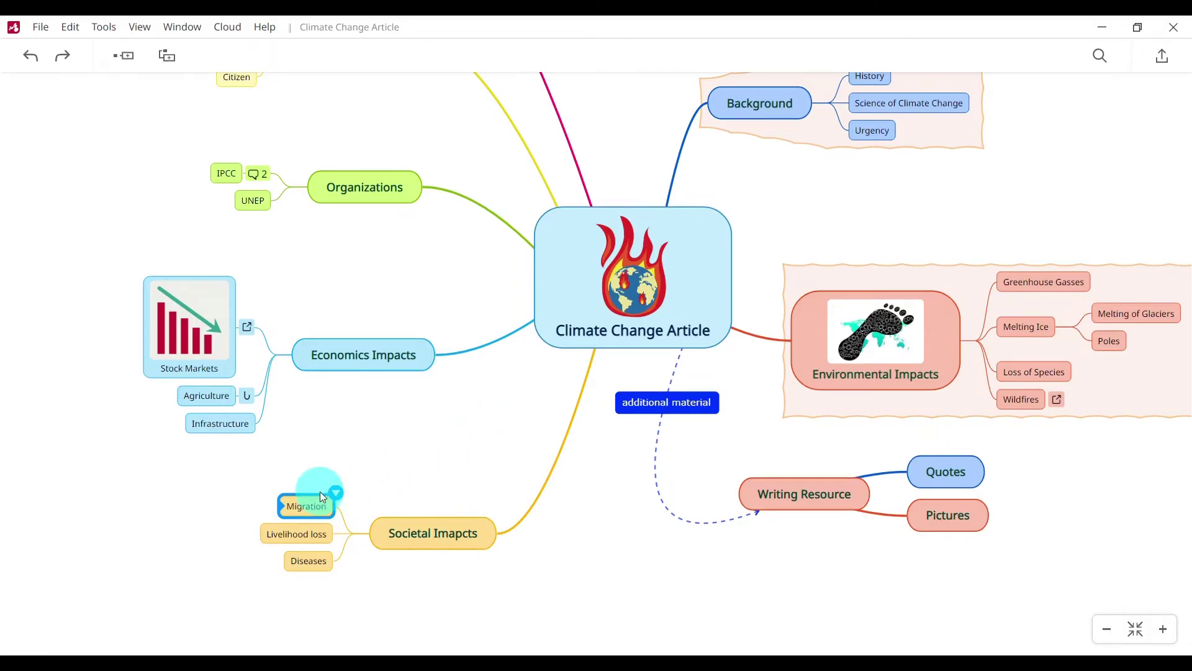
{"action": "left_click", "coordinate": [336, 492]}
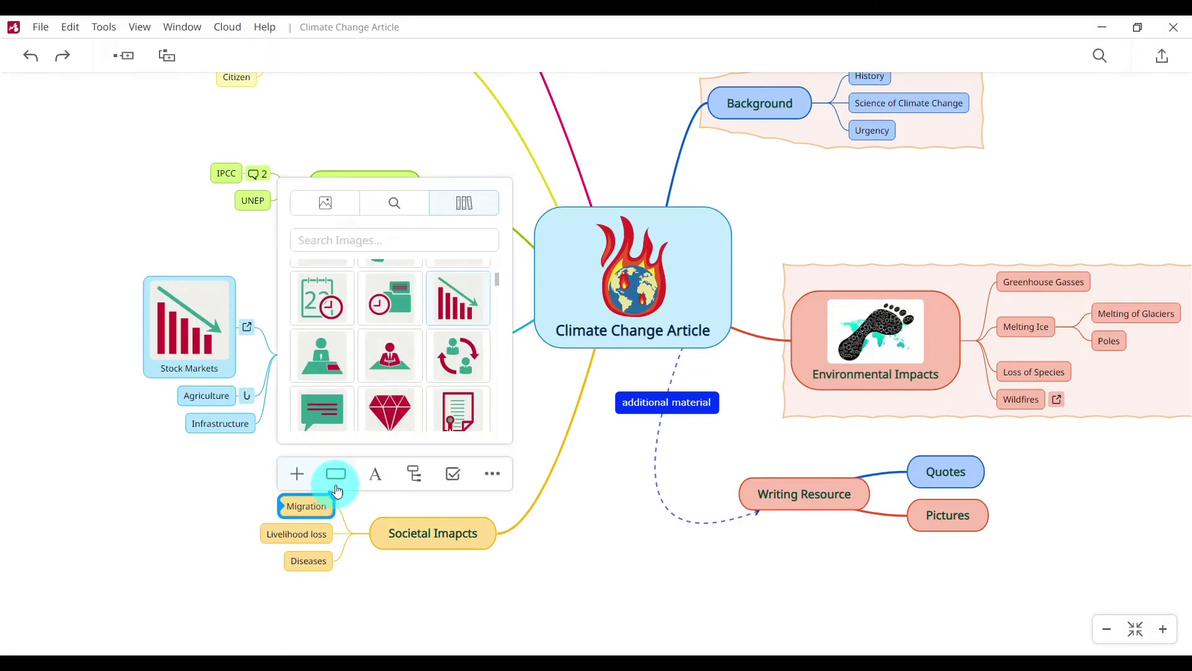
{"action": "left_click", "coordinate": [301, 474]}
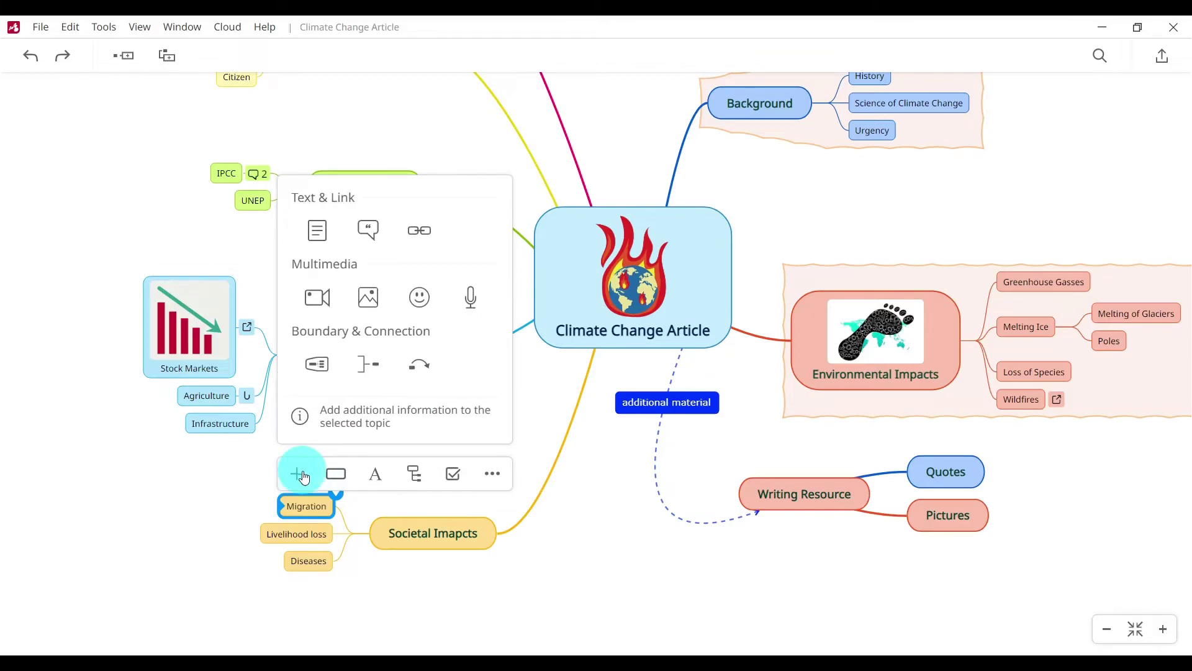
{"action": "left_click", "coordinate": [473, 305]}
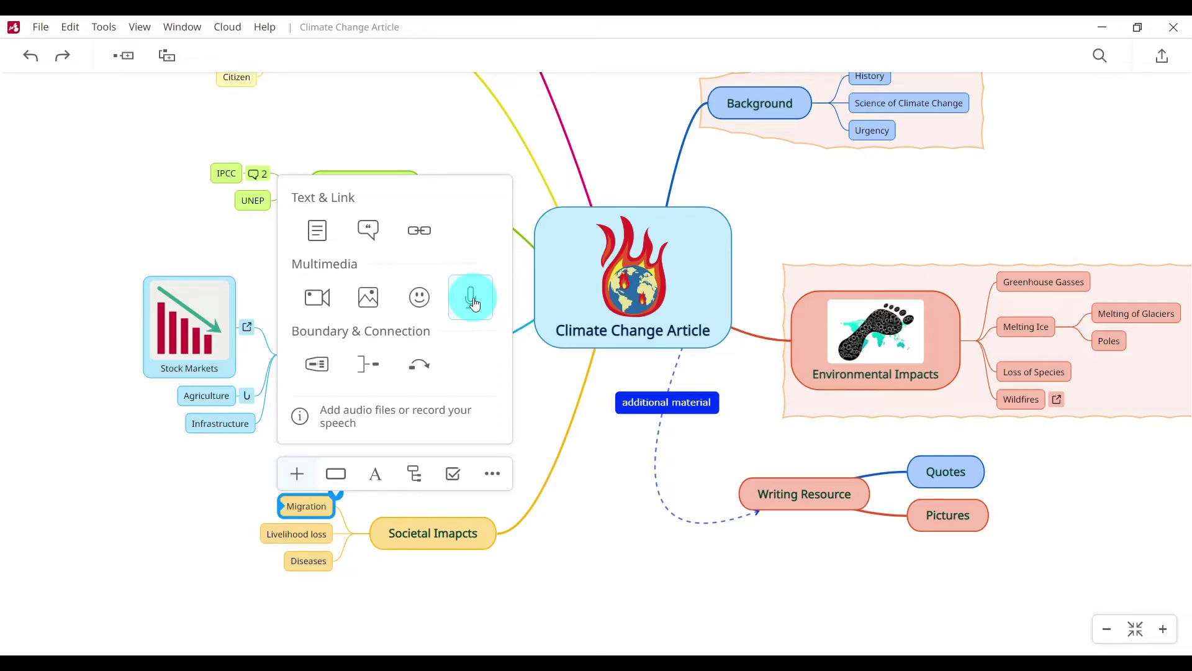
{"action": "left_click", "coordinate": [476, 305]}
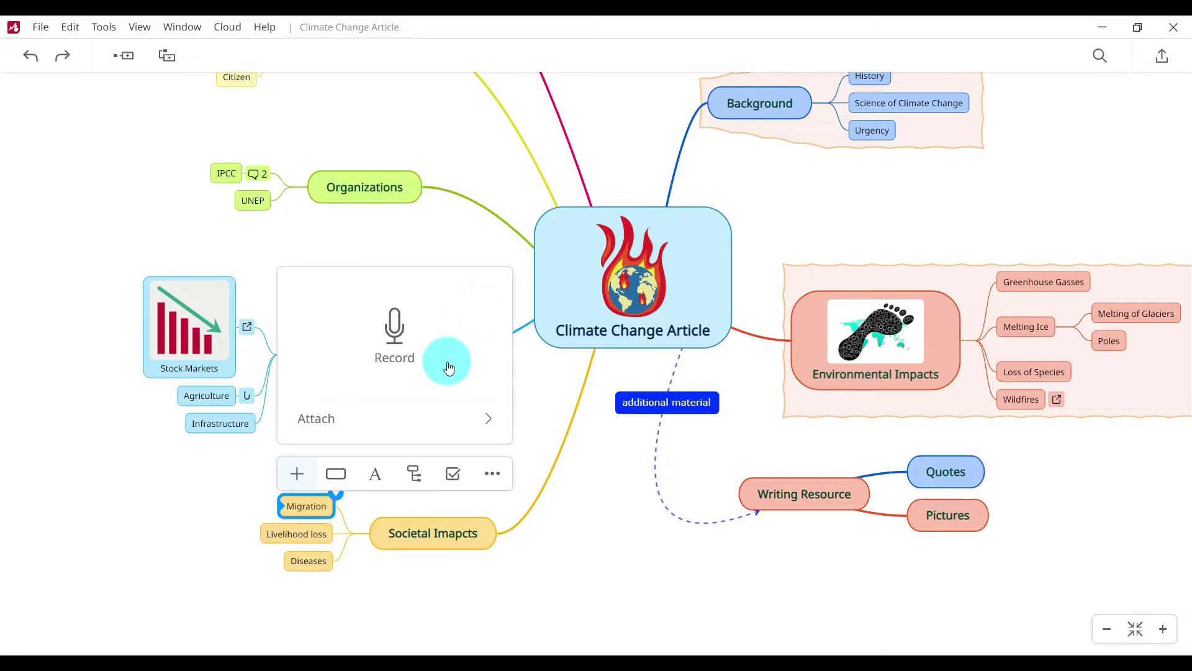
{"action": "left_click", "coordinate": [400, 348]}
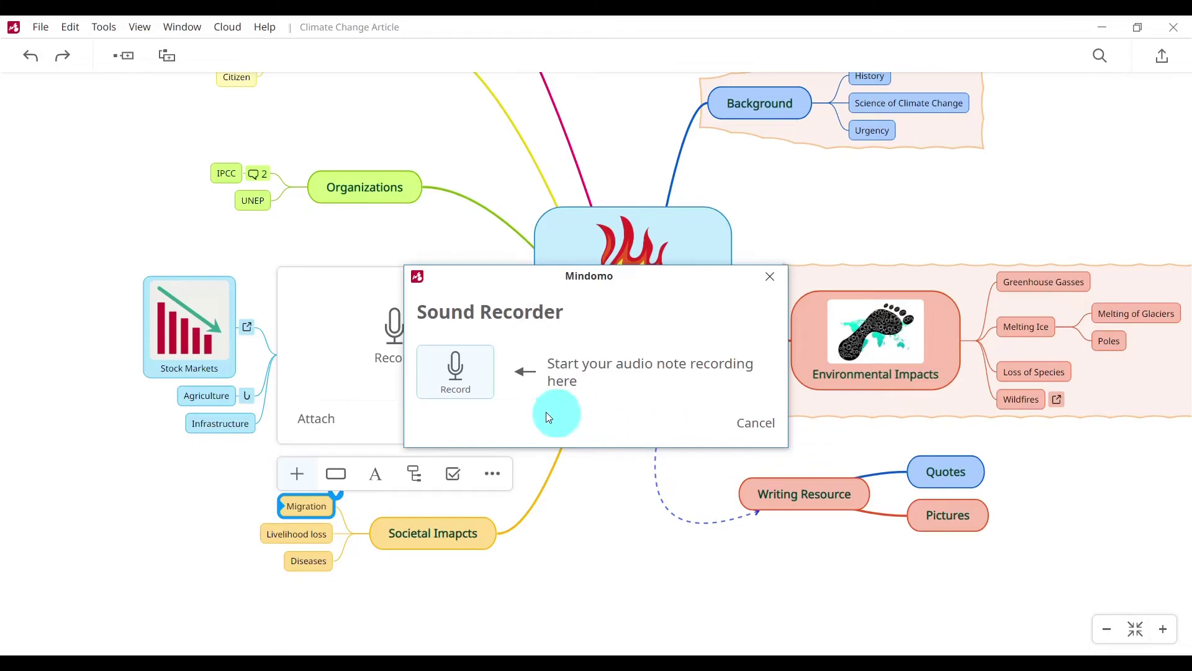
{"action": "left_click", "coordinate": [465, 377]}
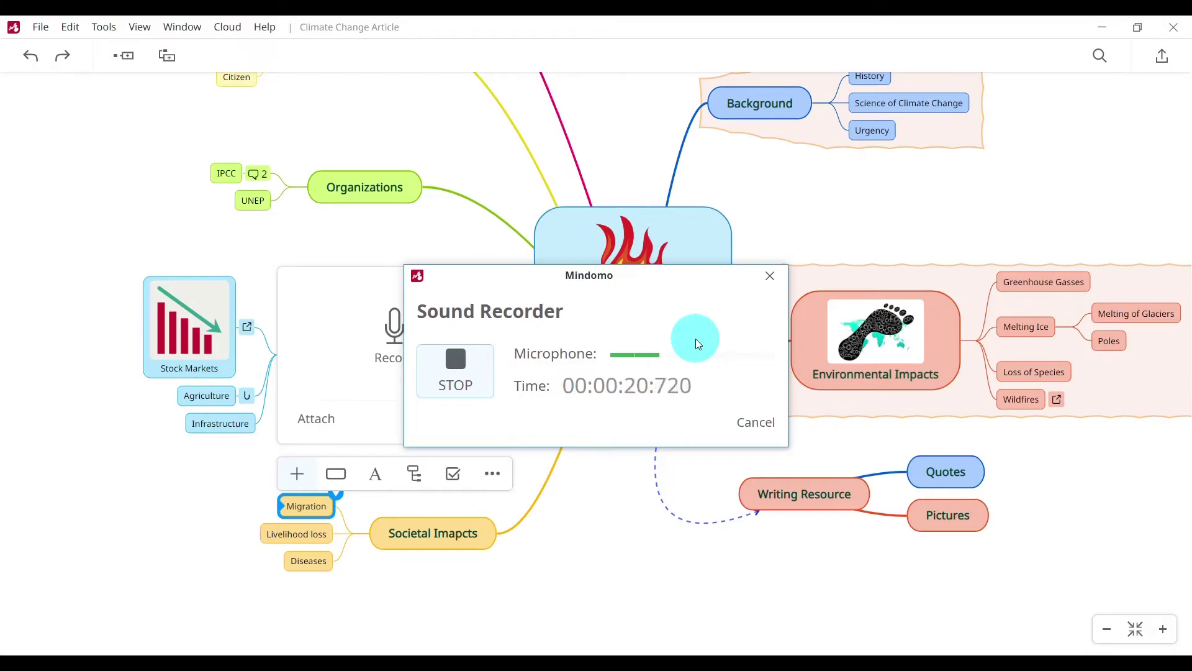
{"action": "left_click", "coordinate": [475, 373]}
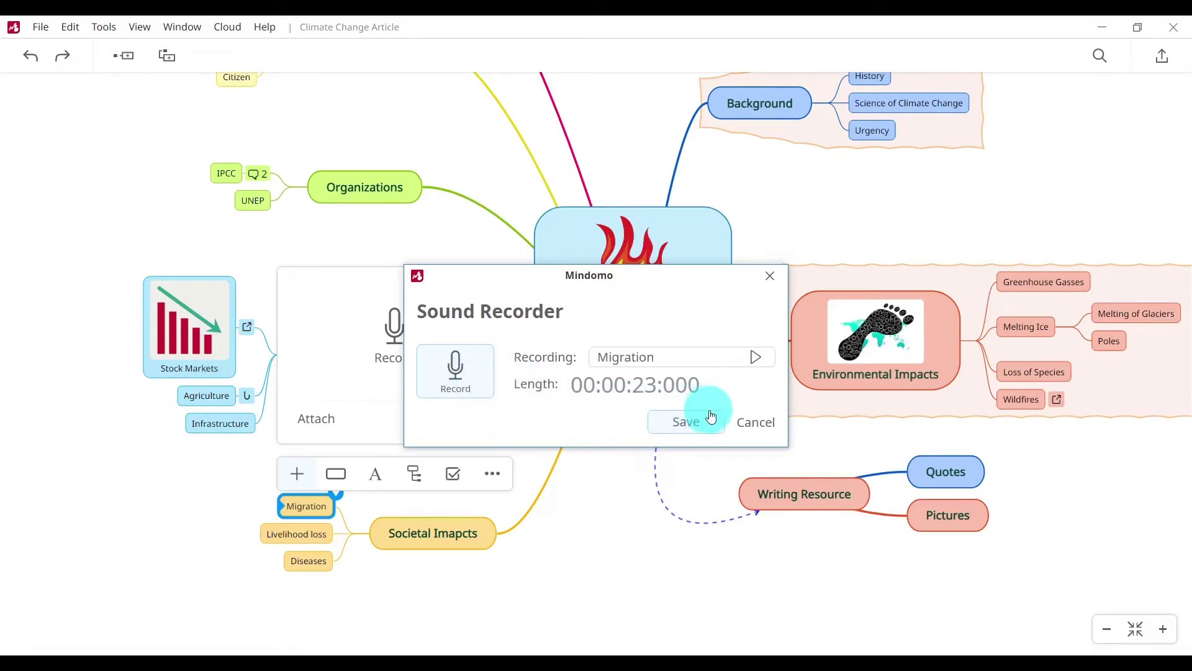
{"action": "left_click", "coordinate": [686, 421]}
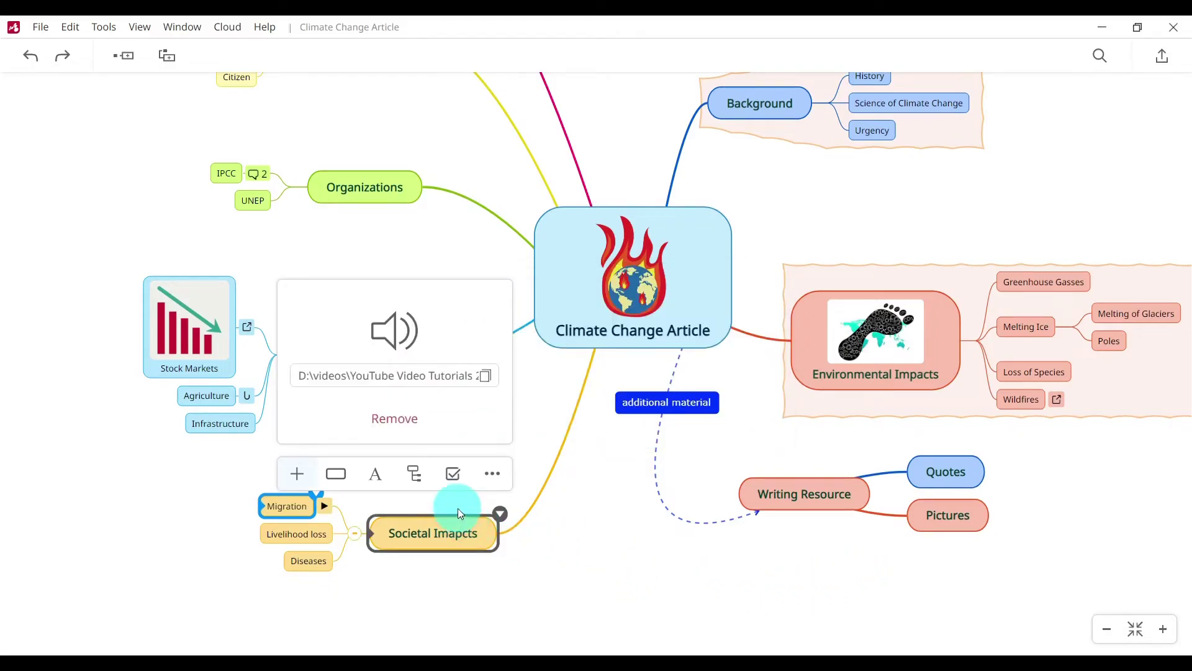
{"action": "left_click", "coordinate": [638, 520]}
{"action": "left_click", "coordinate": [362, 513]}
- Play back the voice note attached to the Migration topic
{"action": "scroll", "coordinate": [211, 552], "scroll_direction": "up", "scroll_amount": 5}
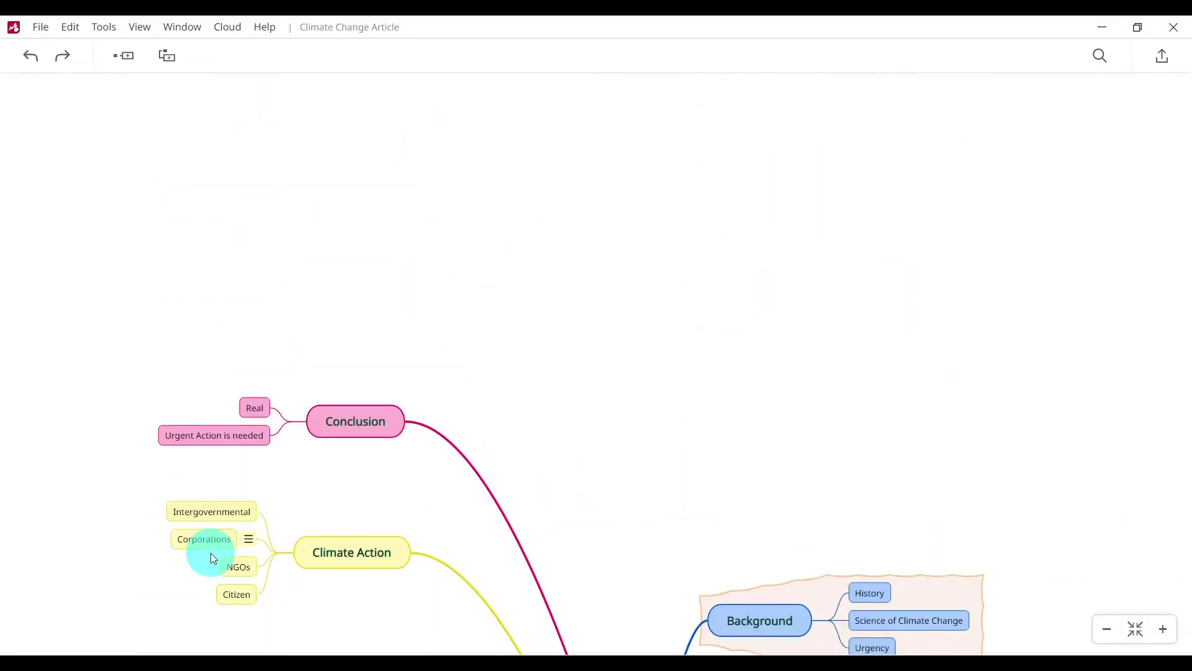
{"action": "scroll", "coordinate": [214, 554], "scroll_direction": "down", "scroll_amount": 8}
{"action": "scroll", "coordinate": [217, 551], "scroll_direction": "up", "scroll_amount": 3}
{"action": "scroll", "coordinate": [218, 551], "scroll_direction": "down", "scroll_amount": 4}
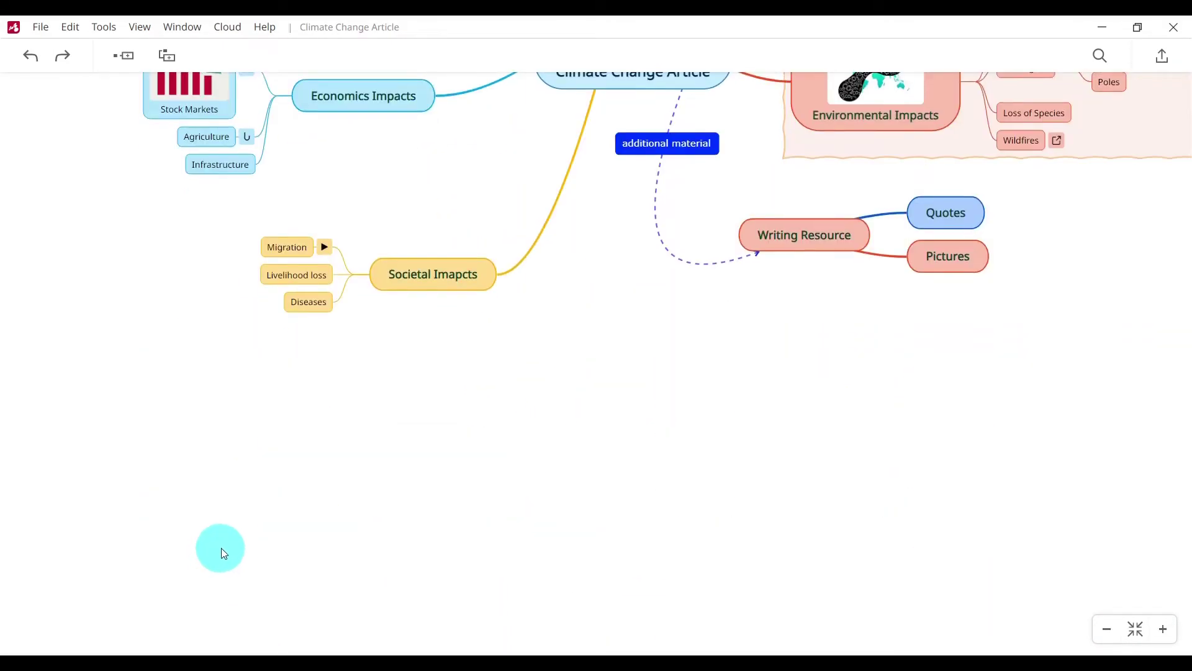
{"action": "left_click", "coordinate": [327, 248]}
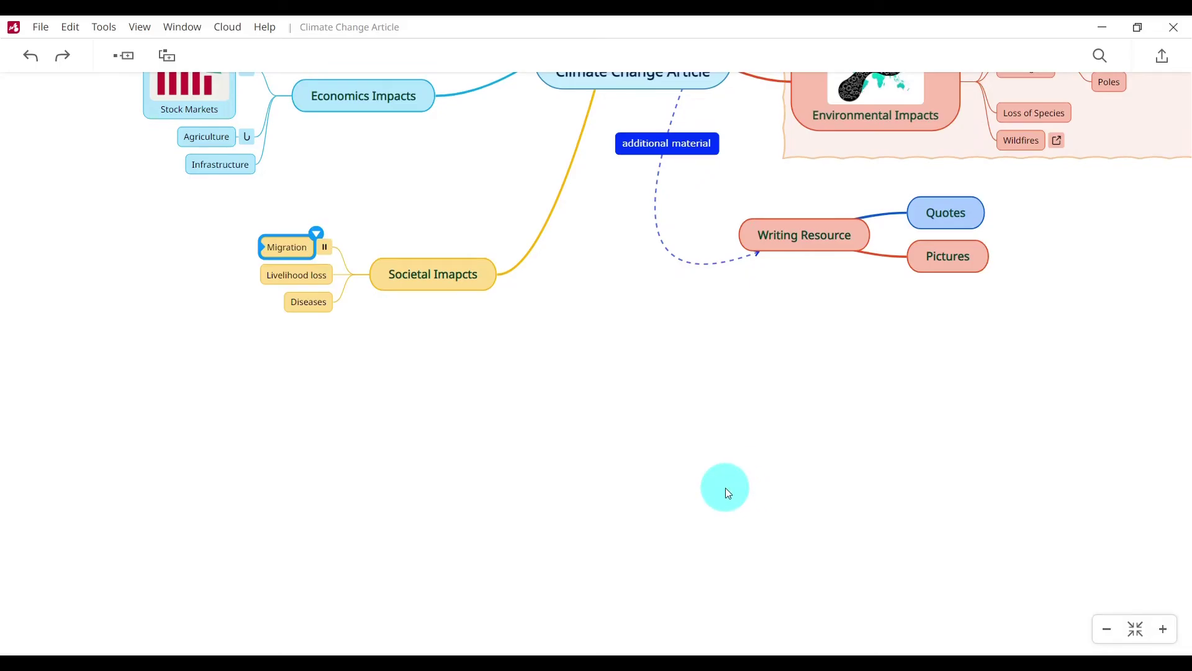
{"action": "scroll", "coordinate": [725, 486], "scroll_direction": "up", "scroll_amount": 4}
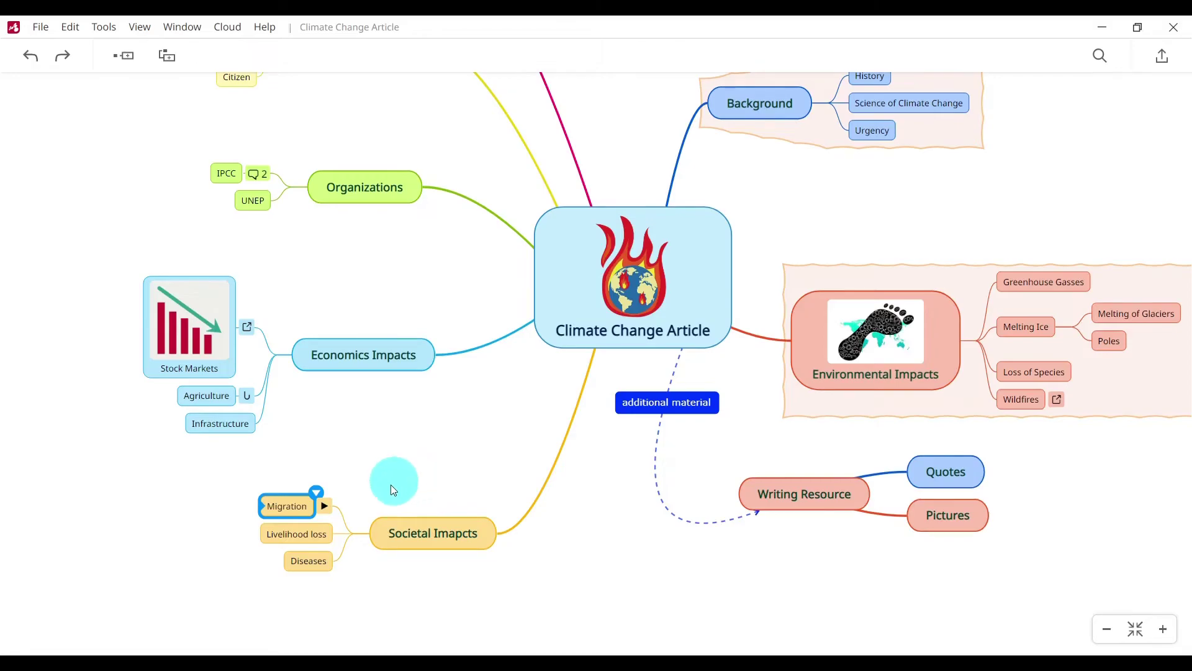
- Open the Presenter for the whole map and view the options of slide 1 without changing them
{"action": "scroll", "coordinate": [425, 441], "scroll_direction": "down", "scroll_amount": 1}
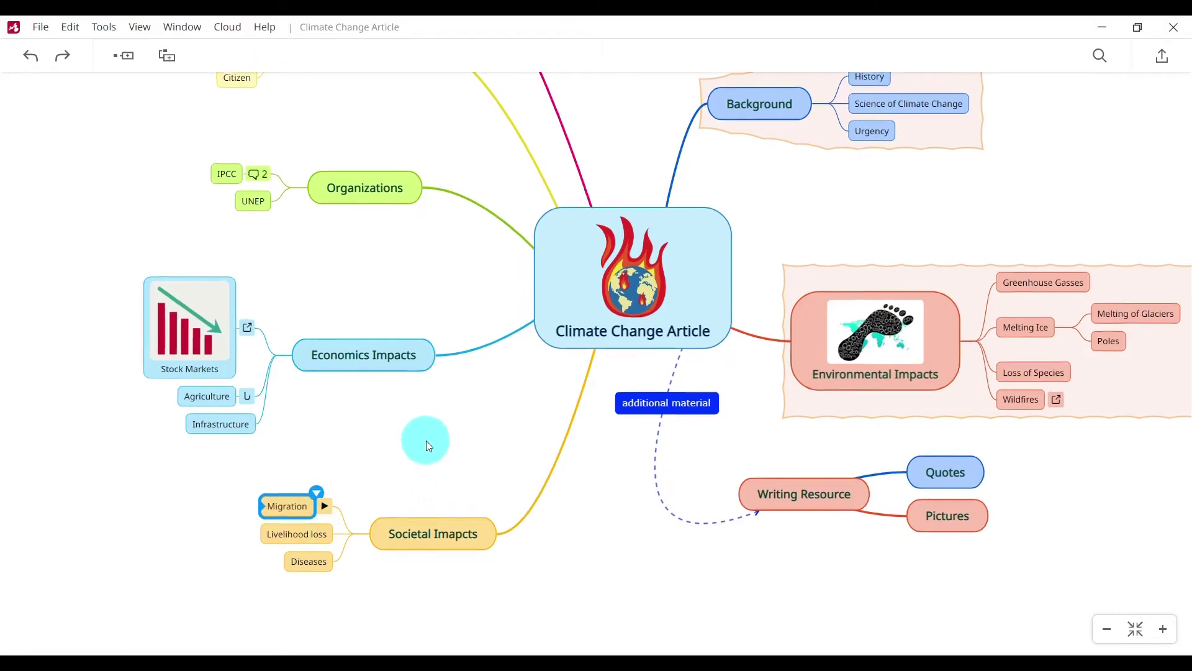
{"action": "scroll", "coordinate": [426, 440], "scroll_direction": "down", "scroll_amount": 3}
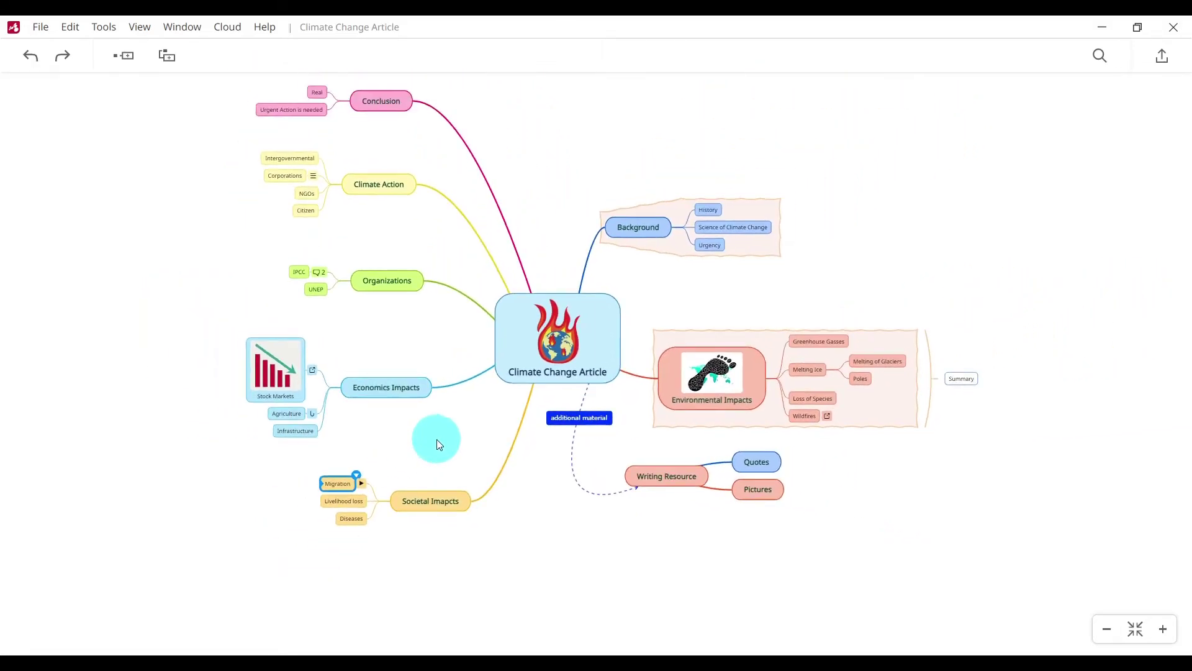
{"action": "left_click_drag", "start_coordinate": [939, 196], "coordinate": [902, 237]}
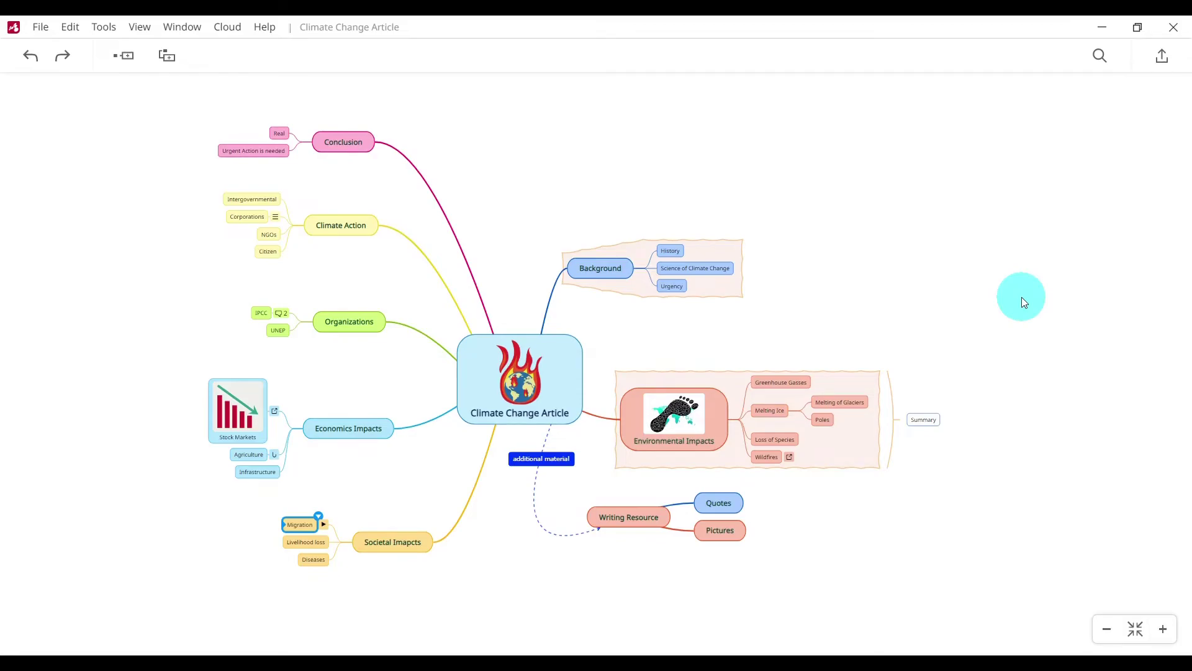
{"action": "key", "text": "Right"}
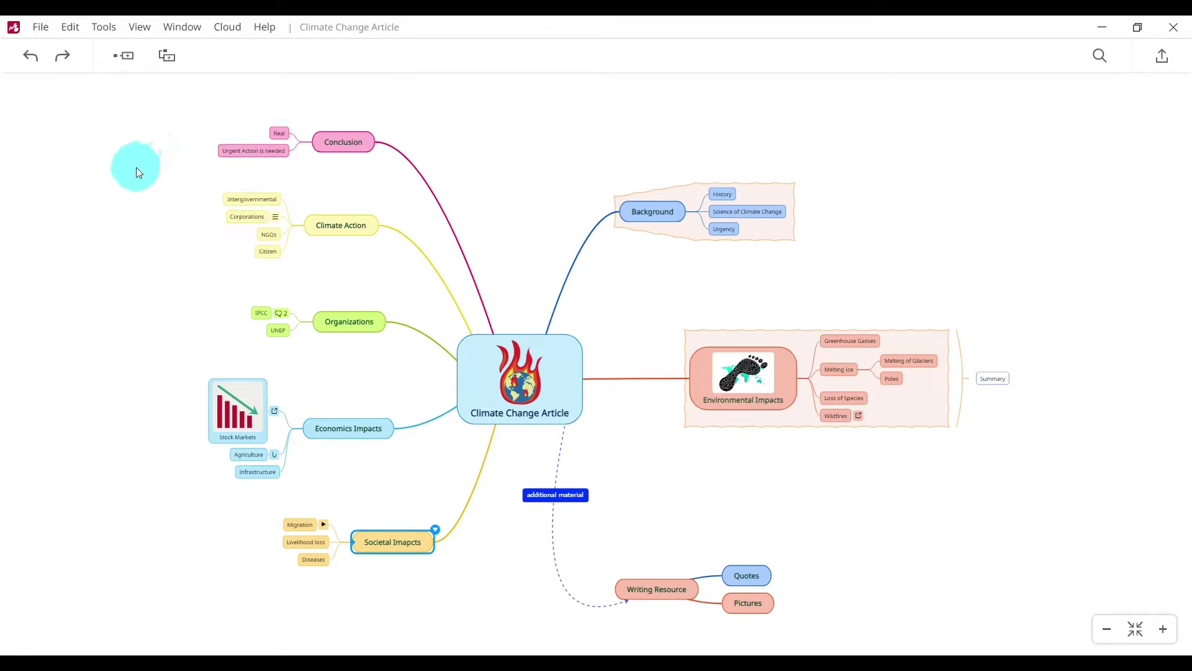
{"action": "left_click", "coordinate": [101, 28]}
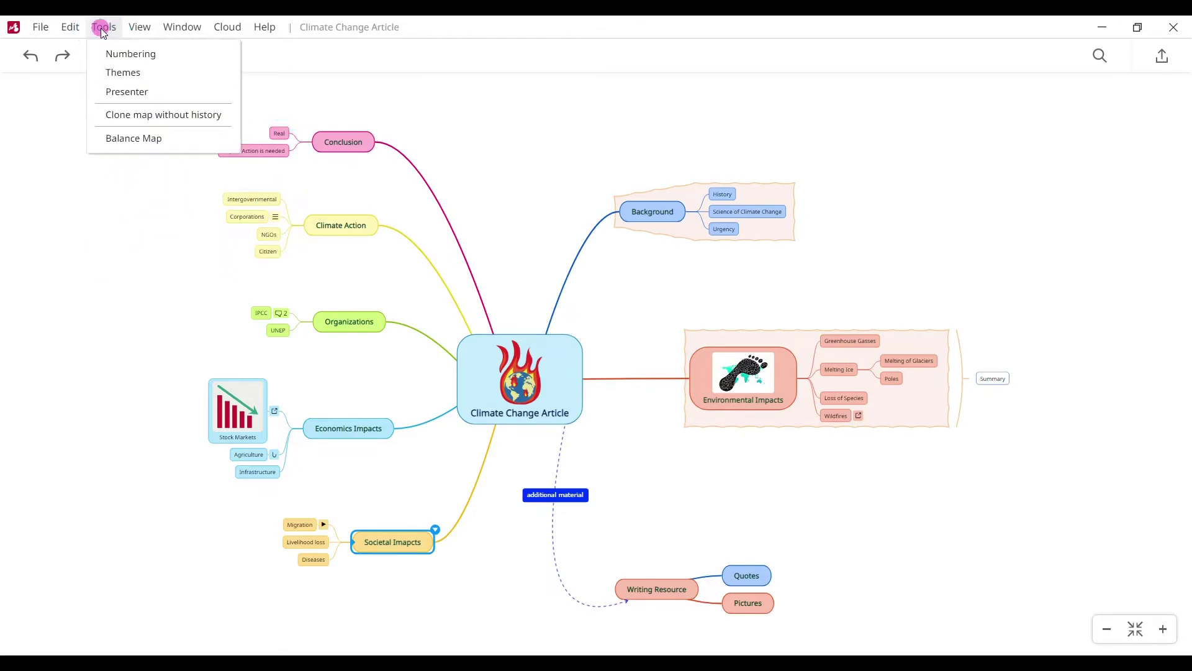
{"action": "left_click", "coordinate": [127, 92]}
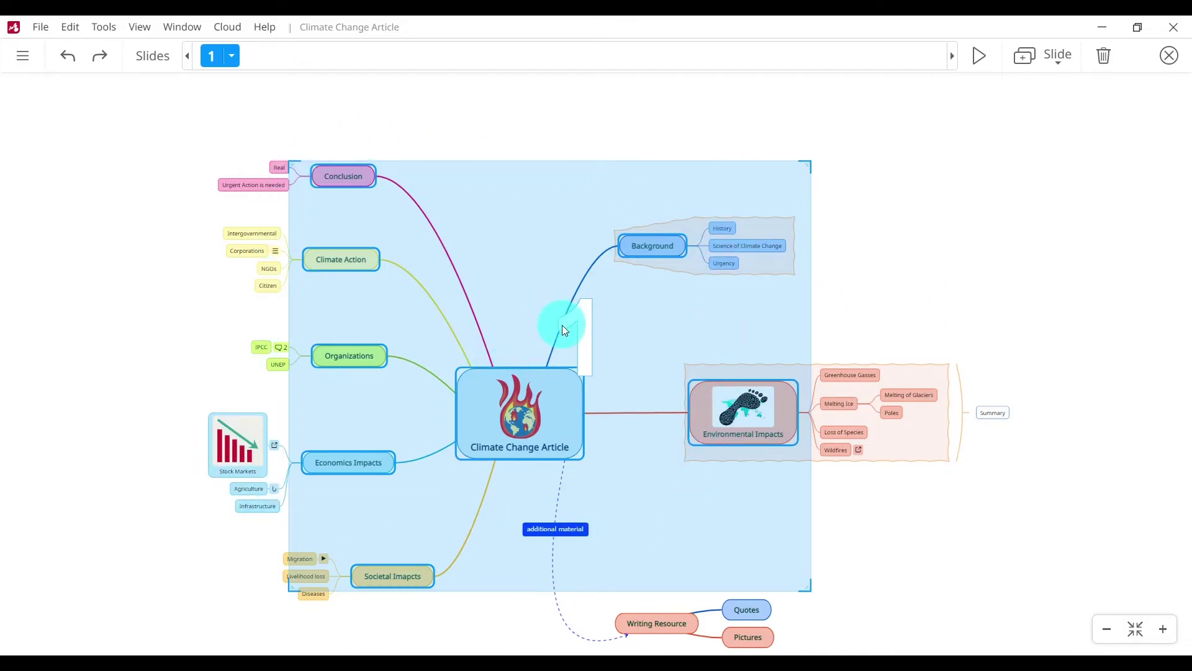
{"action": "left_click", "coordinate": [234, 59]}
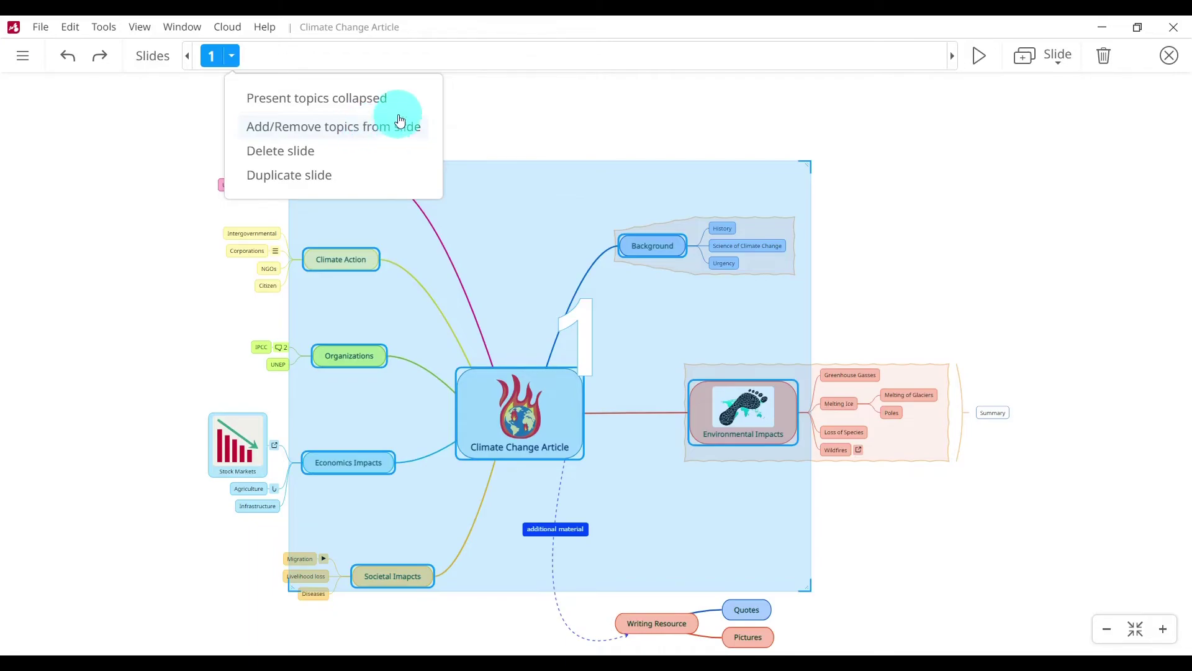
{"action": "left_click", "coordinate": [510, 103]}
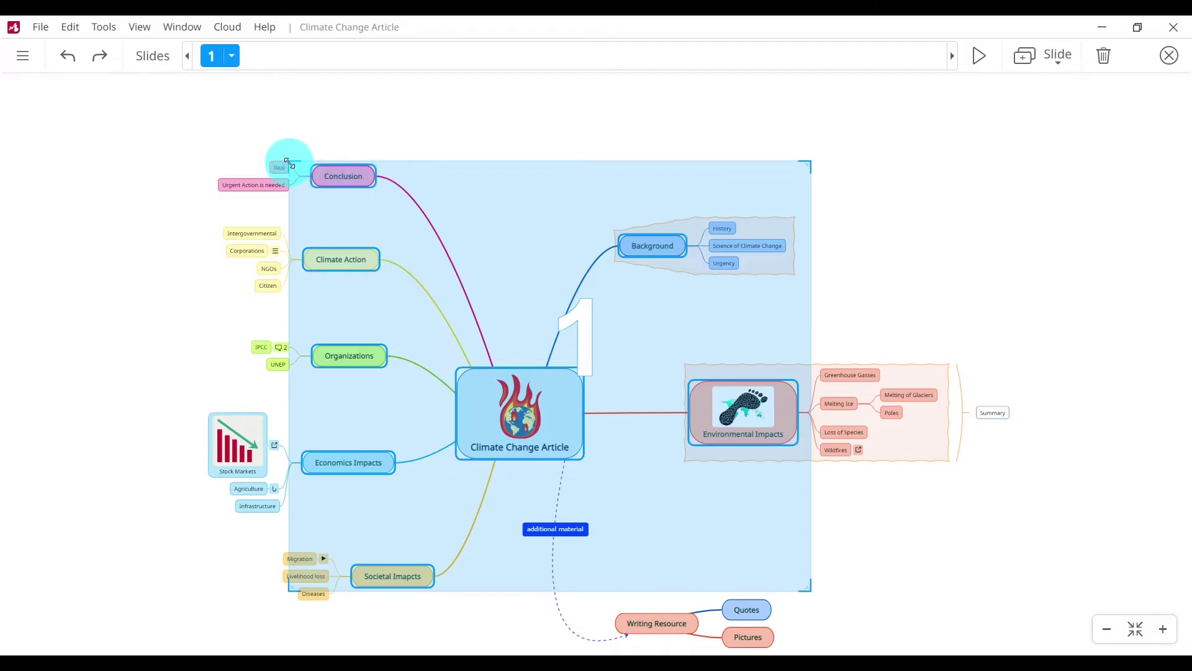
- Shrink the frame of slide 1 so that it encloses only the central Climate Change Article topic
{"action": "left_click_drag", "start_coordinate": [290, 162], "coordinate": [438, 349]}
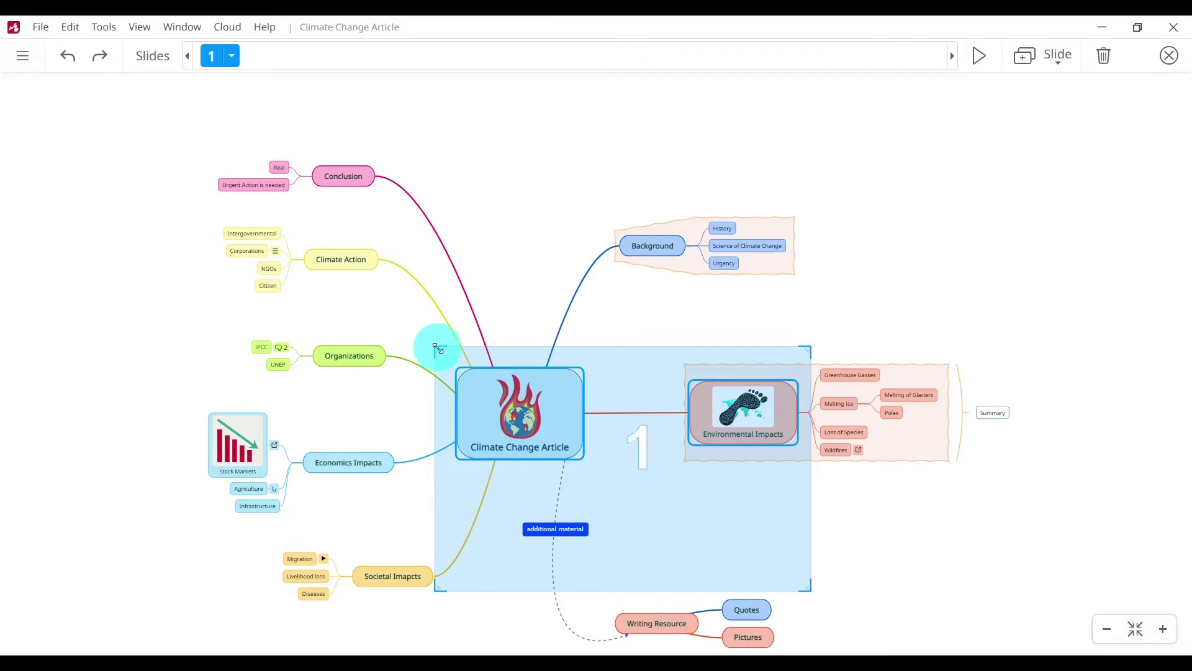
{"action": "left_click", "coordinate": [744, 526]}
{"action": "left_click_drag", "start_coordinate": [802, 590], "coordinate": [599, 478]}
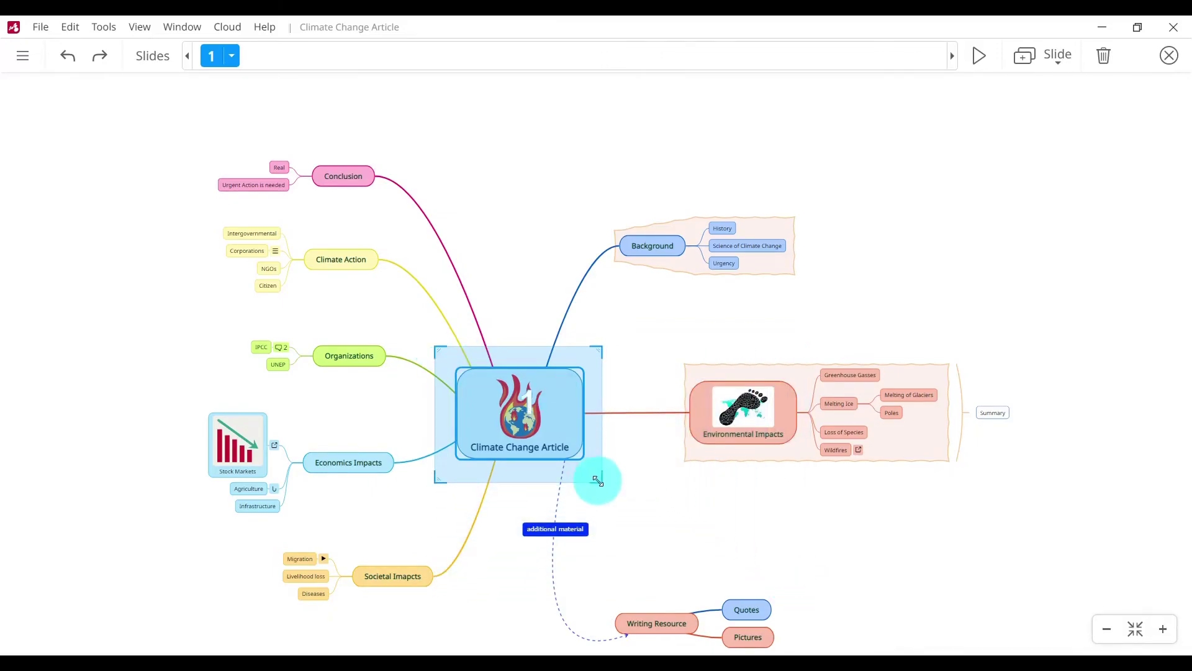
{"action": "left_click", "coordinate": [577, 336]}
{"action": "left_click", "coordinate": [521, 477]}
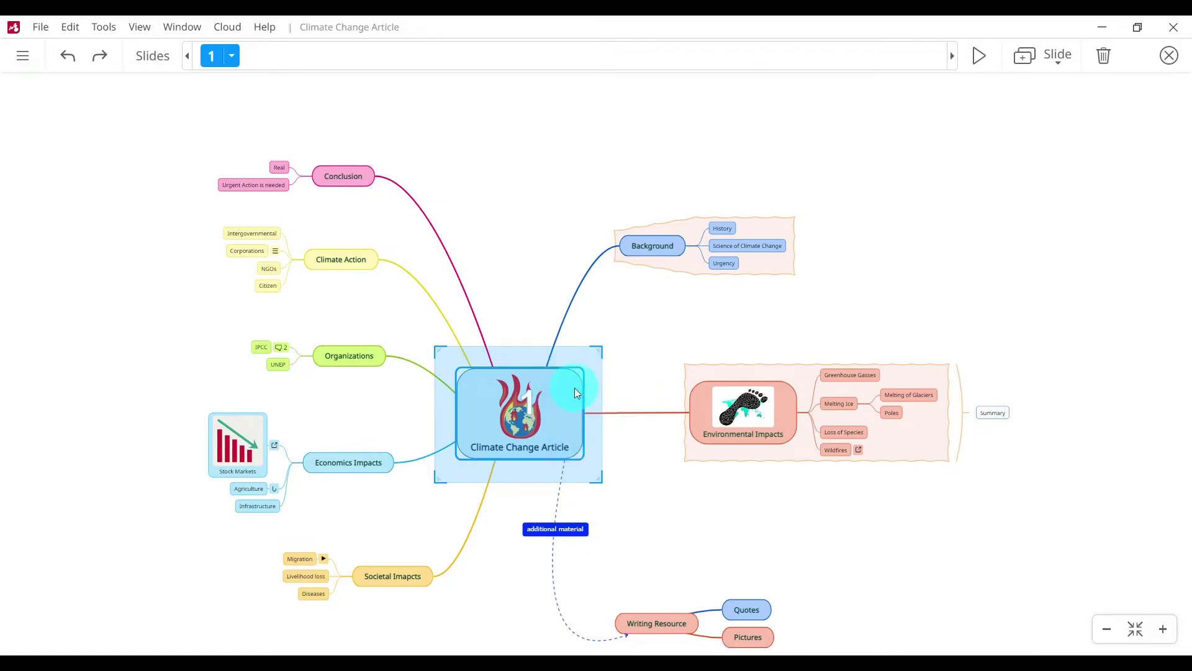
- Insert a slide after the last one, enclosing the Background topic with its History, Science of Climate Change and Urgency subtopics
{"action": "left_click", "coordinate": [1059, 64]}
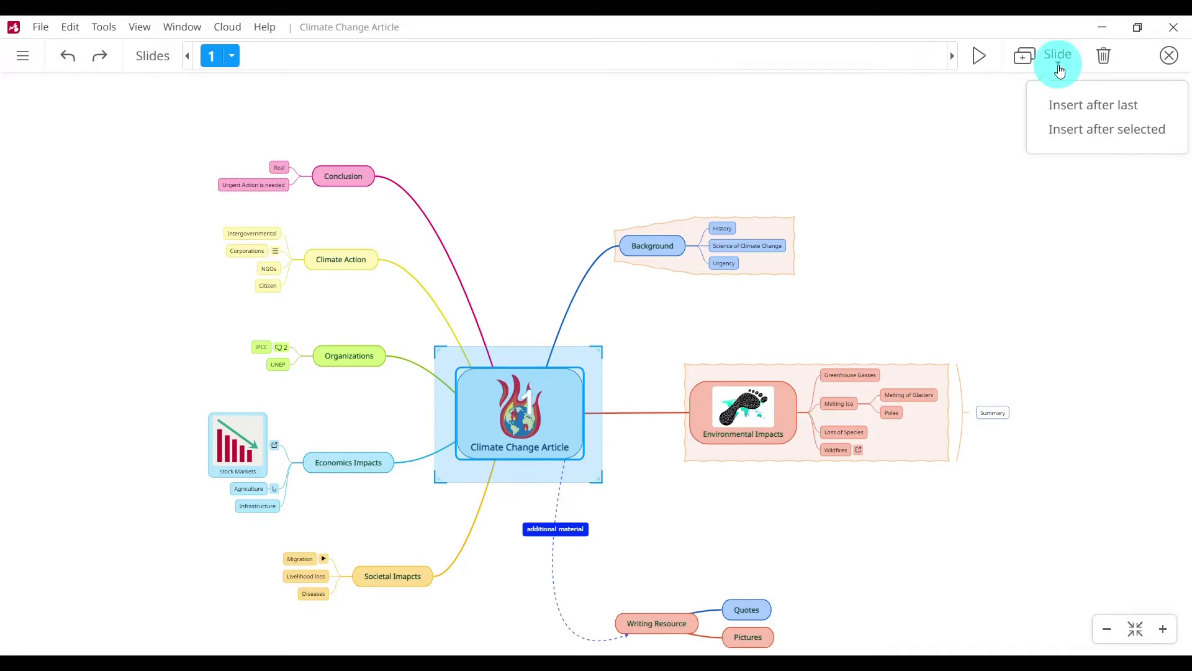
{"action": "left_click", "coordinate": [1115, 114]}
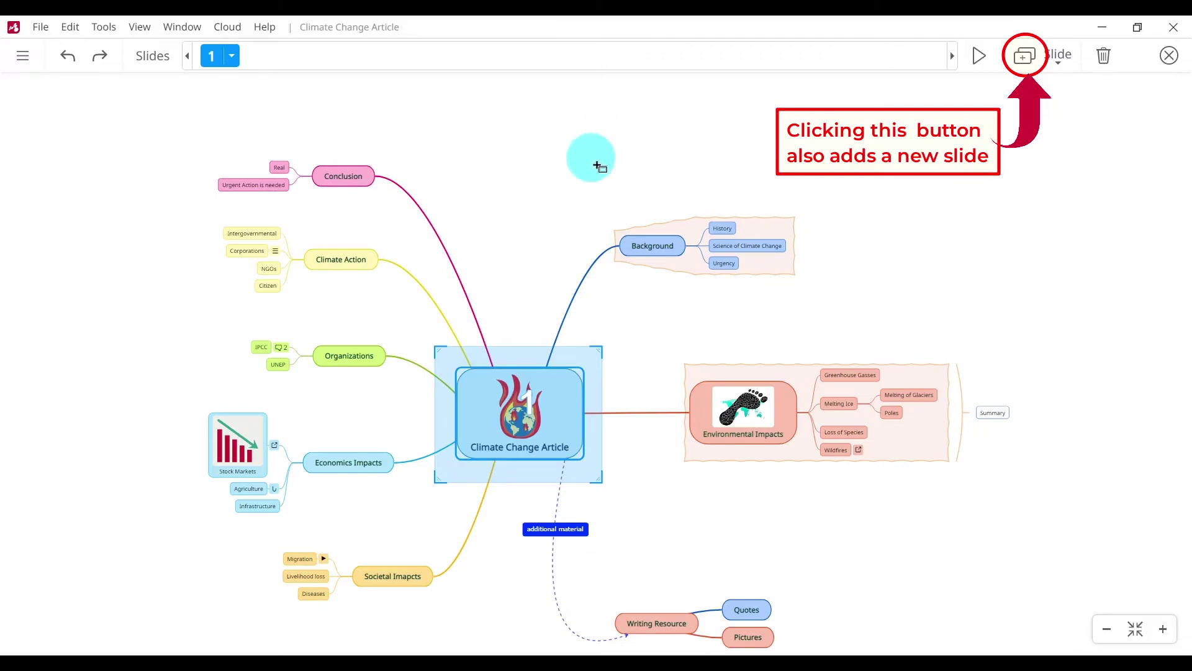
{"action": "mouse_move", "coordinate": [599, 170]}
{"action": "left_mouse_down"}
{"action": "mouse_move", "coordinate": [624, 287]}
{"action": "mouse_move", "coordinate": [831, 311]}
{"action": "left_mouse_up"}
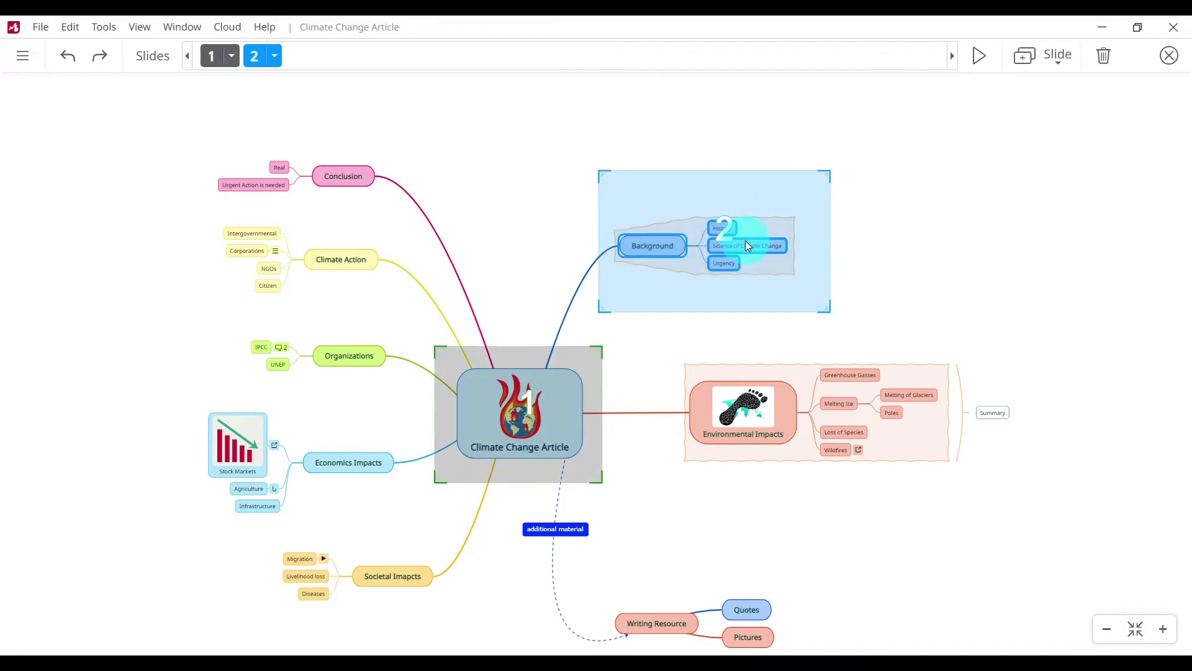
- Insert a third slide after the last one, enclosing the Environmental Impacts branch including its Summary topic
{"action": "left_click", "coordinate": [1057, 67]}
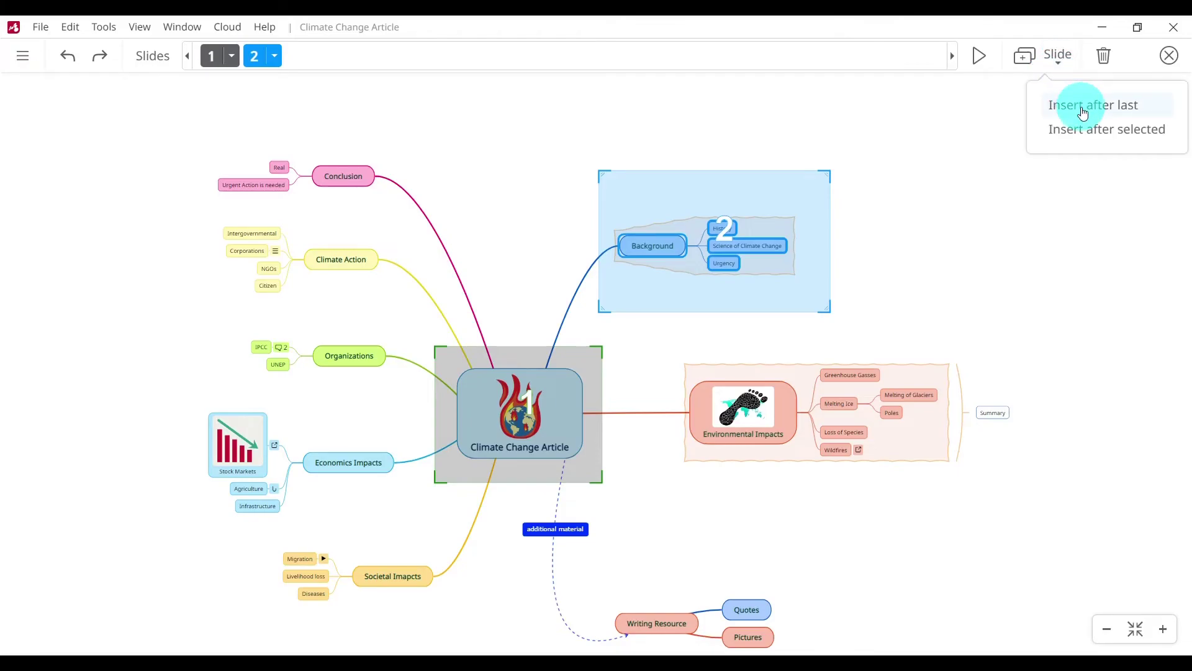
{"action": "left_click", "coordinate": [1084, 109]}
{"action": "left_click_drag", "start_coordinate": [659, 346], "coordinate": [1032, 488]}
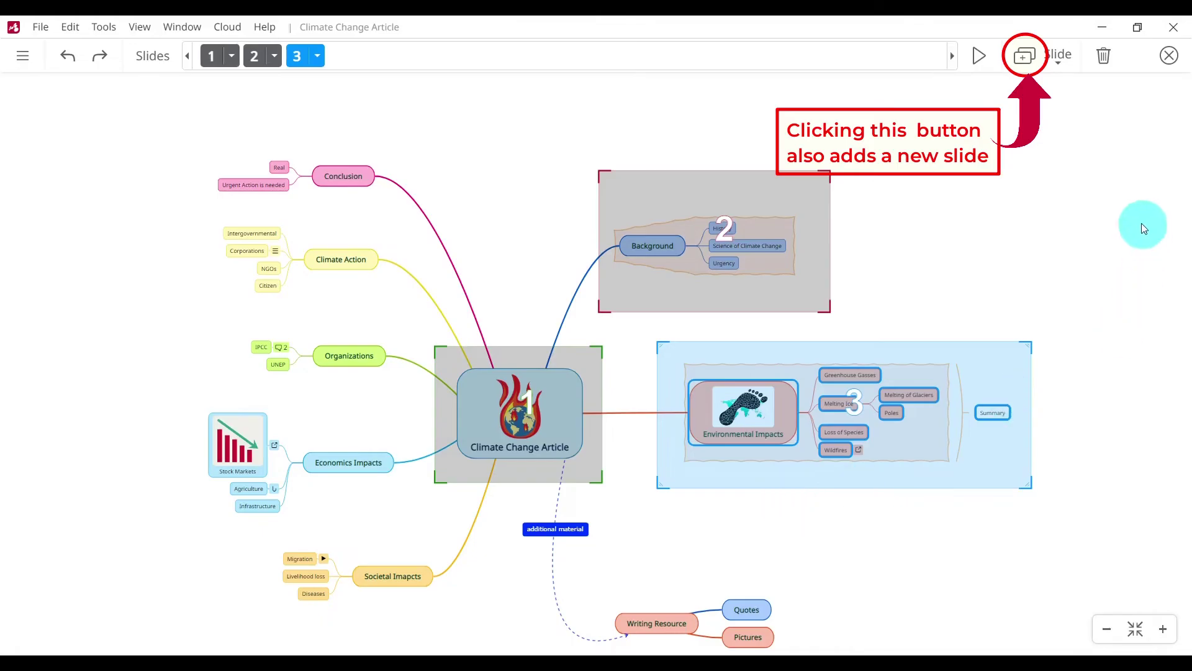
- Insert a fourth slide after the last one, enclosing the Societal Imapcts topic and its subtopics, and select slide 2
{"action": "left_click_drag", "start_coordinate": [952, 248], "coordinate": [969, 176]}
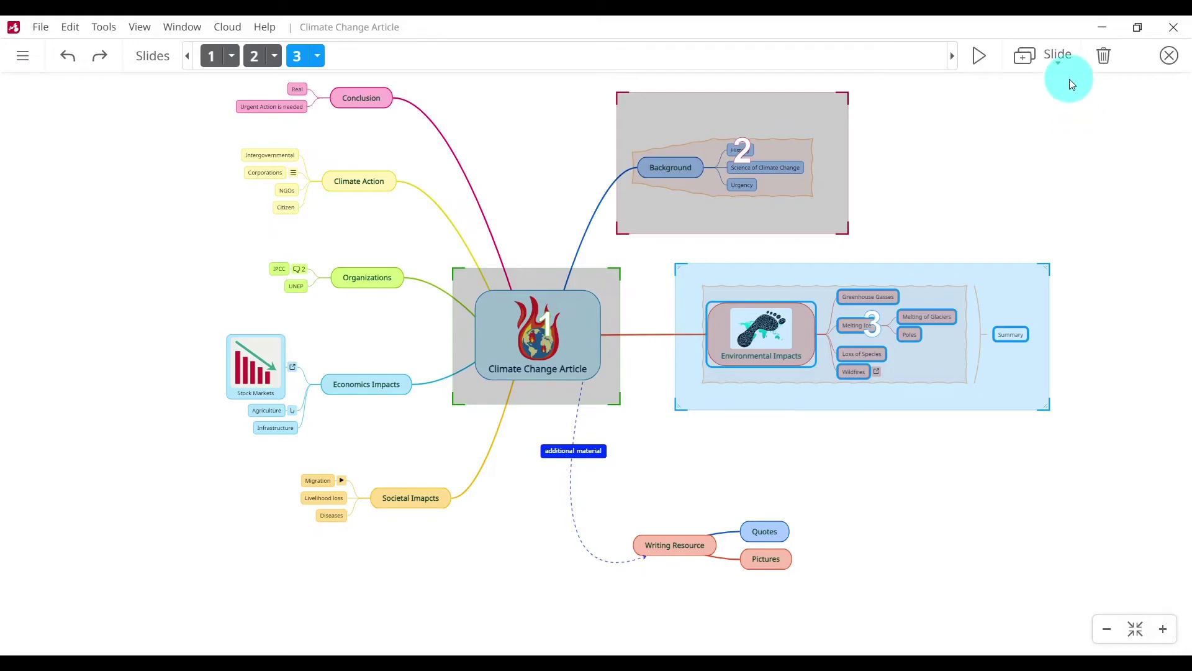
{"action": "left_click", "coordinate": [1057, 60]}
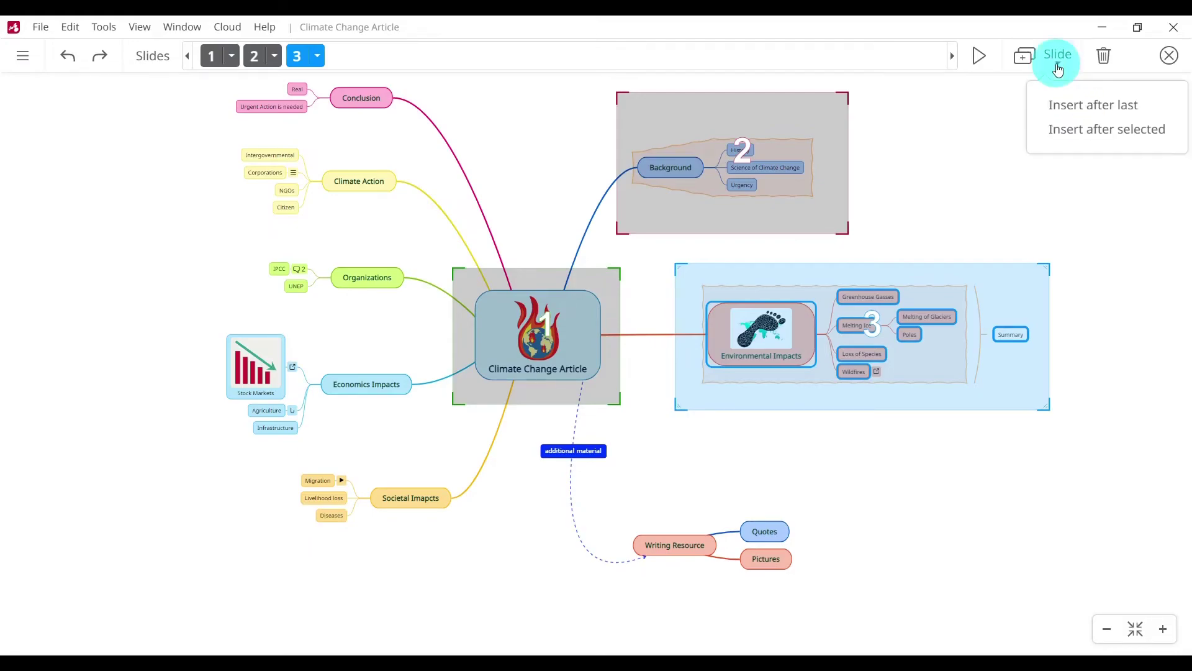
{"action": "left_click", "coordinate": [1067, 106]}
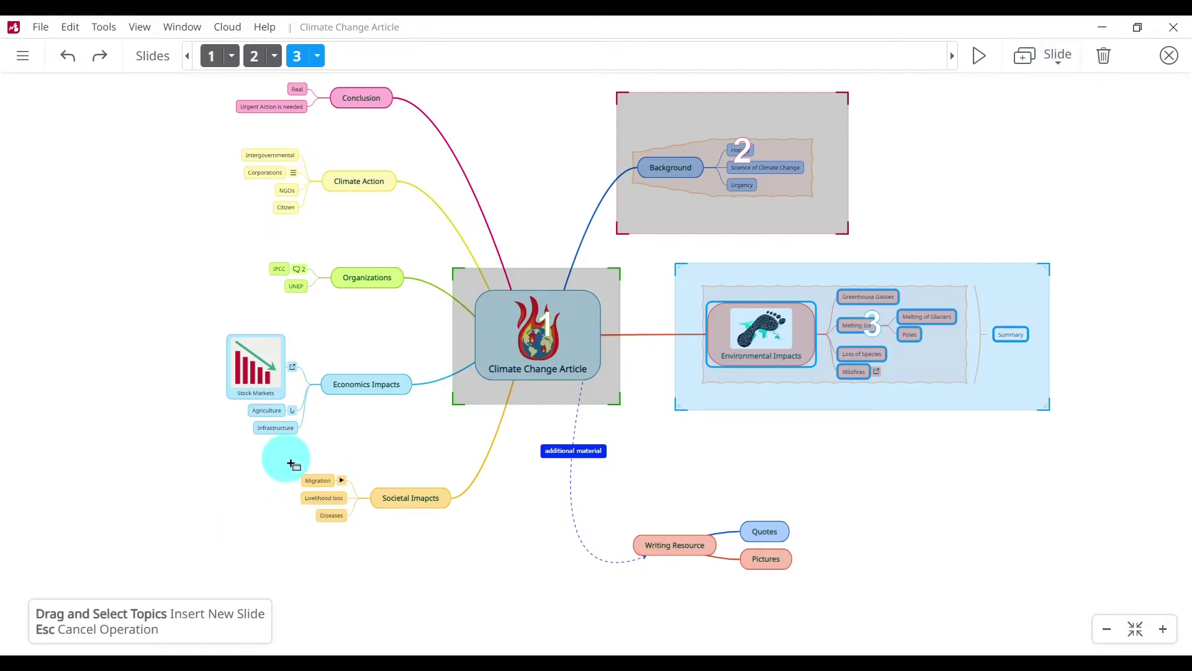
{"action": "left_click_drag", "start_coordinate": [282, 456], "coordinate": [476, 549]}
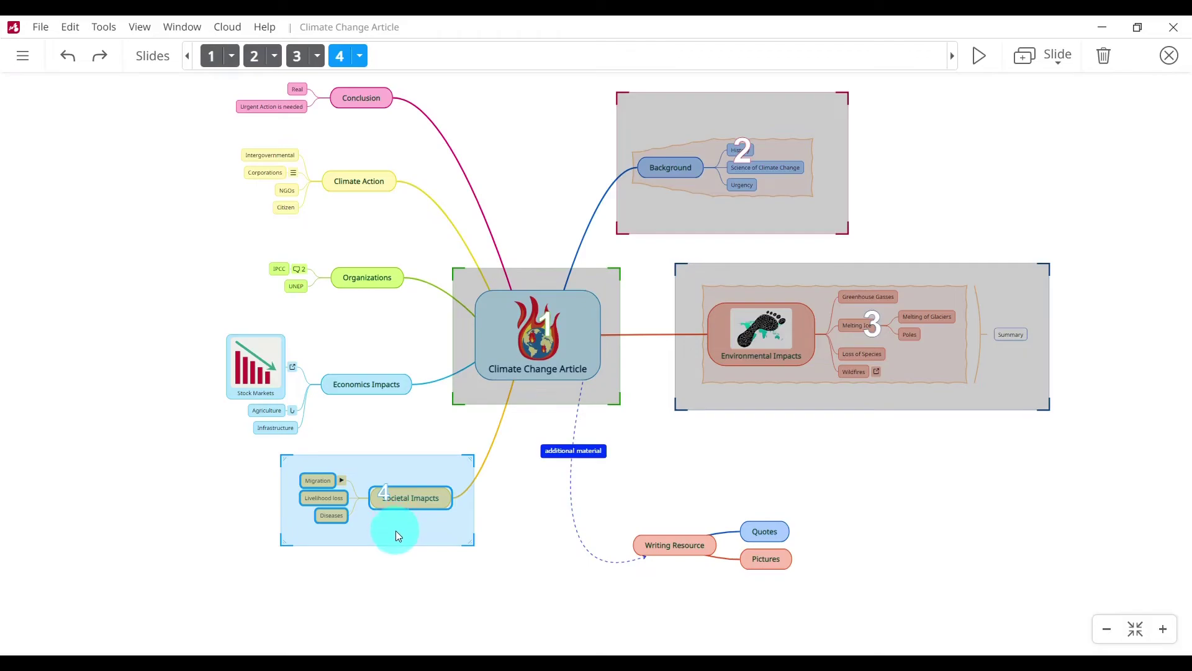
{"action": "left_click", "coordinate": [826, 207]}
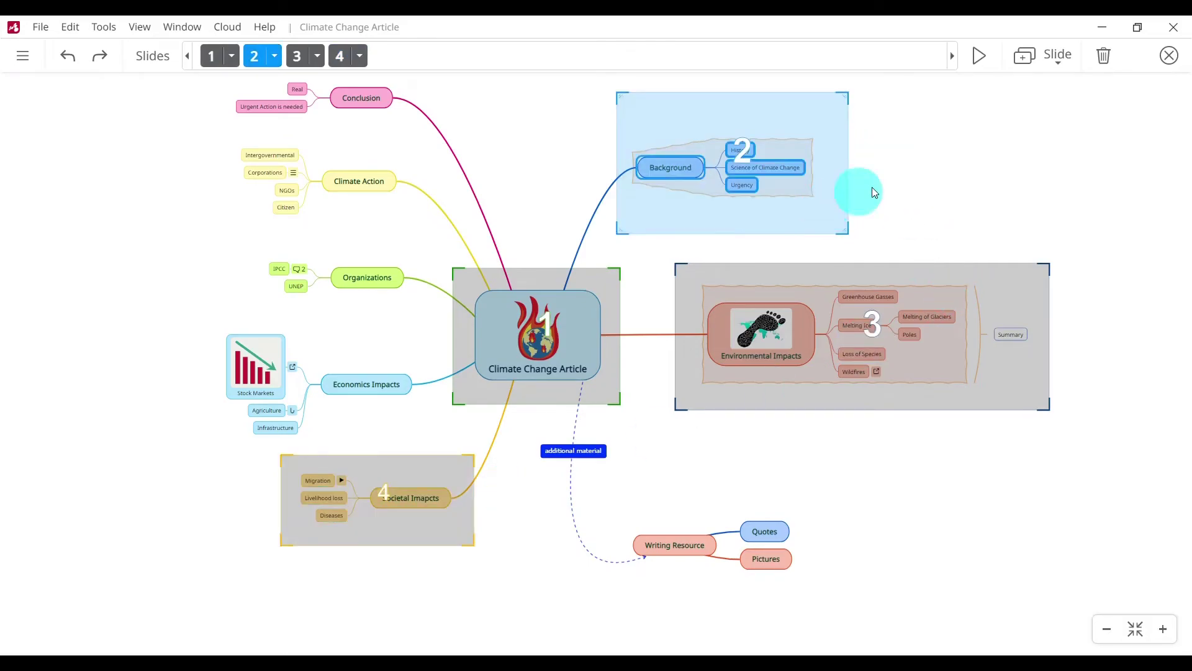
- Insert a fifth slide after the last one, enclosing the Economics Impacts topic and its Stock Markets, Agriculture and Infrastructure subtopics
{"action": "left_click", "coordinate": [1057, 56]}
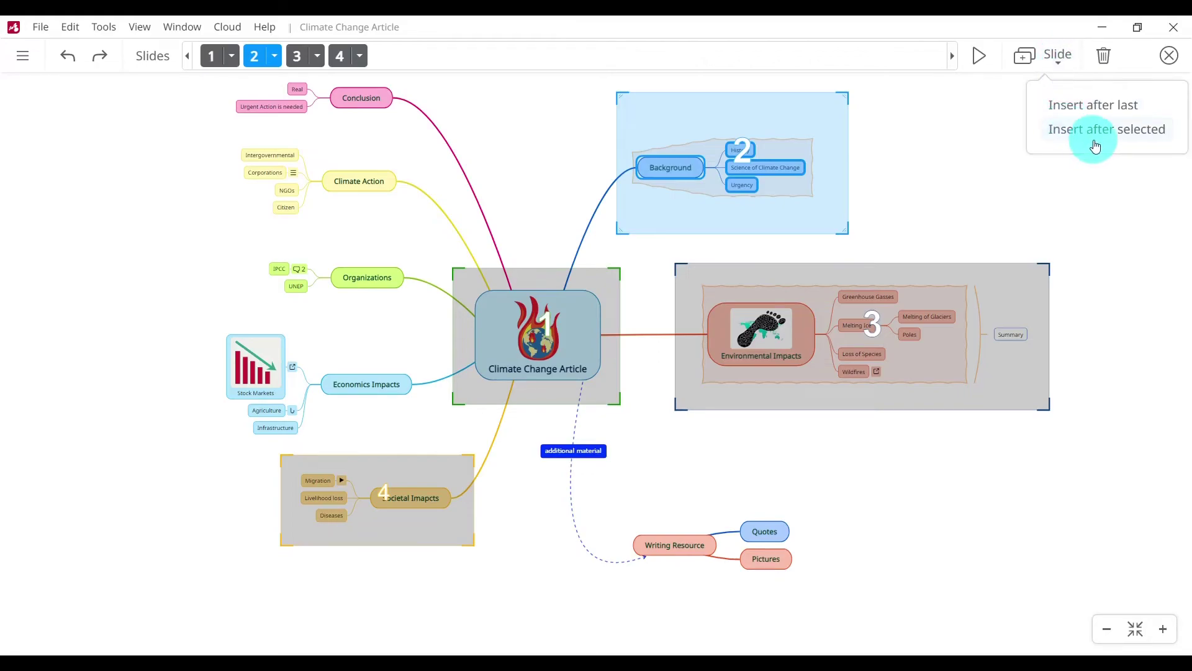
{"action": "left_click", "coordinate": [950, 173]}
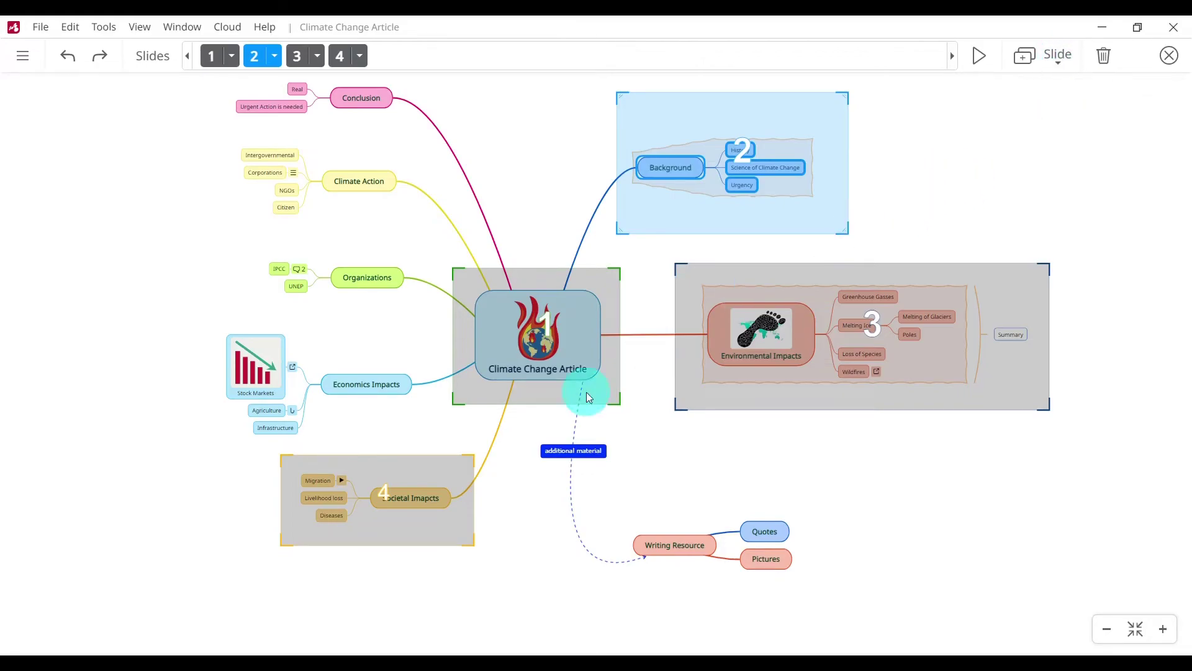
{"action": "left_click", "coordinate": [420, 485]}
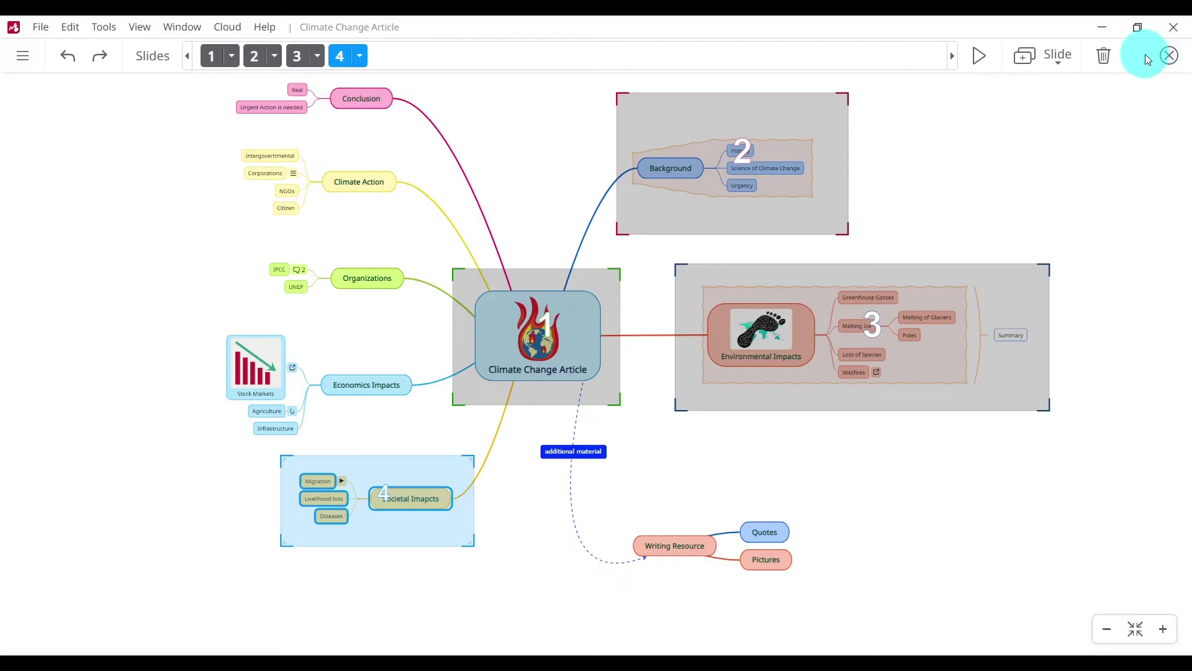
{"action": "left_click", "coordinate": [1059, 70]}
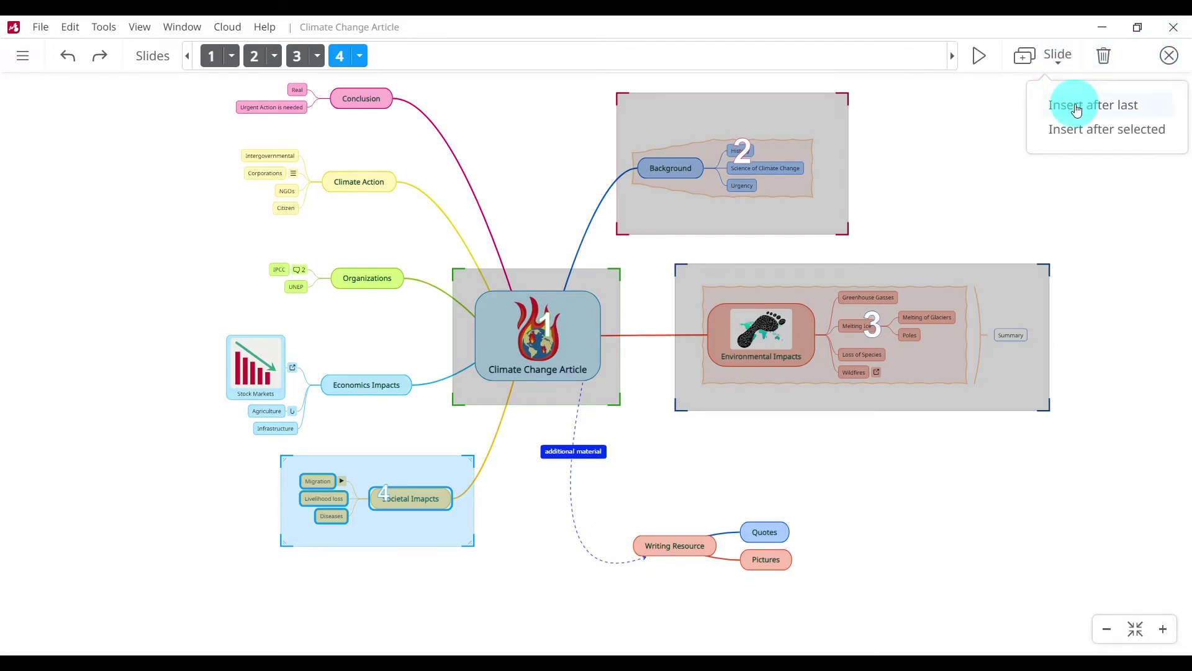
{"action": "left_click", "coordinate": [1071, 103]}
{"action": "left_click_drag", "start_coordinate": [199, 315], "coordinate": [435, 449]}
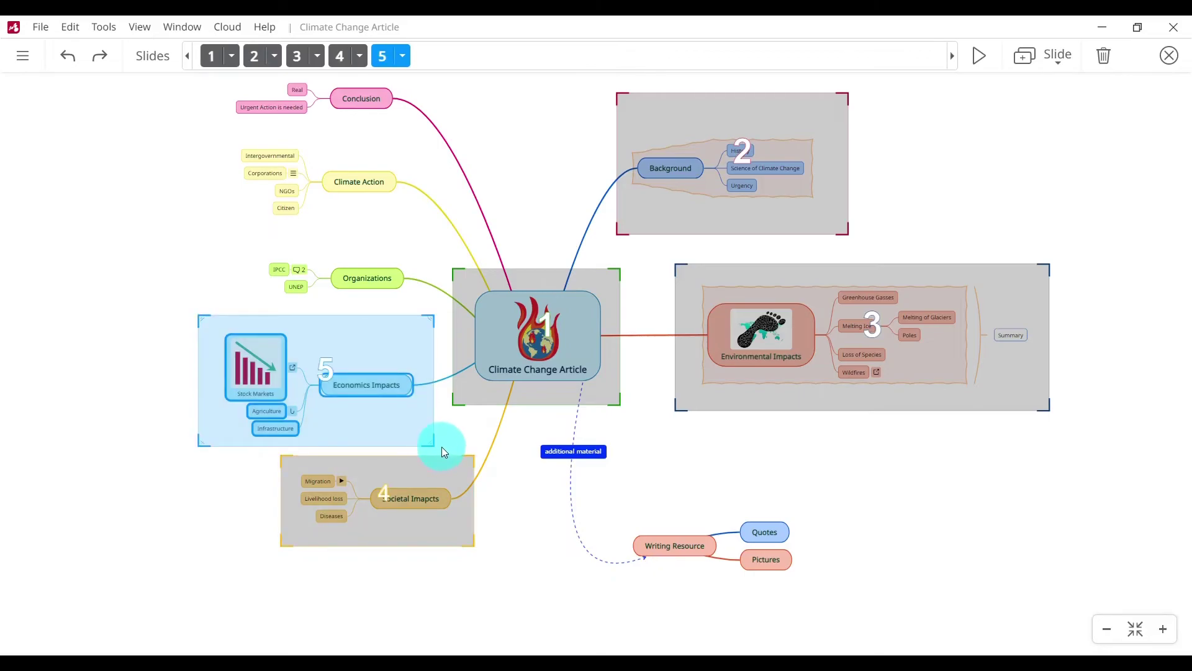
- Insert a sixth slide after the last one, enclosing the Organizations topic with its IPCC and UNEP subtopics
{"action": "left_click", "coordinate": [1060, 62]}
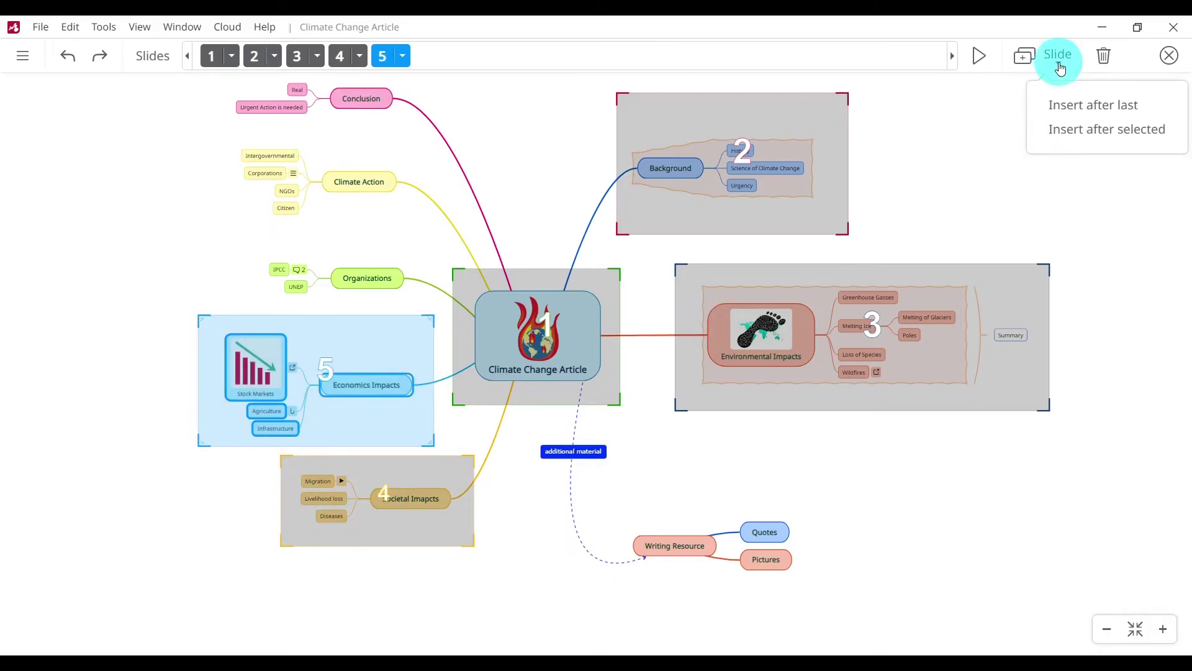
{"action": "left_click", "coordinate": [1077, 109]}
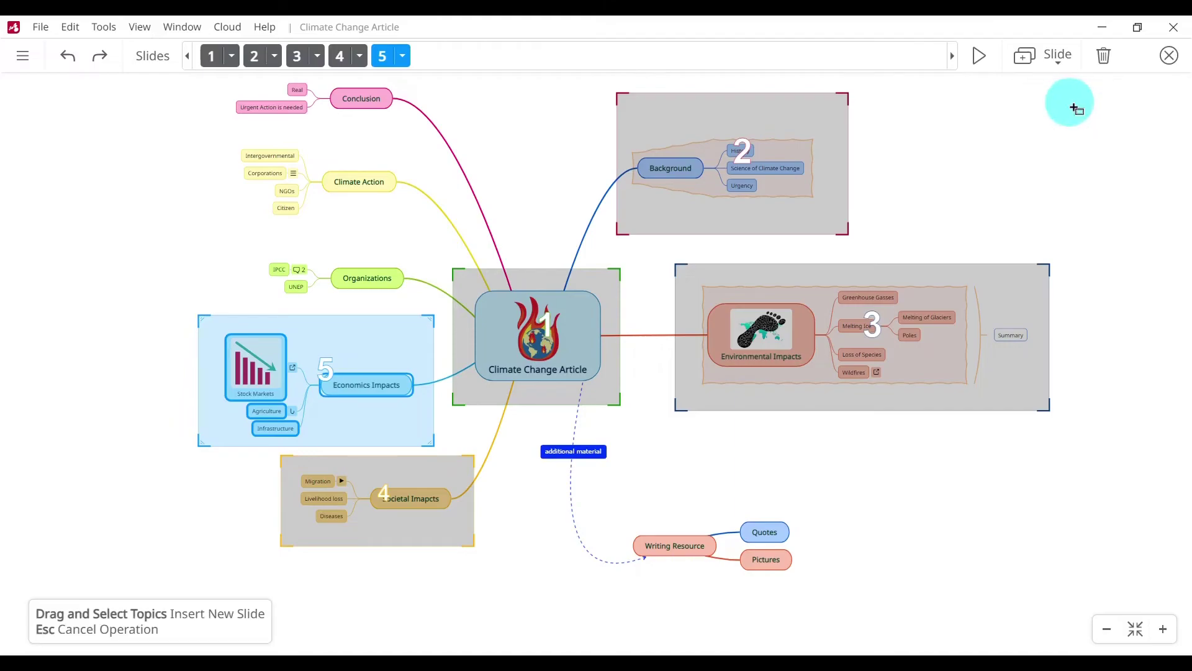
{"action": "left_click_drag", "start_coordinate": [251, 233], "coordinate": [420, 317]}
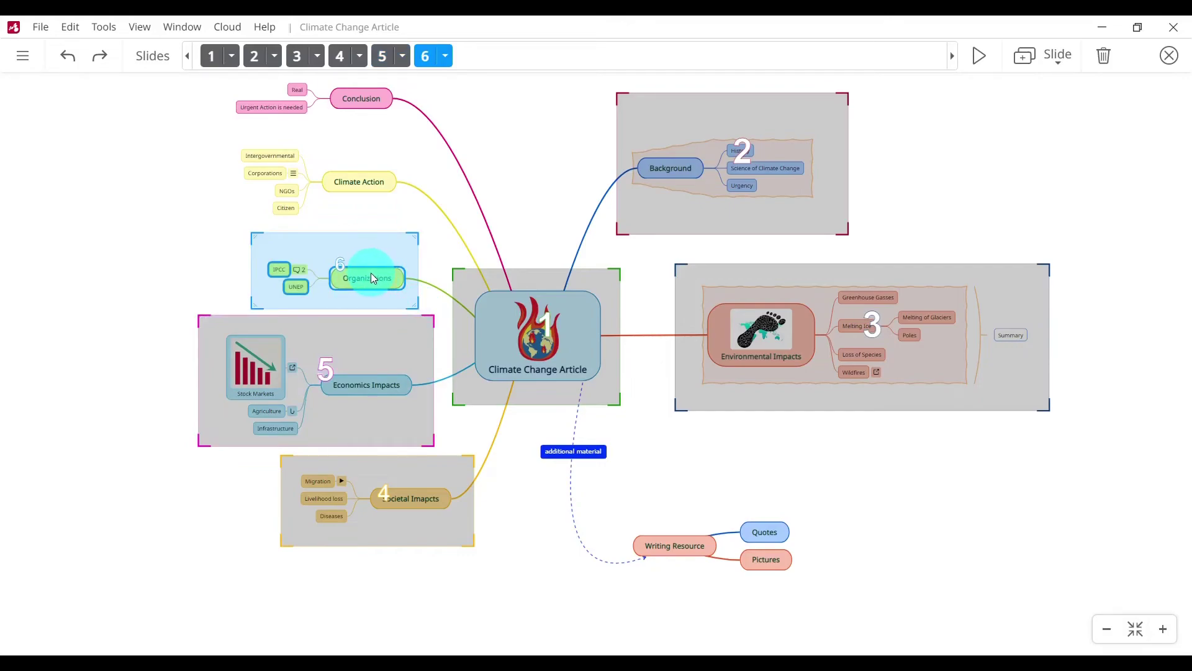
- Insert a seventh slide after the last one, enclosing the Climate Action topic and its four subtopics
{"action": "left_click", "coordinate": [1059, 57]}
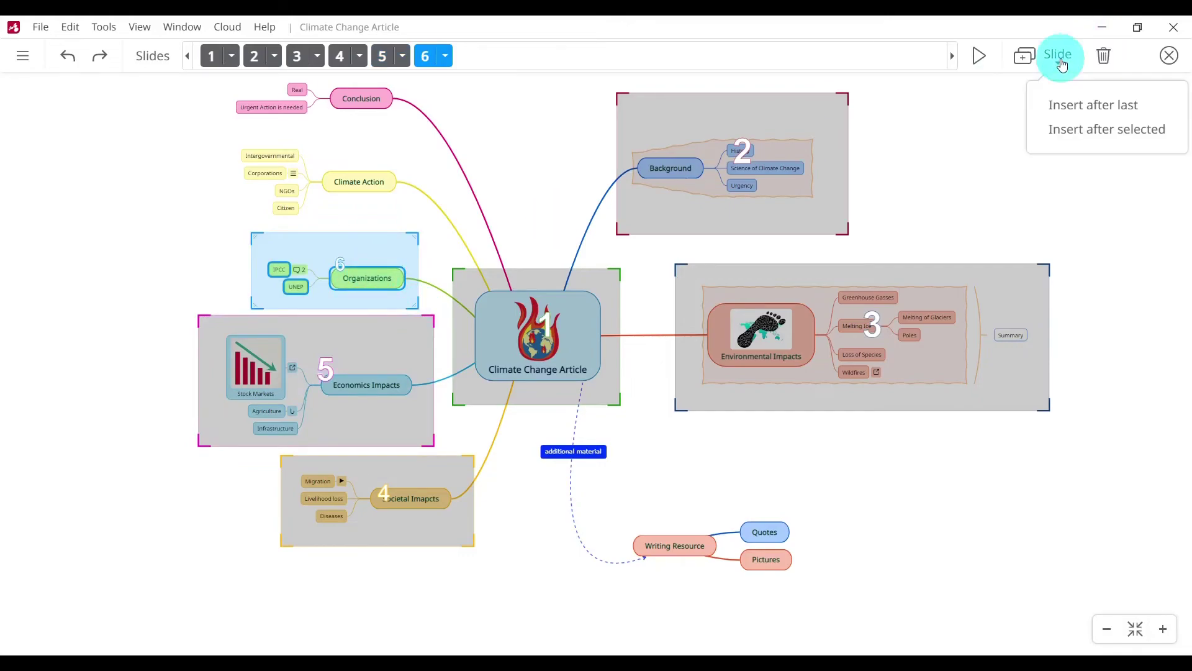
{"action": "left_click", "coordinate": [1070, 103]}
{"action": "left_click_drag", "start_coordinate": [226, 132], "coordinate": [418, 222]}
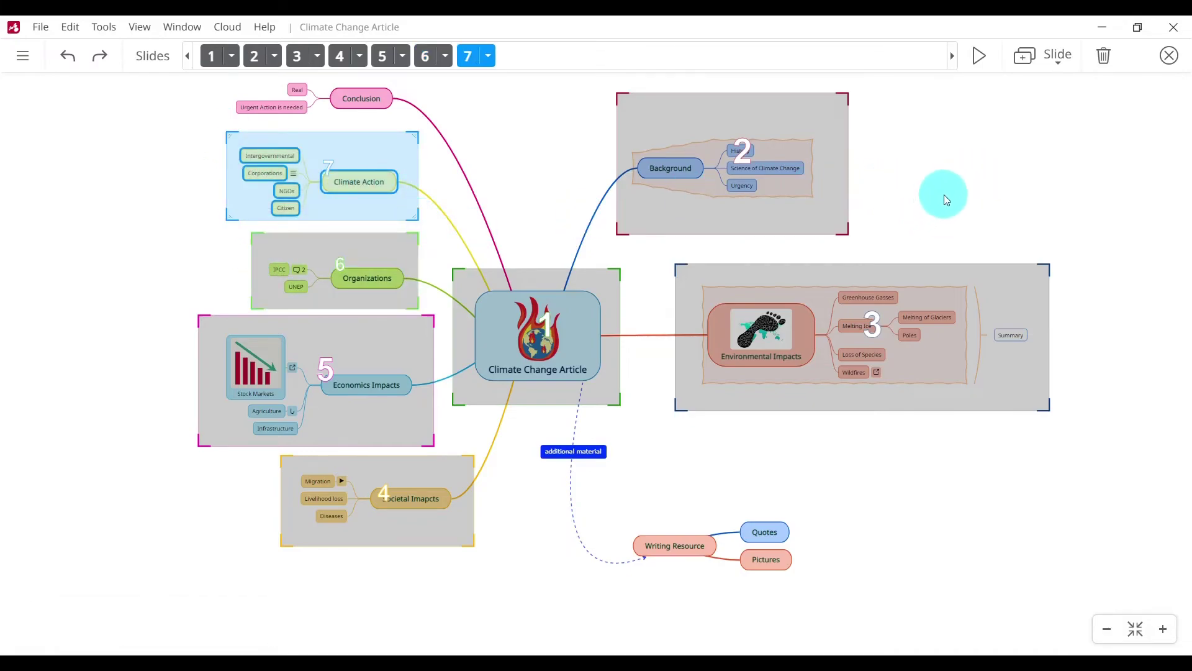
- Open the options for inserting another slide after slide 7
{"action": "left_click_drag", "start_coordinate": [943, 195], "coordinate": [959, 255]}
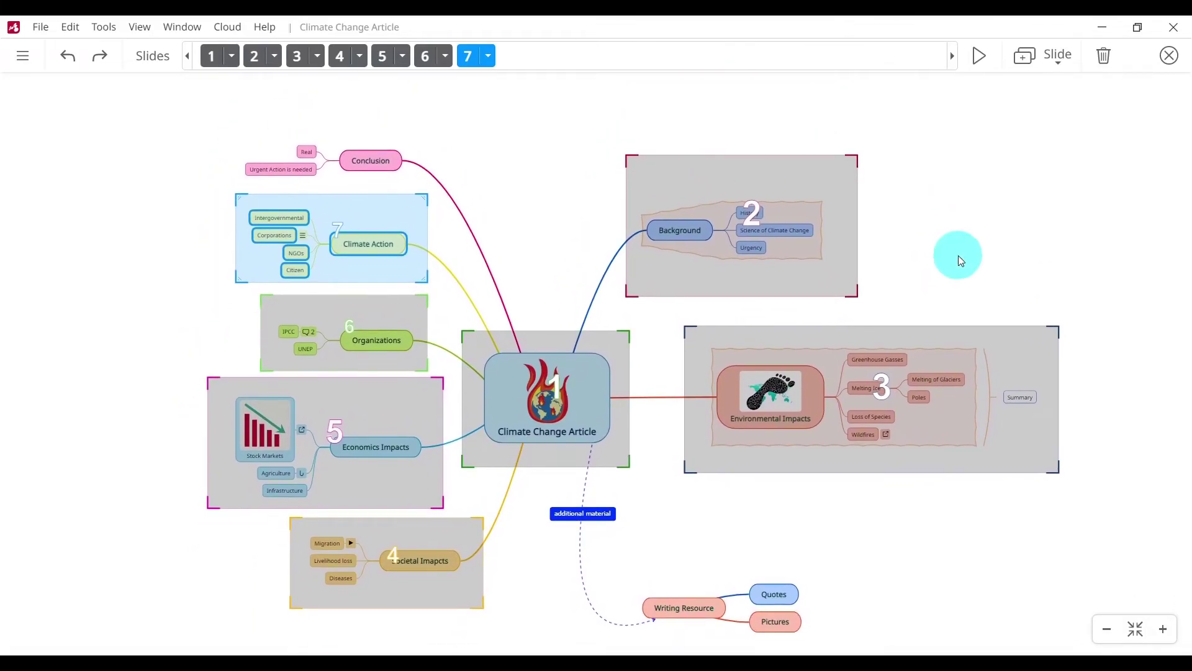
{"action": "left_click", "coordinate": [1068, 73]}
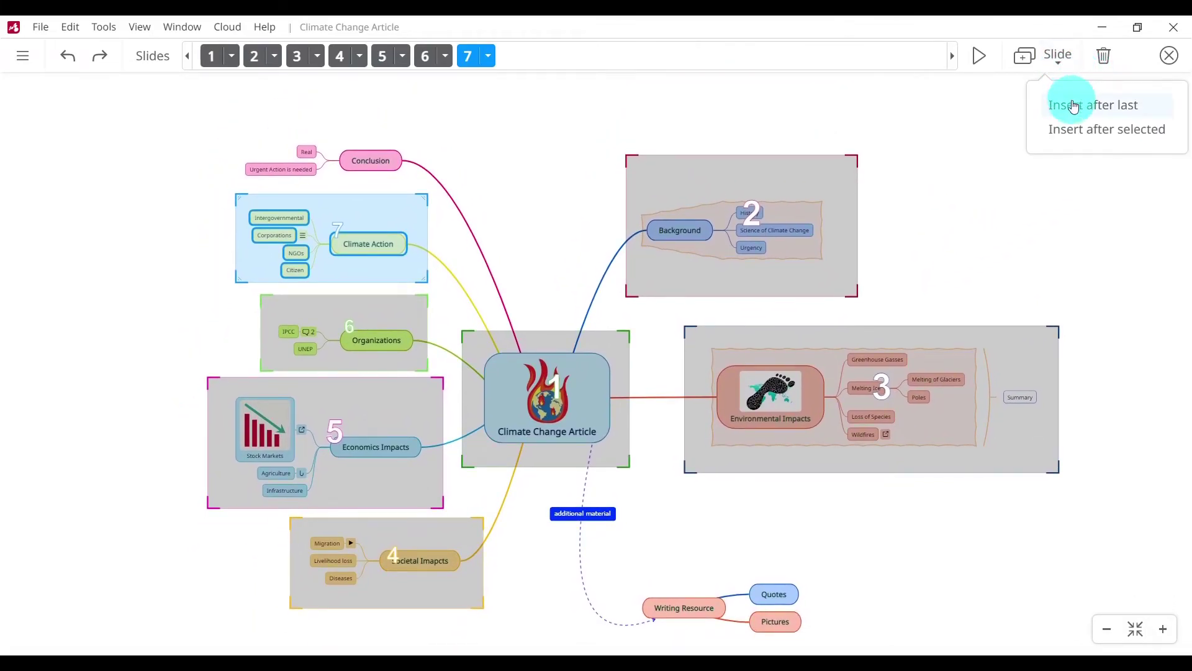
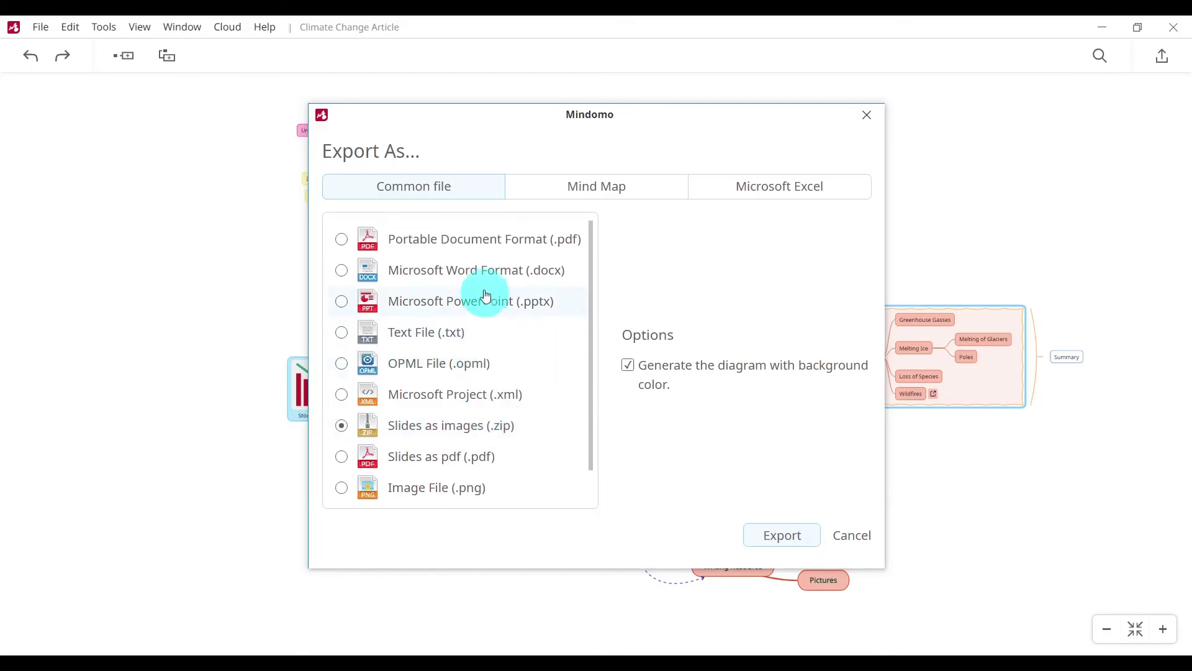
- Select Microsoft PowerPoint (.pptx) as the export format to view its options, and leave the export dialog without exporting
{"action": "left_click", "coordinate": [424, 307]}
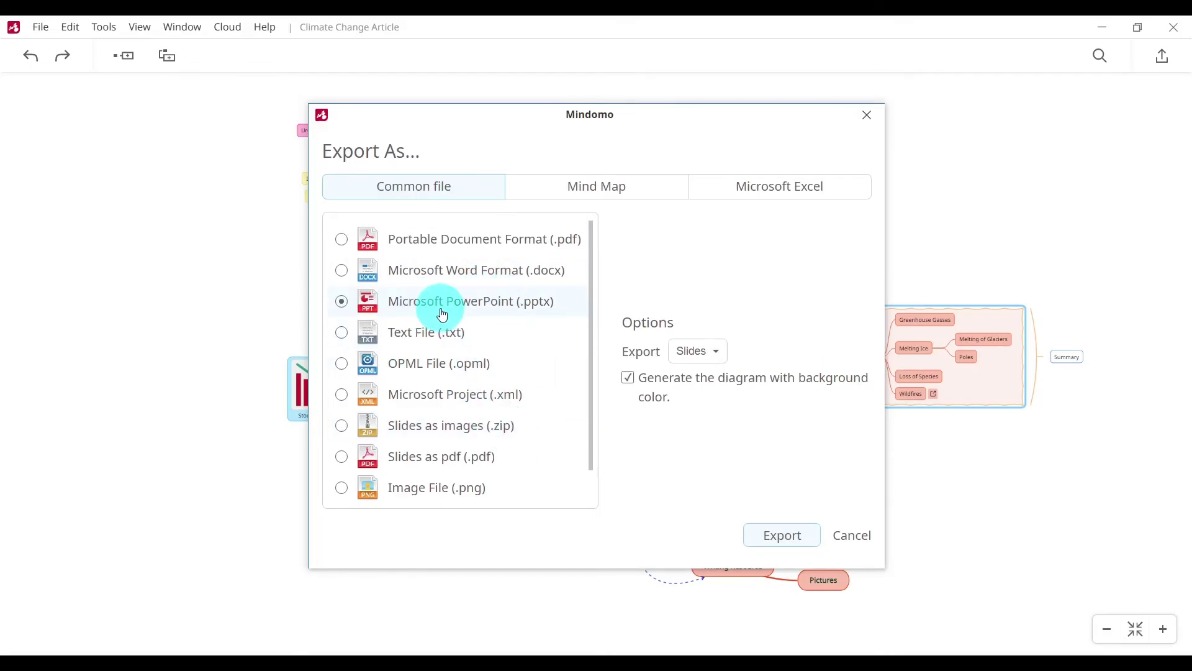
{"action": "key", "text": "Escape"}
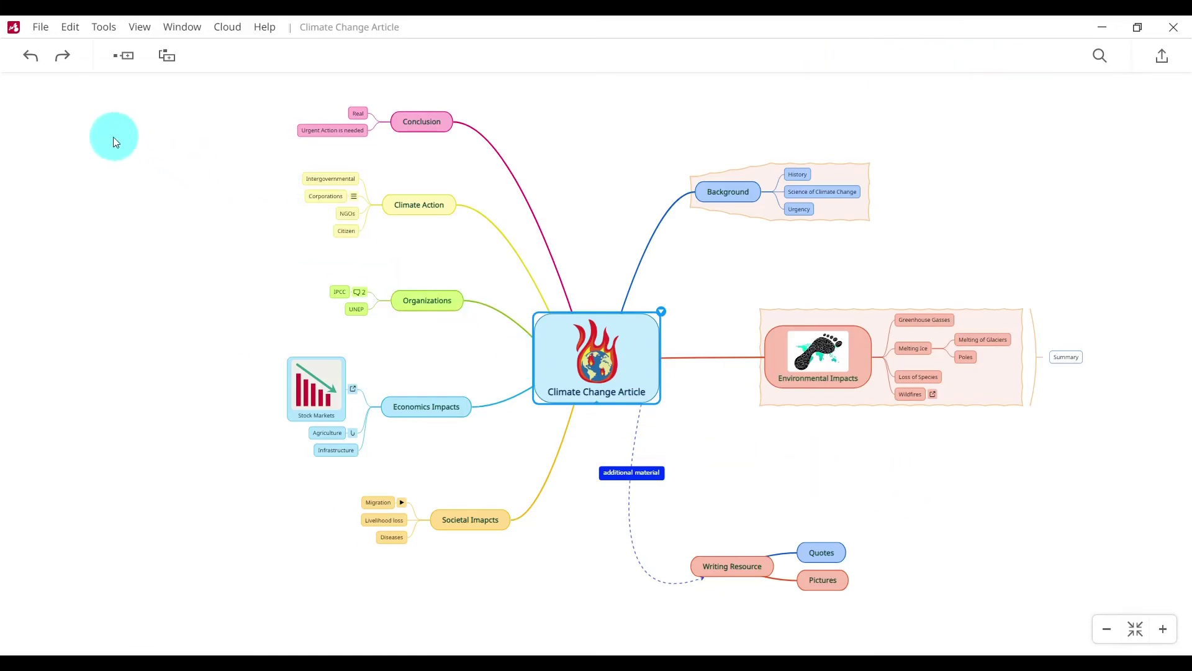
- Create a new map from the second Blank mind map template, the one with coloured branches, and maximize its window
{"action": "left_click", "coordinate": [41, 31]}
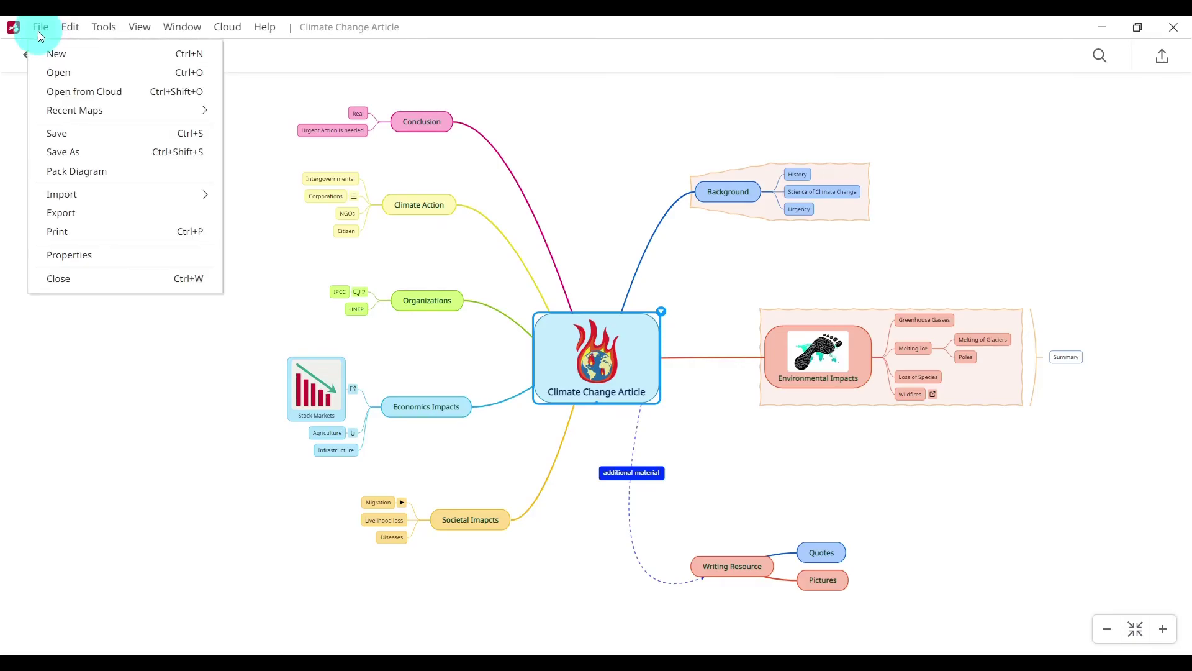
{"action": "left_click", "coordinate": [80, 56]}
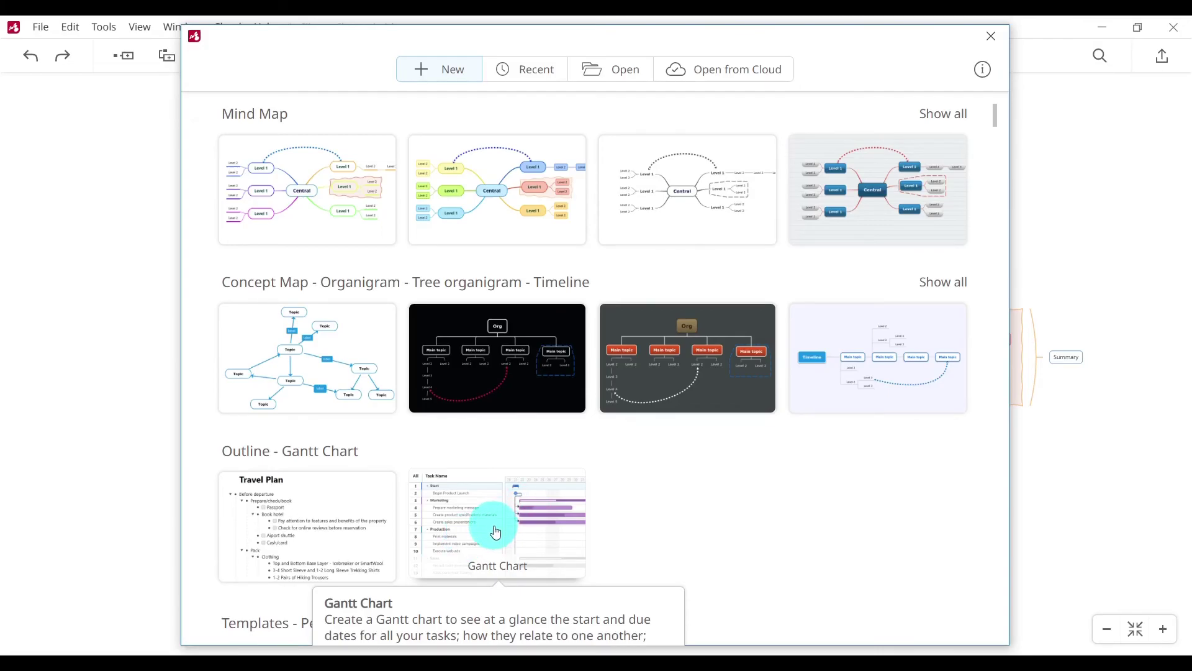
{"action": "left_click", "coordinate": [947, 116]}
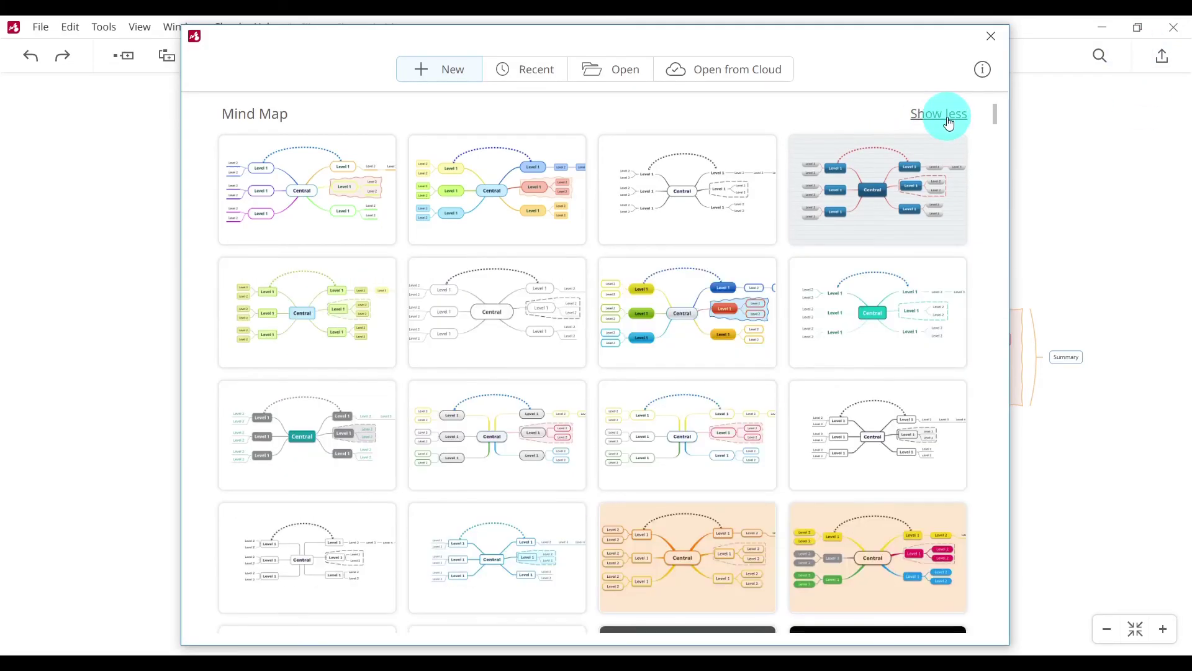
{"action": "left_click", "coordinate": [949, 121]}
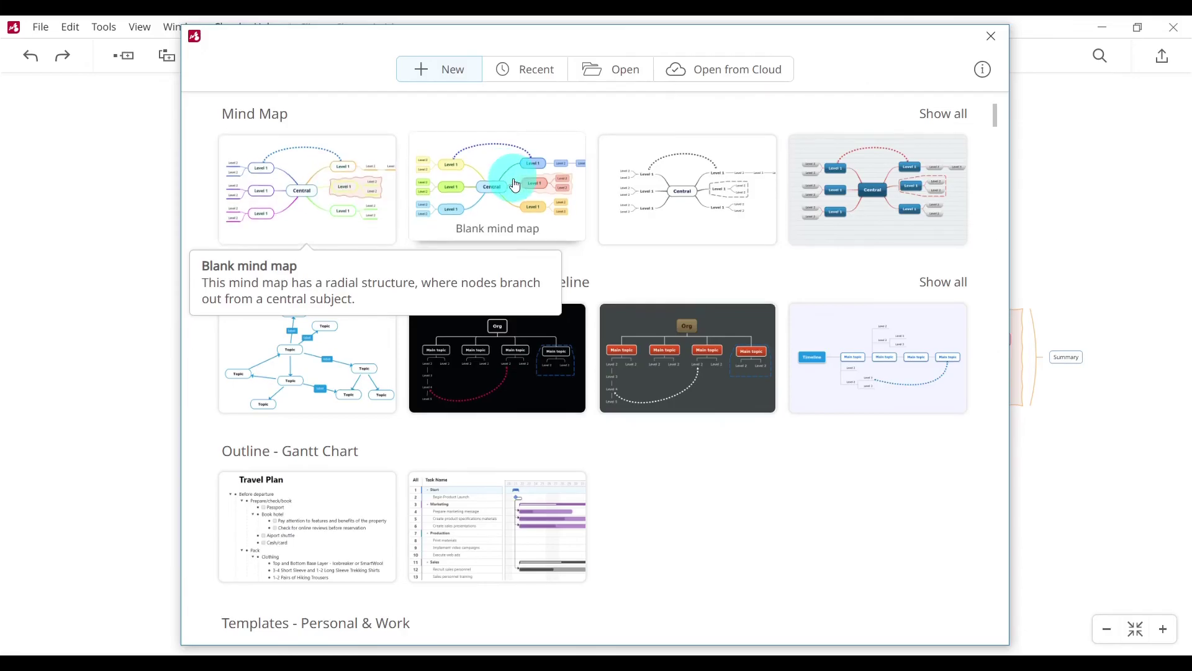
{"action": "left_click", "coordinate": [513, 186]}
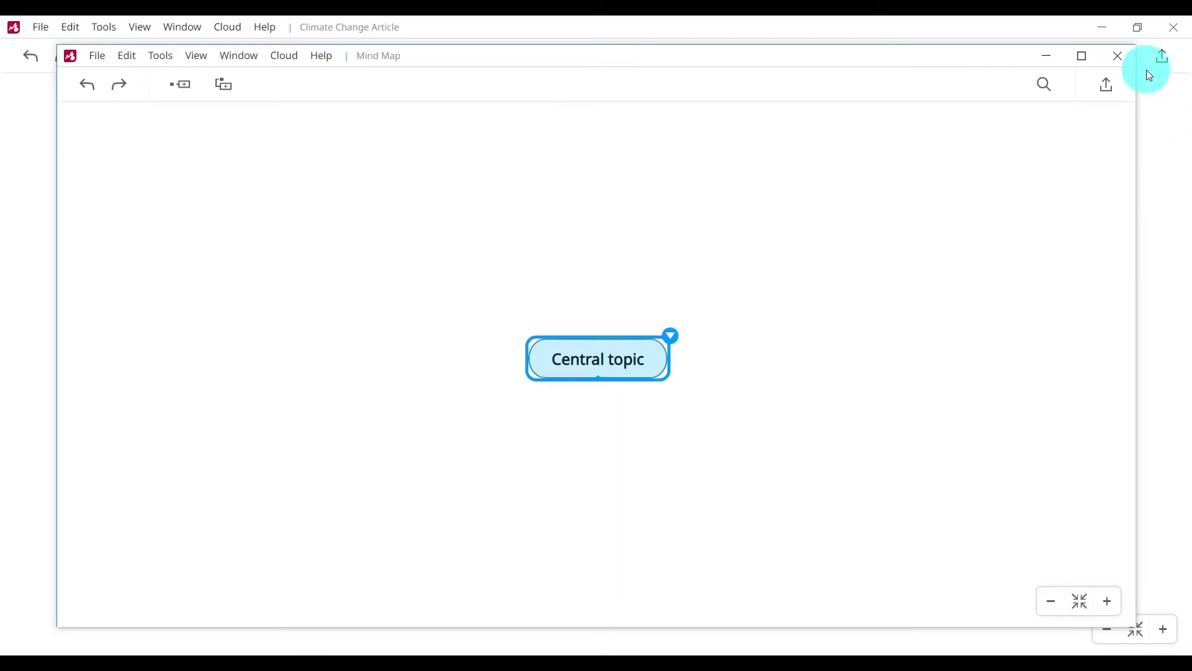
{"action": "left_click", "coordinate": [1083, 56]}
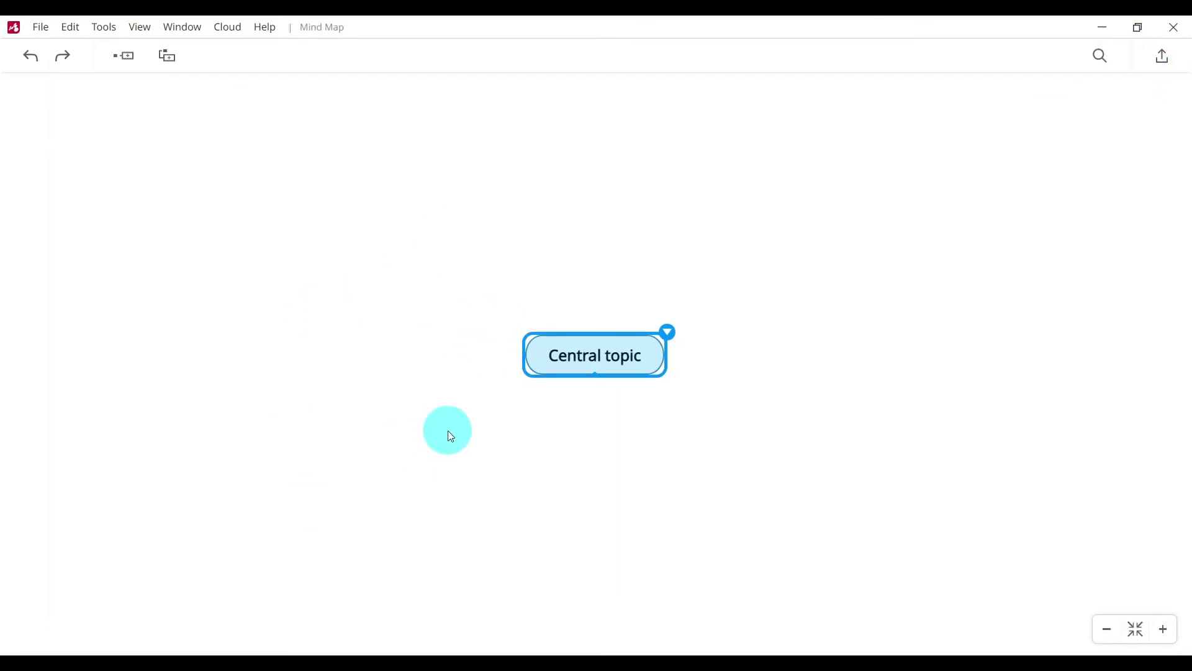
- Switch the new map to the Gantt view and add the subtask "Design the Survey" under Central topic
{"action": "left_click", "coordinate": [130, 30]}
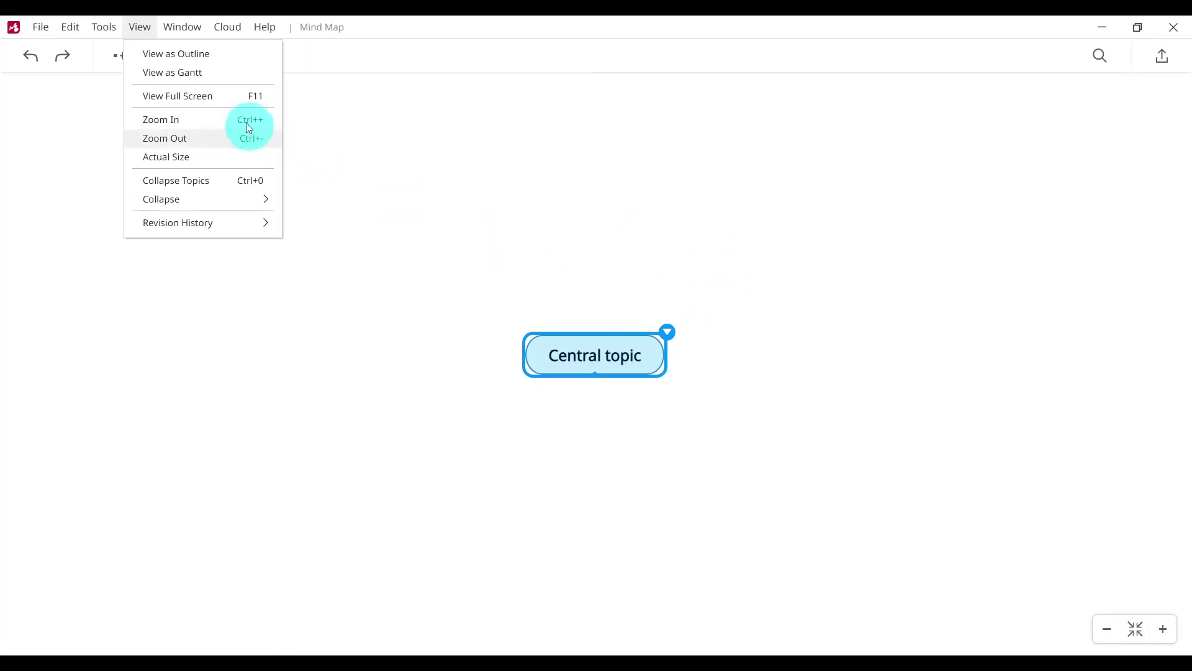
{"action": "left_click", "coordinate": [205, 75]}
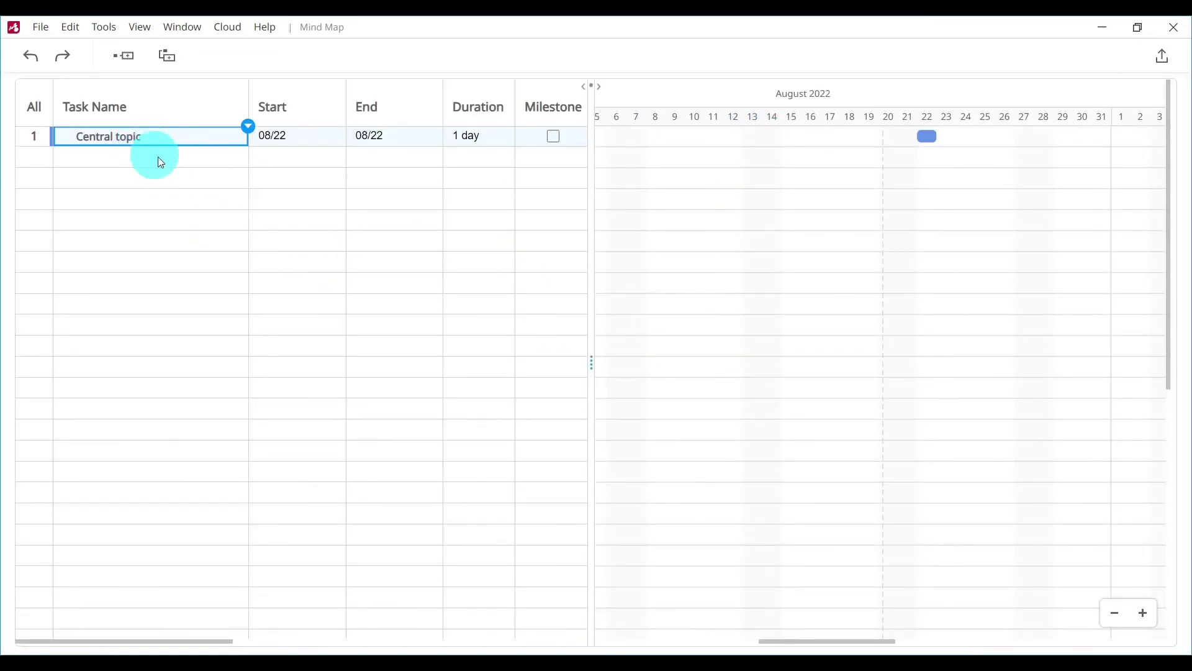
{"action": "key", "text": "Tab"}
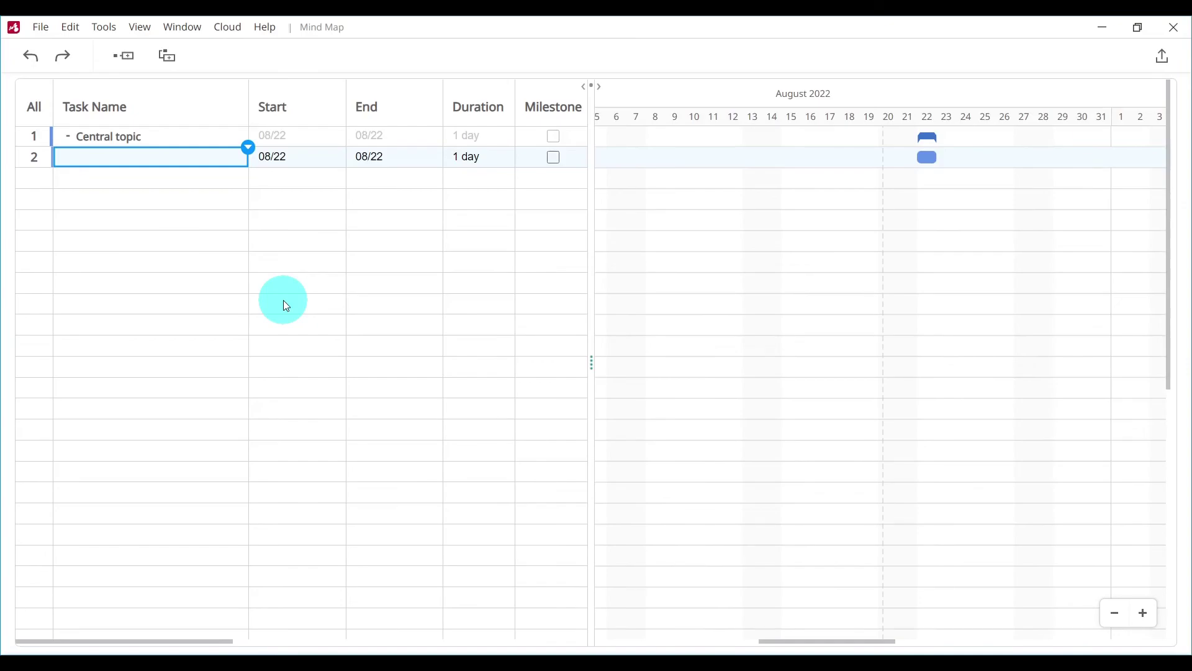
{"action": "type", "text": "Design the Survey"}
- Add the tasks "Test the survey" and "Administer Survey" below Design the Survey
{"action": "left_click", "coordinate": [225, 184]}
{"action": "type", "text": "Test the survey"}
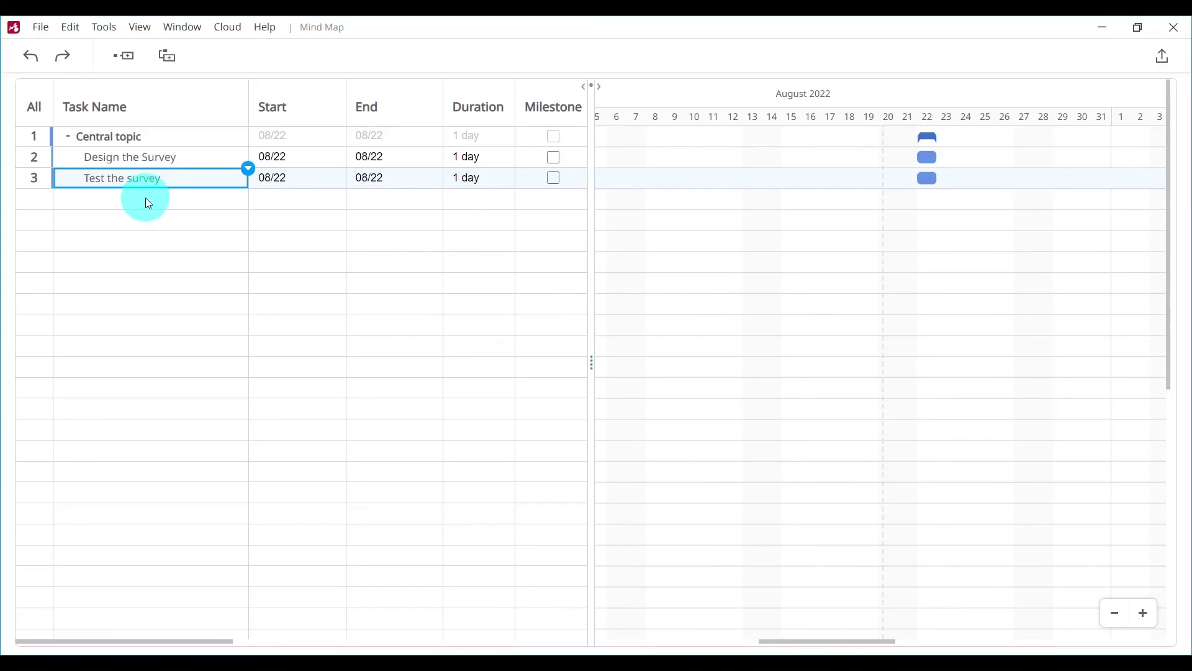
{"action": "key", "text": "Return"}
{"action": "type", "text": "Administer Survey"}
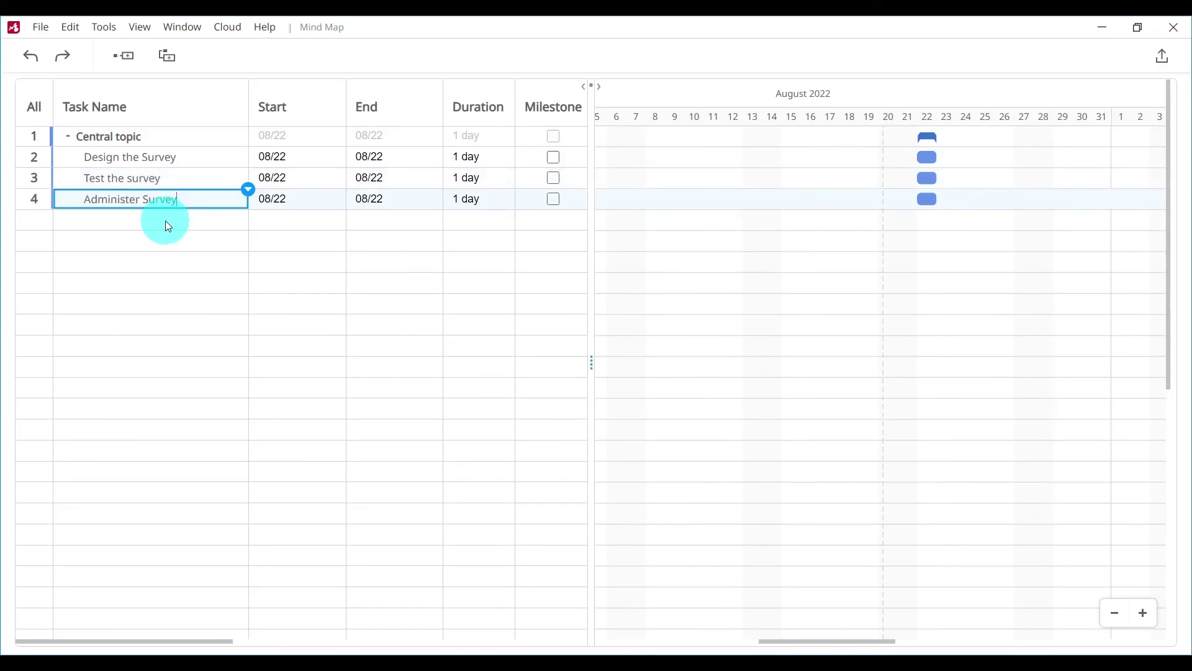
- Add the tasks "Analyse Data" and "Print Report" at the end of the task list
{"action": "key", "text": "Return"}
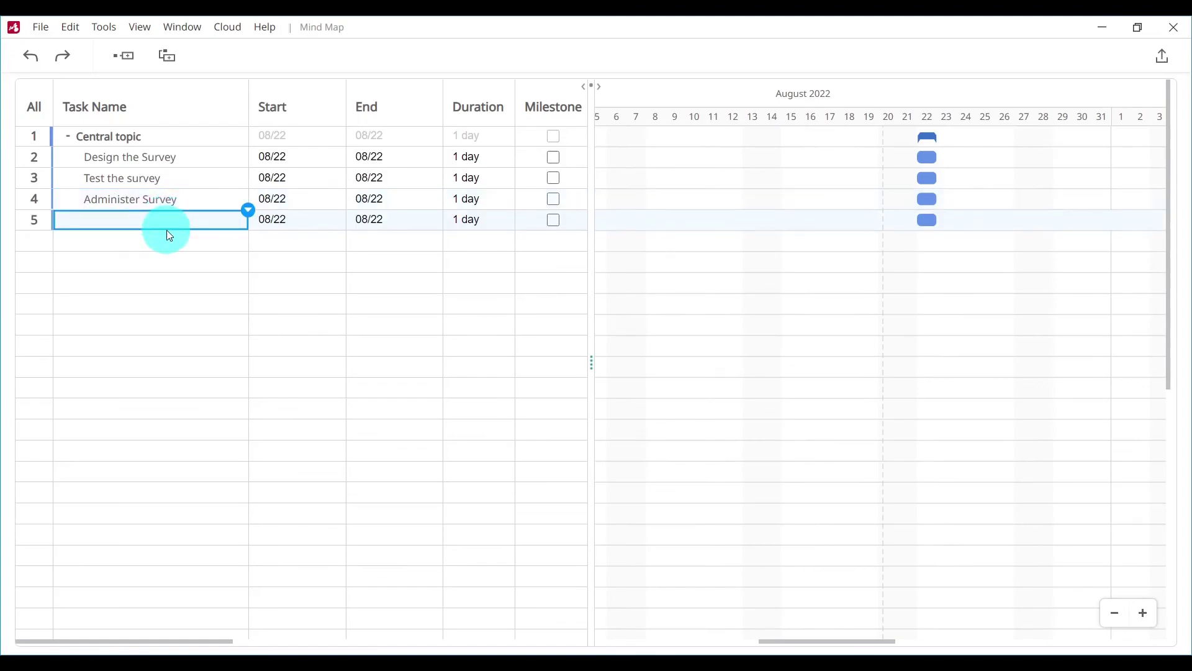
{"action": "type", "text": "Analyse Data"}
{"action": "key", "text": "Return"}
{"action": "type", "text": "Pri"}
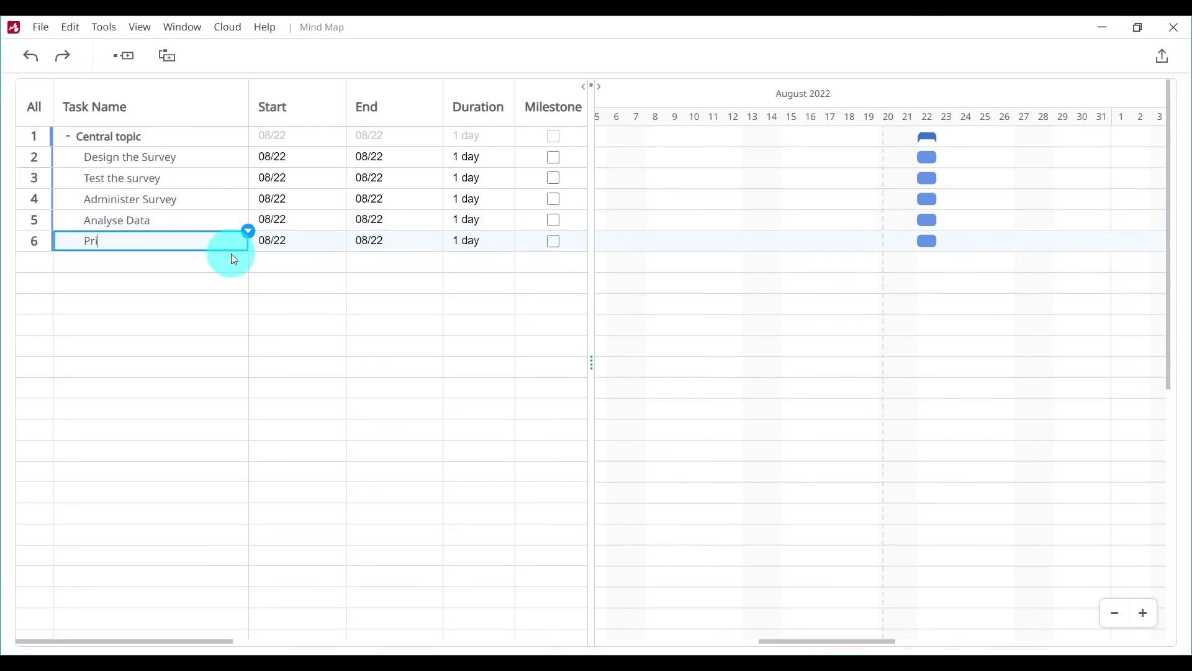
{"action": "type", "text": "nt Report"}
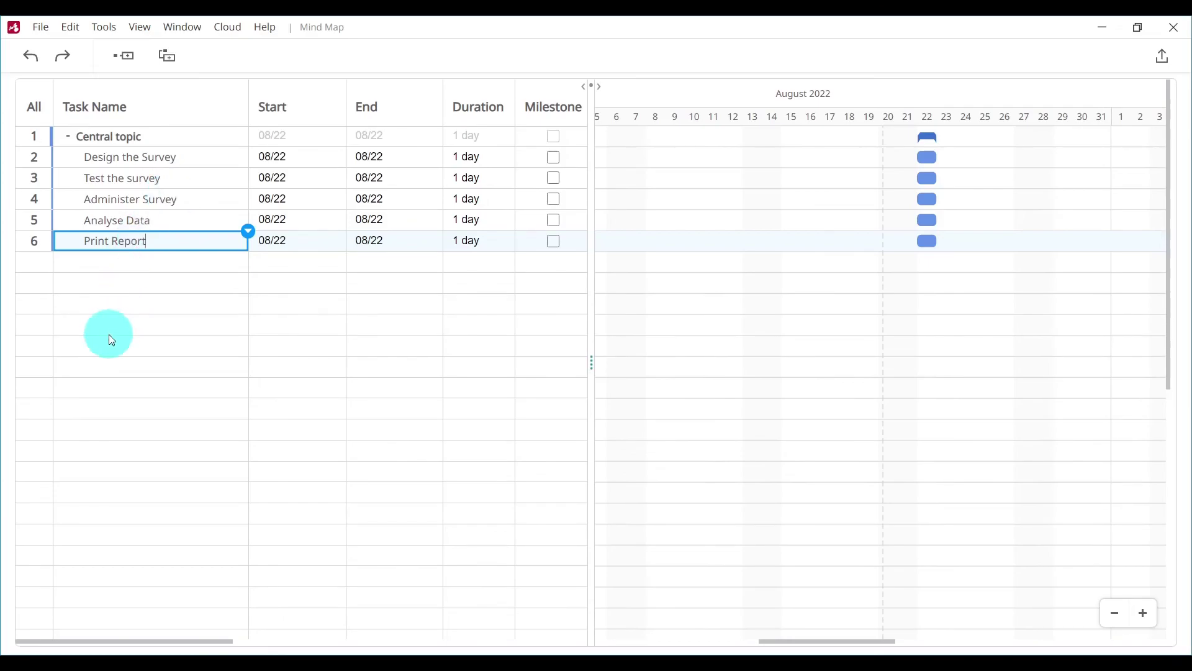
- Set the end date of the Design the Survey task to 24 August 2022, keeping its start date, and close the calendar
{"action": "left_click", "coordinate": [302, 162]}
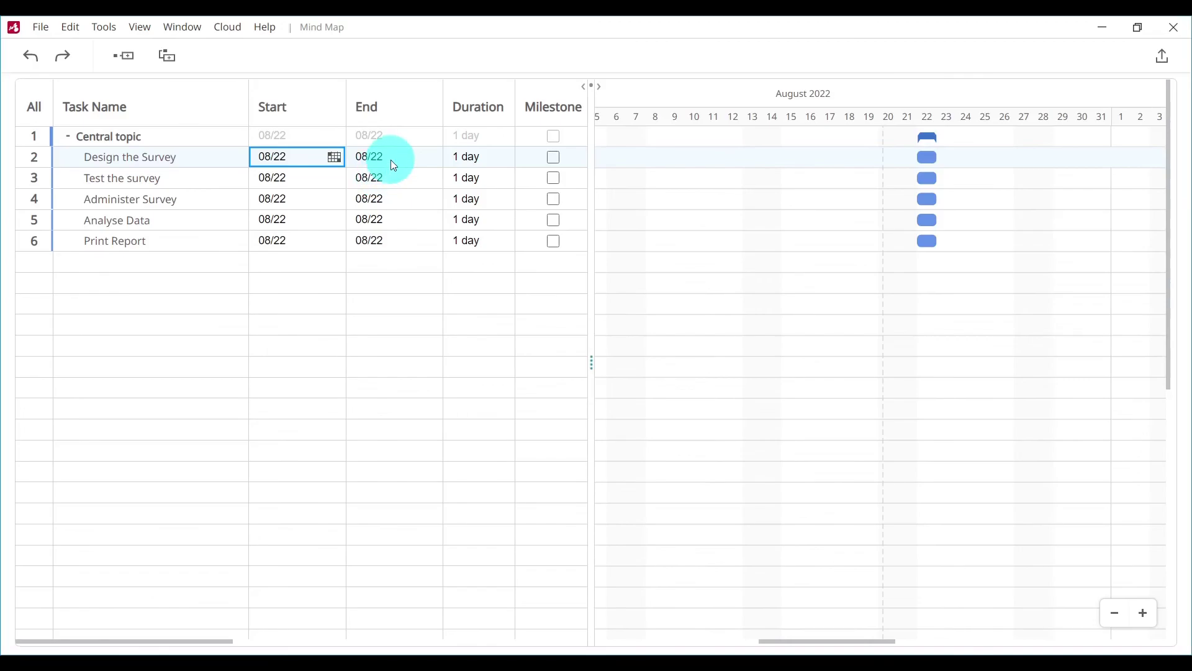
{"action": "left_click", "coordinate": [334, 158]}
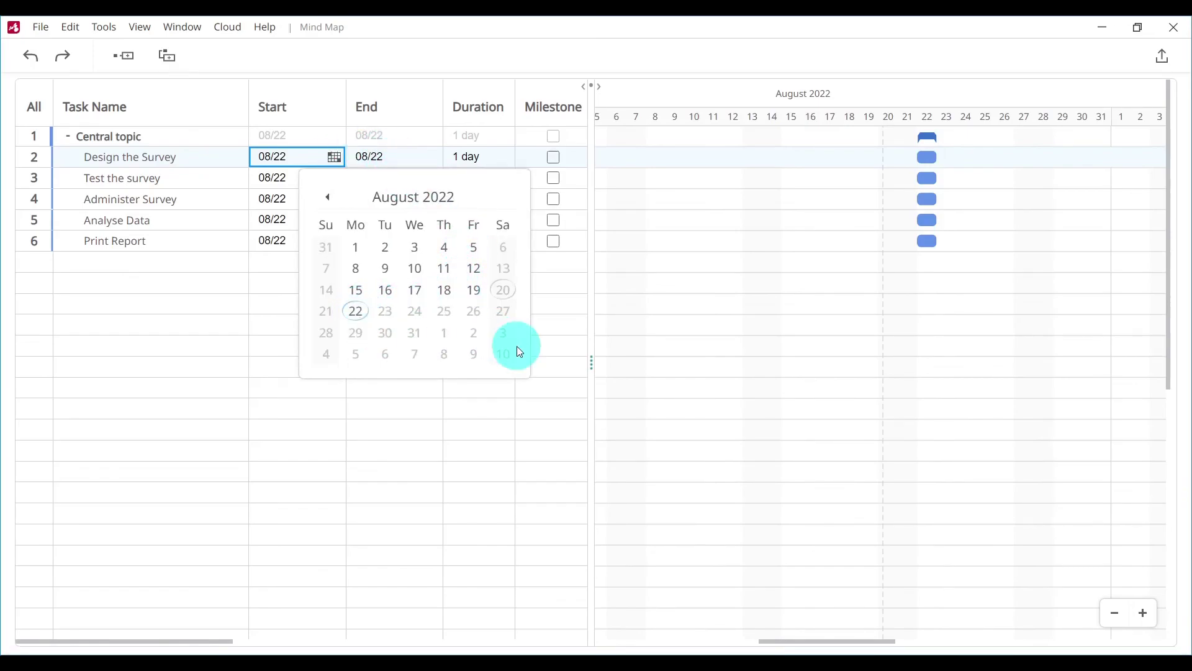
{"action": "left_click", "coordinate": [397, 159]}
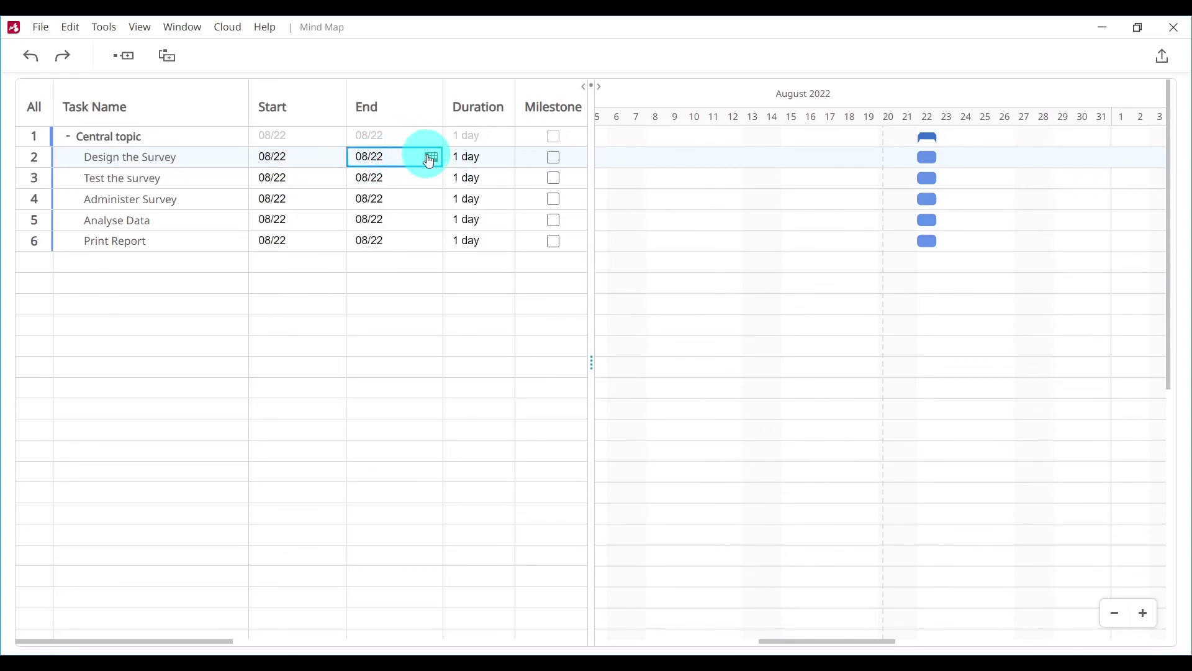
{"action": "left_click", "coordinate": [430, 157]}
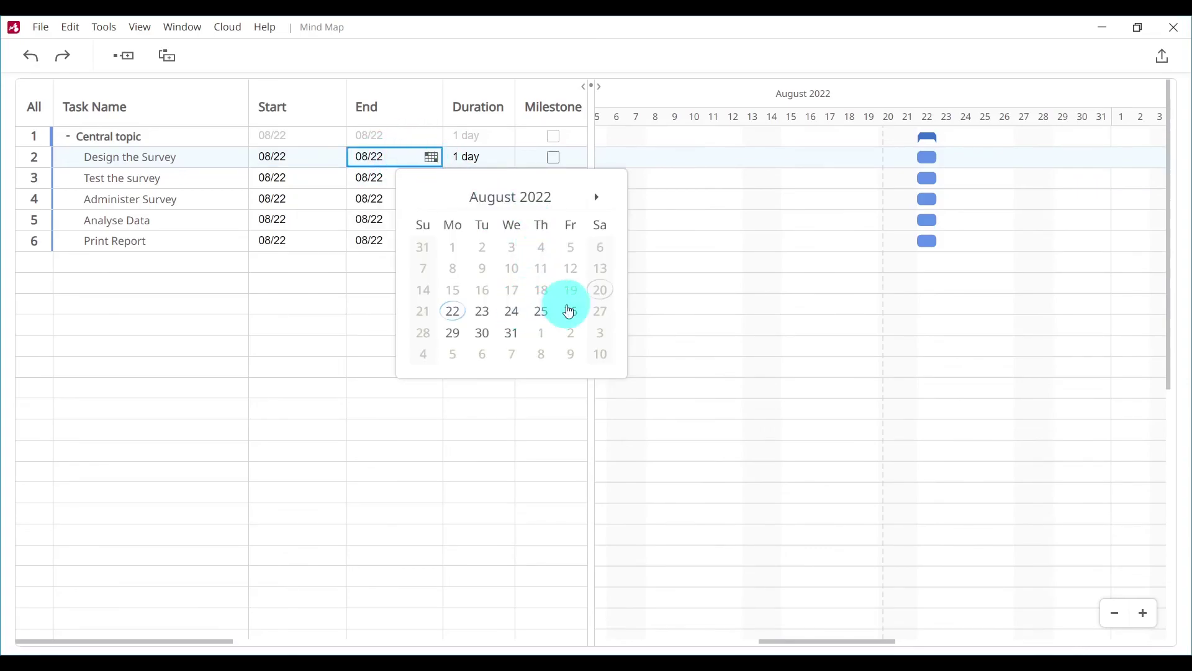
{"action": "left_click", "coordinate": [514, 316]}
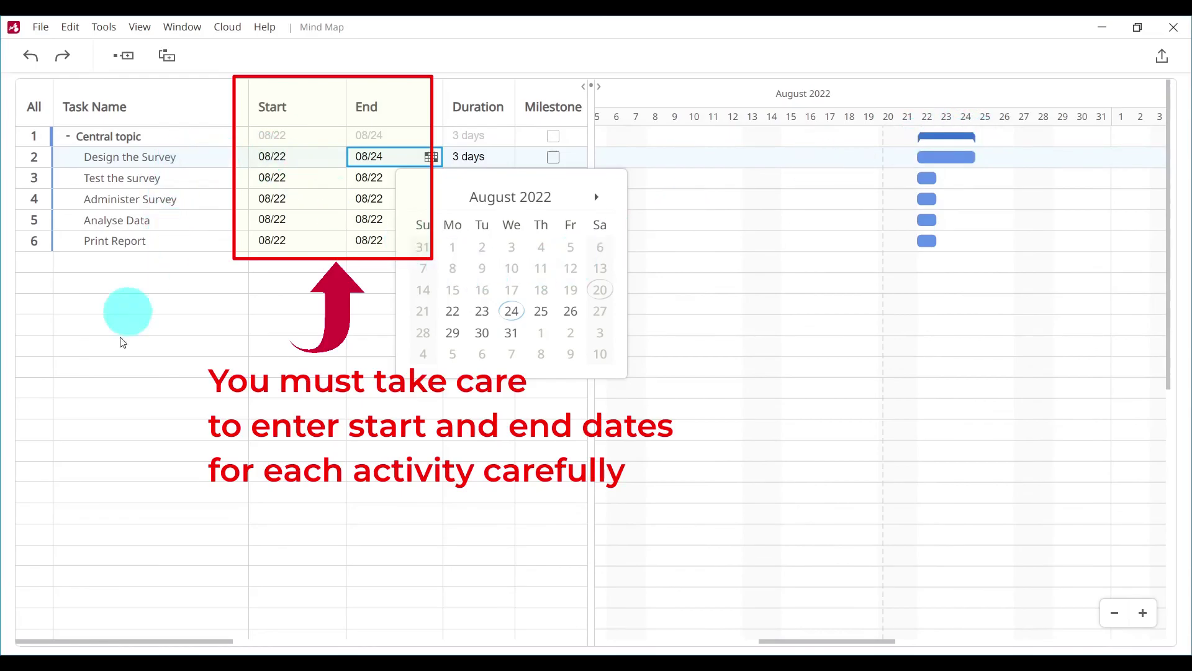
{"action": "left_click", "coordinate": [118, 365]}
{"action": "left_click", "coordinate": [315, 198]}
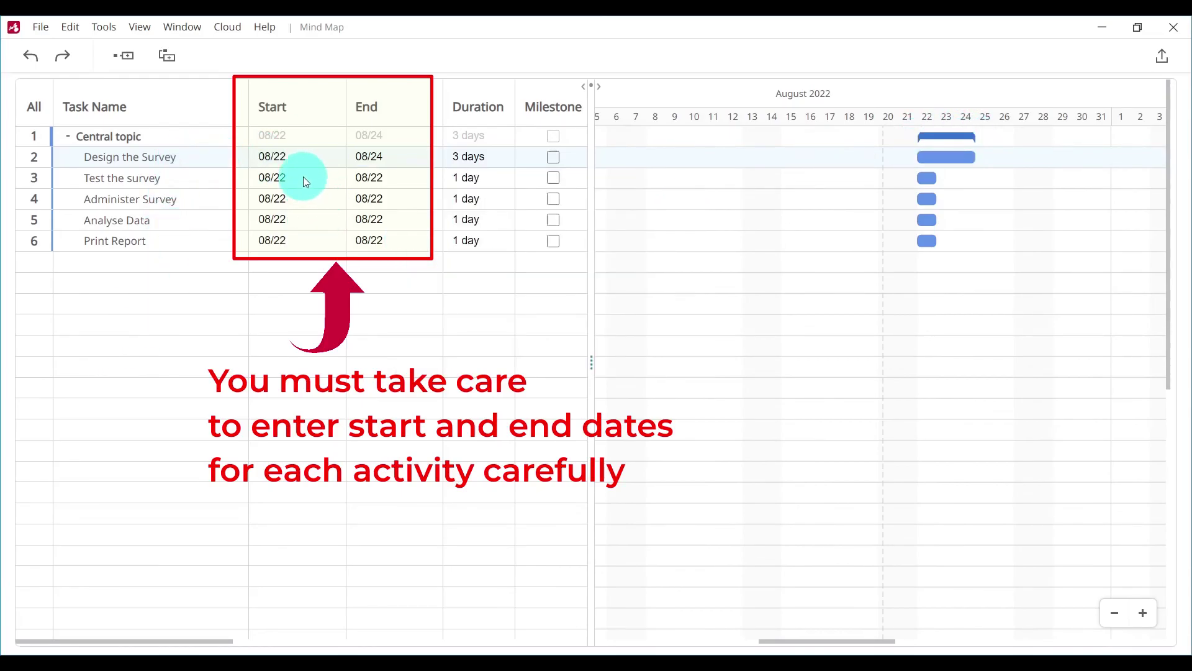
- Open the calendar for the start date of the Test the survey task
{"action": "left_click", "coordinate": [312, 179]}
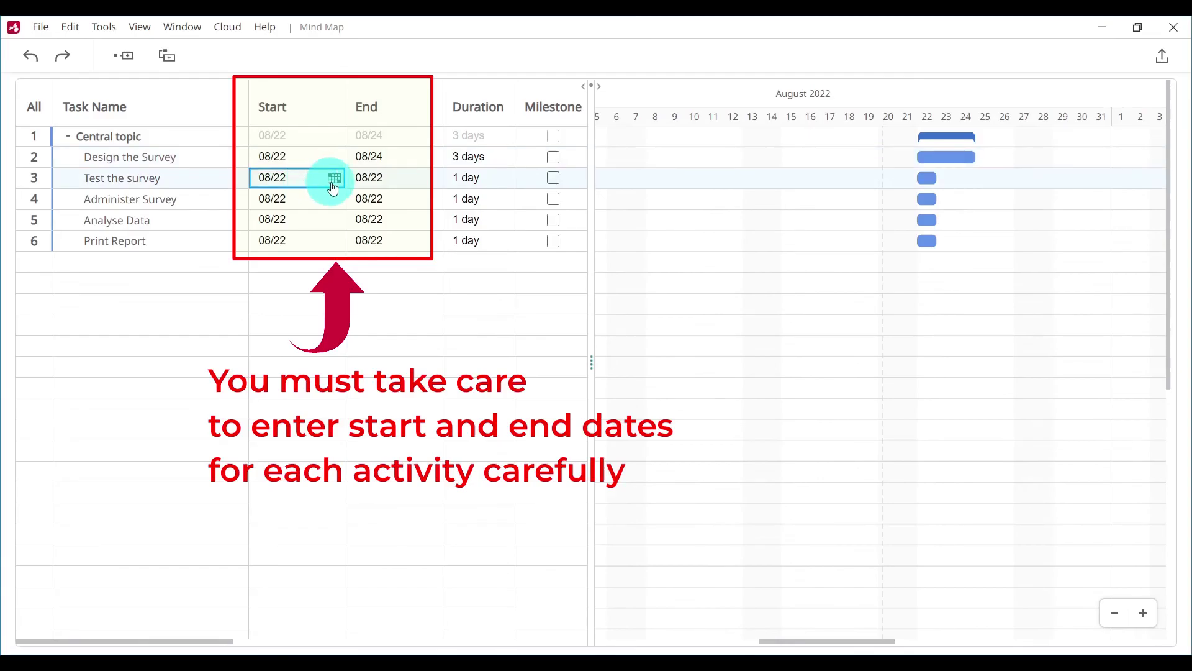
{"action": "left_click", "coordinate": [336, 180]}
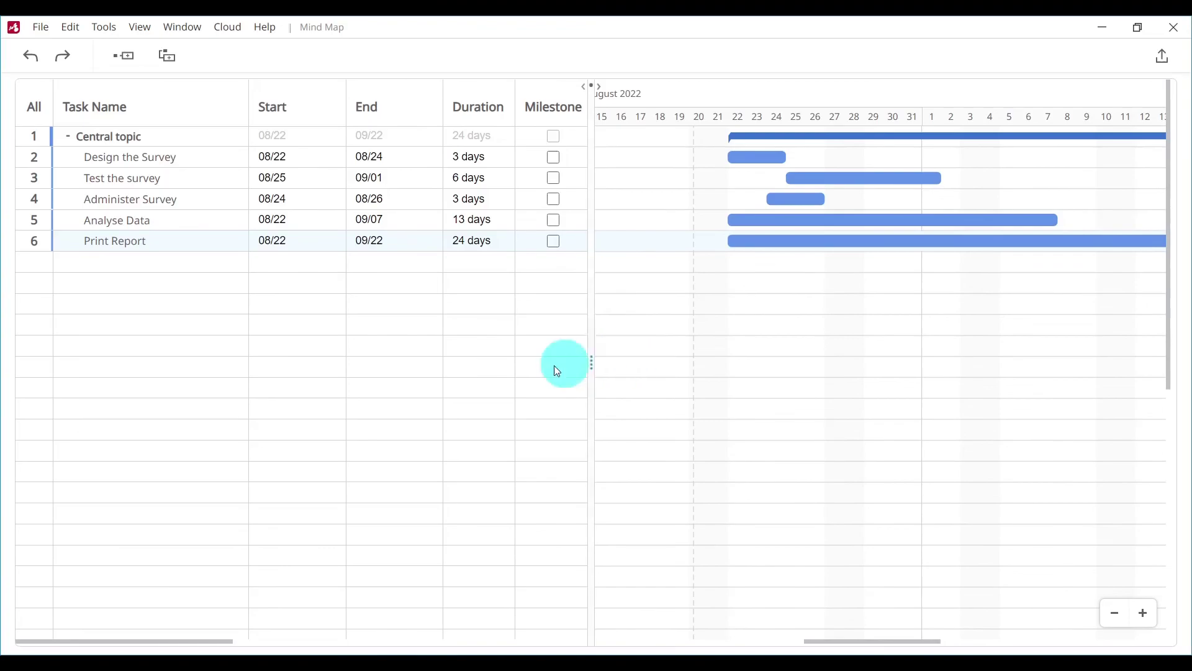
- View the survey plan as a mind map to check the task dates and return to the Gantt view
{"action": "left_click", "coordinate": [141, 29]}
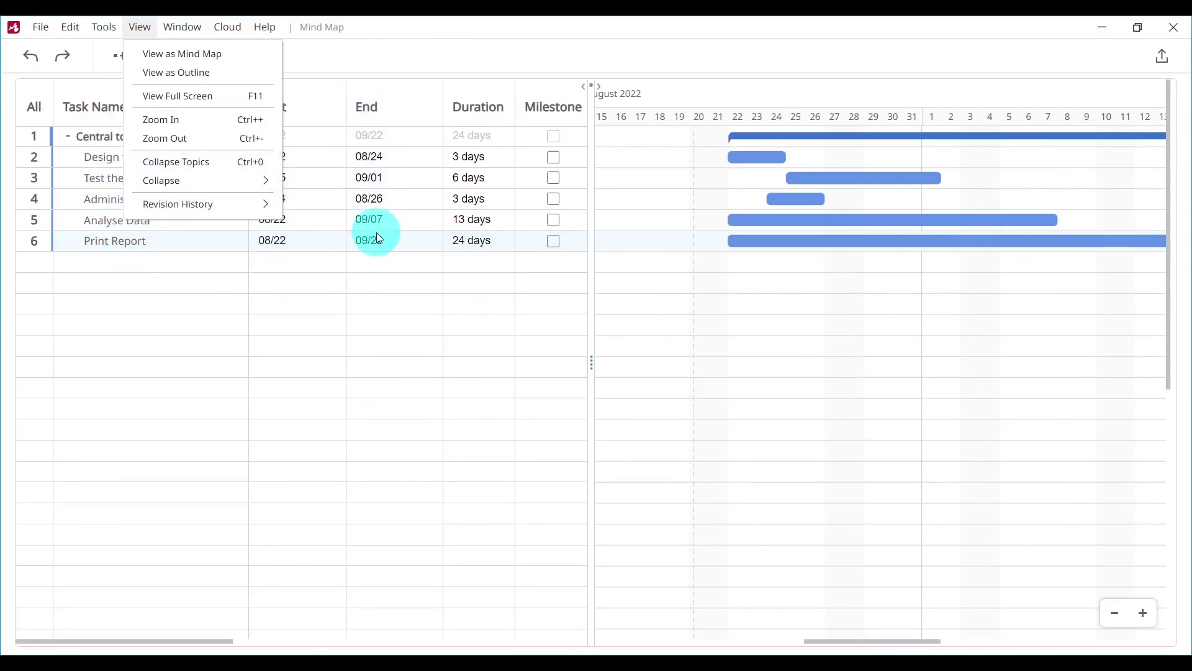
{"action": "left_click", "coordinate": [210, 53]}
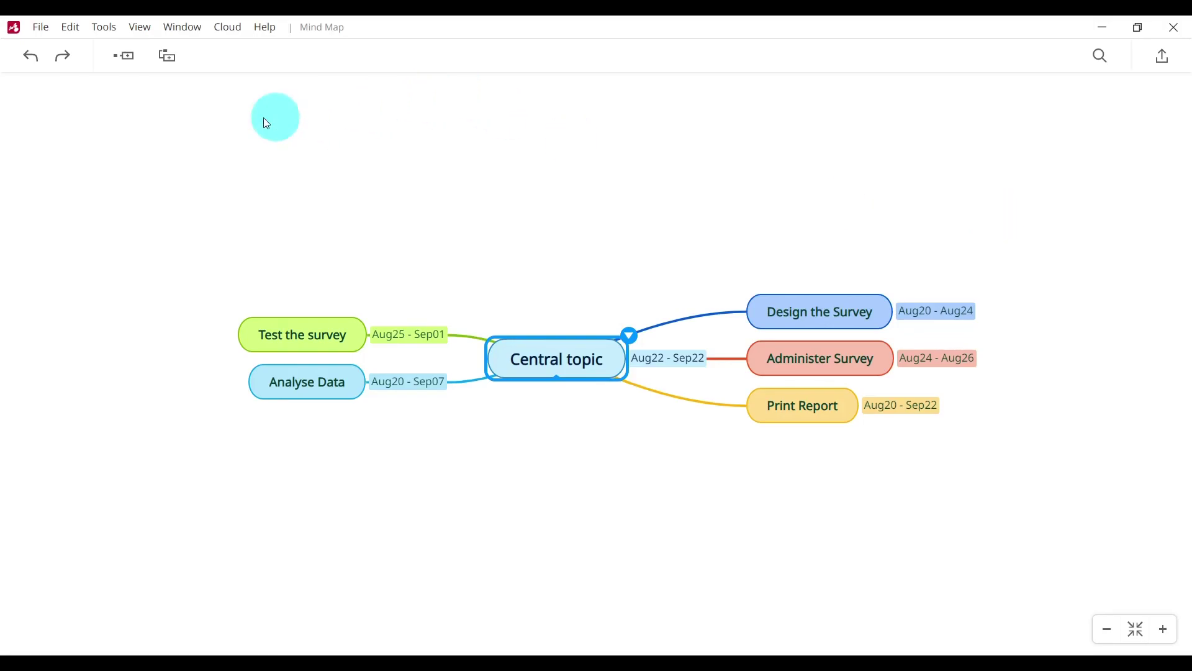
{"action": "left_click", "coordinate": [139, 30]}
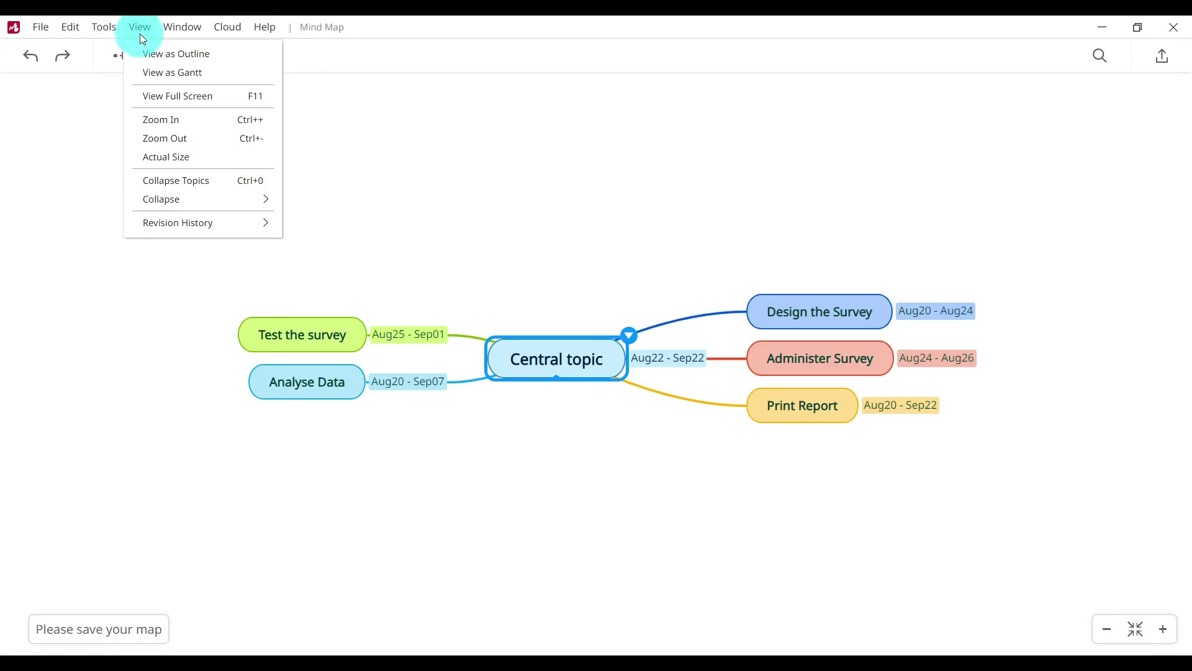
{"action": "left_click", "coordinate": [205, 76]}
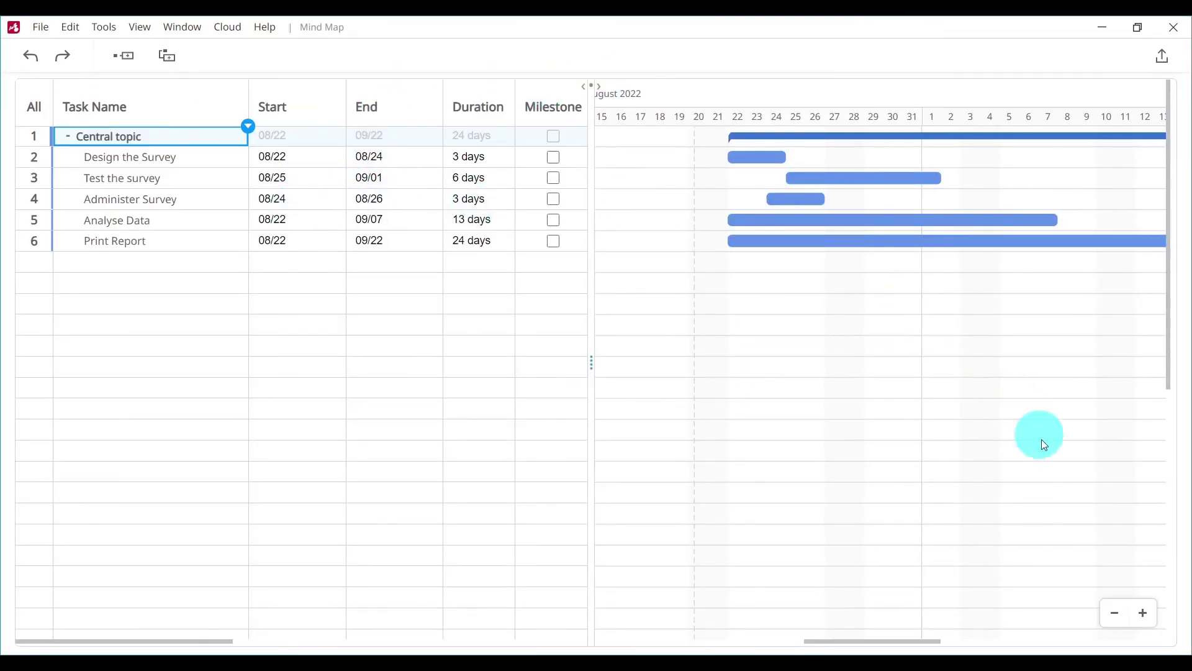
- Compare the Gantt timeline at daily and weekly scales, ending on the weekly scale that fits the whole survey project
{"action": "left_click", "coordinate": [1115, 614]}
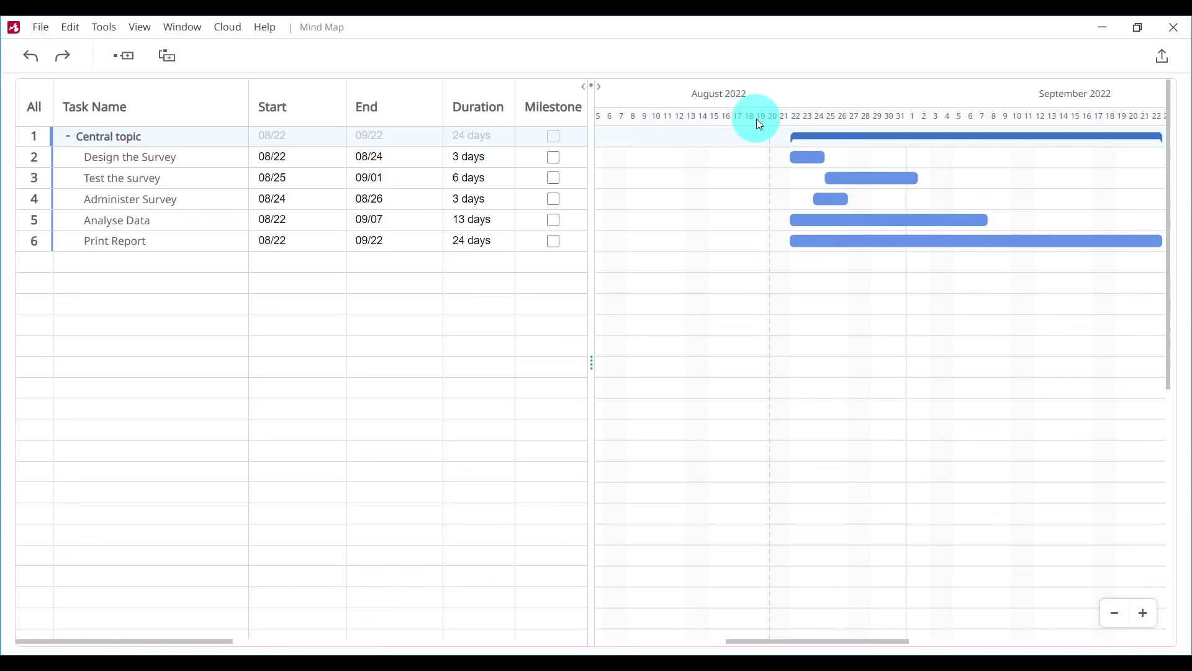
{"action": "left_click", "coordinate": [1117, 620]}
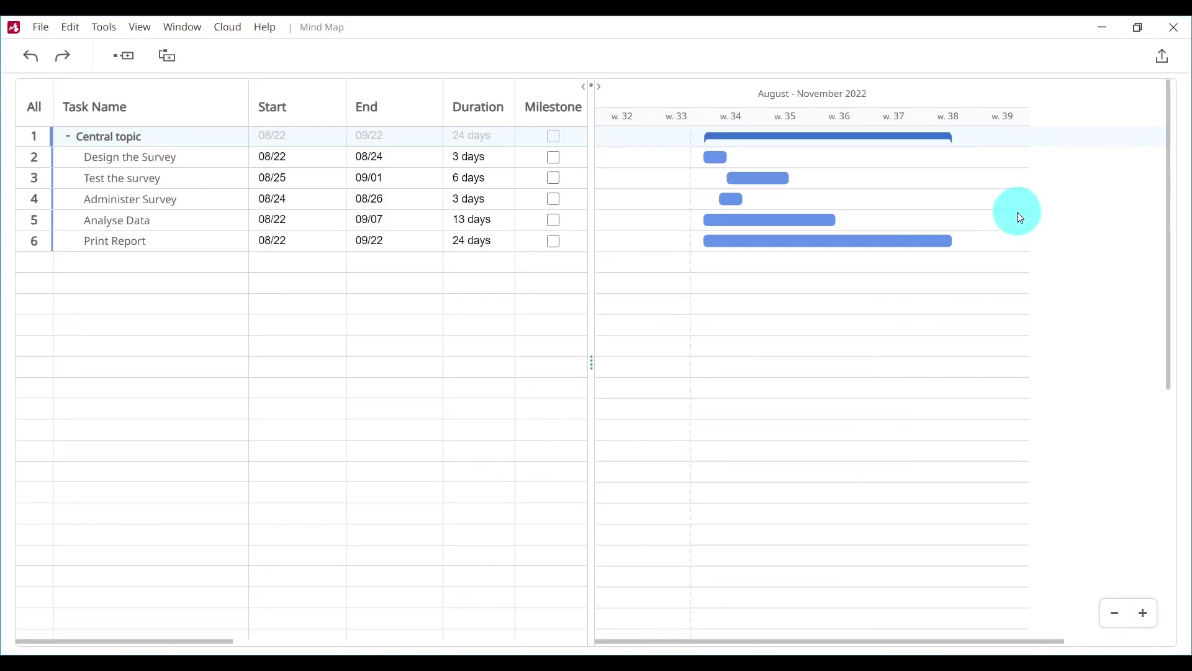
{"action": "left_click", "coordinate": [1145, 614]}
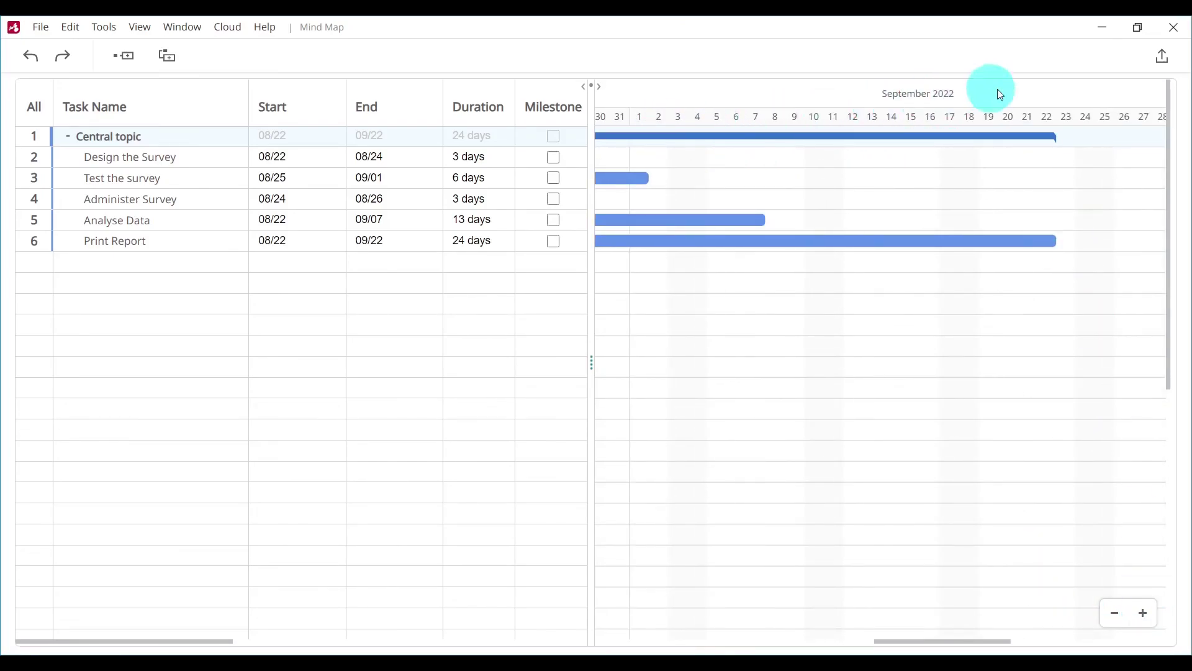
{"action": "left_click", "coordinate": [1116, 614]}
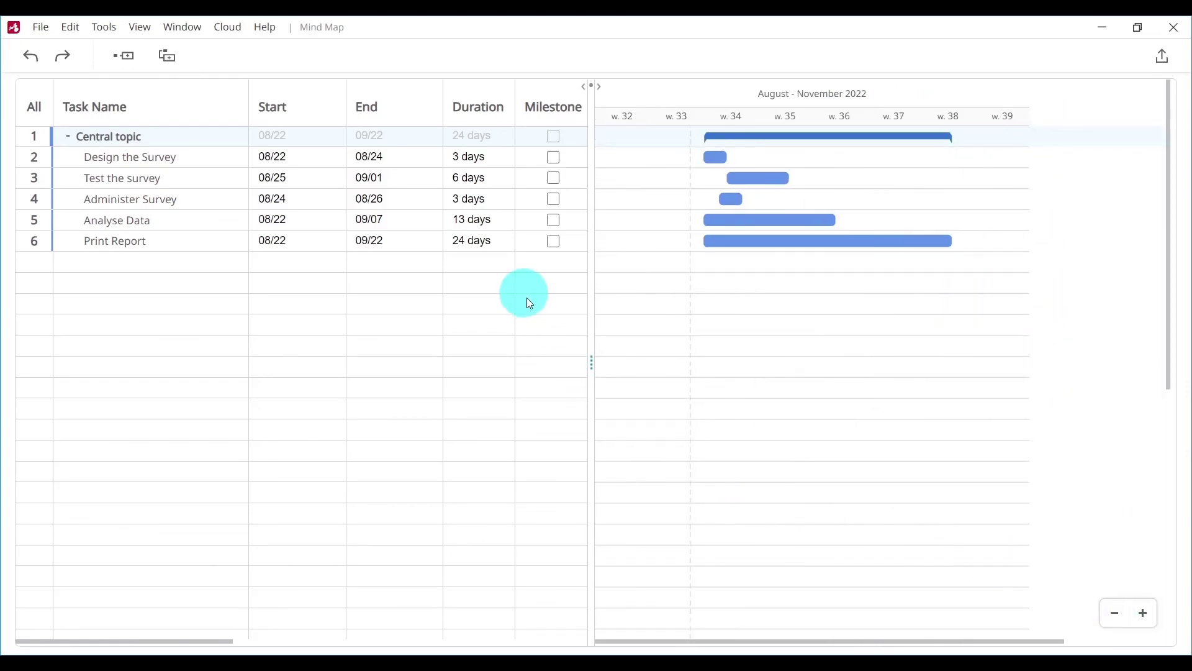